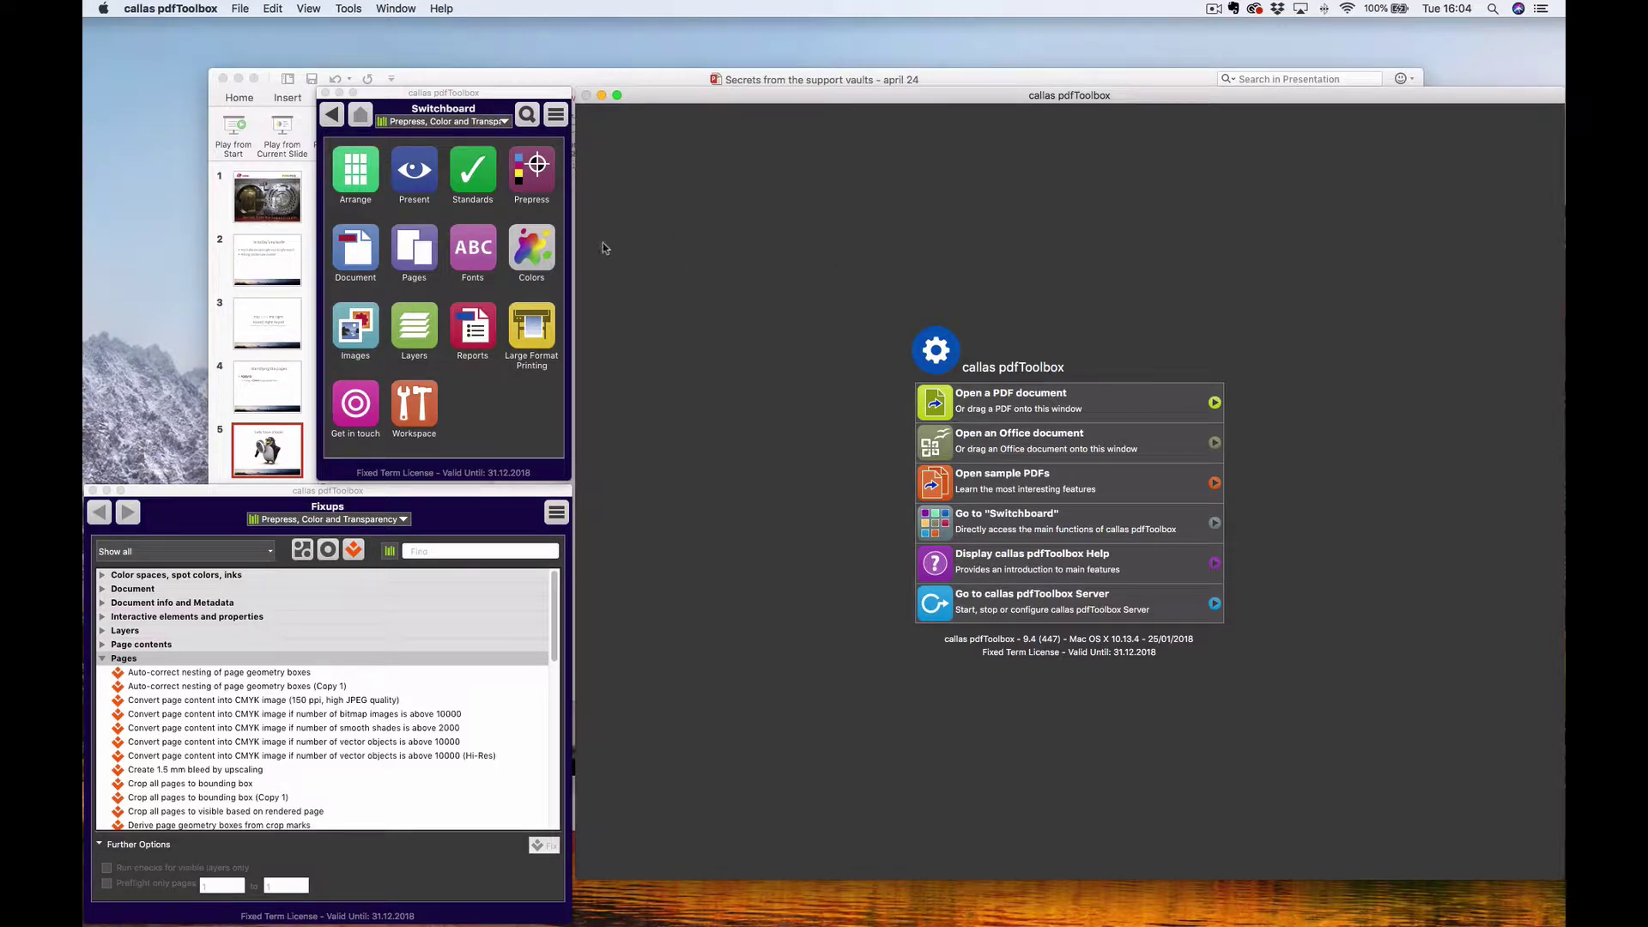
- Open the Rotate action in the Pages group of the Switchboard and review its rotation angles and apply conditions
{"action": "left_click", "coordinate": [415, 248]}
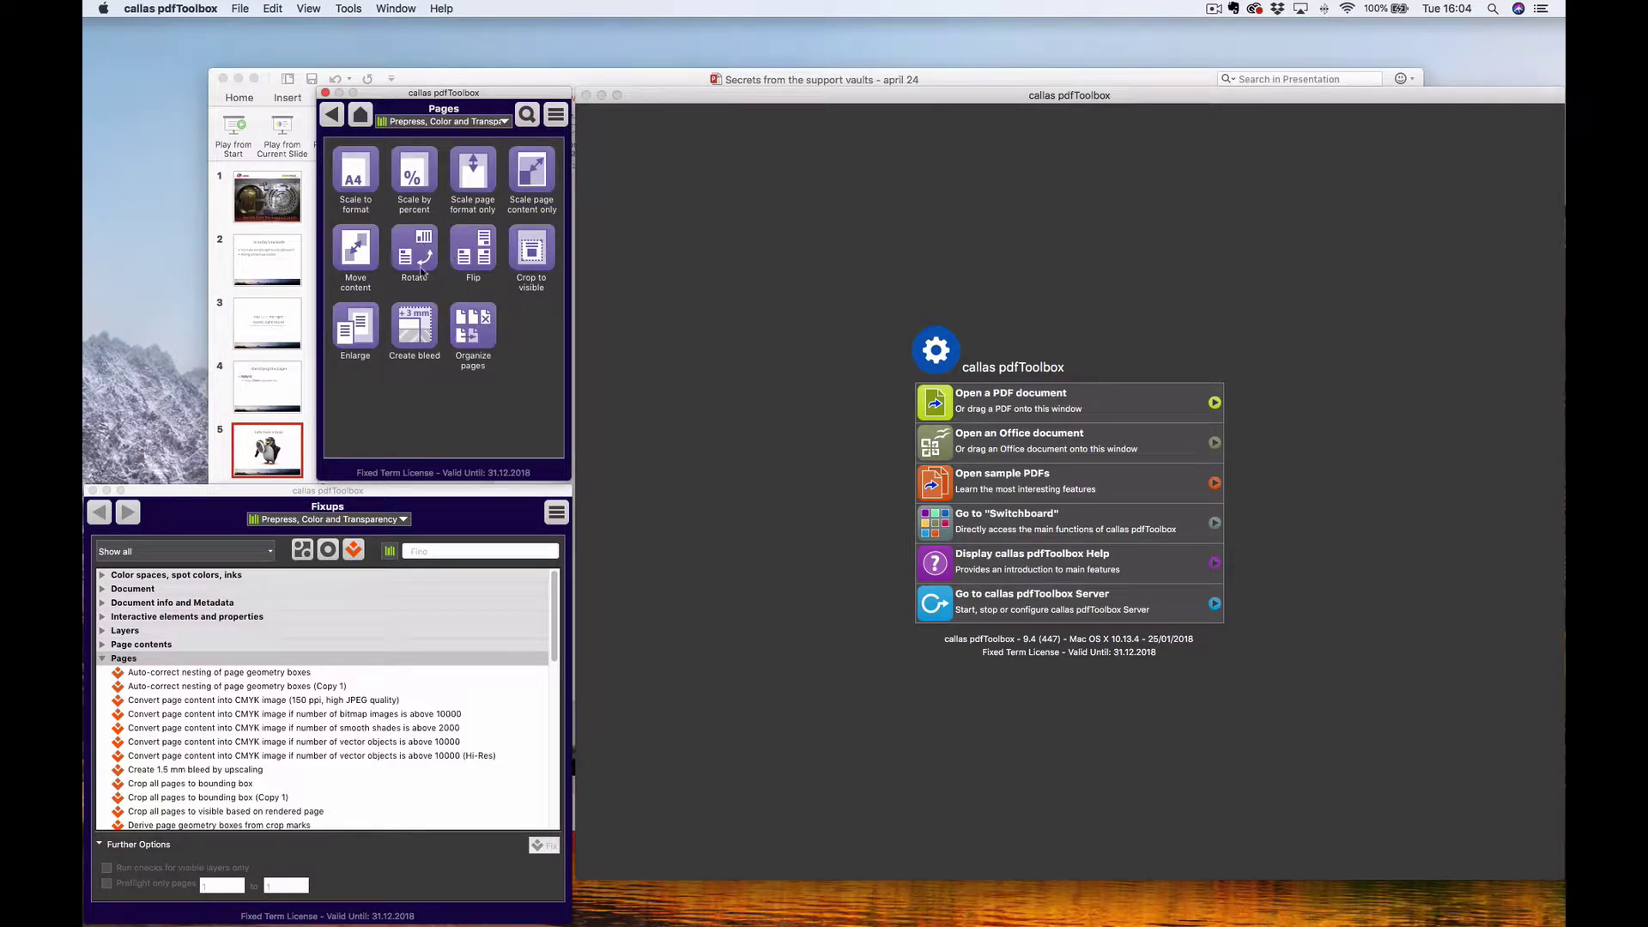
{"action": "left_click", "coordinate": [420, 257]}
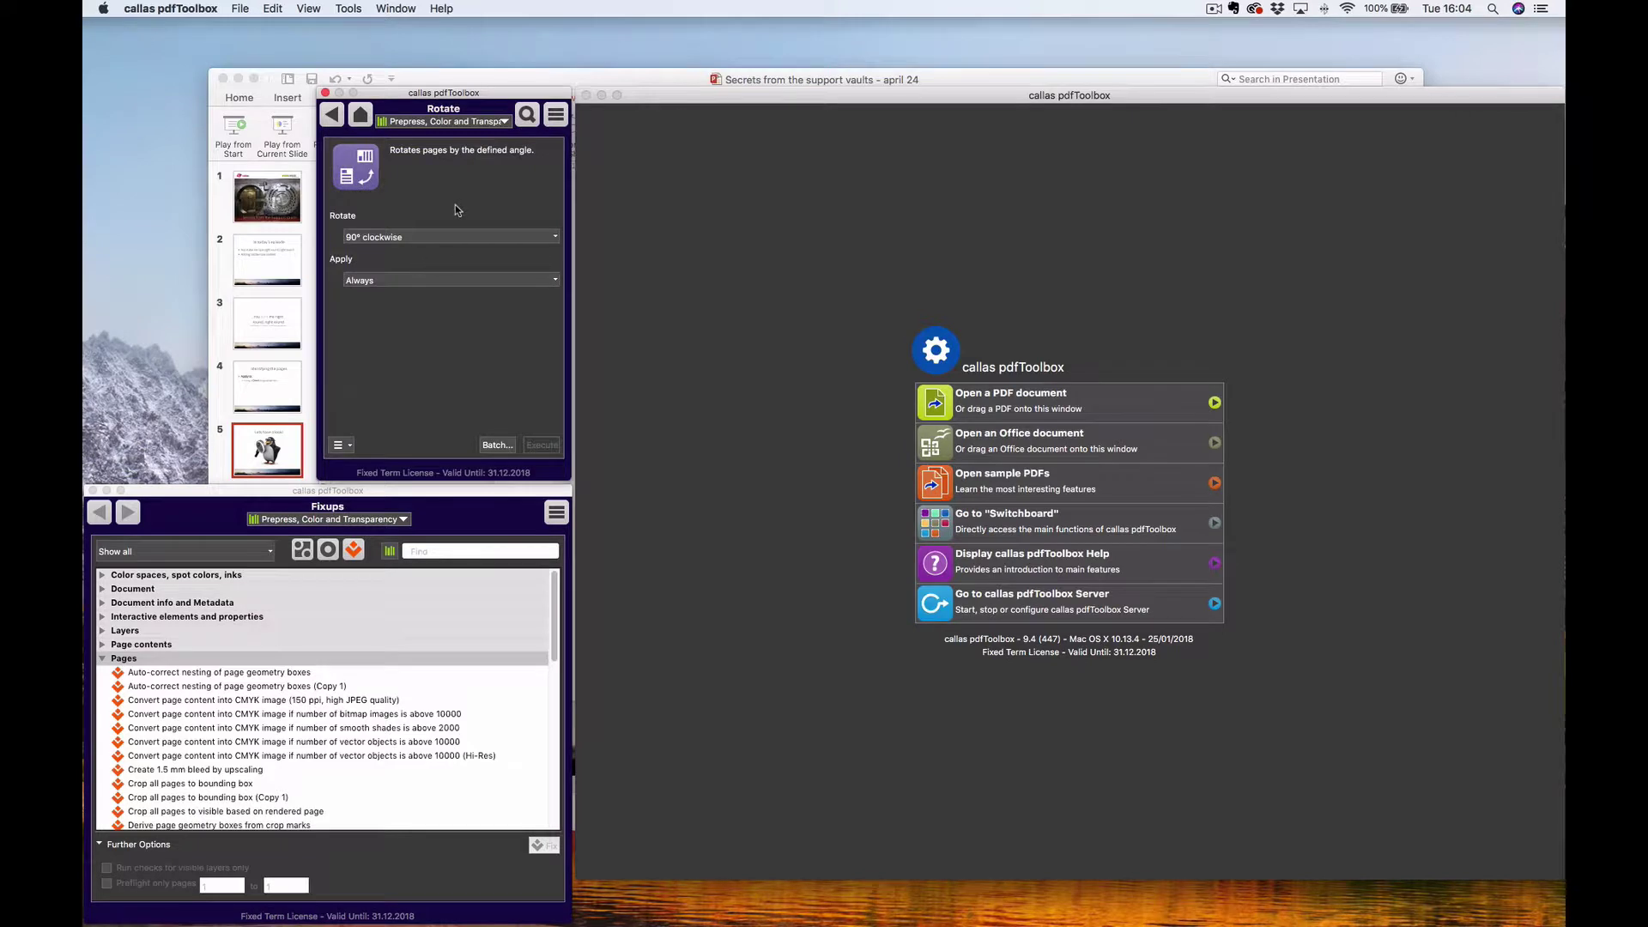
{"action": "left_click", "coordinate": [420, 239]}
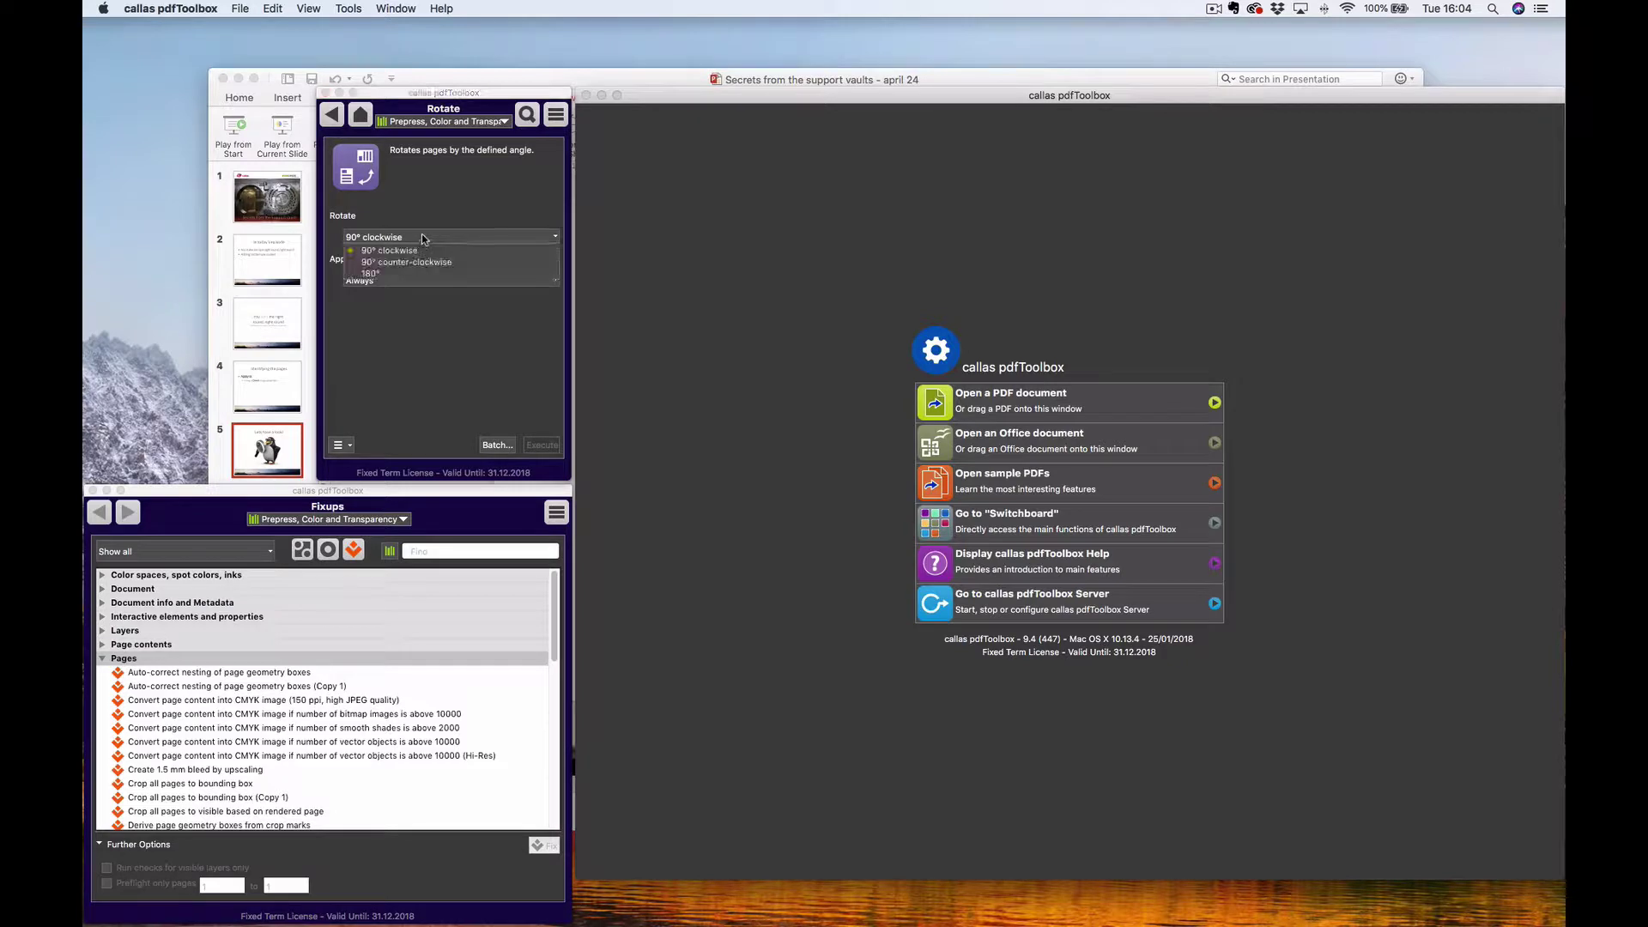
{"action": "left_click", "coordinate": [423, 240]}
{"action": "left_click", "coordinate": [388, 240]}
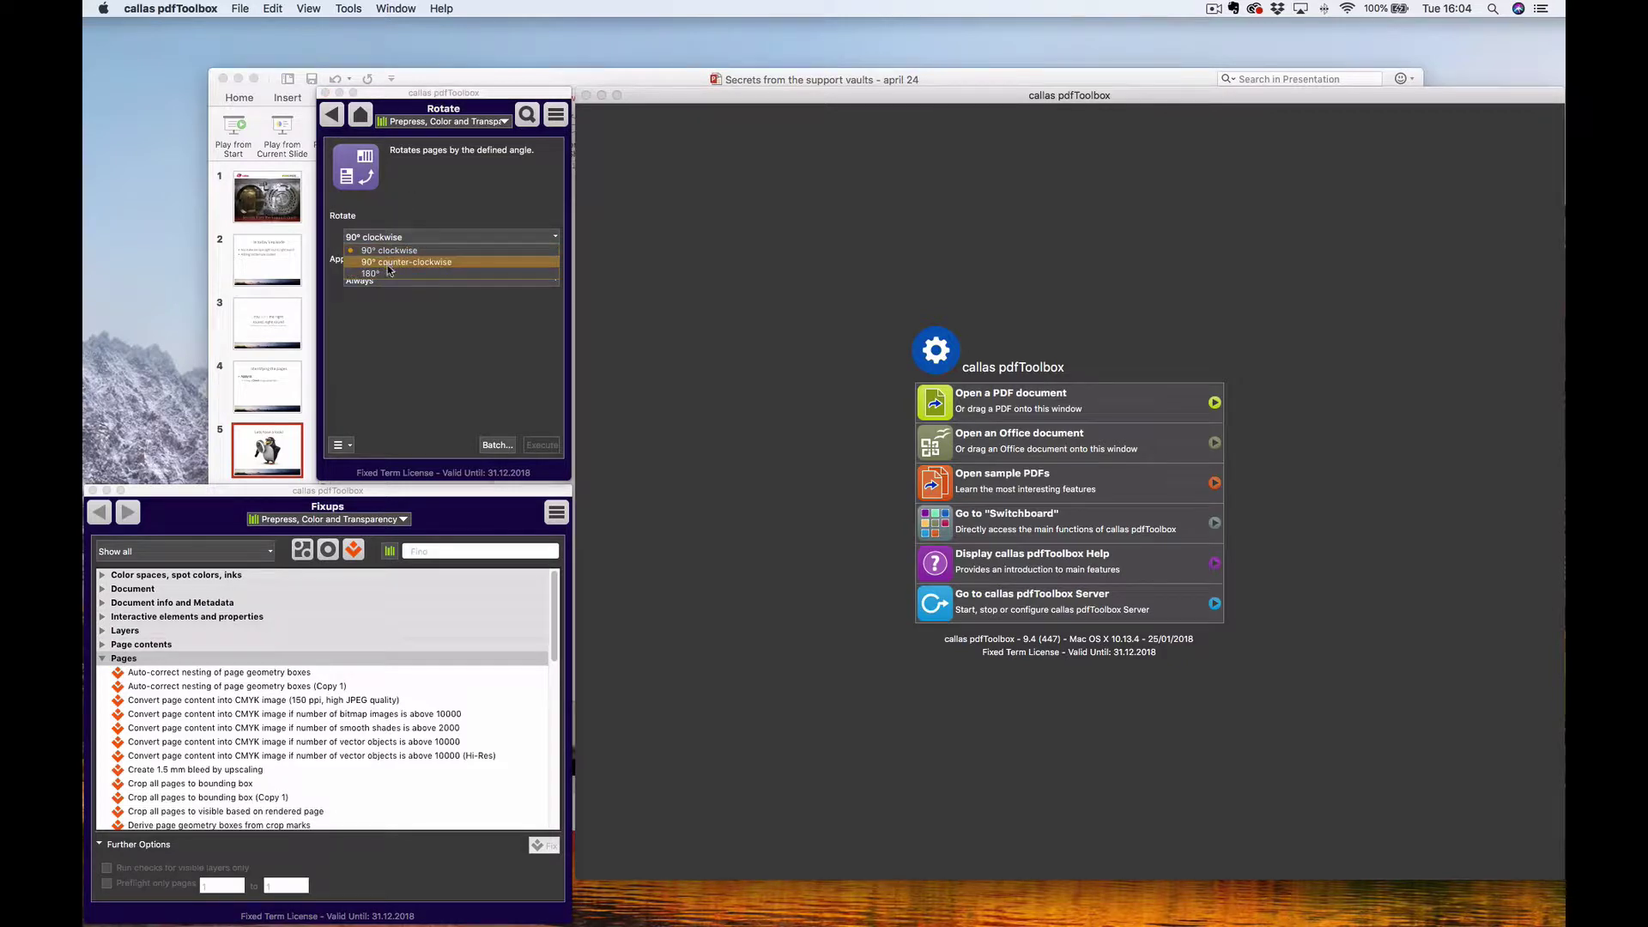
{"action": "left_click", "coordinate": [390, 321]}
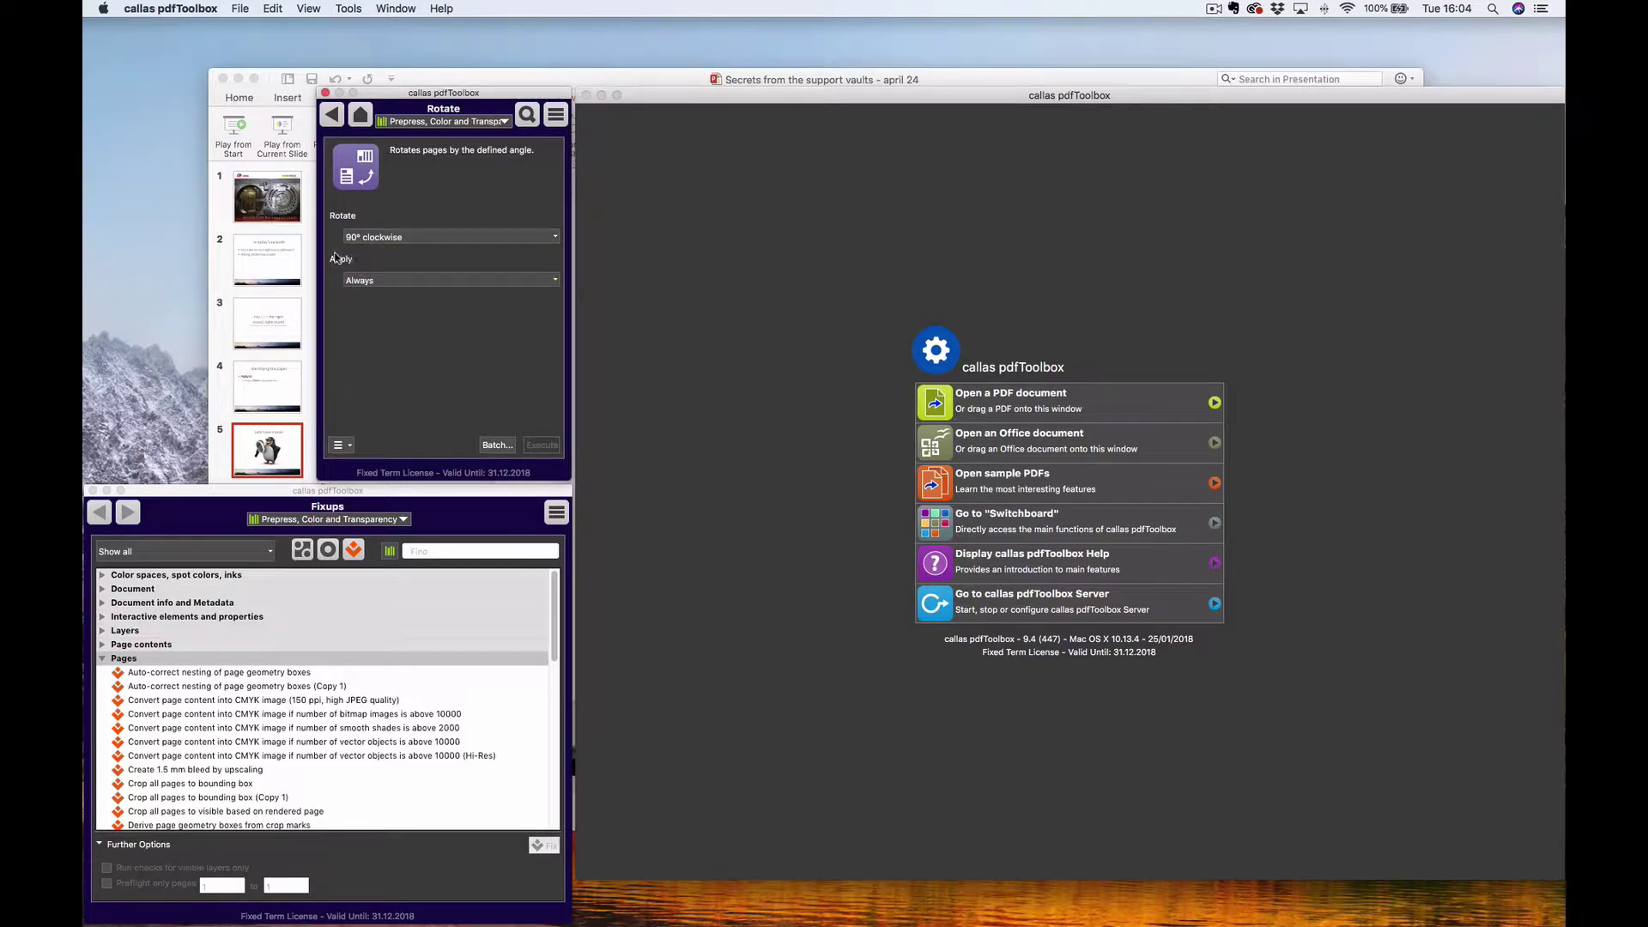
{"action": "left_click", "coordinate": [387, 281]}
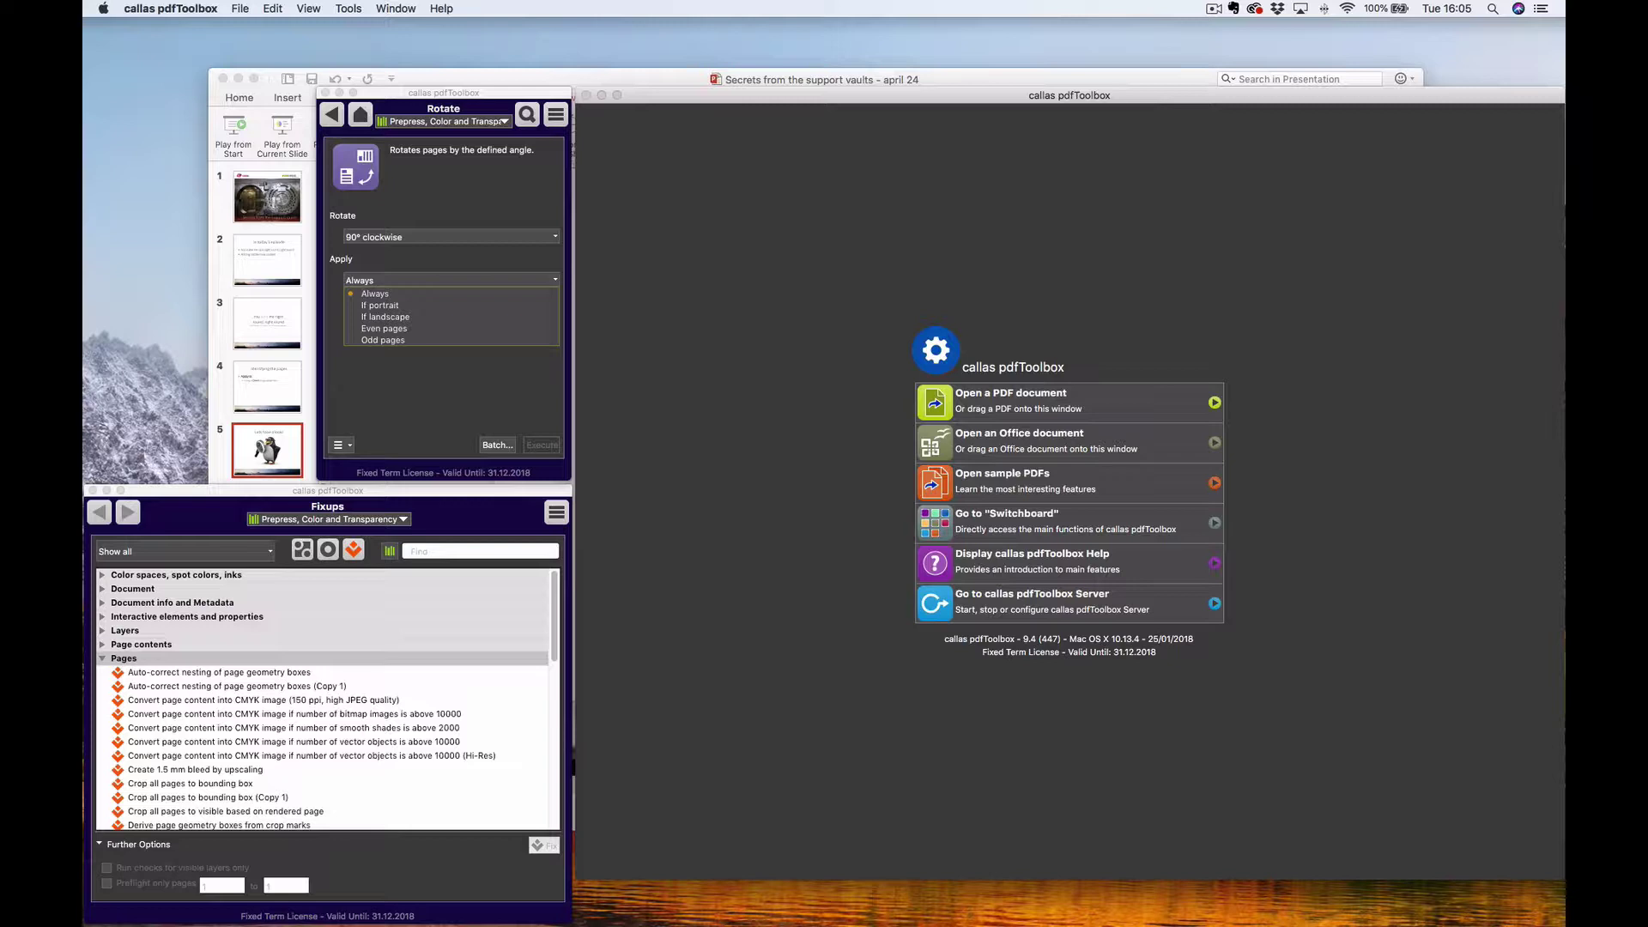
- Open 8-Pages.pdf and rotate its odd pages 90° clockwise
{"action": "left_click_drag", "start_coordinate": [83, 293], "coordinate": [848, 304]}
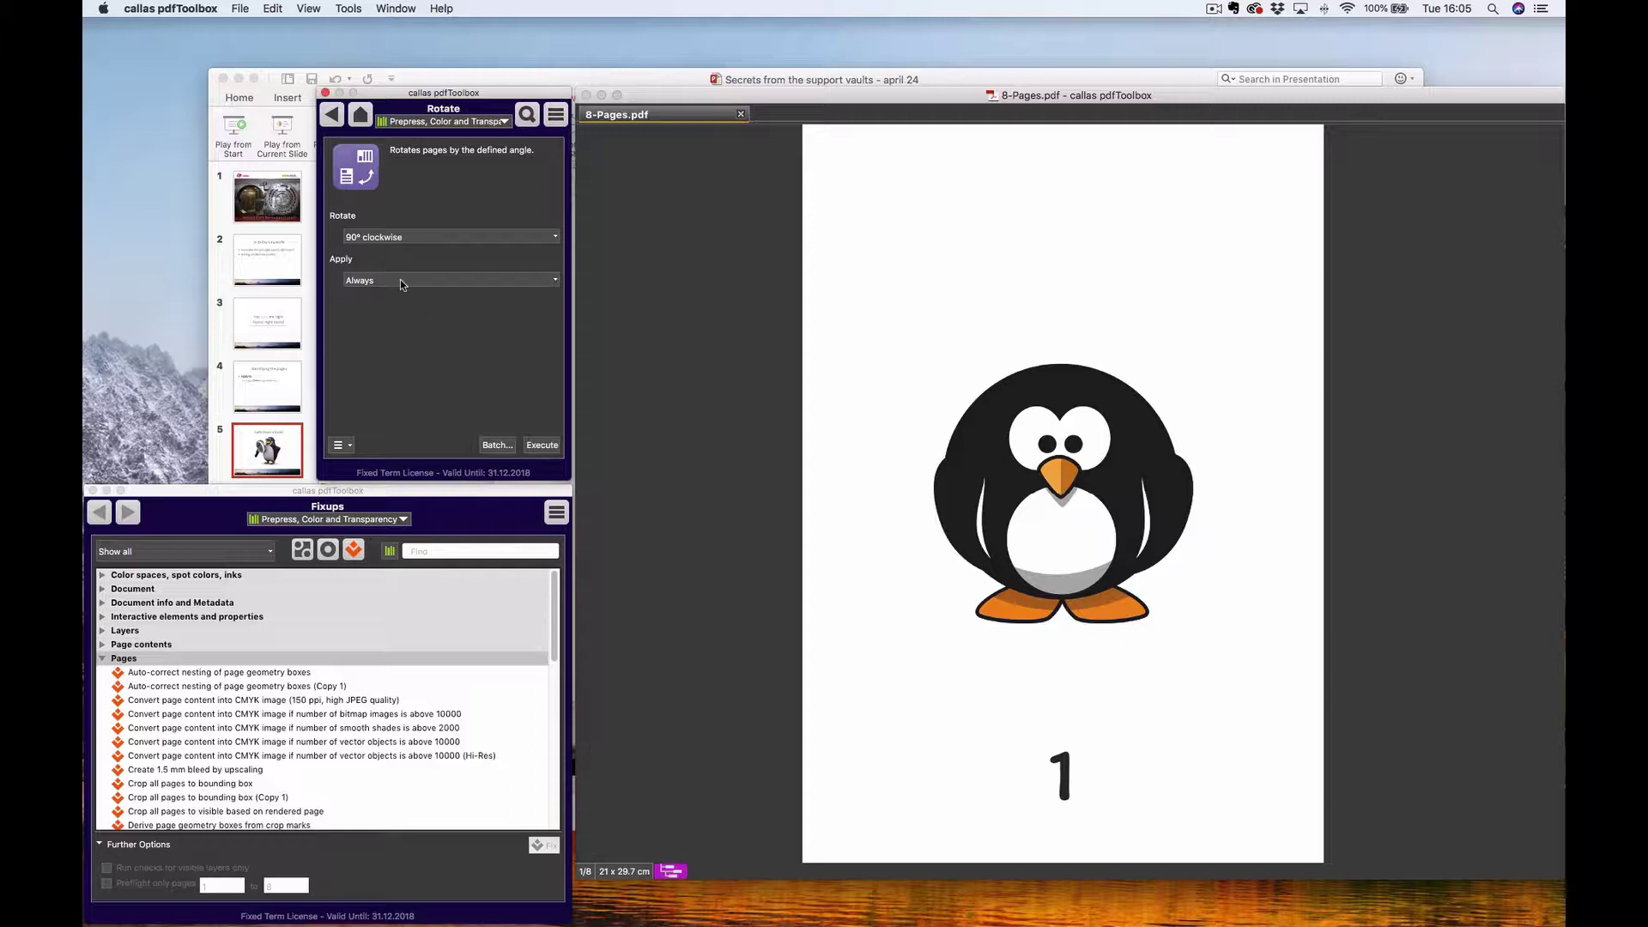
{"action": "left_click", "coordinate": [460, 276]}
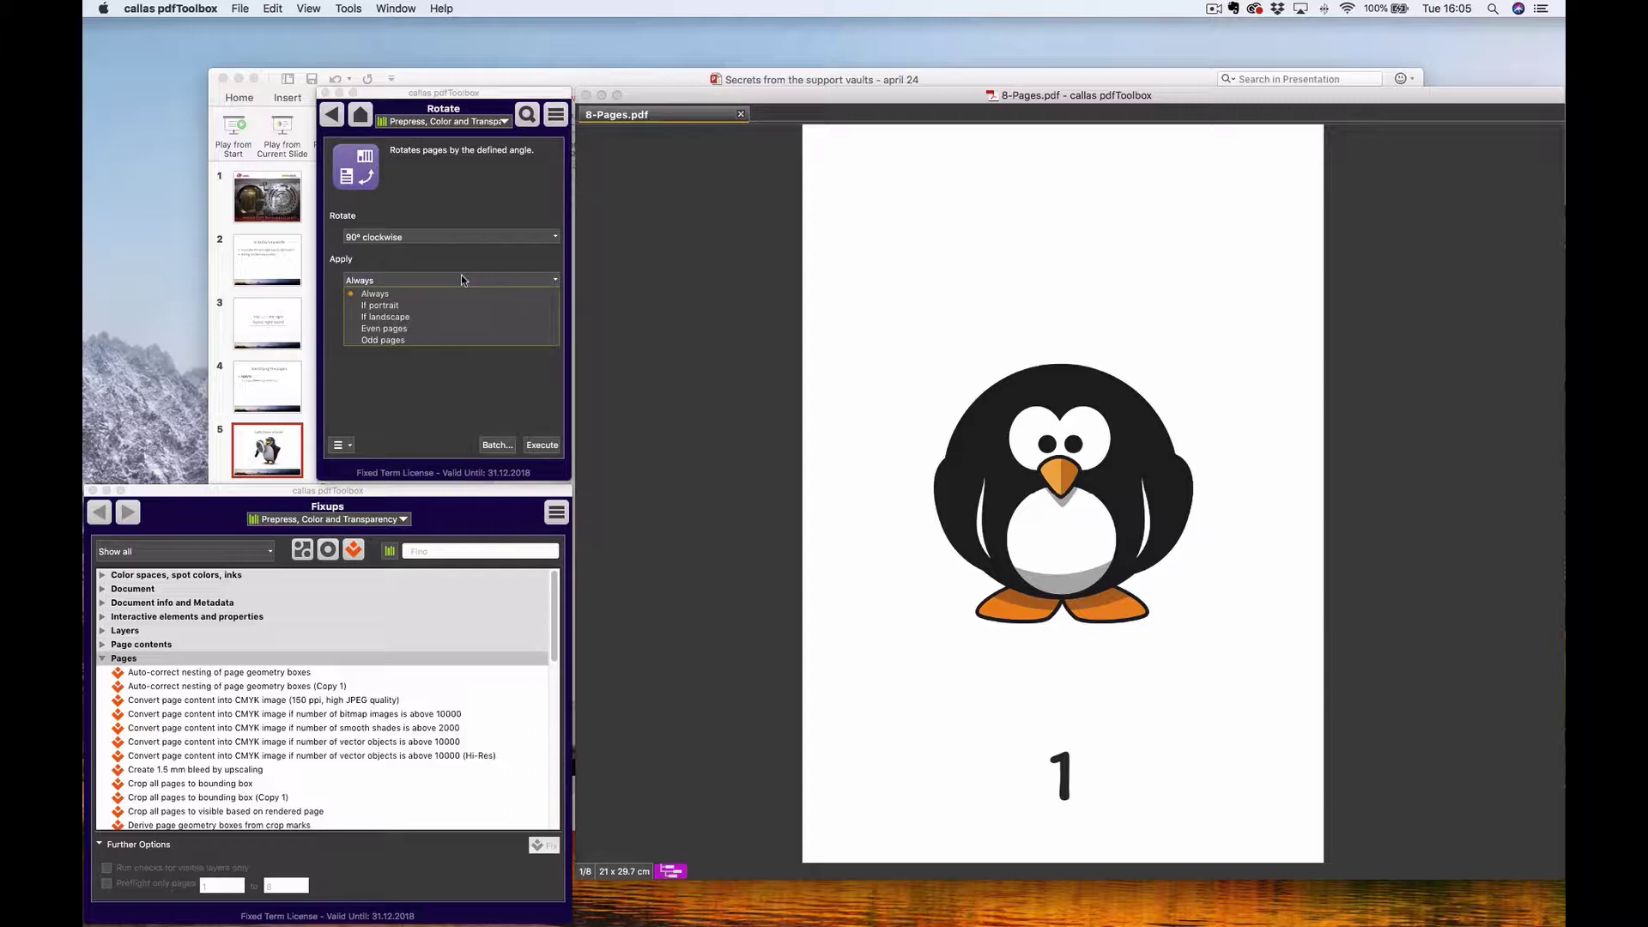
{"action": "left_click", "coordinate": [447, 338]}
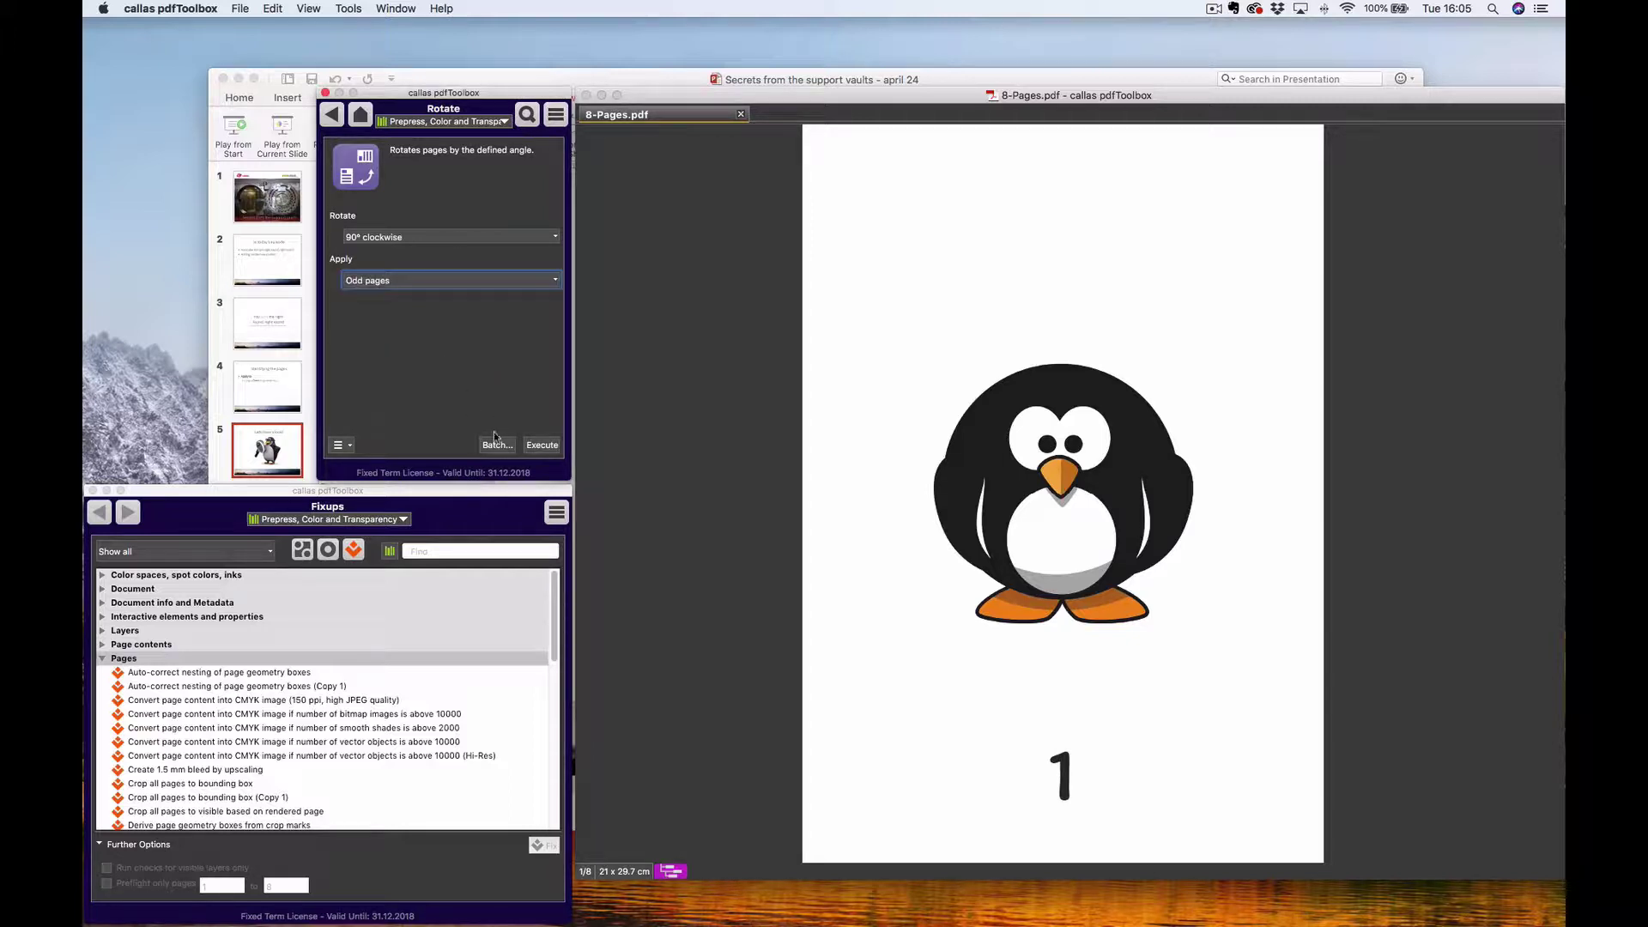
{"action": "left_click", "coordinate": [538, 448]}
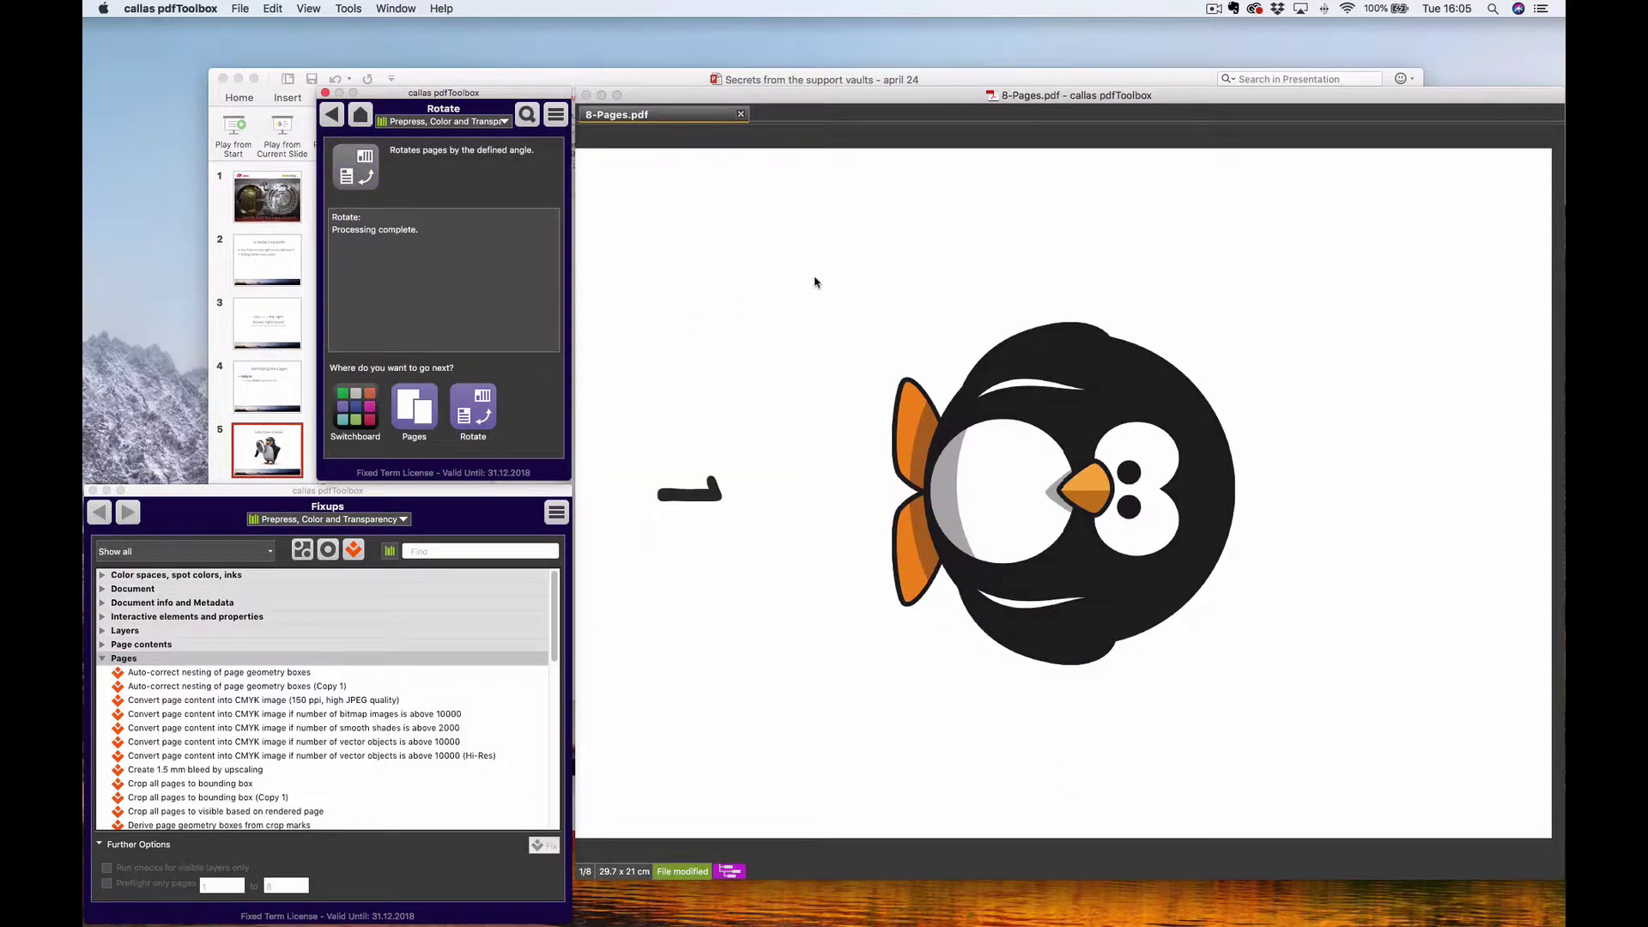
- Page through the opening pages of 8-Pages.pdf to check which ones are rotated, returning to page 1
{"action": "key", "text": "Down"}
{"action": "key", "text": "Down"}
{"action": "key", "text": "Down"}
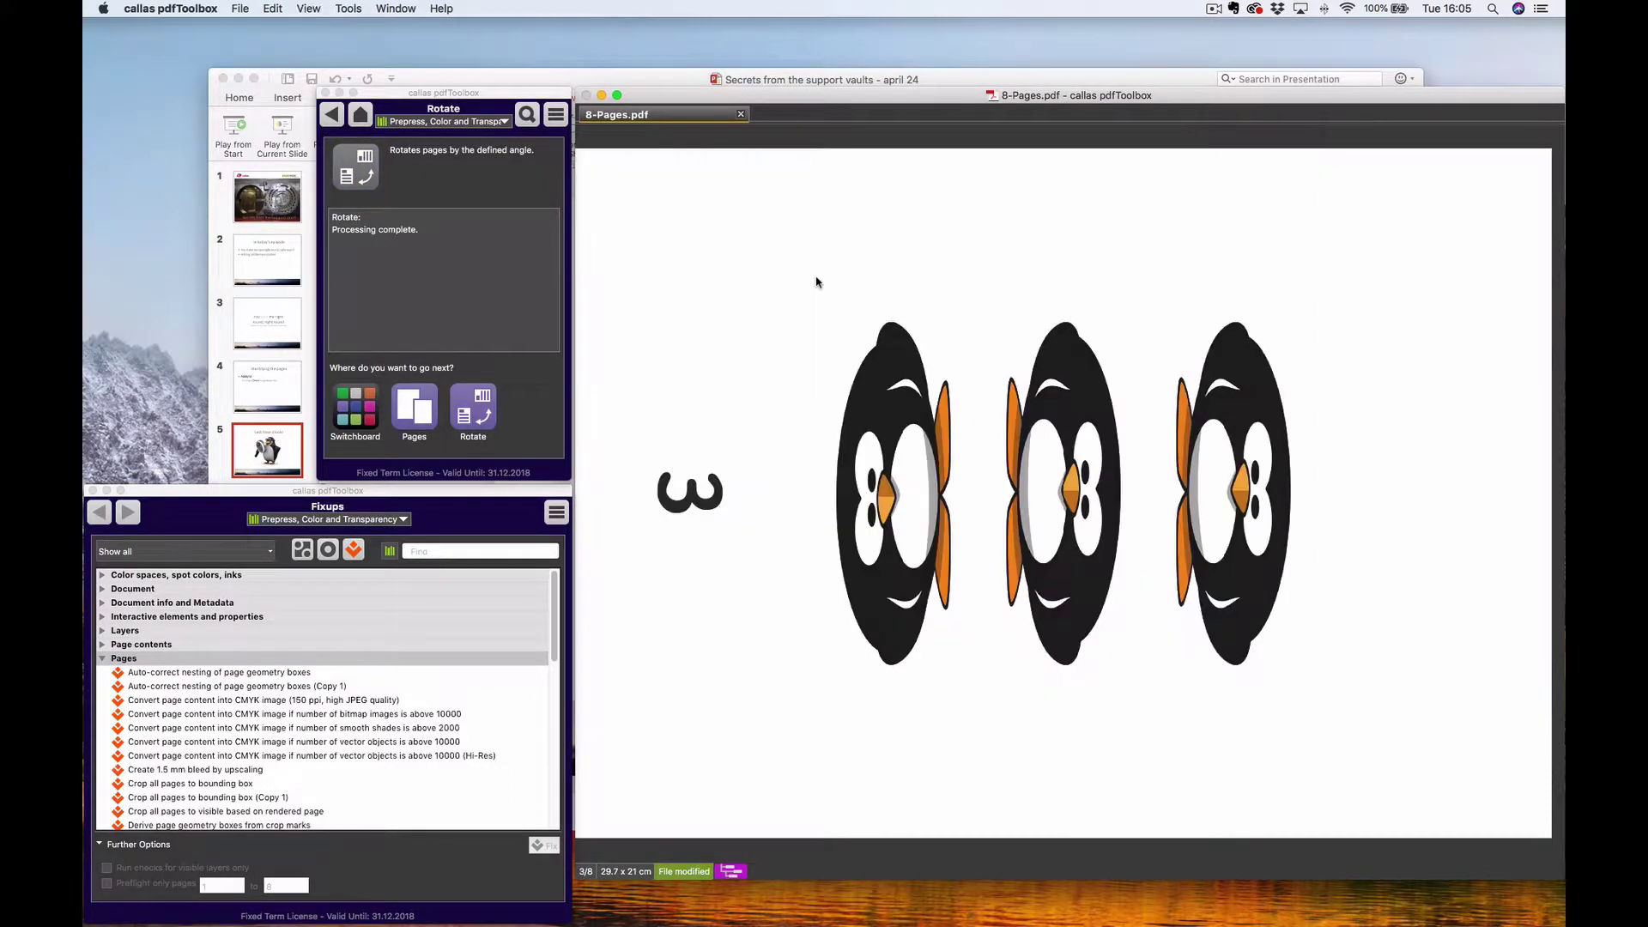
{"action": "key", "text": "Down"}
{"action": "key", "text": "Up"}
{"action": "key", "text": "Up"}
{"action": "key", "text": "Up"}
{"action": "key", "text": "Up"}
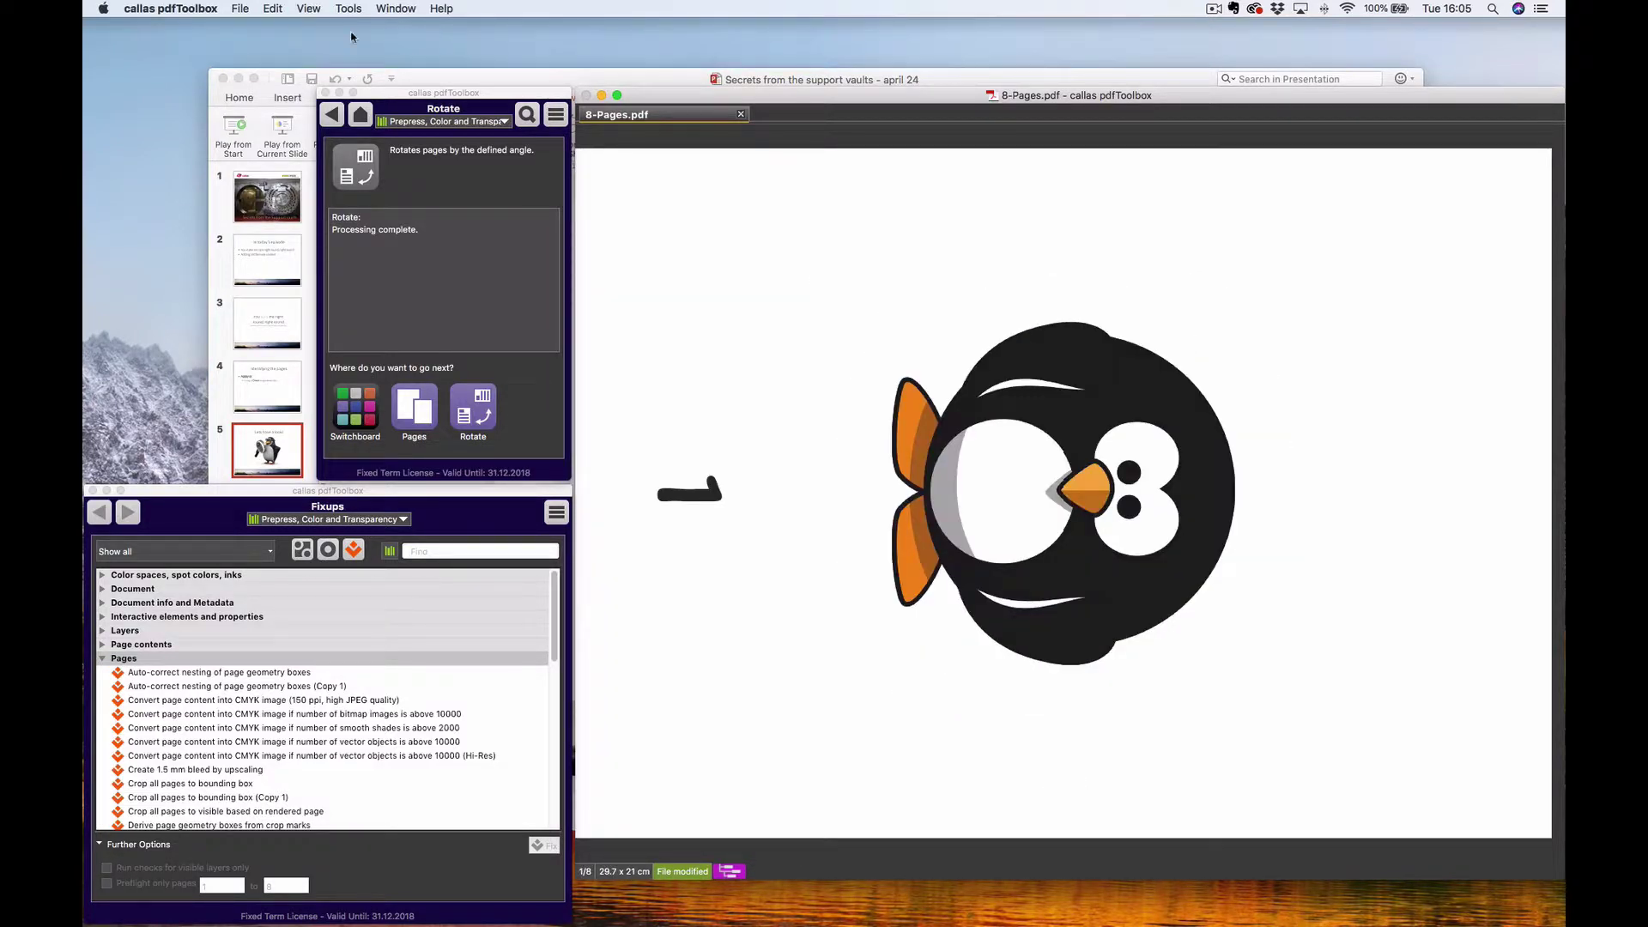
- Revert 8-Pages.pdf to its unmodified state, discarding the rotation
{"action": "left_click", "coordinate": [240, 10]}
{"action": "left_click", "coordinate": [257, 118]}
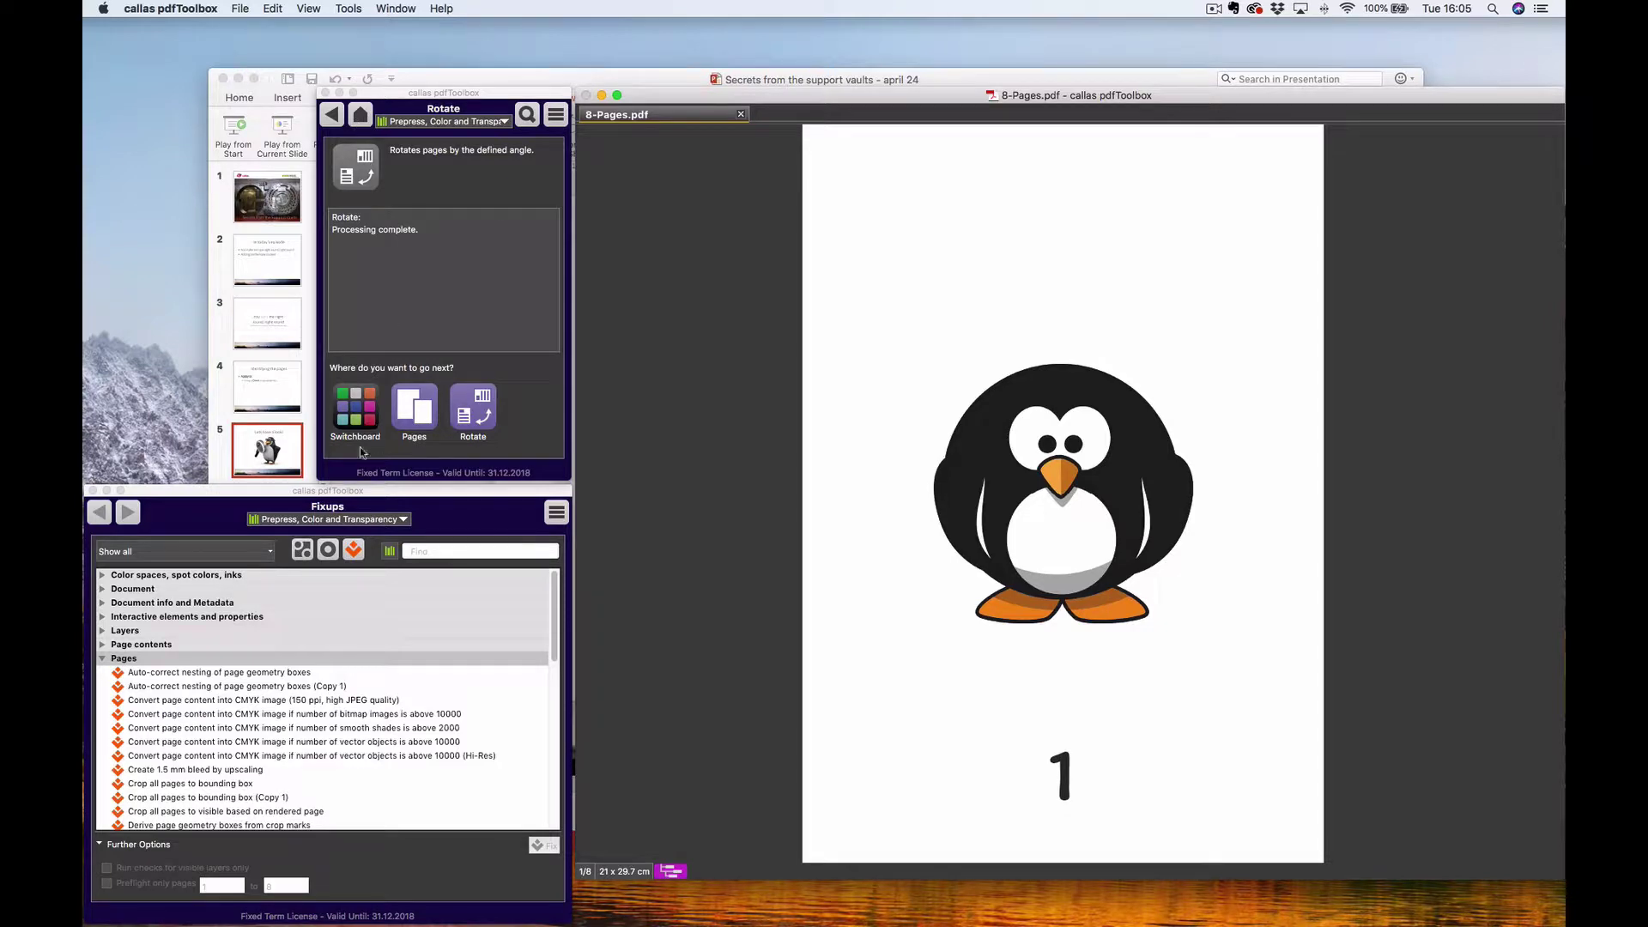
- Search the fixups for "rotate"
{"action": "left_click", "coordinate": [470, 551]}
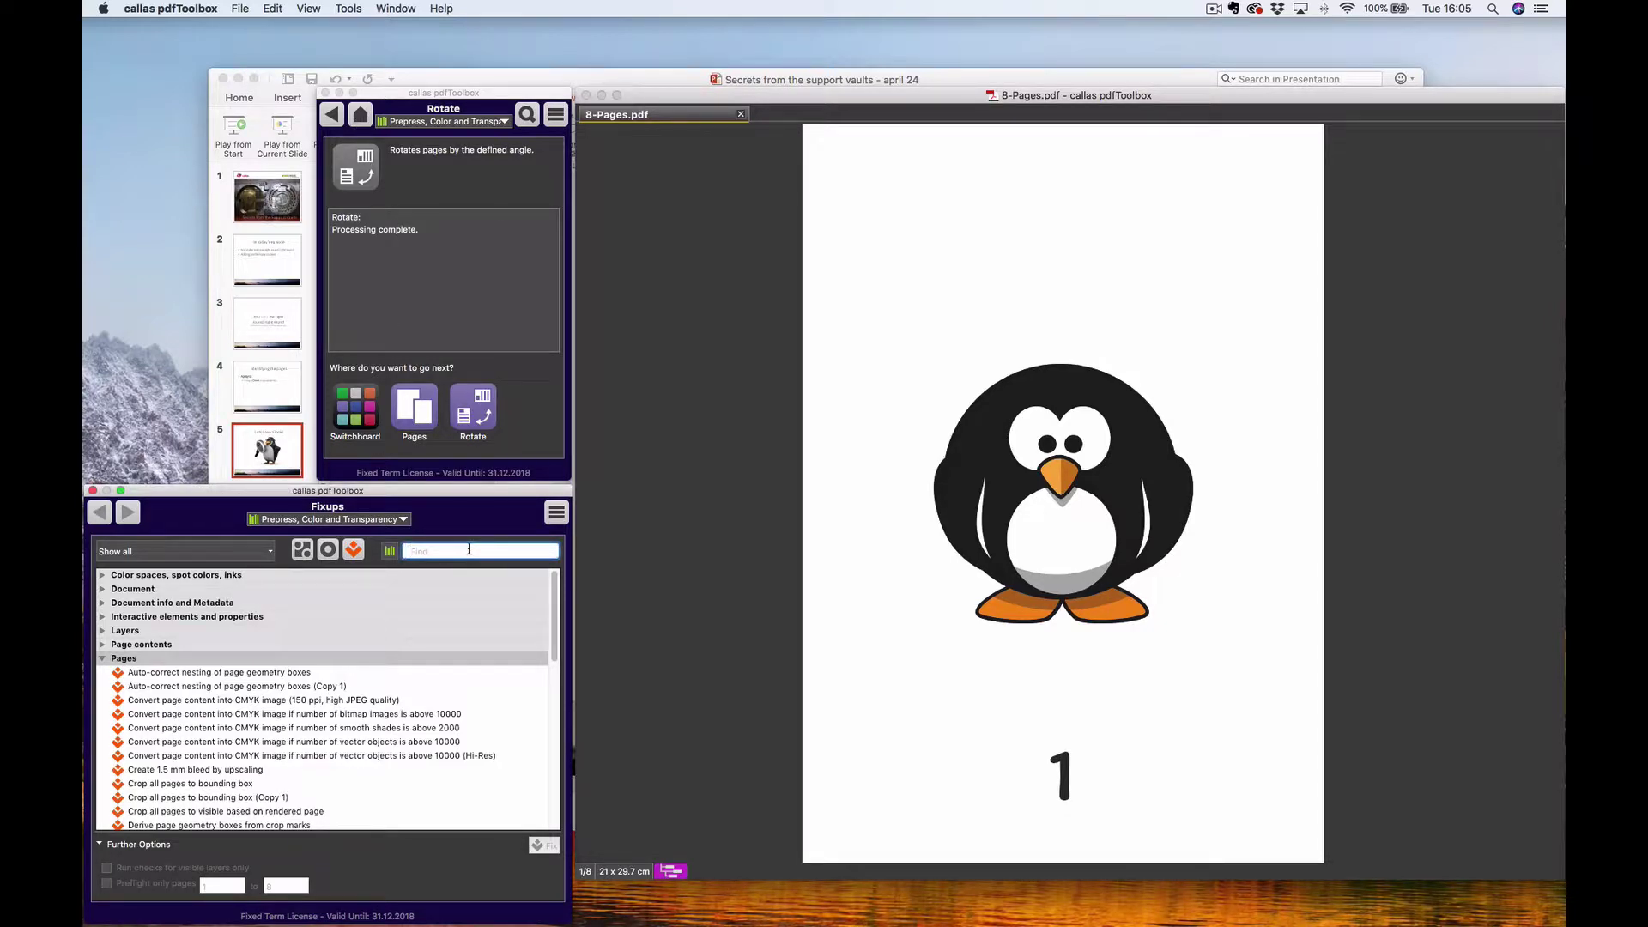
{"action": "type", "text": "rotate"}
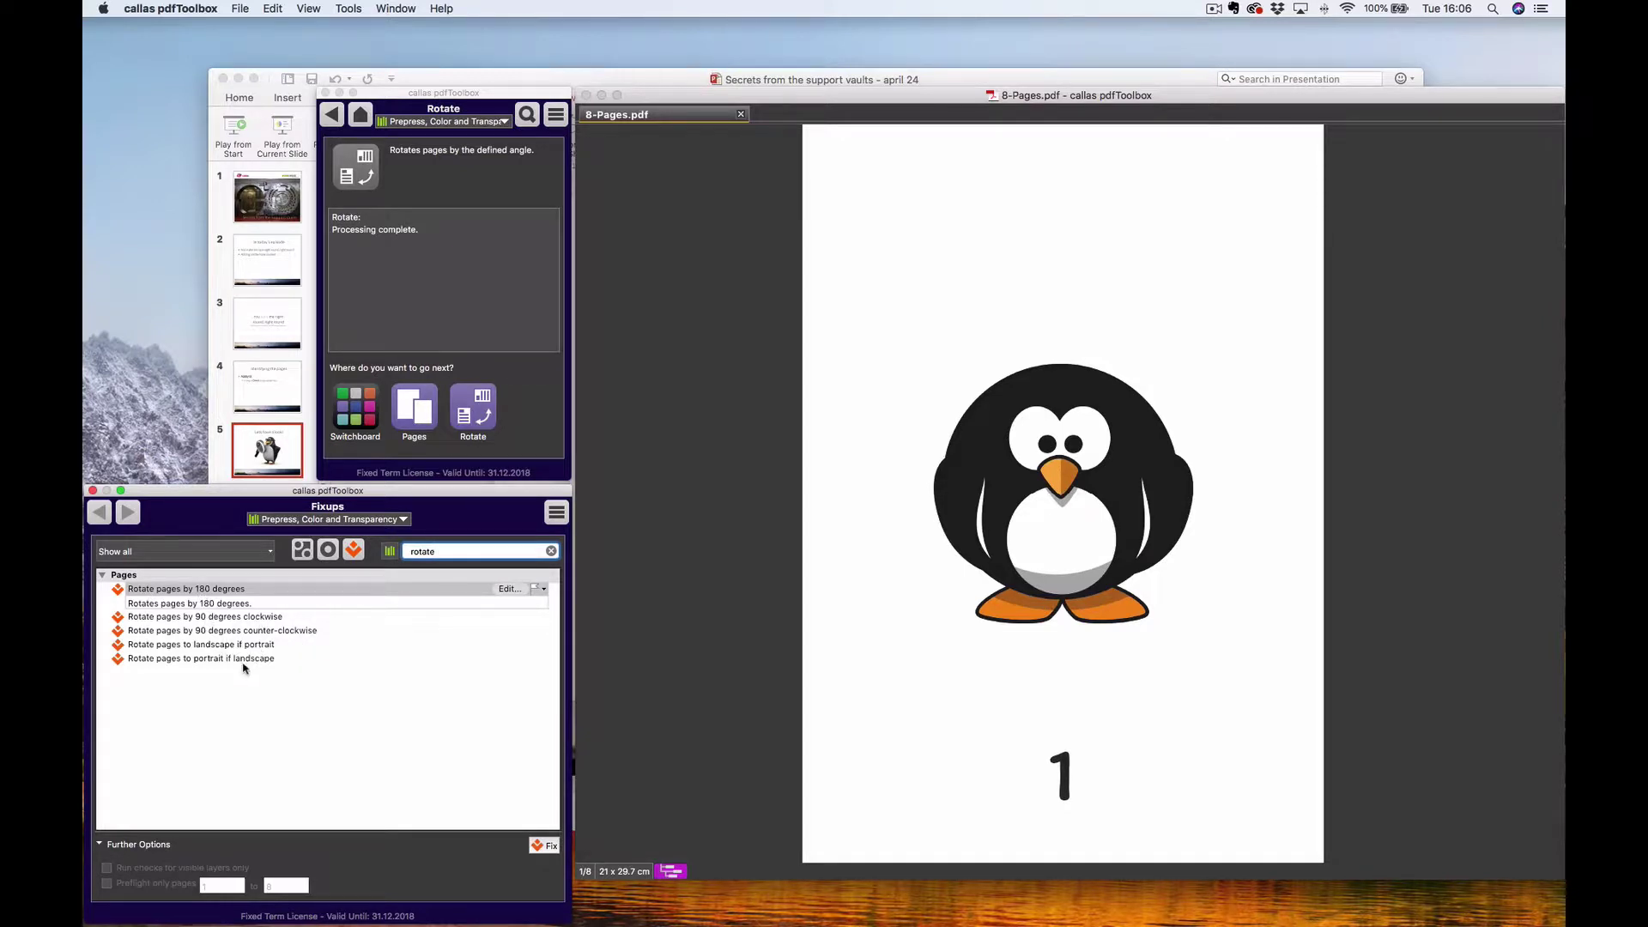
{"action": "left_click", "coordinate": [251, 692]}
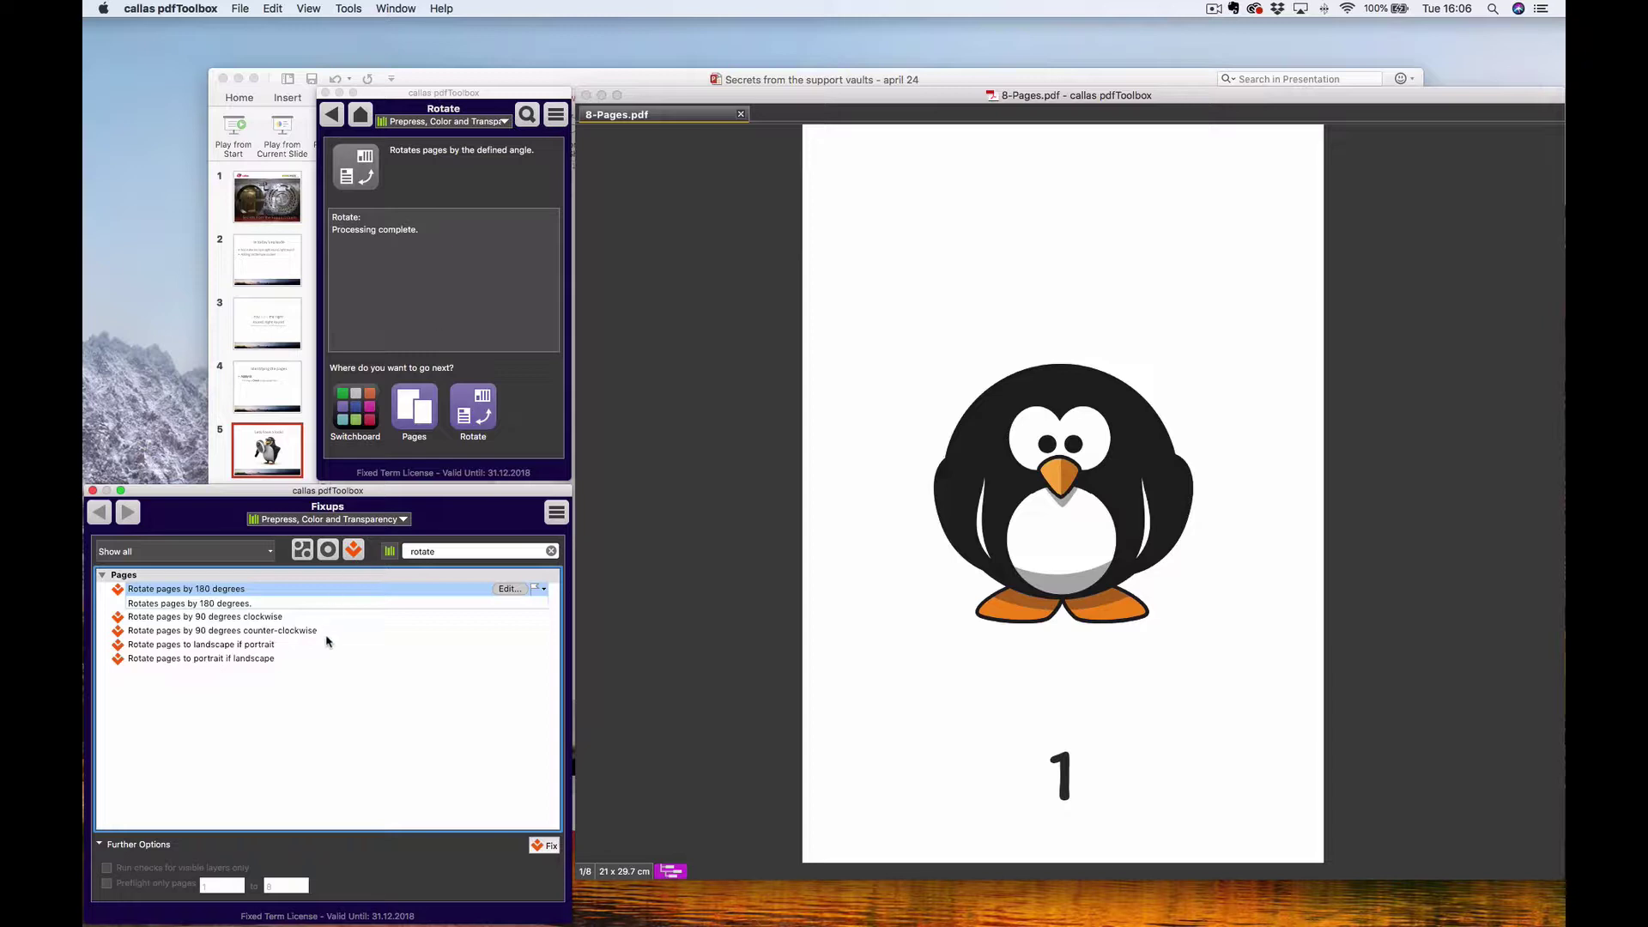
- Open the fixup "Rotate pages to landscape if portrait" for editing, examine its Apply to conditions, and leave without changes
{"action": "left_click", "coordinate": [201, 645]}
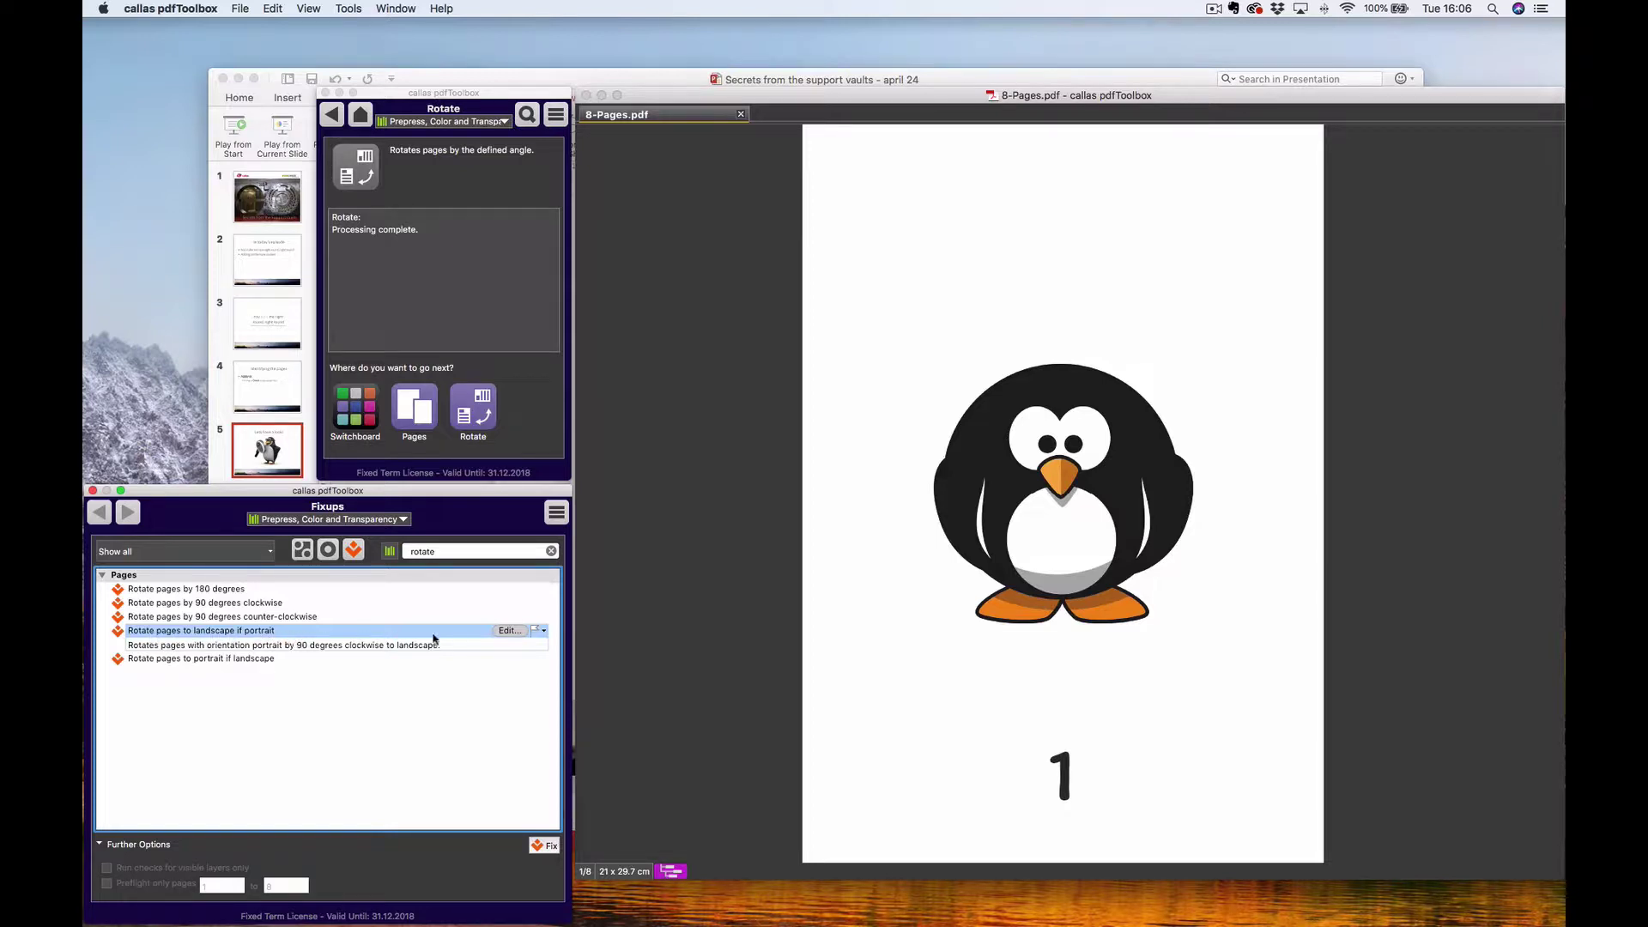
{"action": "left_click", "coordinate": [507, 631]}
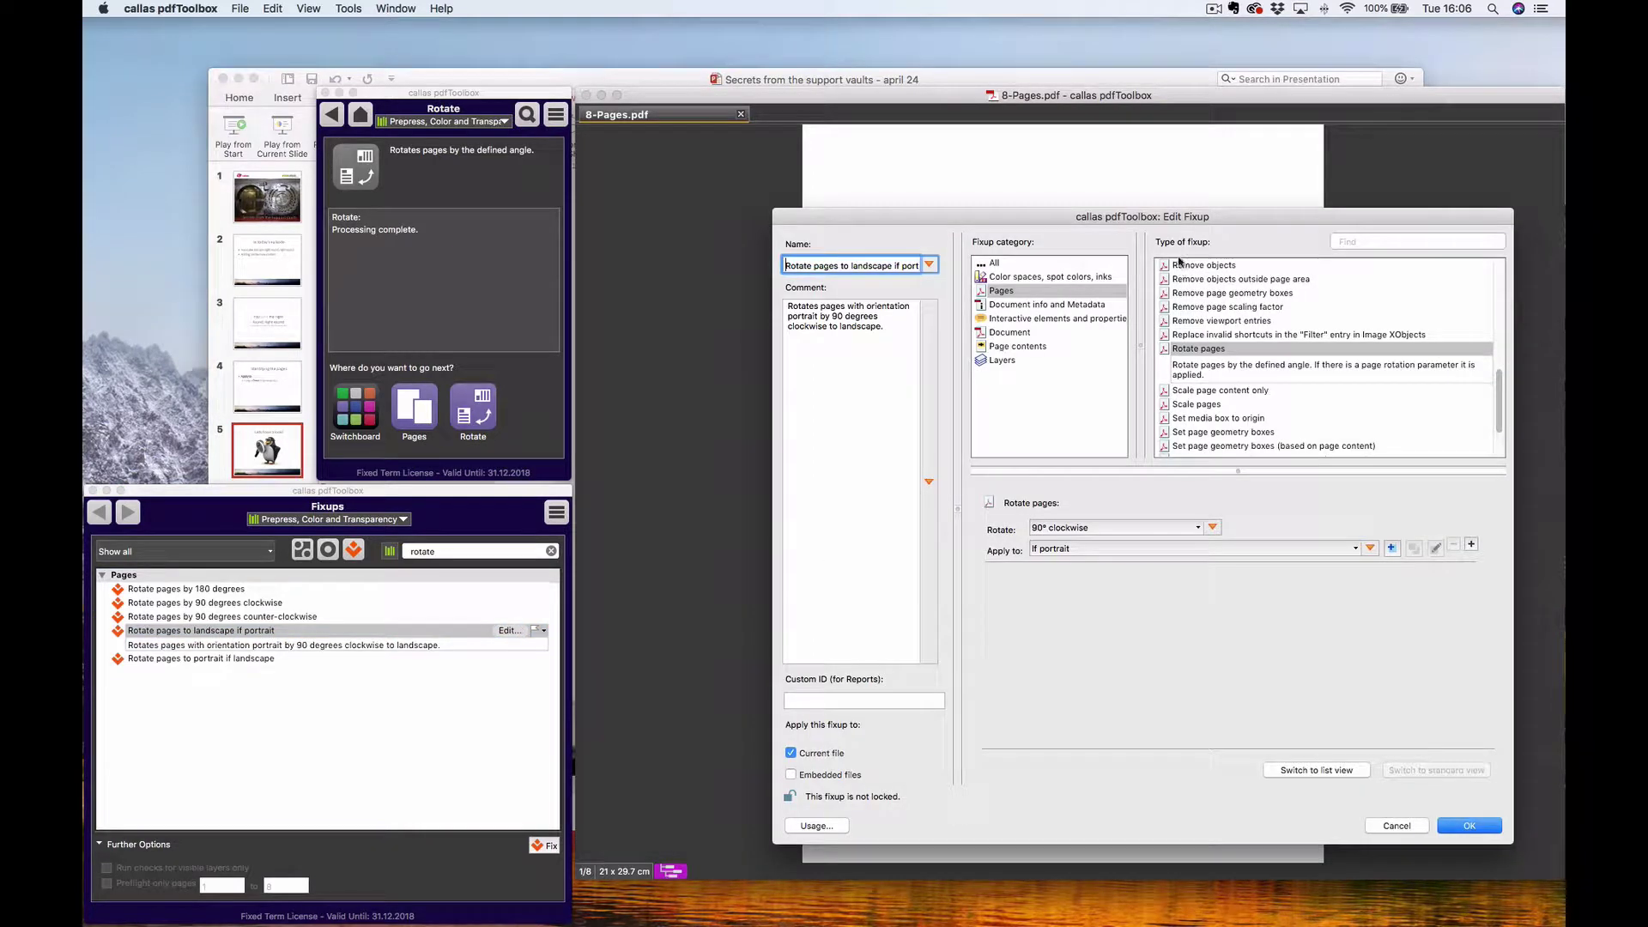
{"action": "left_click_drag", "start_coordinate": [1189, 222], "coordinate": [1009, 220]}
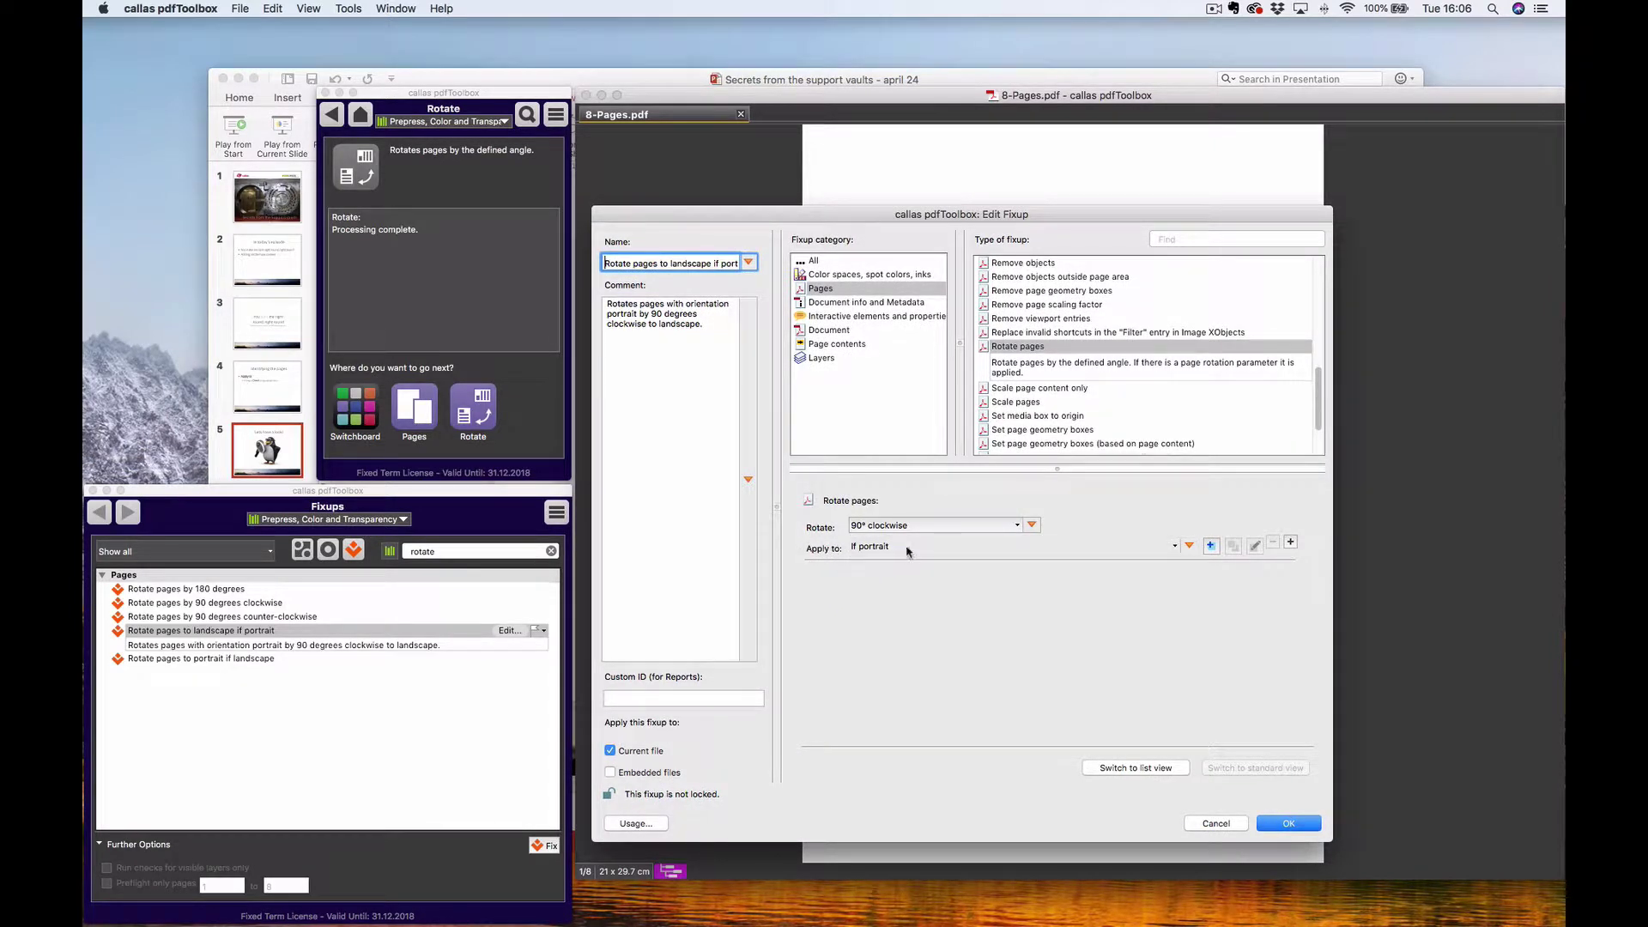
{"action": "left_click", "coordinate": [944, 549]}
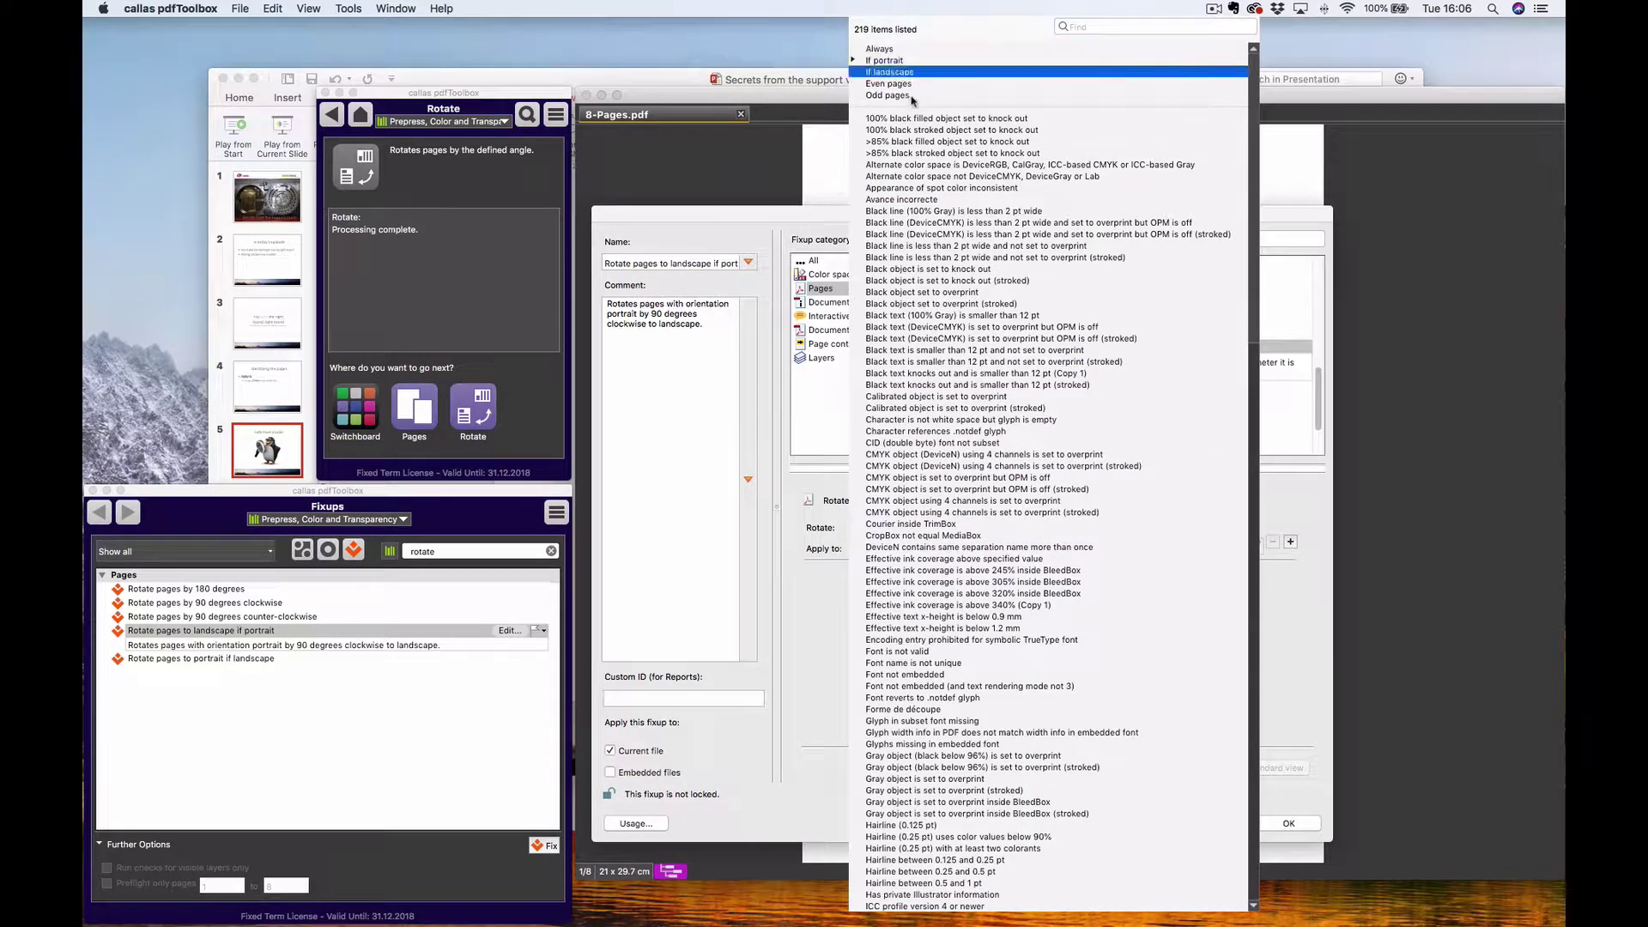
{"action": "left_click", "coordinate": [799, 462]}
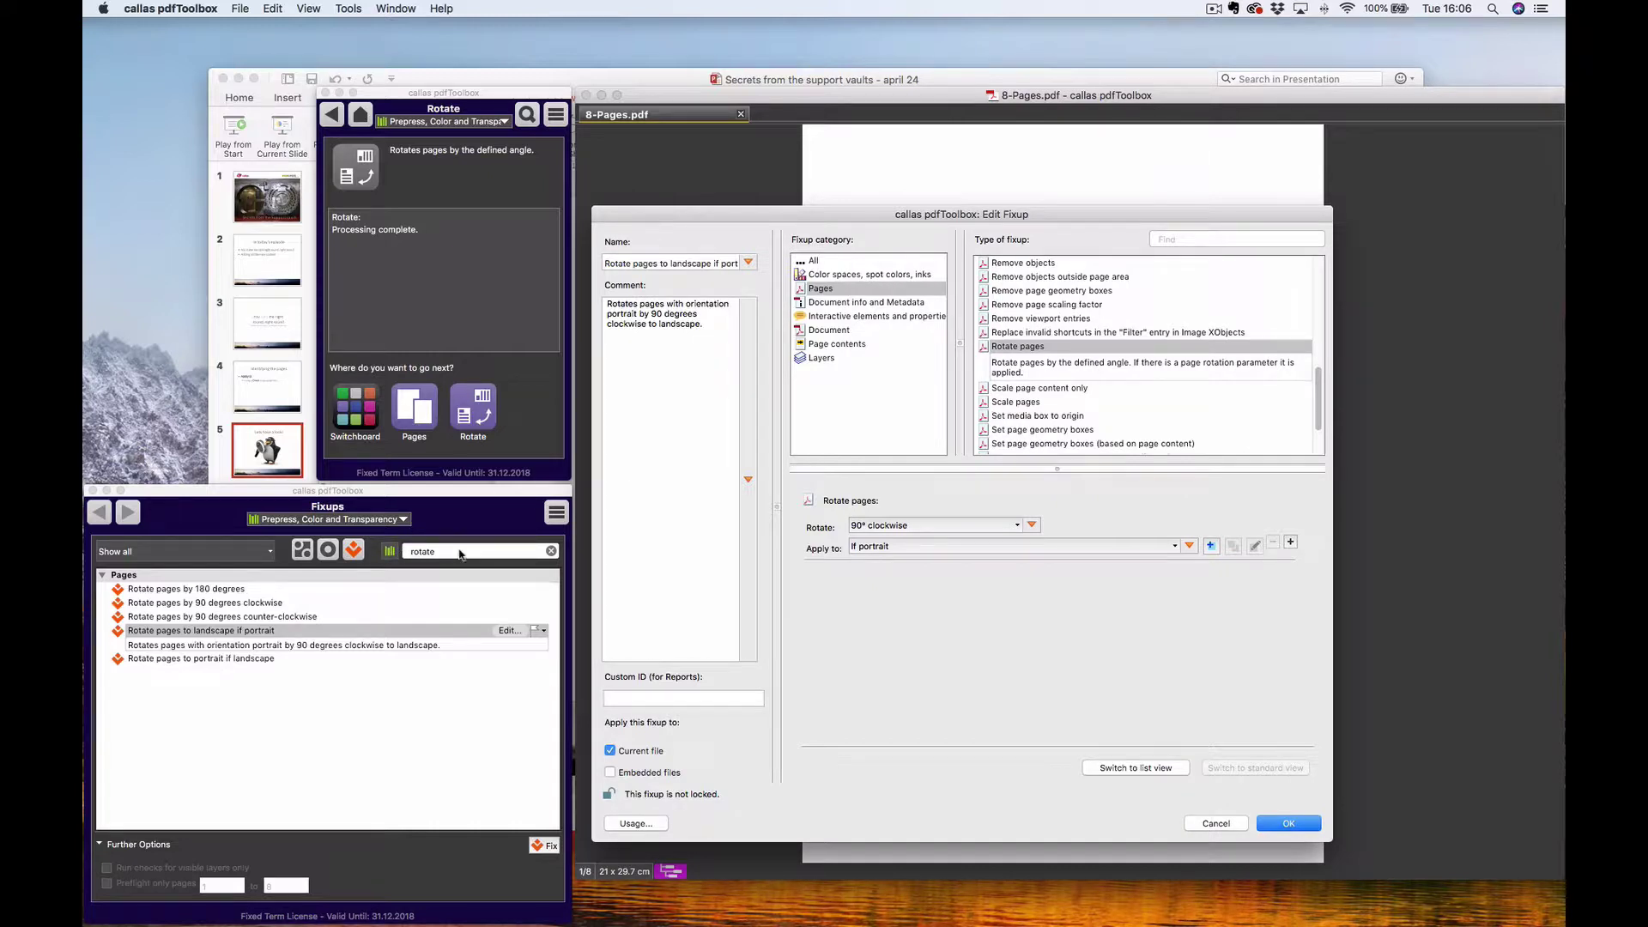
{"action": "left_click", "coordinate": [1210, 824]}
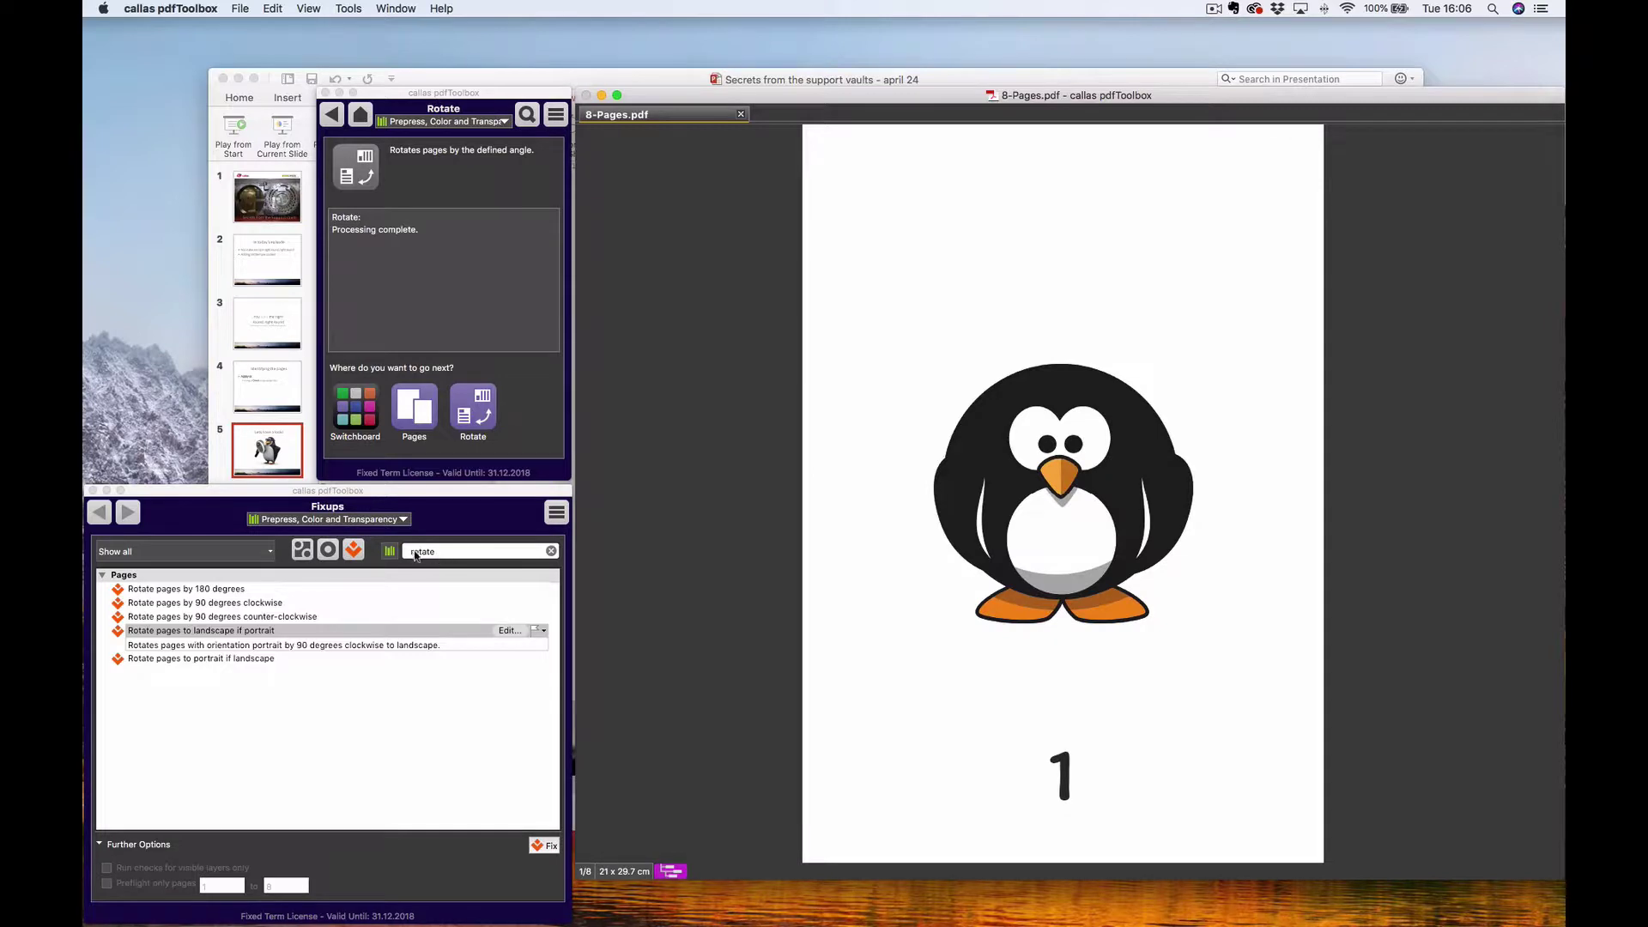
- Extend the fixup search to all libraries and open the 1st page check inside "Rotate 1st page by 180 degrees" for editing
{"action": "left_click", "coordinate": [388, 553]}
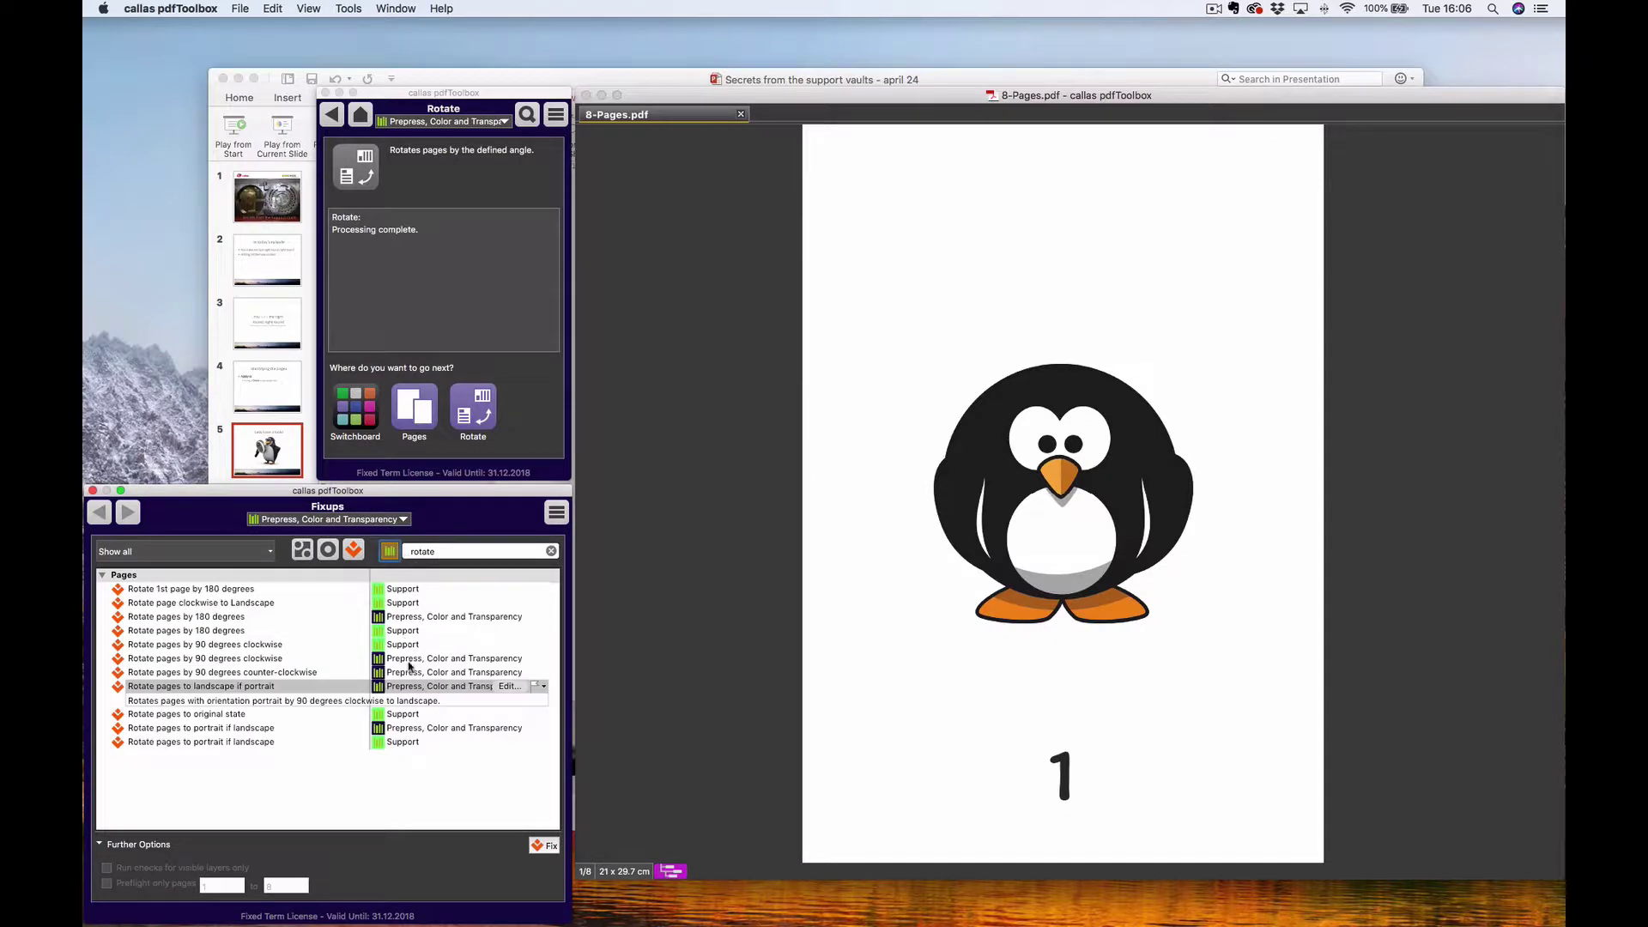
{"action": "left_click", "coordinate": [417, 592]}
{"action": "left_click", "coordinate": [508, 589]}
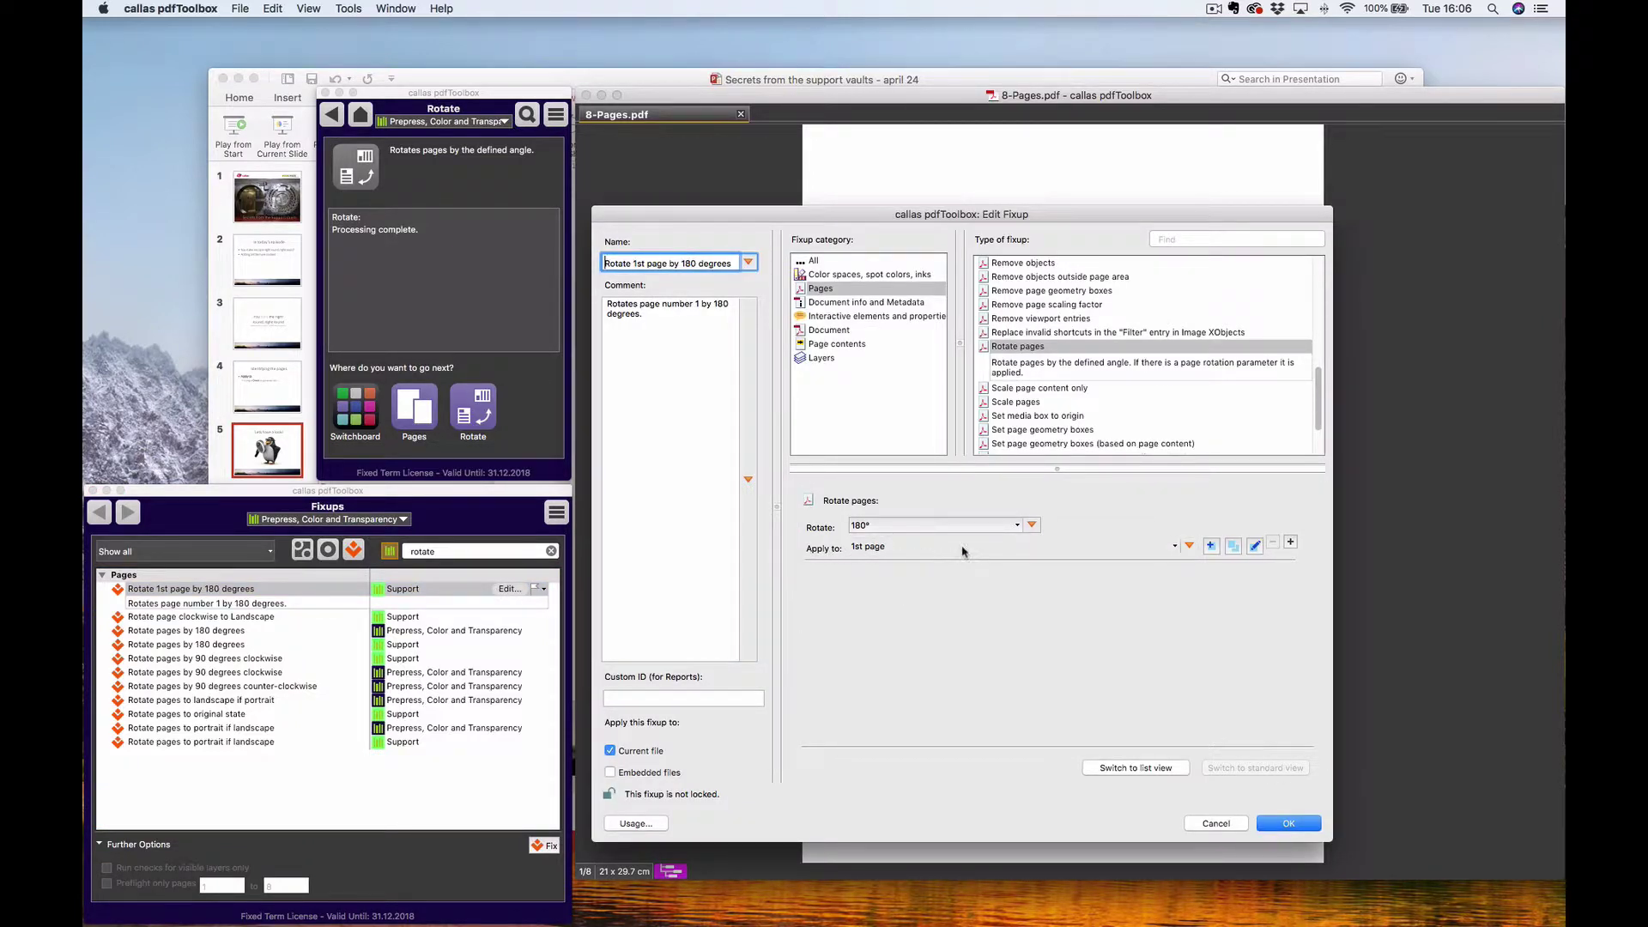
{"action": "left_click", "coordinate": [1254, 546]}
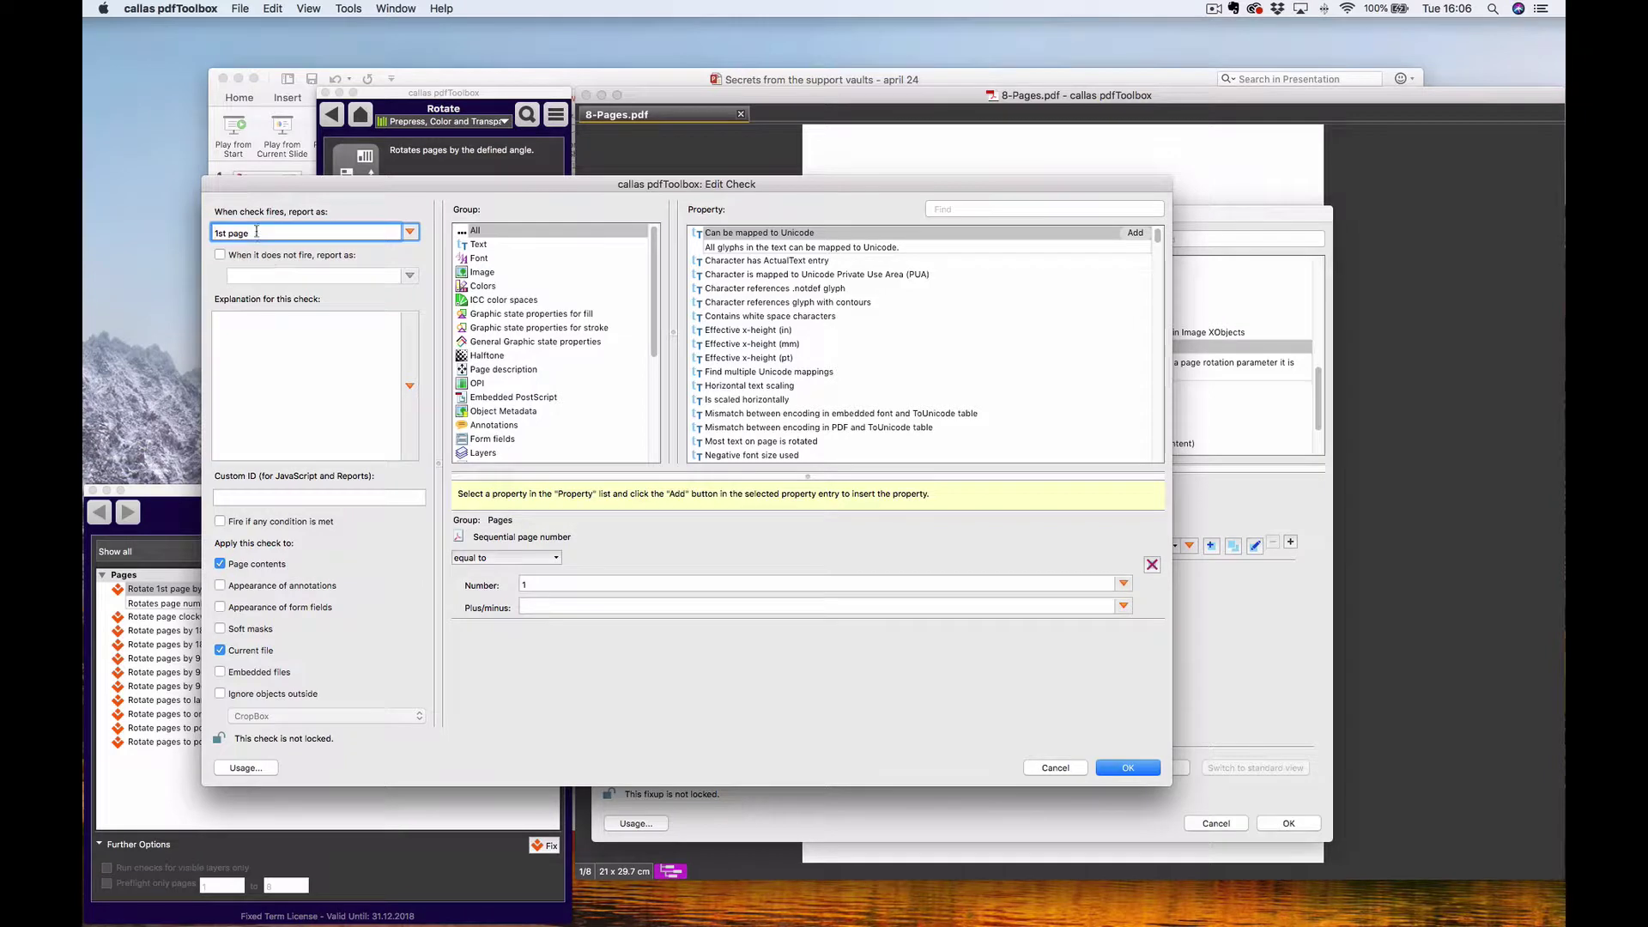
- Set the Sequential page number value in the 1st page check to 2
{"action": "left_click_drag", "start_coordinate": [260, 227], "coordinate": [195, 235]}
{"action": "left_click", "coordinate": [532, 584]}
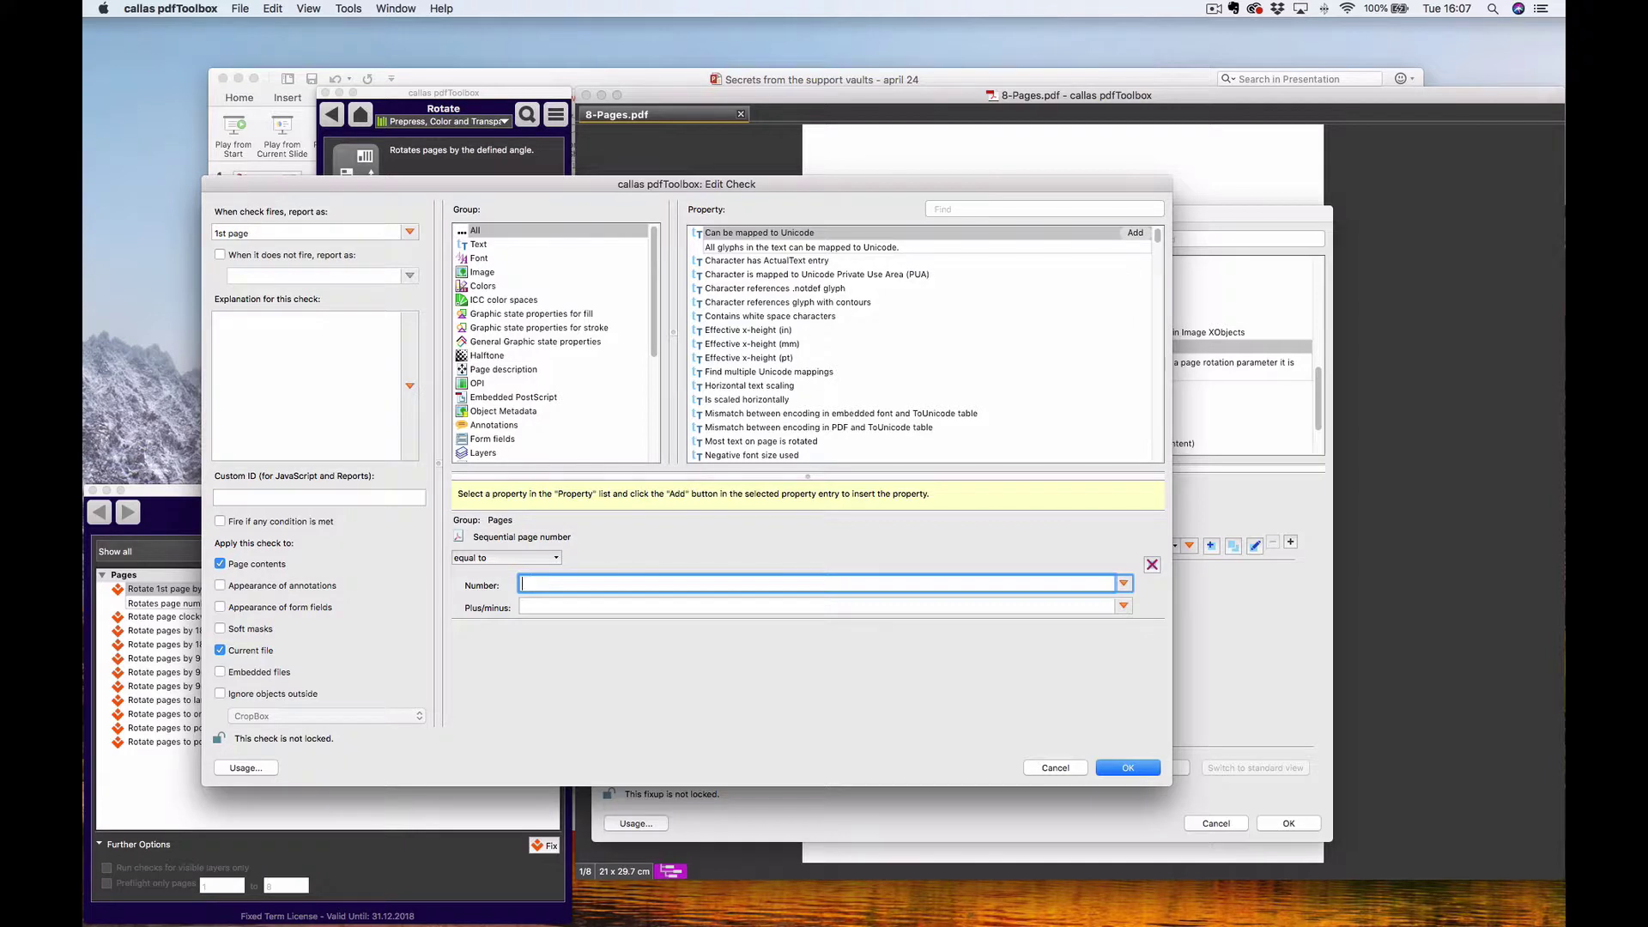
{"action": "type", "text": "2"}
- Change the comparison for the Sequential page number property to "is contained in"
{"action": "left_click", "coordinate": [550, 559]}
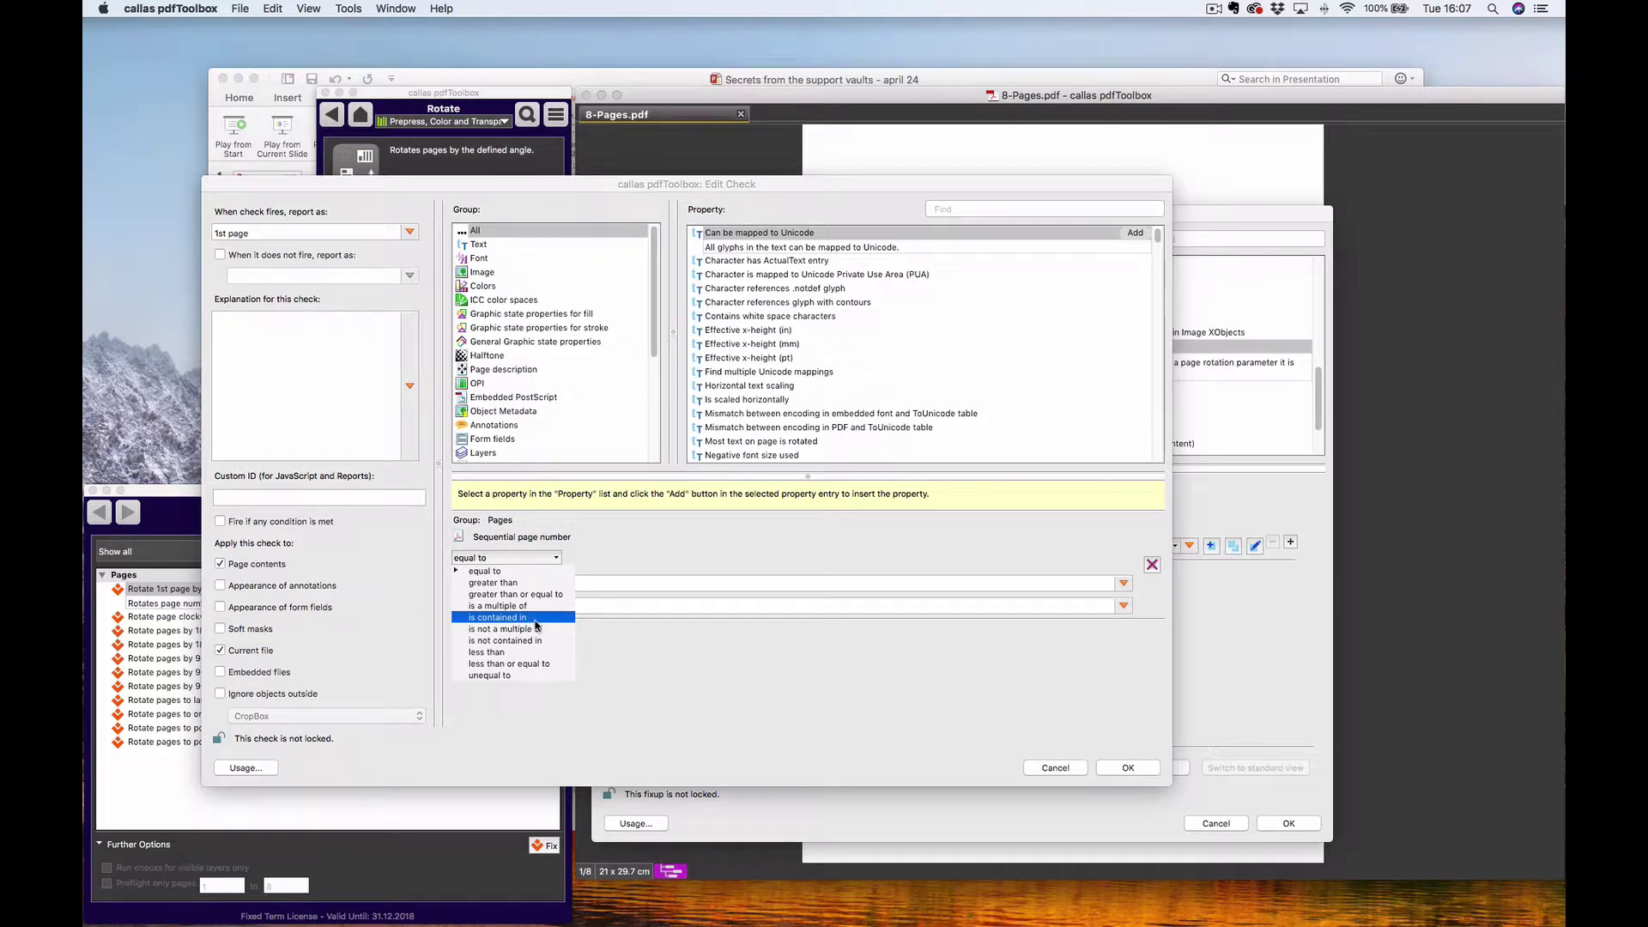
{"action": "left_click", "coordinate": [541, 618]}
{"action": "left_click", "coordinate": [547, 583]}
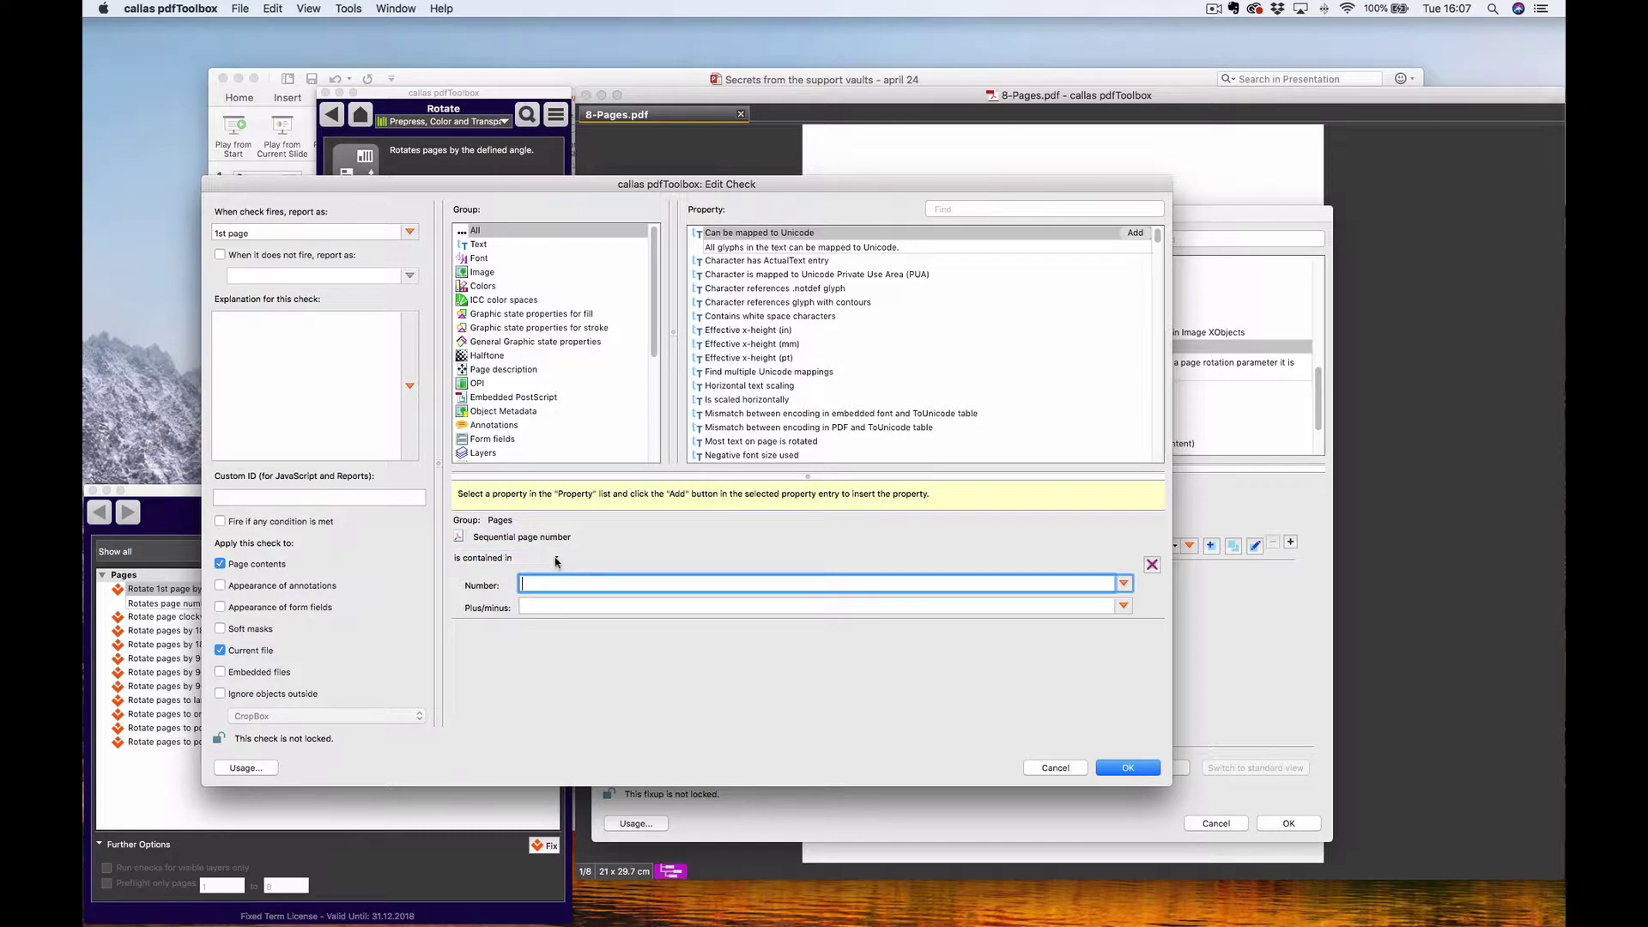
{"action": "left_click", "coordinate": [556, 562]}
{"action": "left_click", "coordinate": [558, 563]}
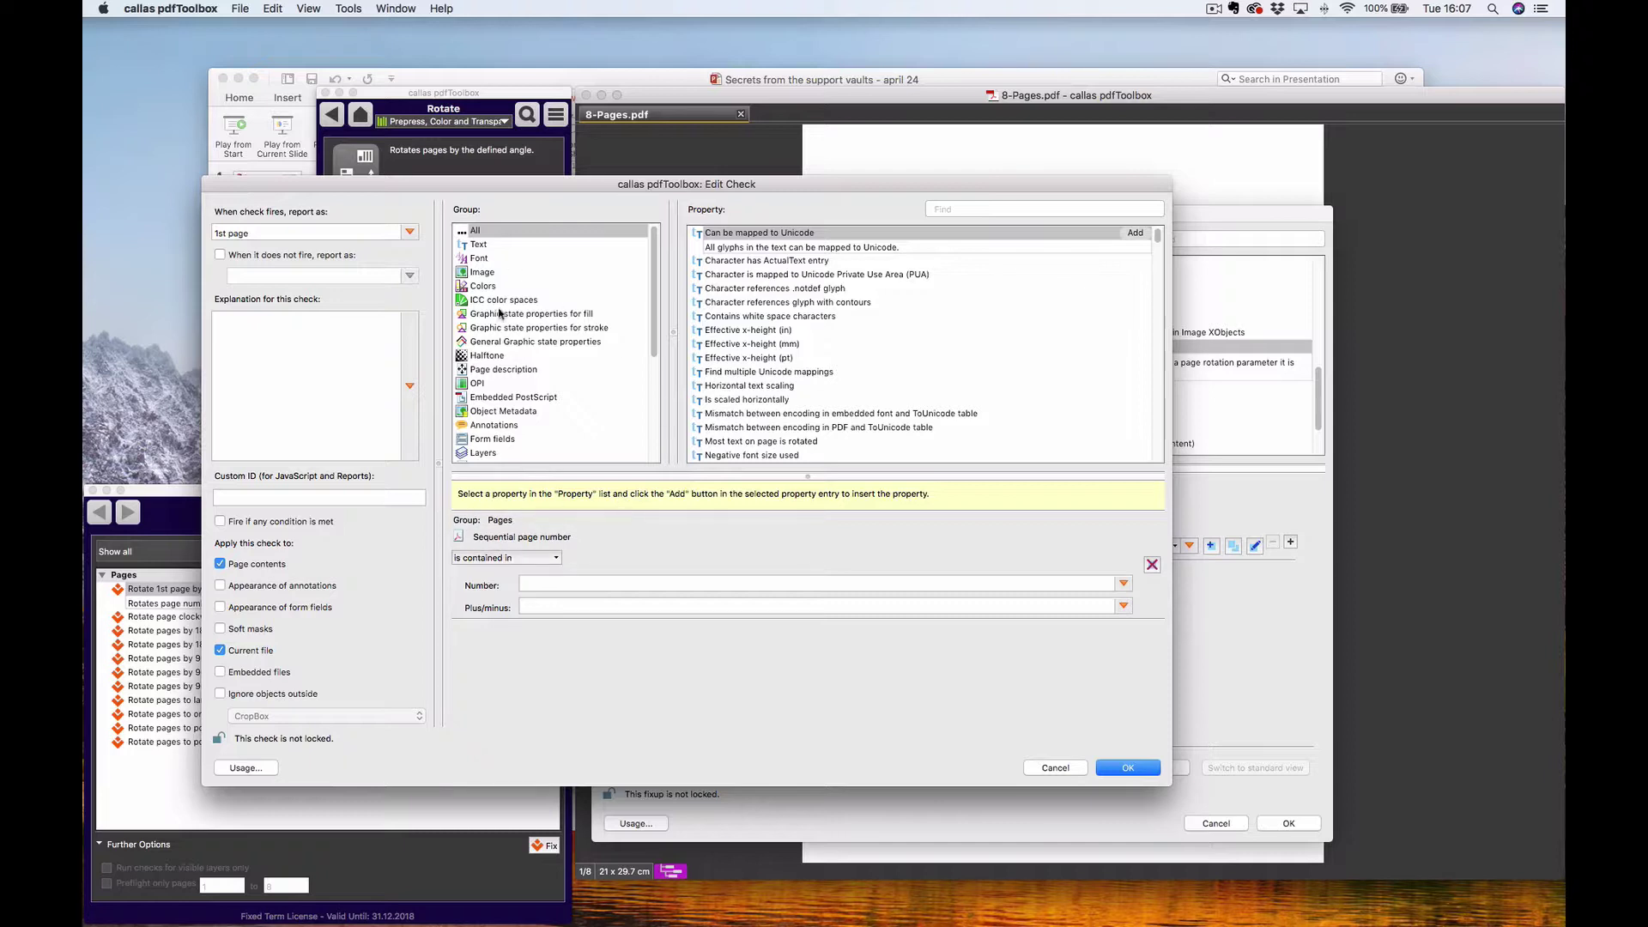
- Browse the check properties in the Pages group and examine the descriptions of "Is landscape" and "Is rotated"
{"action": "scroll", "coordinate": [508, 392], "scroll_direction": "down", "scroll_amount": 5}
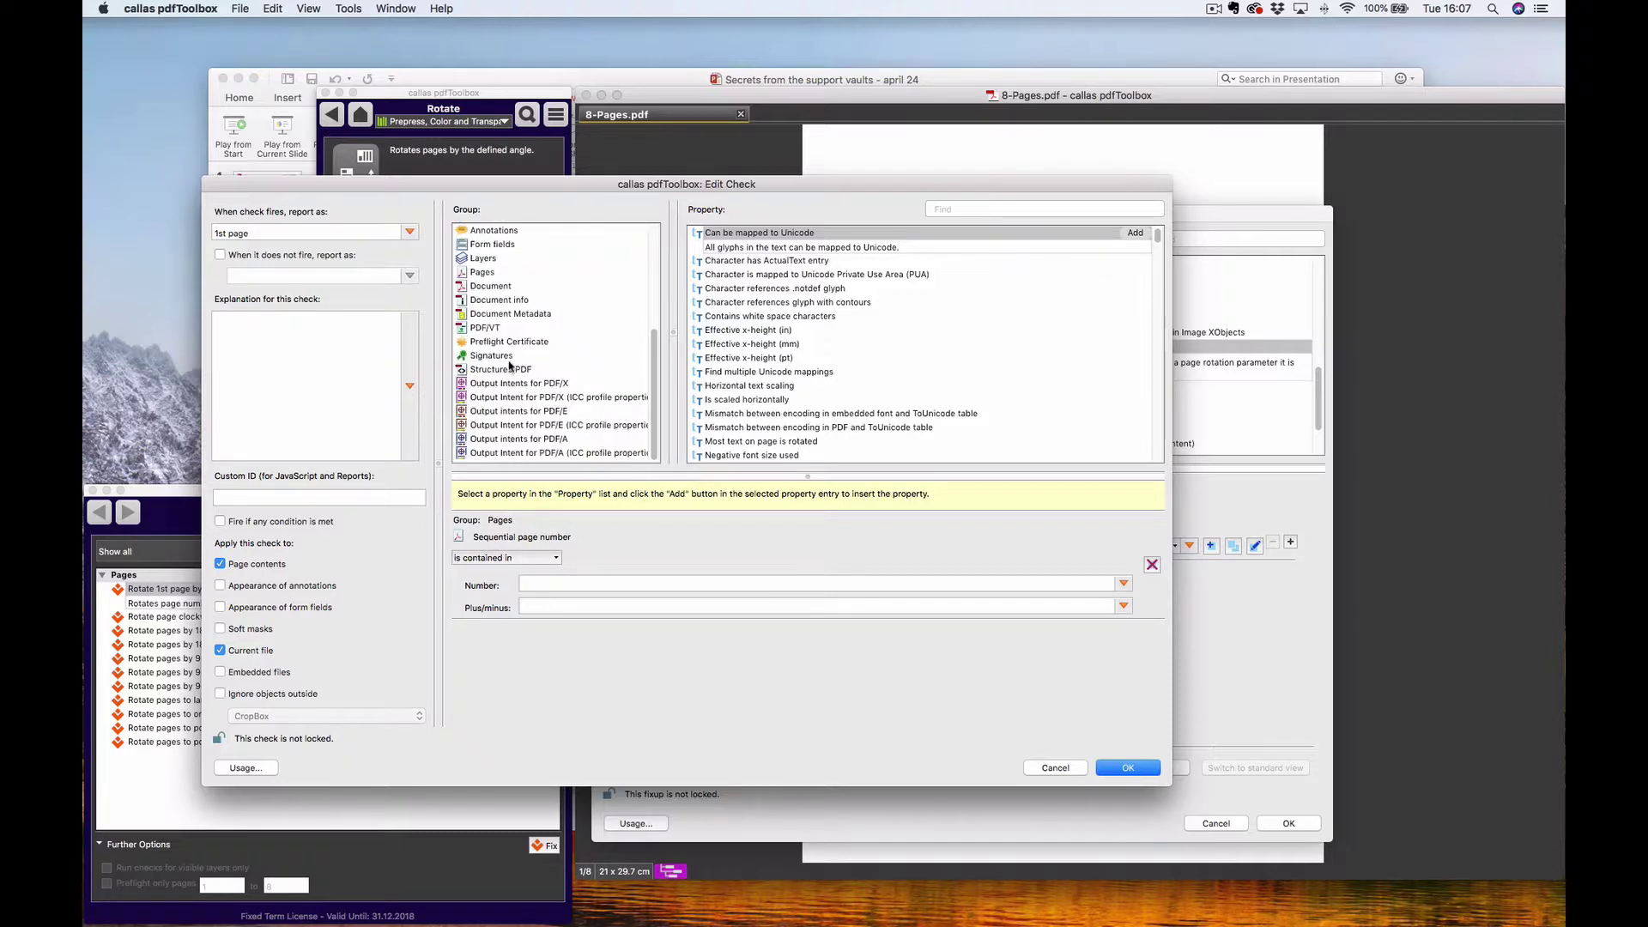
{"action": "left_click", "coordinate": [491, 273]}
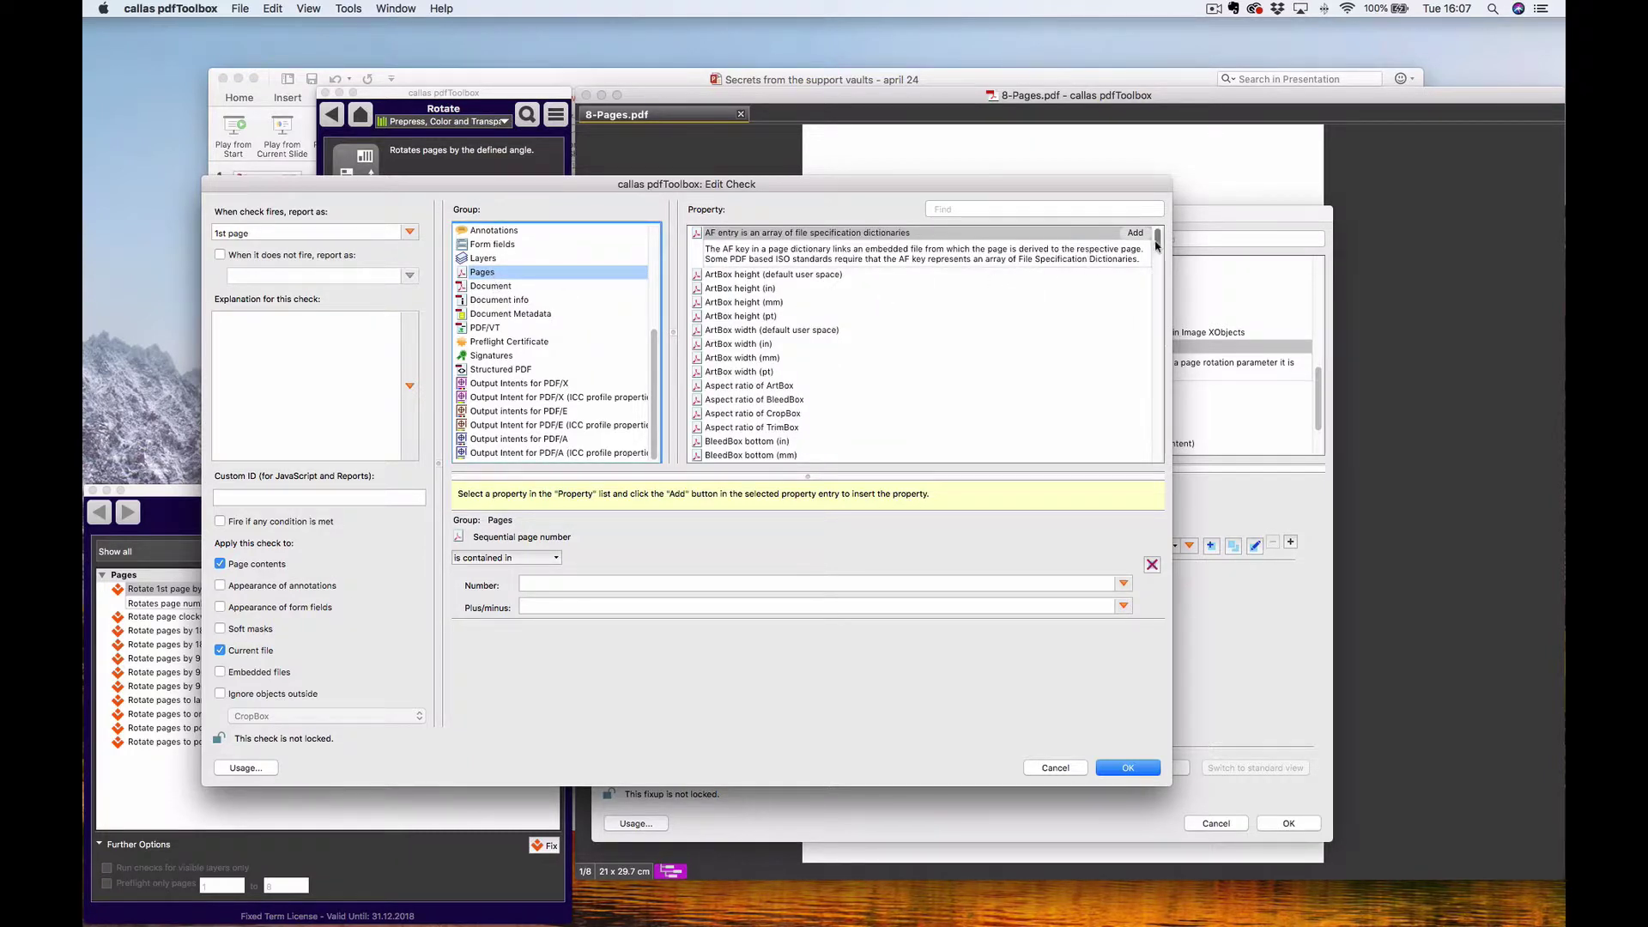
{"action": "left_click_drag", "start_coordinate": [1157, 243], "coordinate": [1157, 311]}
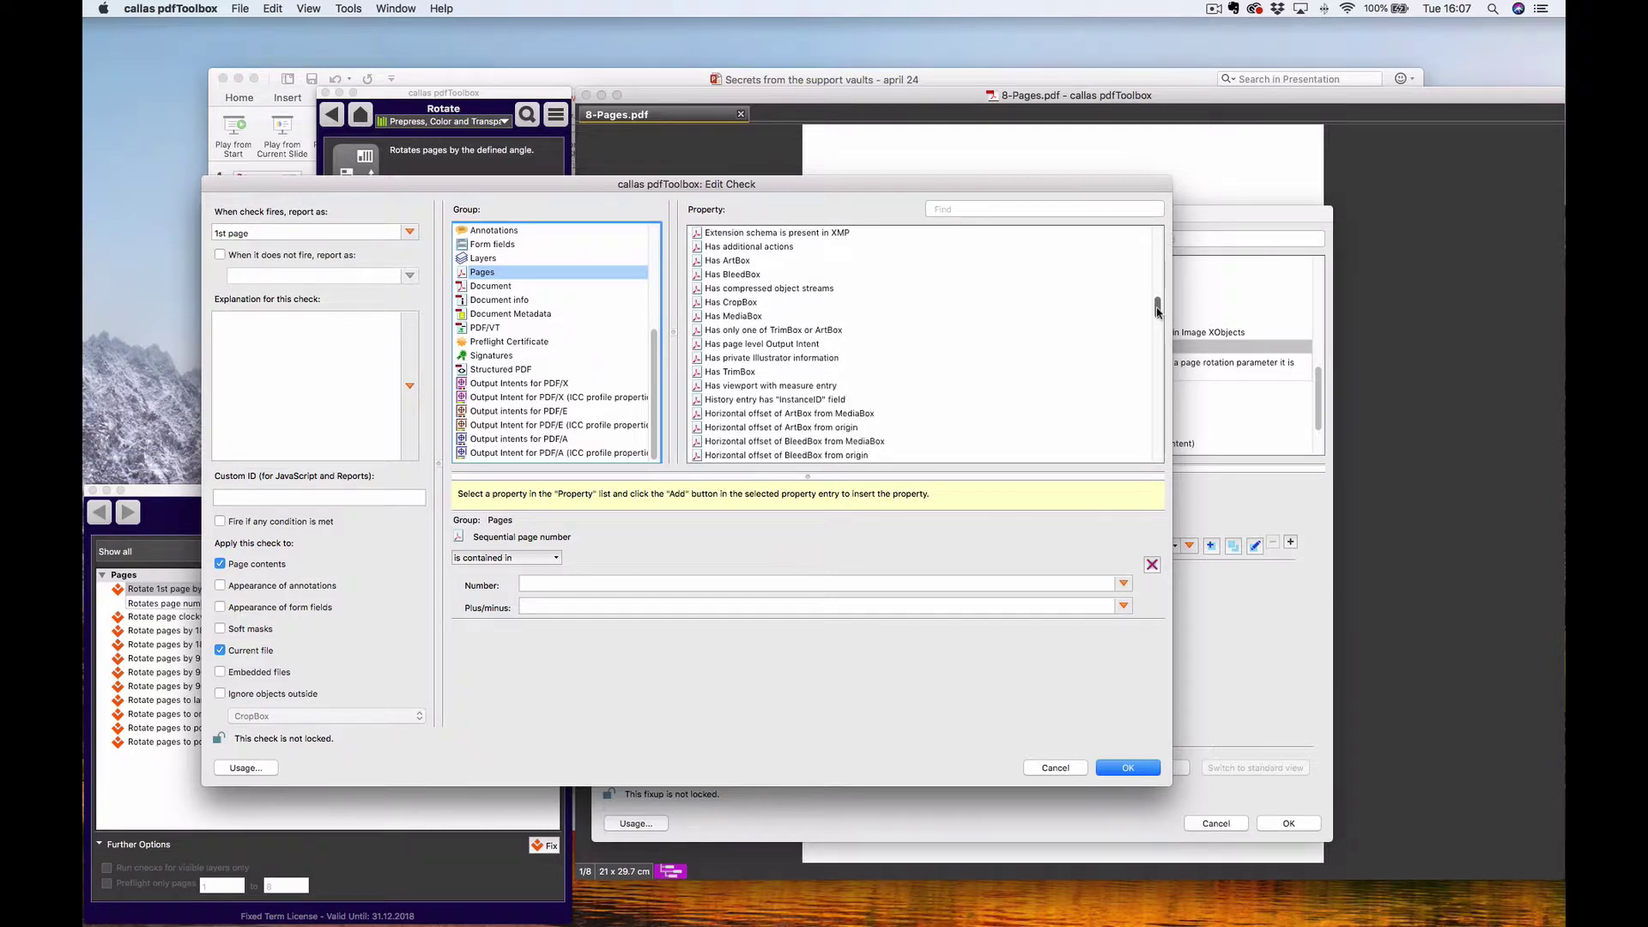
{"action": "left_click_drag", "start_coordinate": [1158, 331], "coordinate": [1157, 316]}
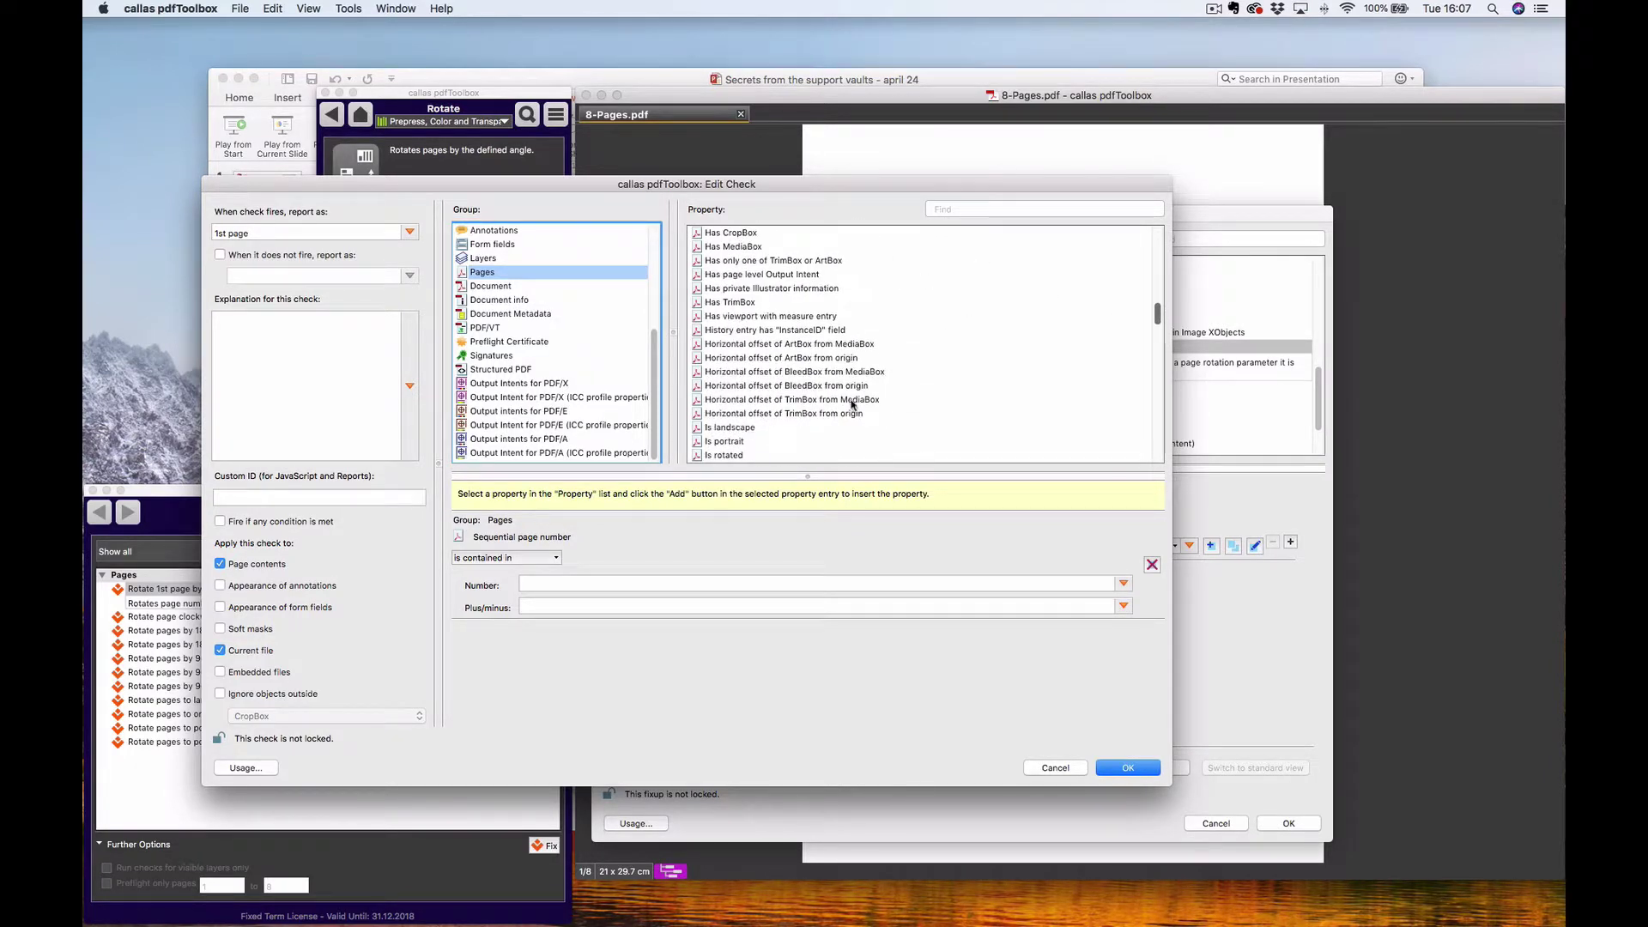
{"action": "left_click", "coordinate": [738, 427]}
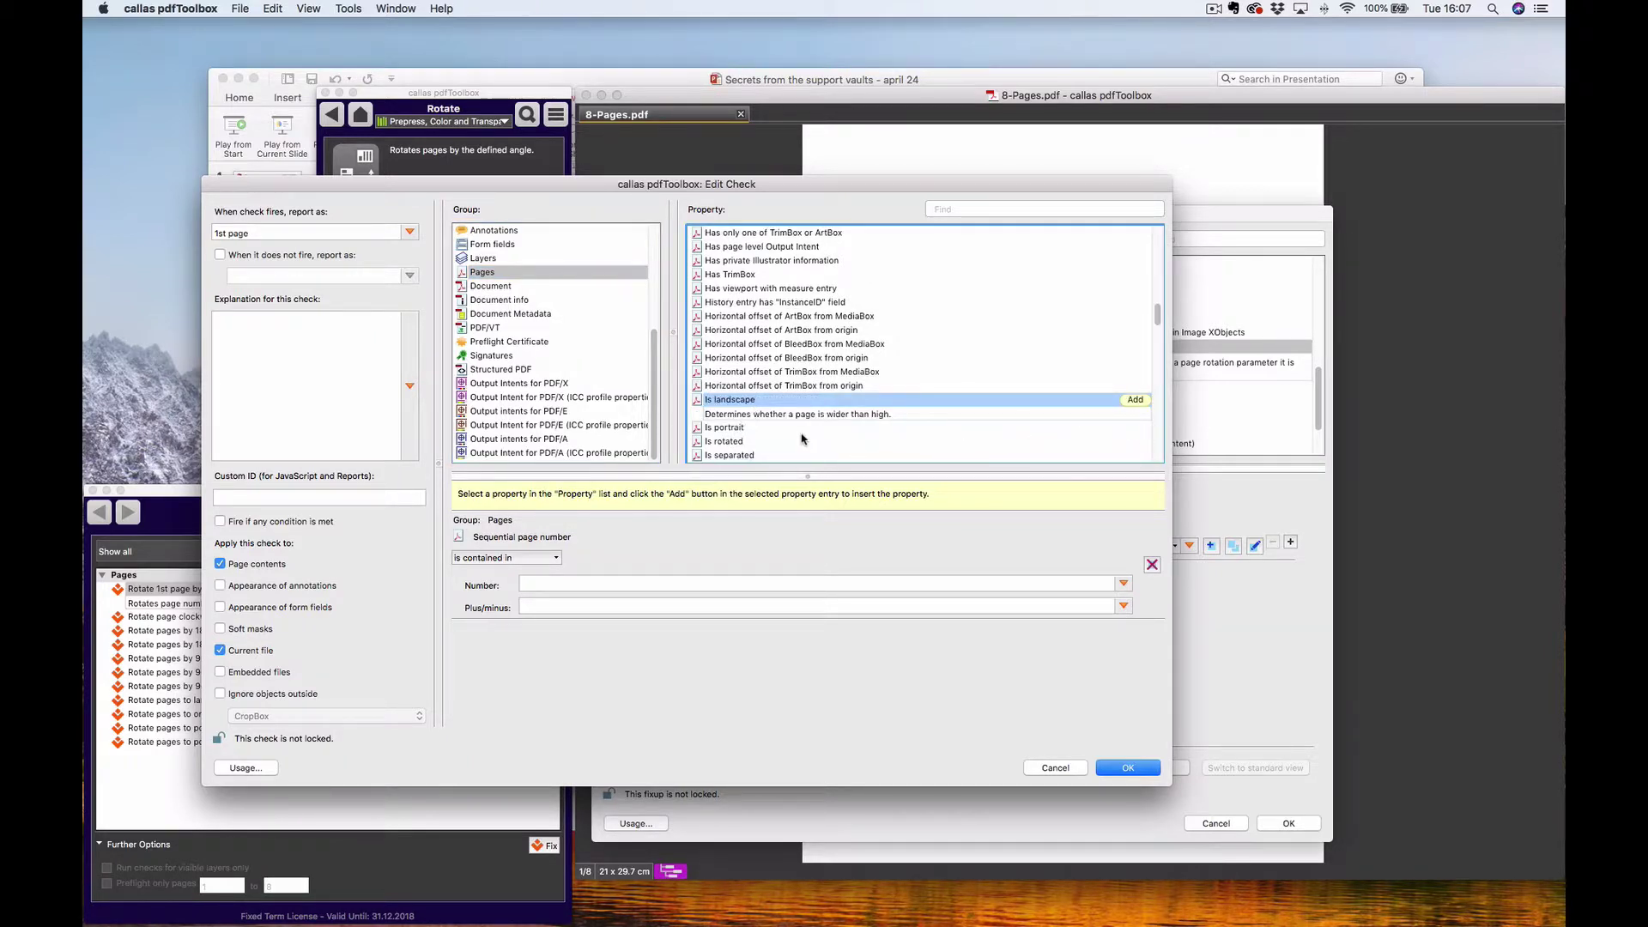
{"action": "left_click", "coordinate": [719, 441]}
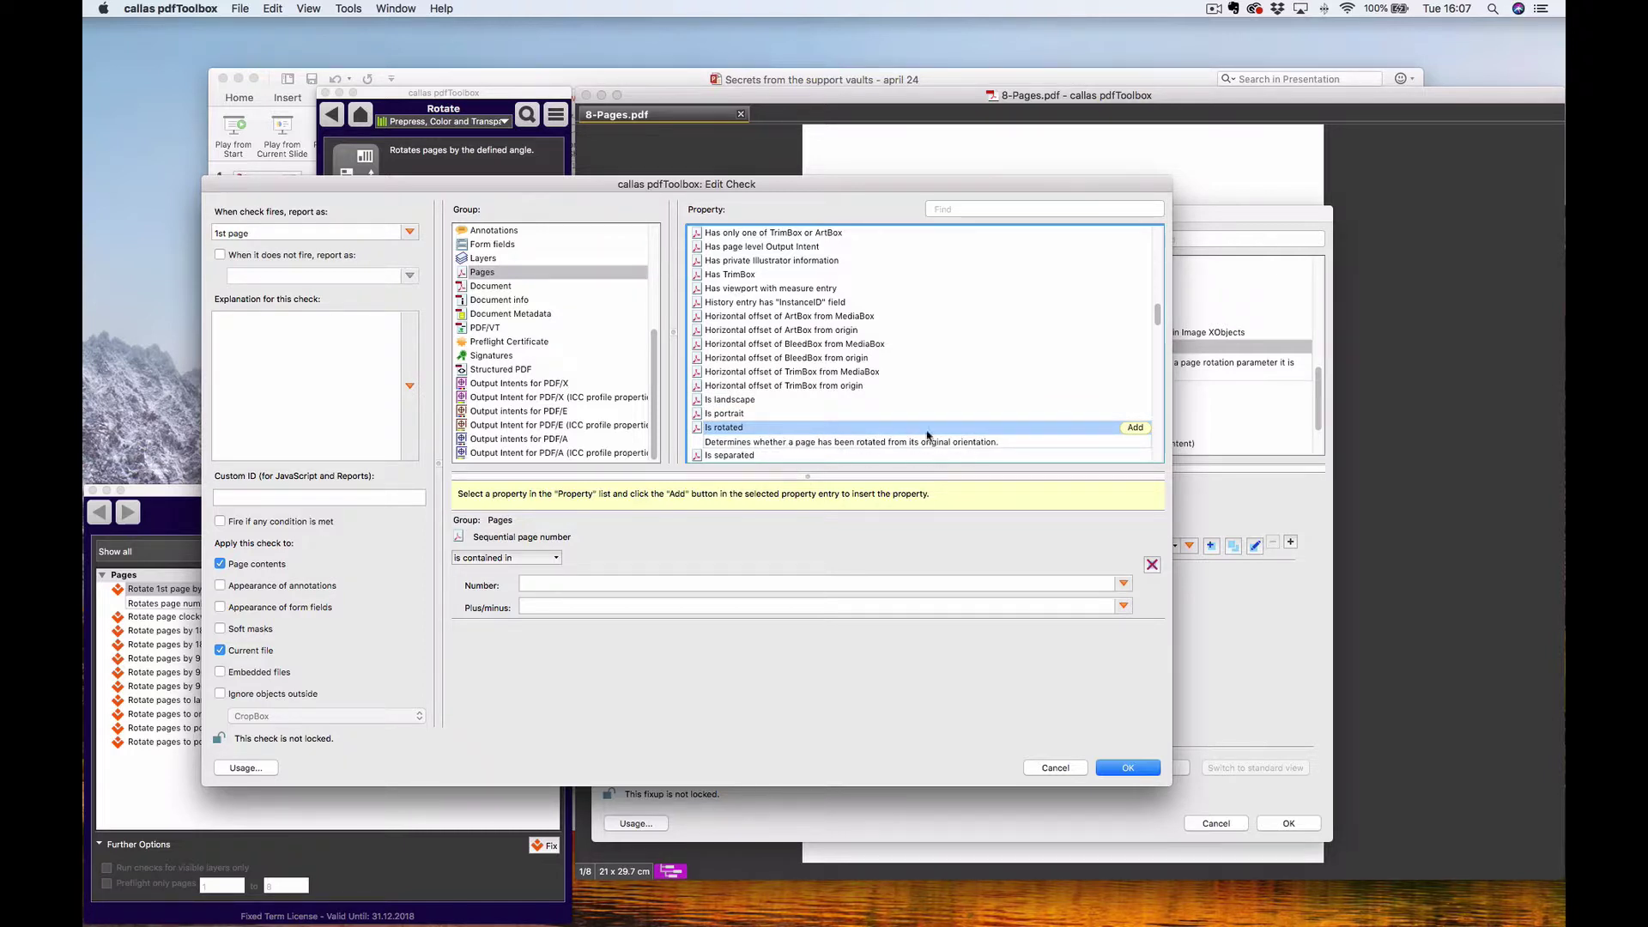
- Browse the remaining Pages properties, read the descriptions of "Page is an even page" and "Page is last page", and discard the check edits
{"action": "scroll", "coordinate": [1159, 318], "scroll_direction": "down", "scroll_amount": 5}
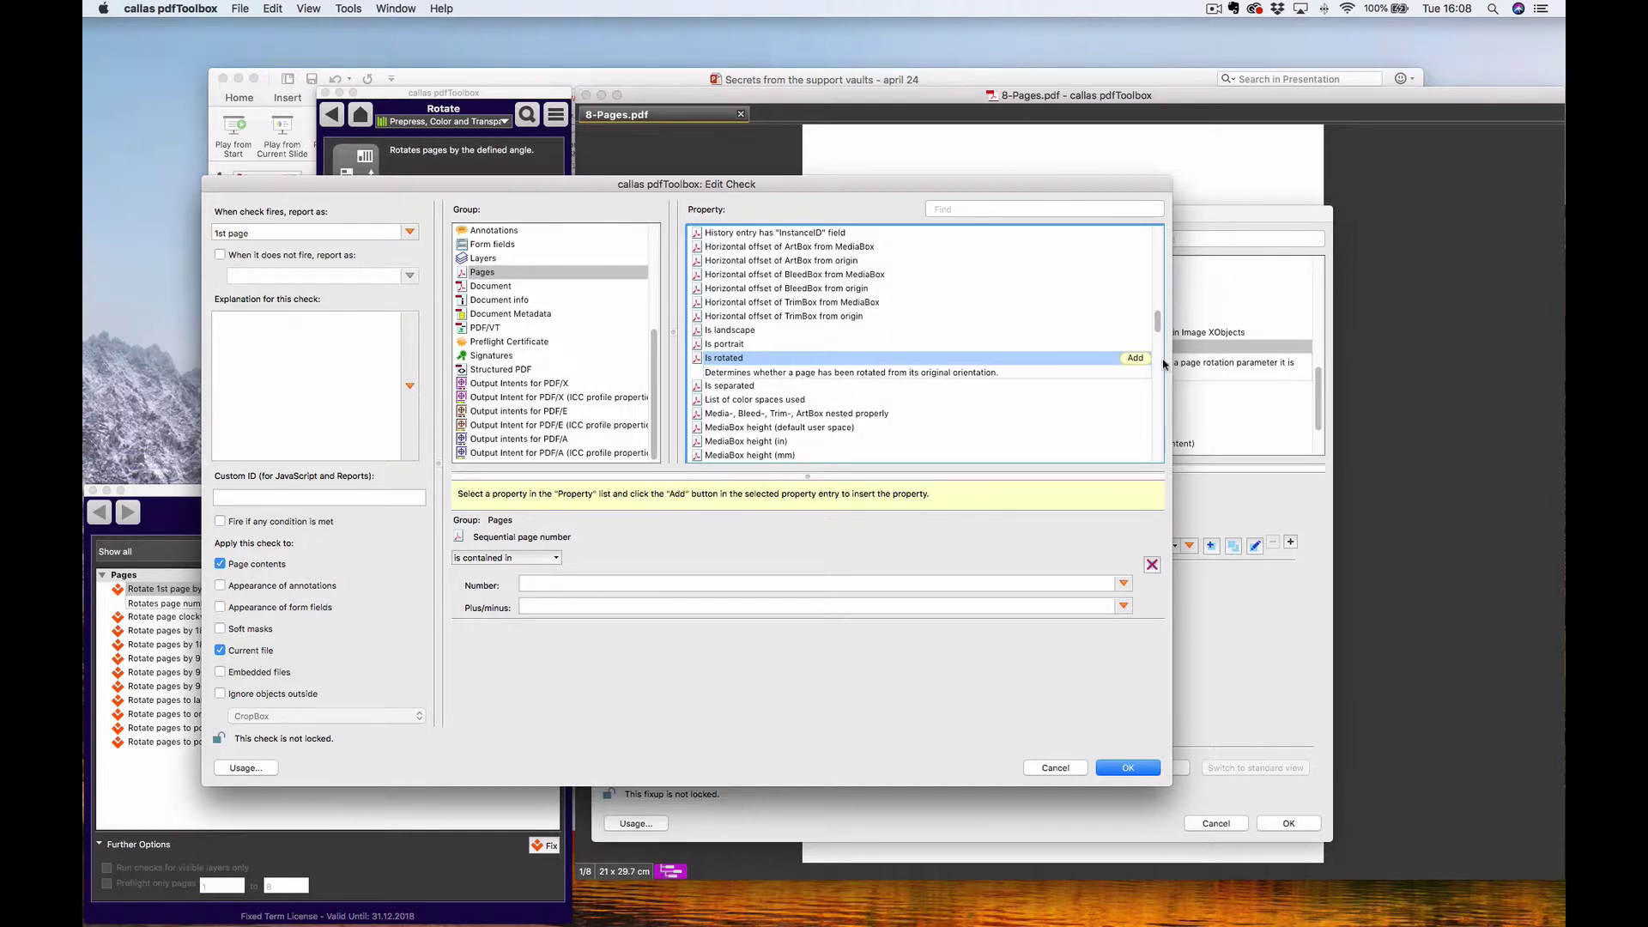
{"action": "left_click_drag", "start_coordinate": [1158, 320], "coordinate": [1160, 356]}
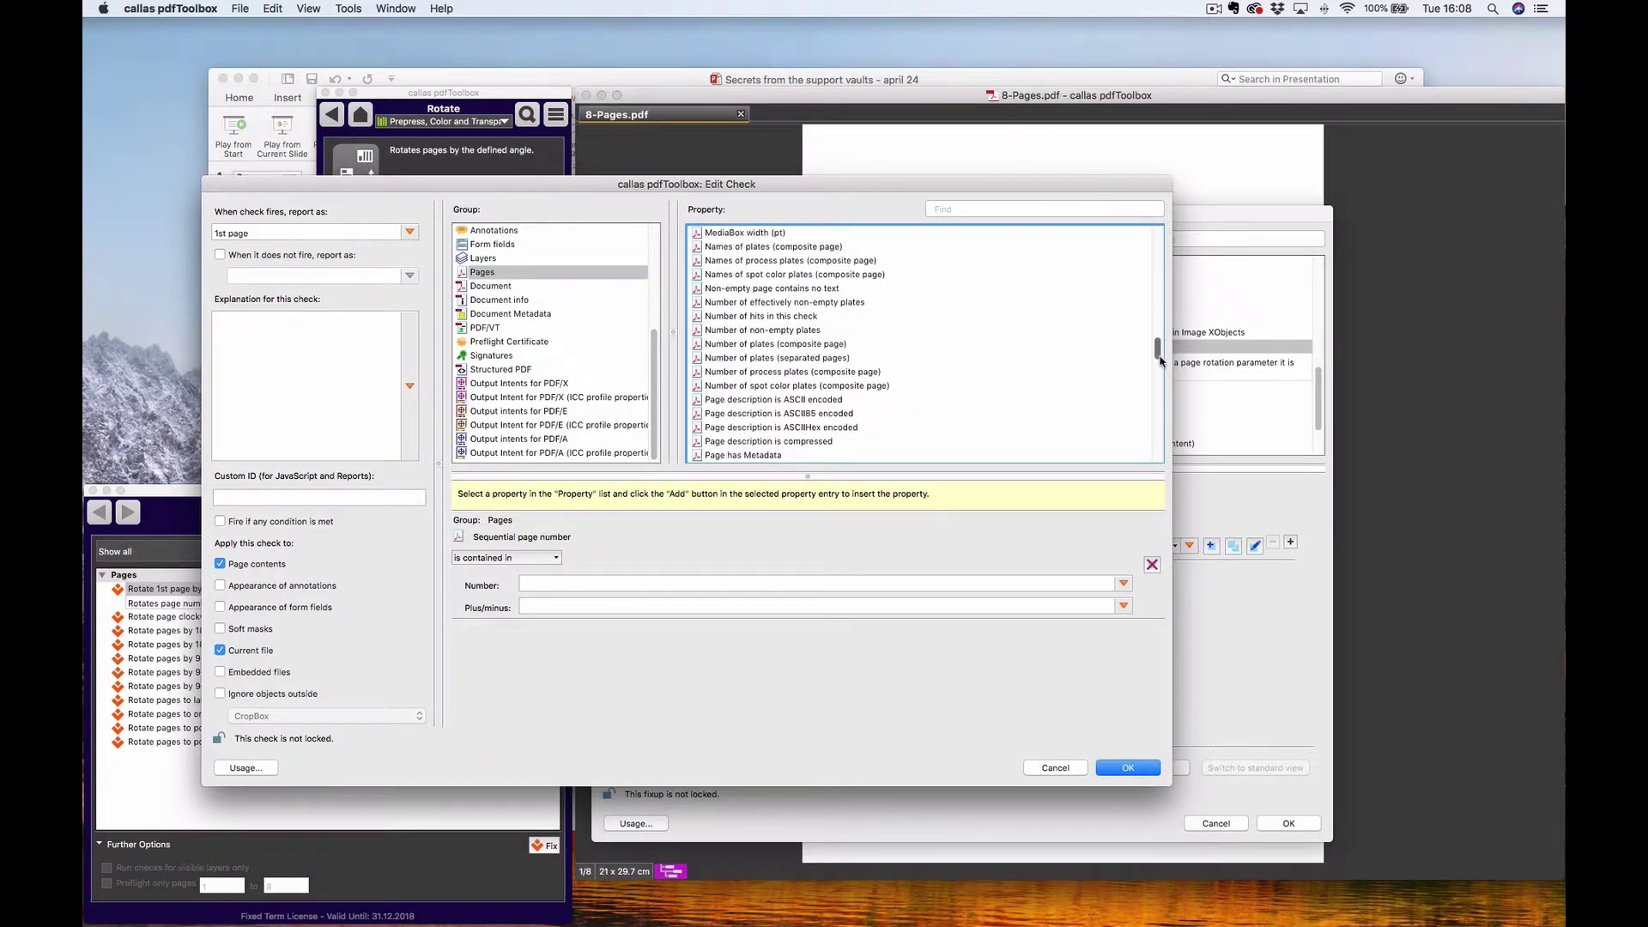
{"action": "left_click_drag", "start_coordinate": [1163, 359], "coordinate": [1158, 373]}
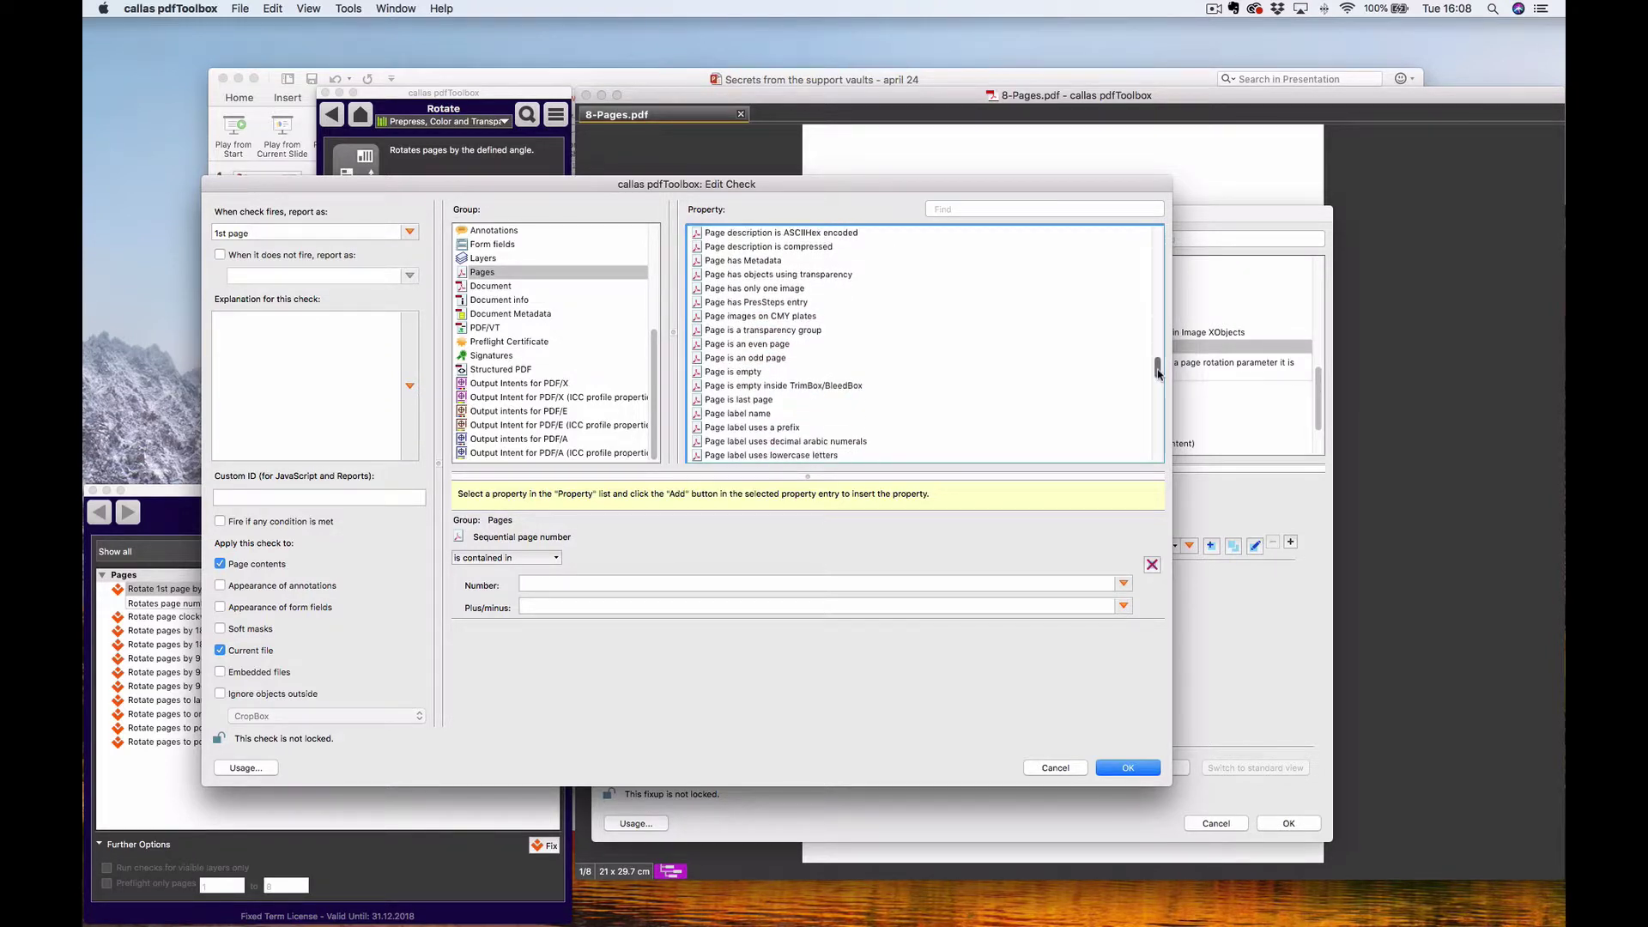
{"action": "left_click", "coordinate": [747, 357]}
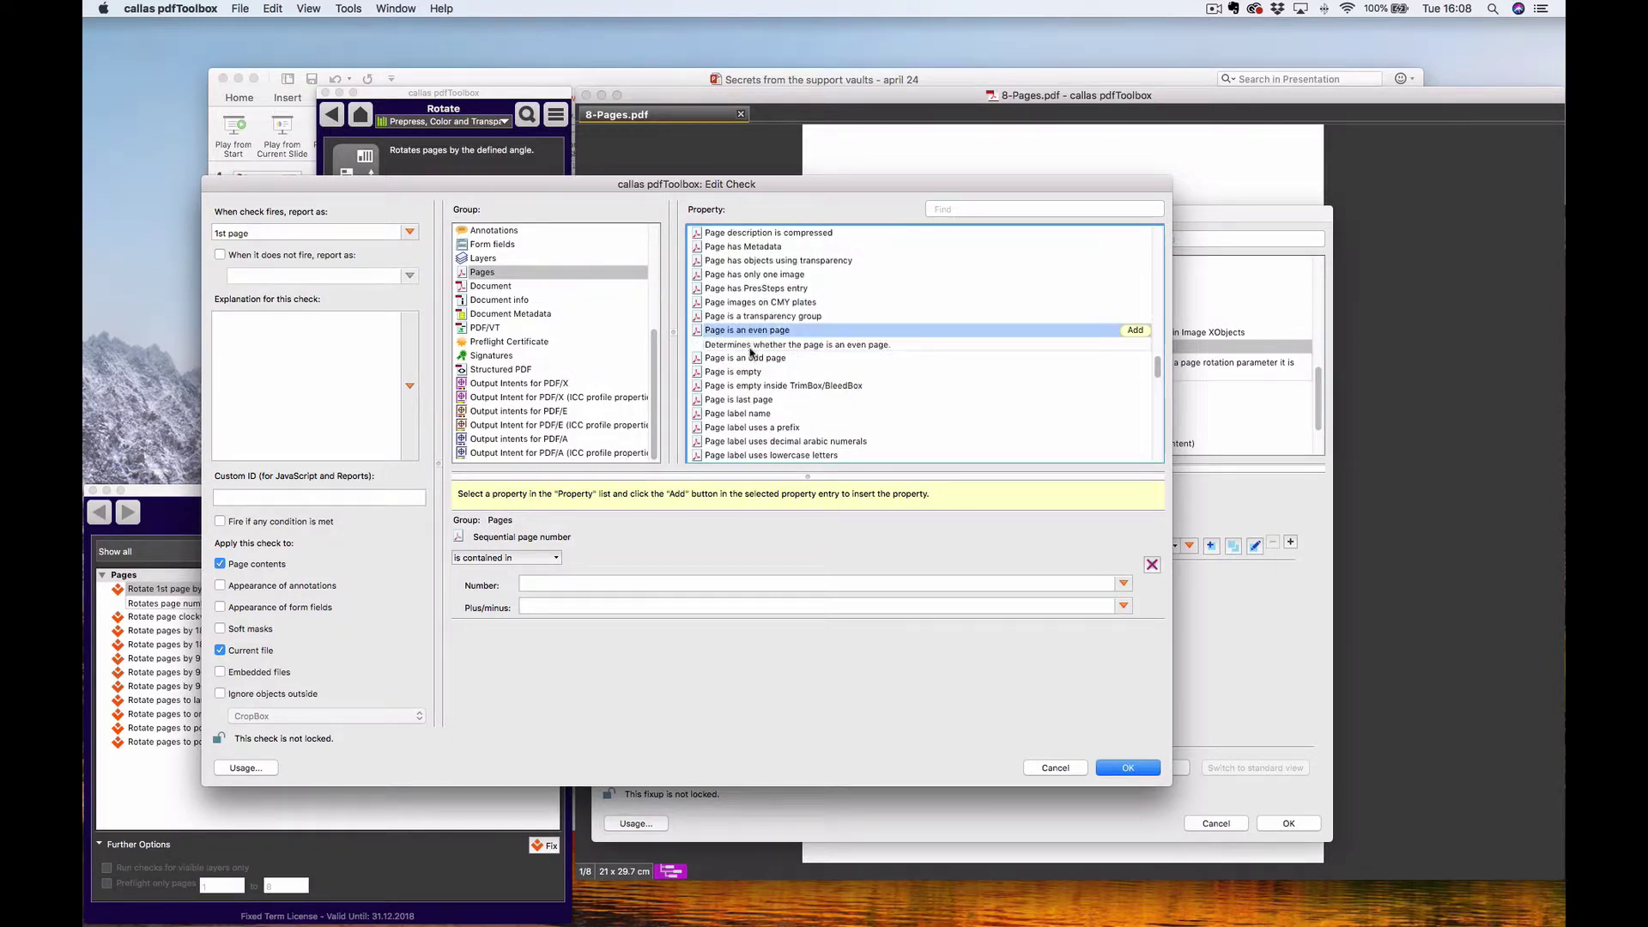
{"action": "left_click", "coordinate": [763, 332]}
{"action": "left_click", "coordinate": [743, 400]}
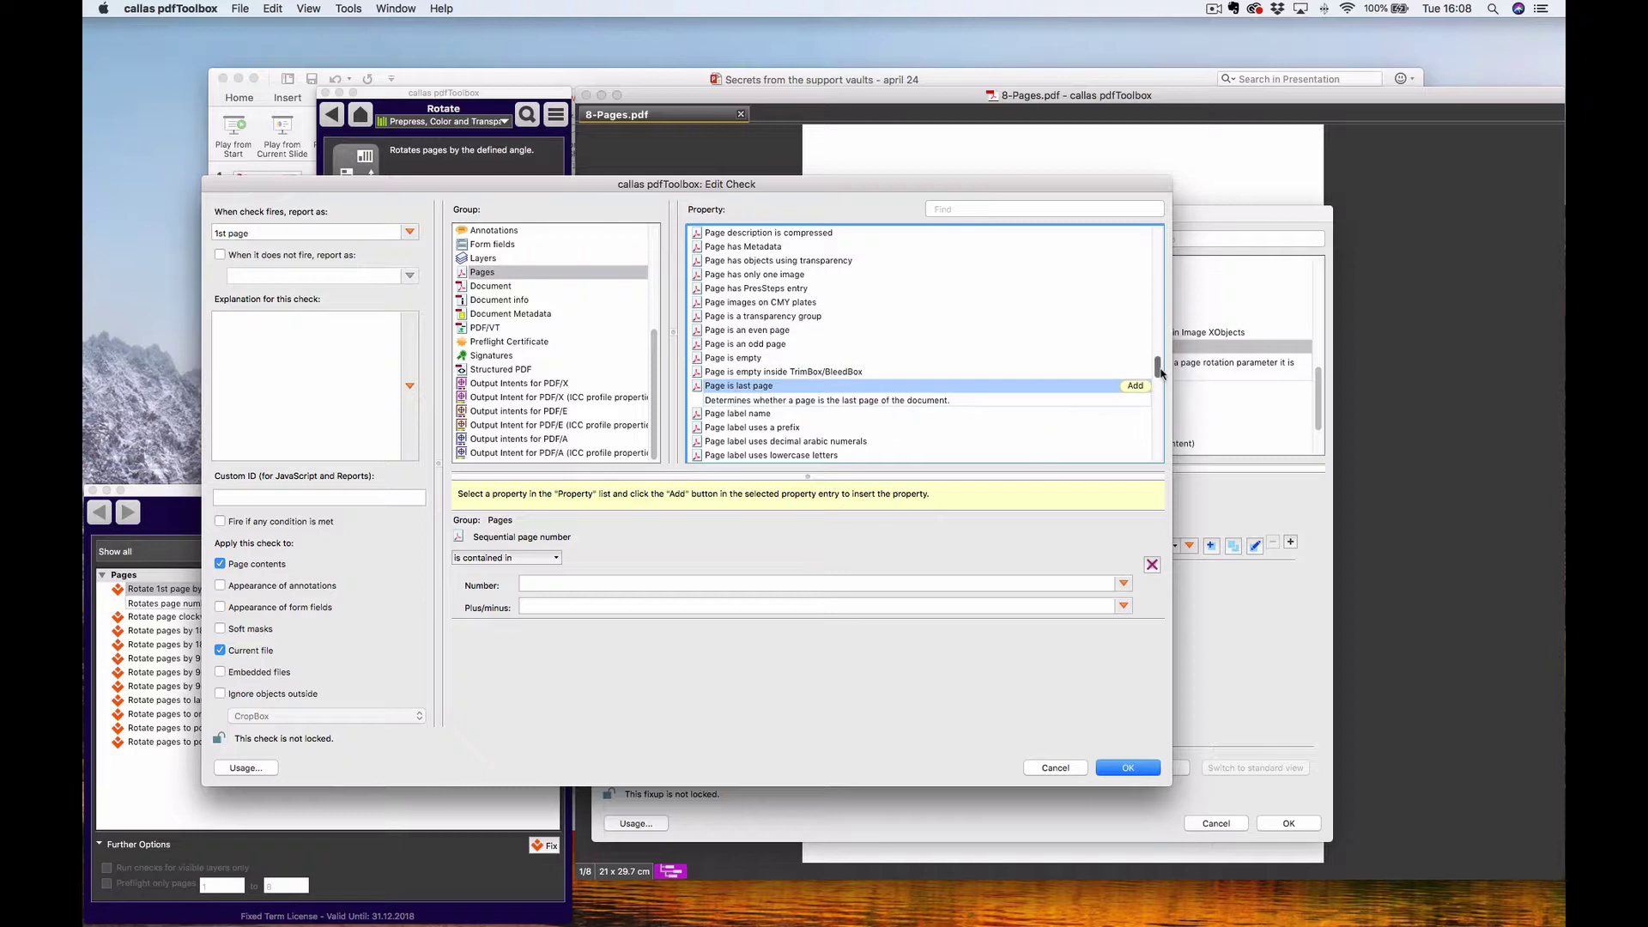
{"action": "scroll", "coordinate": [1160, 372], "scroll_direction": "down", "scroll_amount": 1}
{"action": "left_click_drag", "start_coordinate": [1160, 372], "coordinate": [1159, 391]}
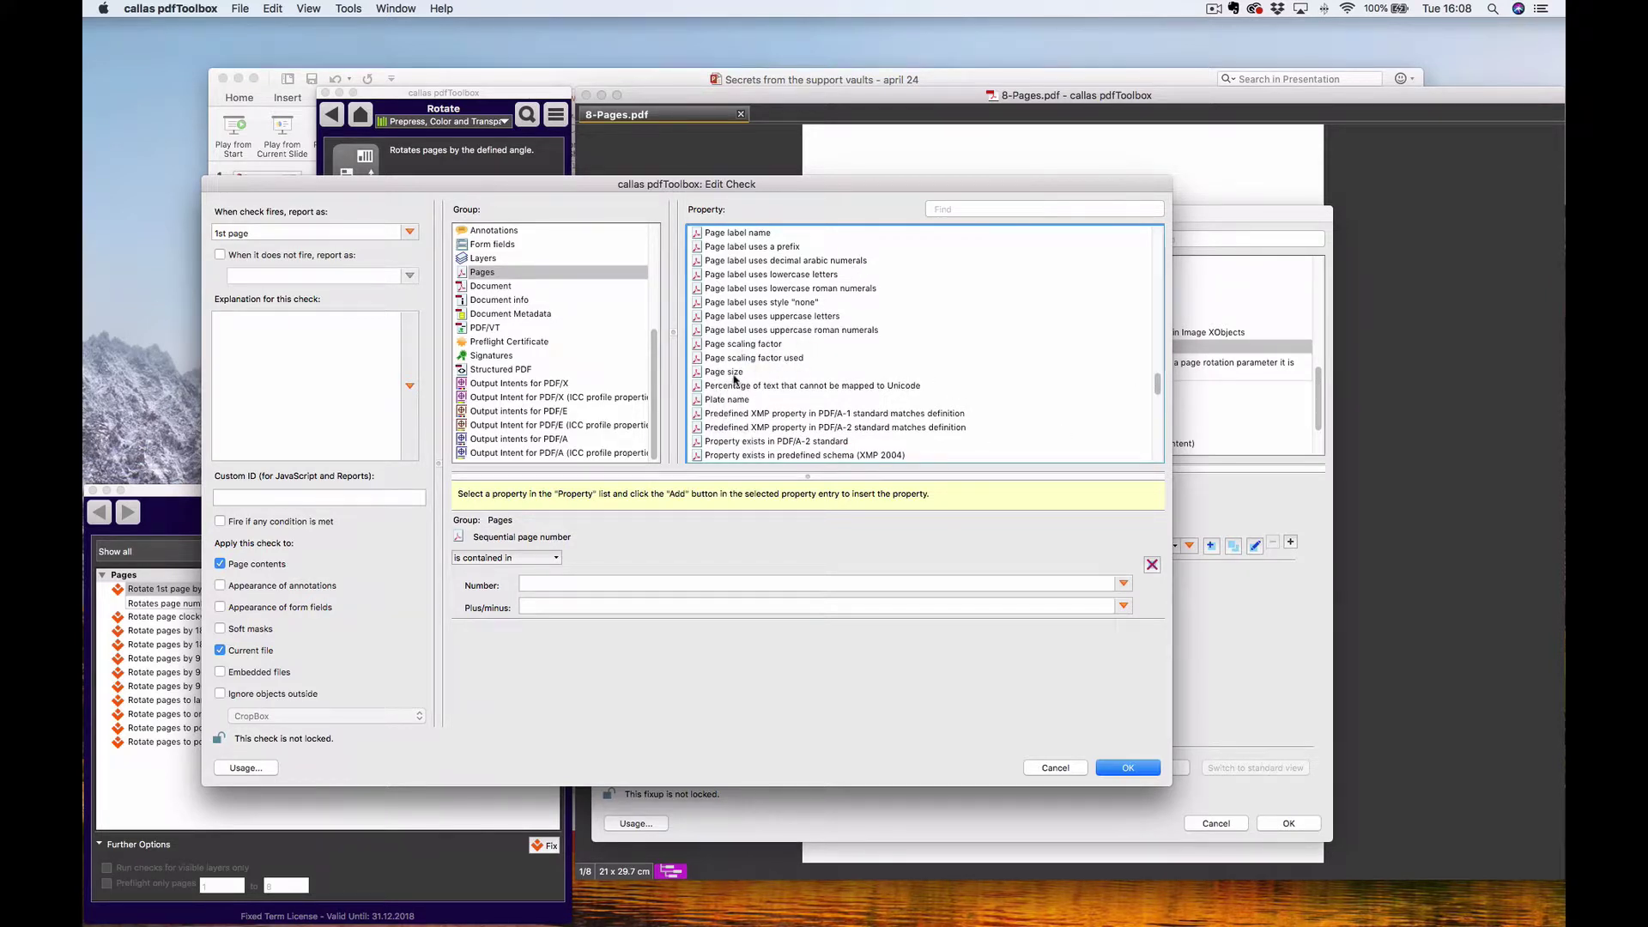
{"action": "left_click", "coordinate": [1054, 768]}
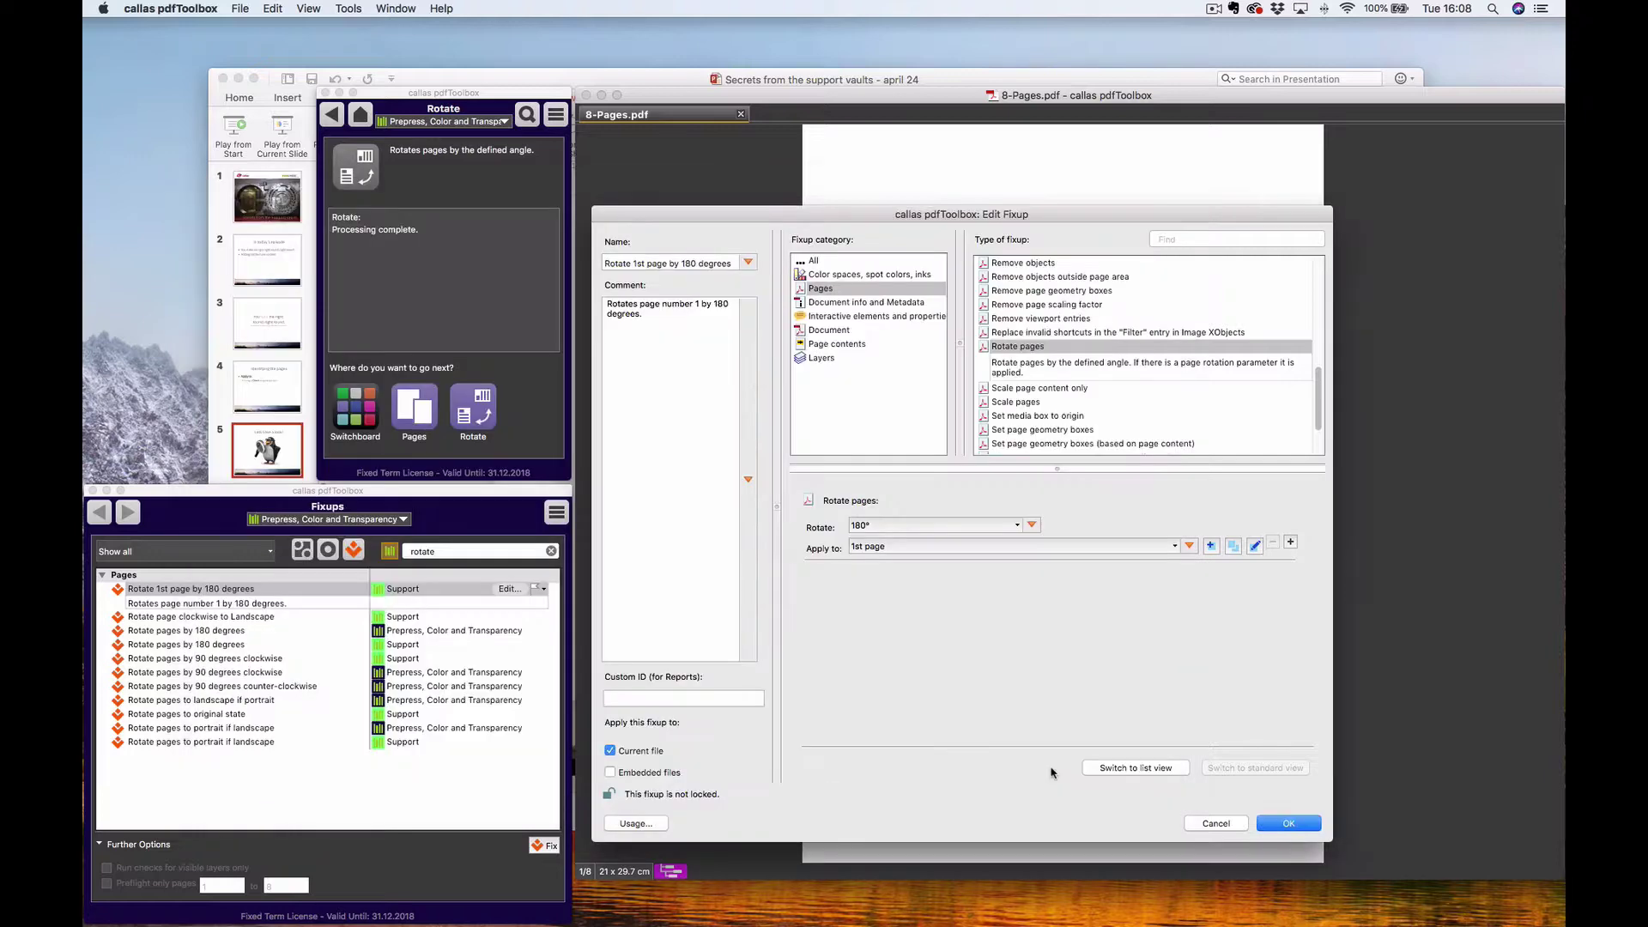
- Review the rotation angle options, keep 180°, and save the "Rotate 1st page by 180 degrees" fixup for all its usages
{"action": "left_click", "coordinate": [983, 525]}
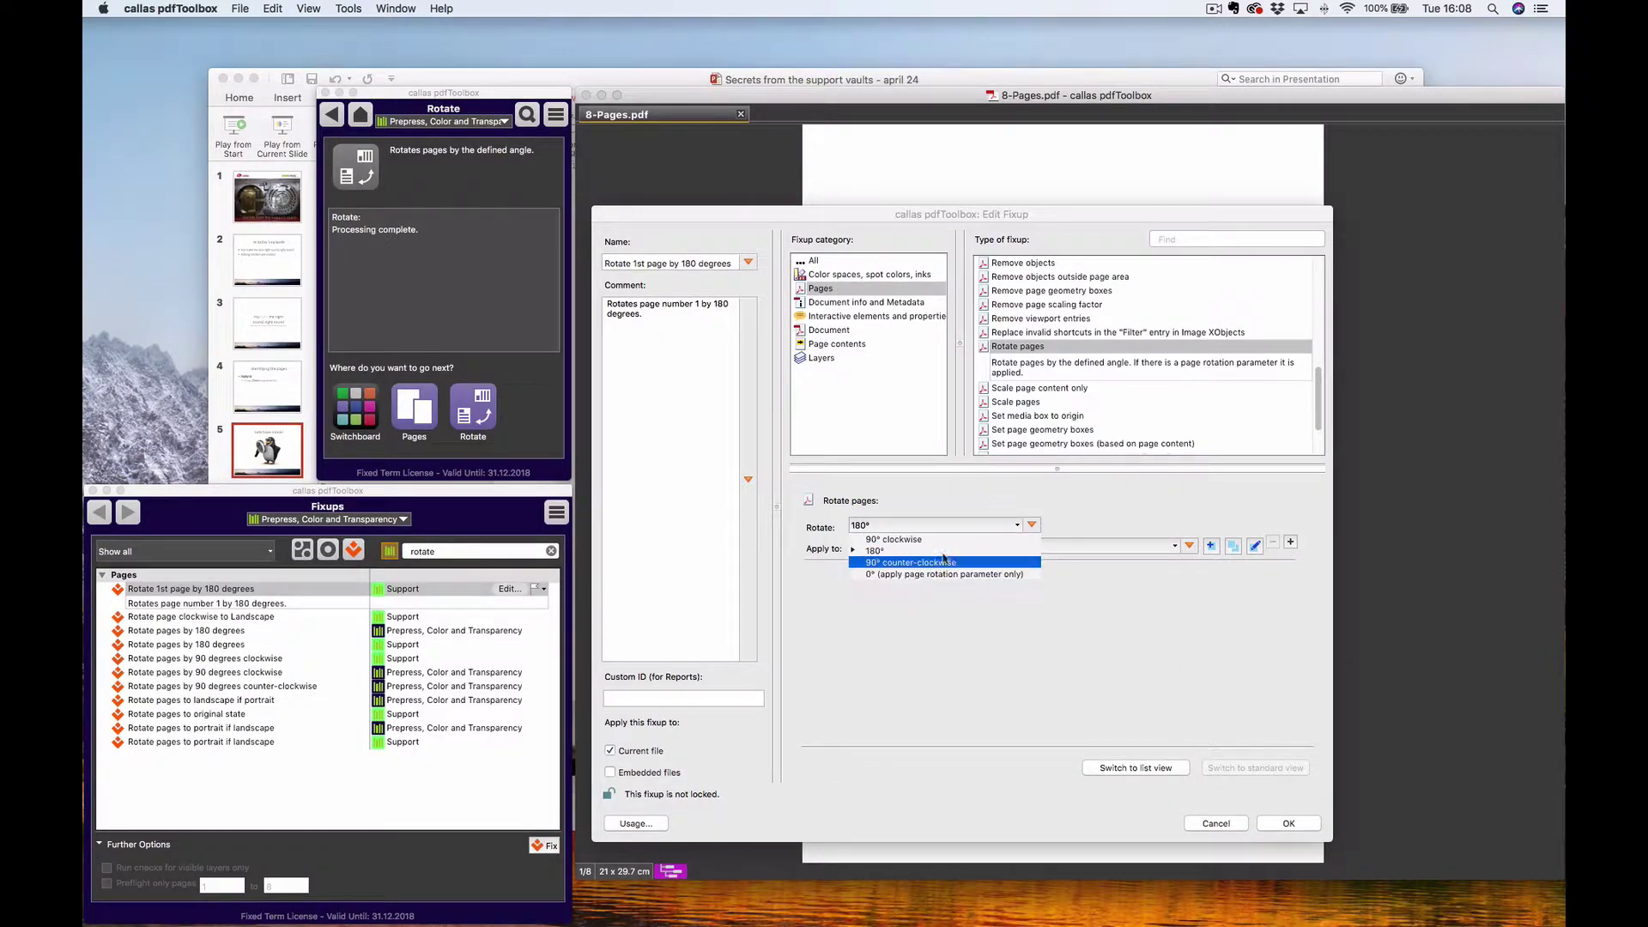
{"action": "left_click", "coordinate": [919, 620]}
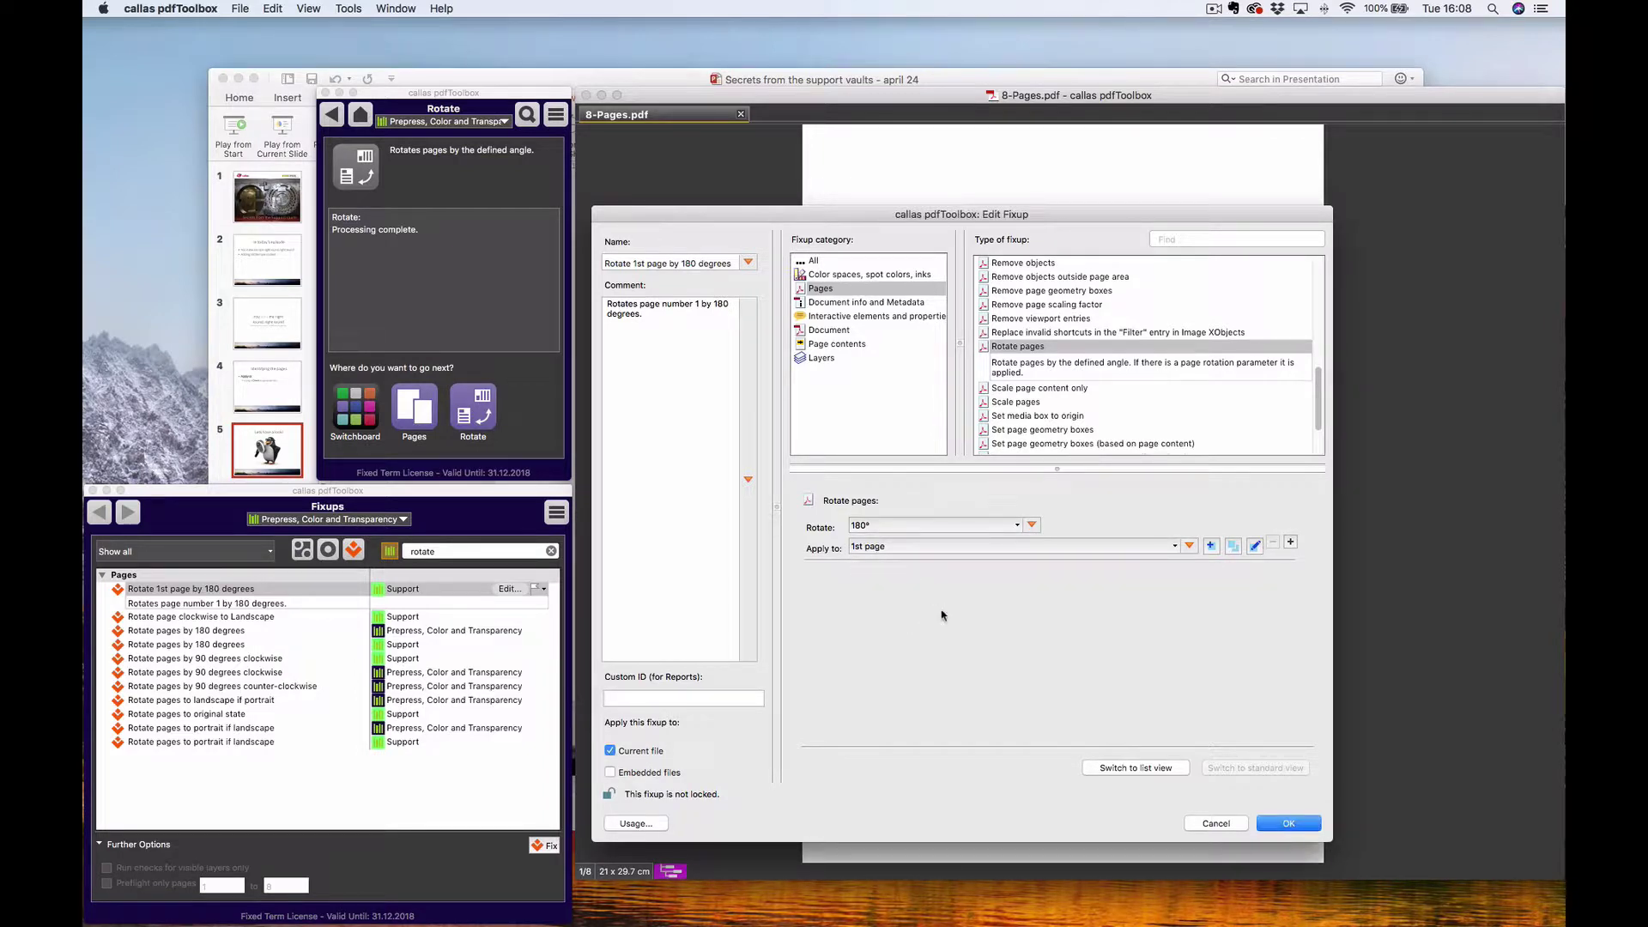
{"action": "left_click", "coordinate": [1288, 824]}
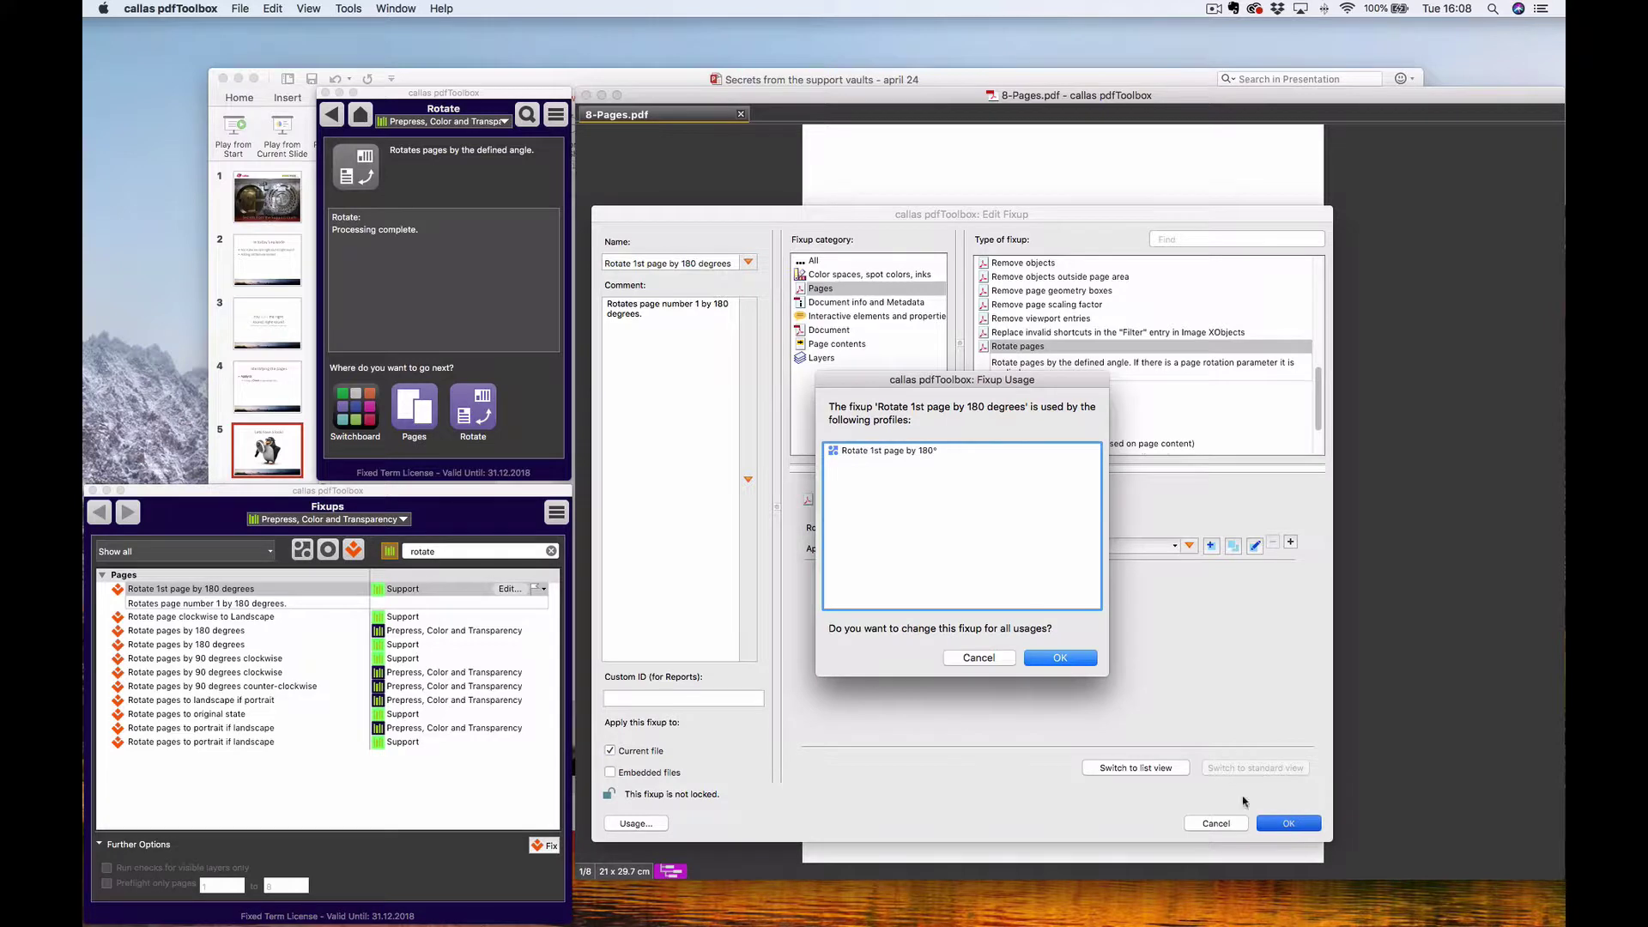
{"action": "left_click", "coordinate": [1053, 662]}
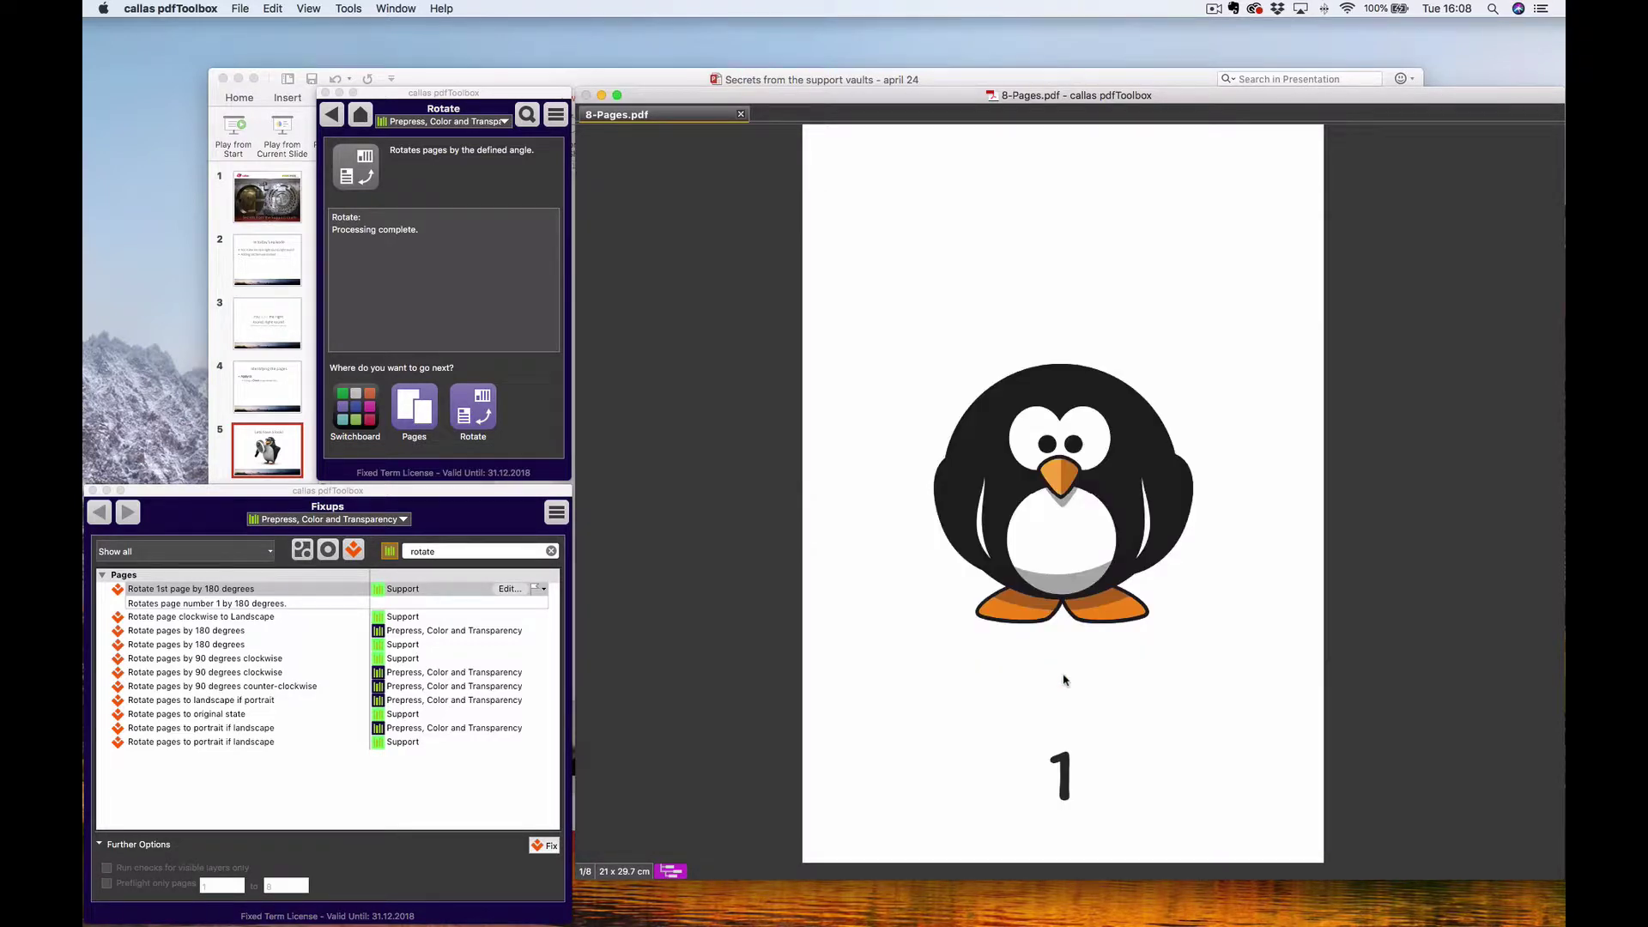
- Run "Rotate 1st page by 180 degrees", save the result as 8-Pages_rotated in the Processed folder, and page through to its last page
{"action": "left_click", "coordinate": [249, 591]}
{"action": "left_click", "coordinate": [544, 846]}
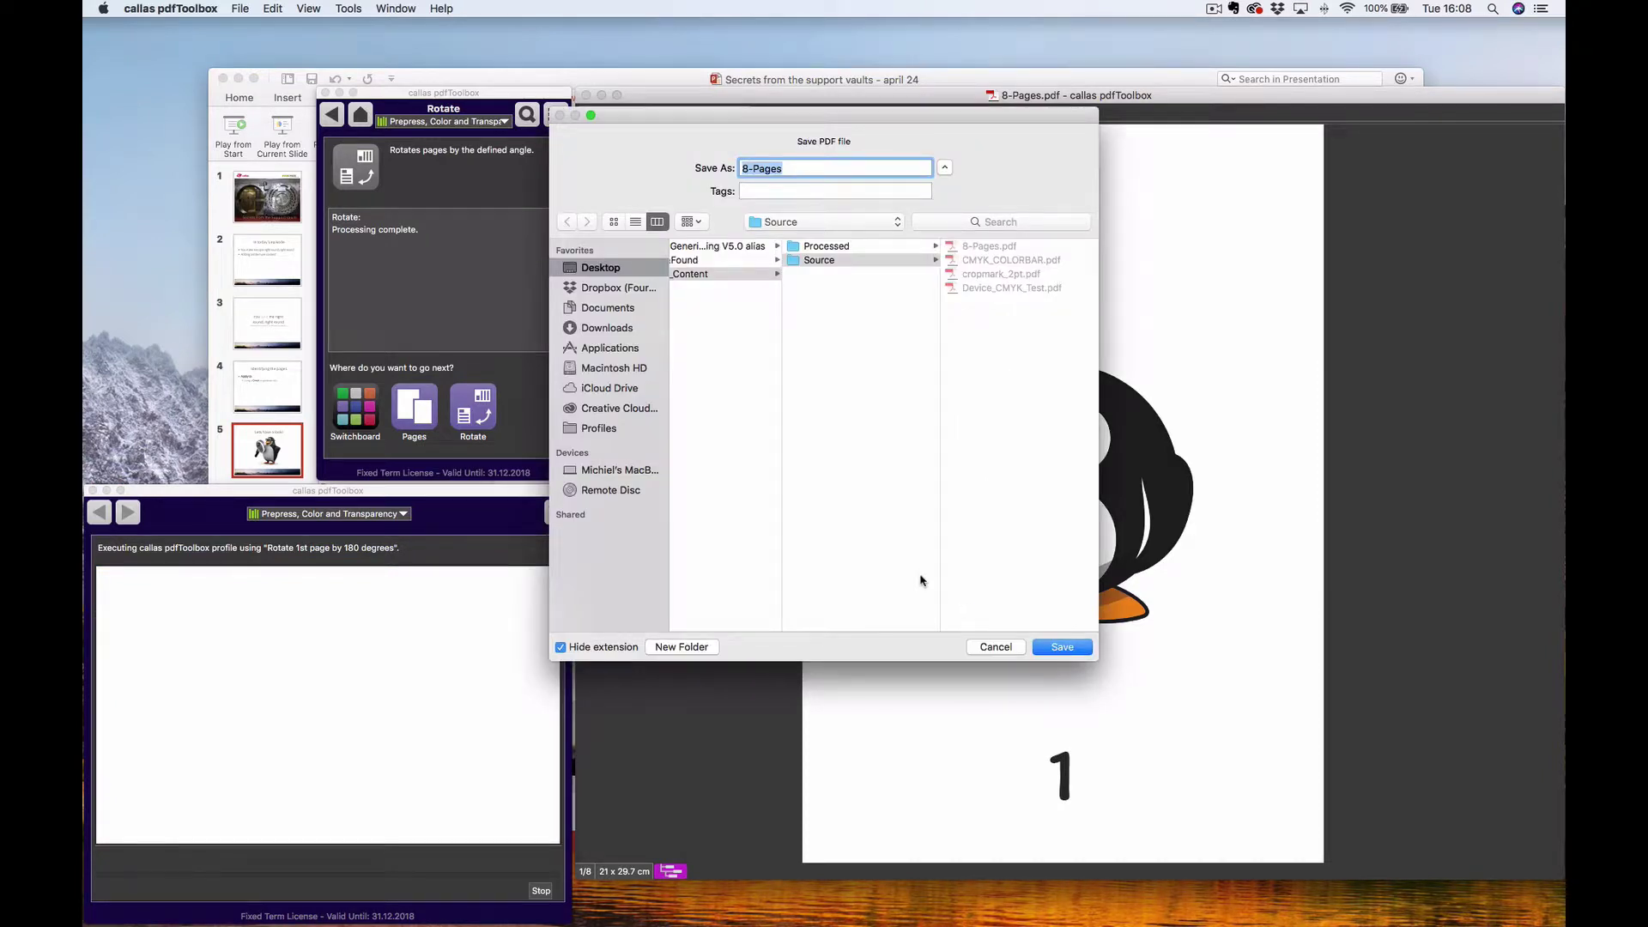
{"action": "left_click", "coordinate": [833, 247]}
{"action": "left_click", "coordinate": [815, 169]}
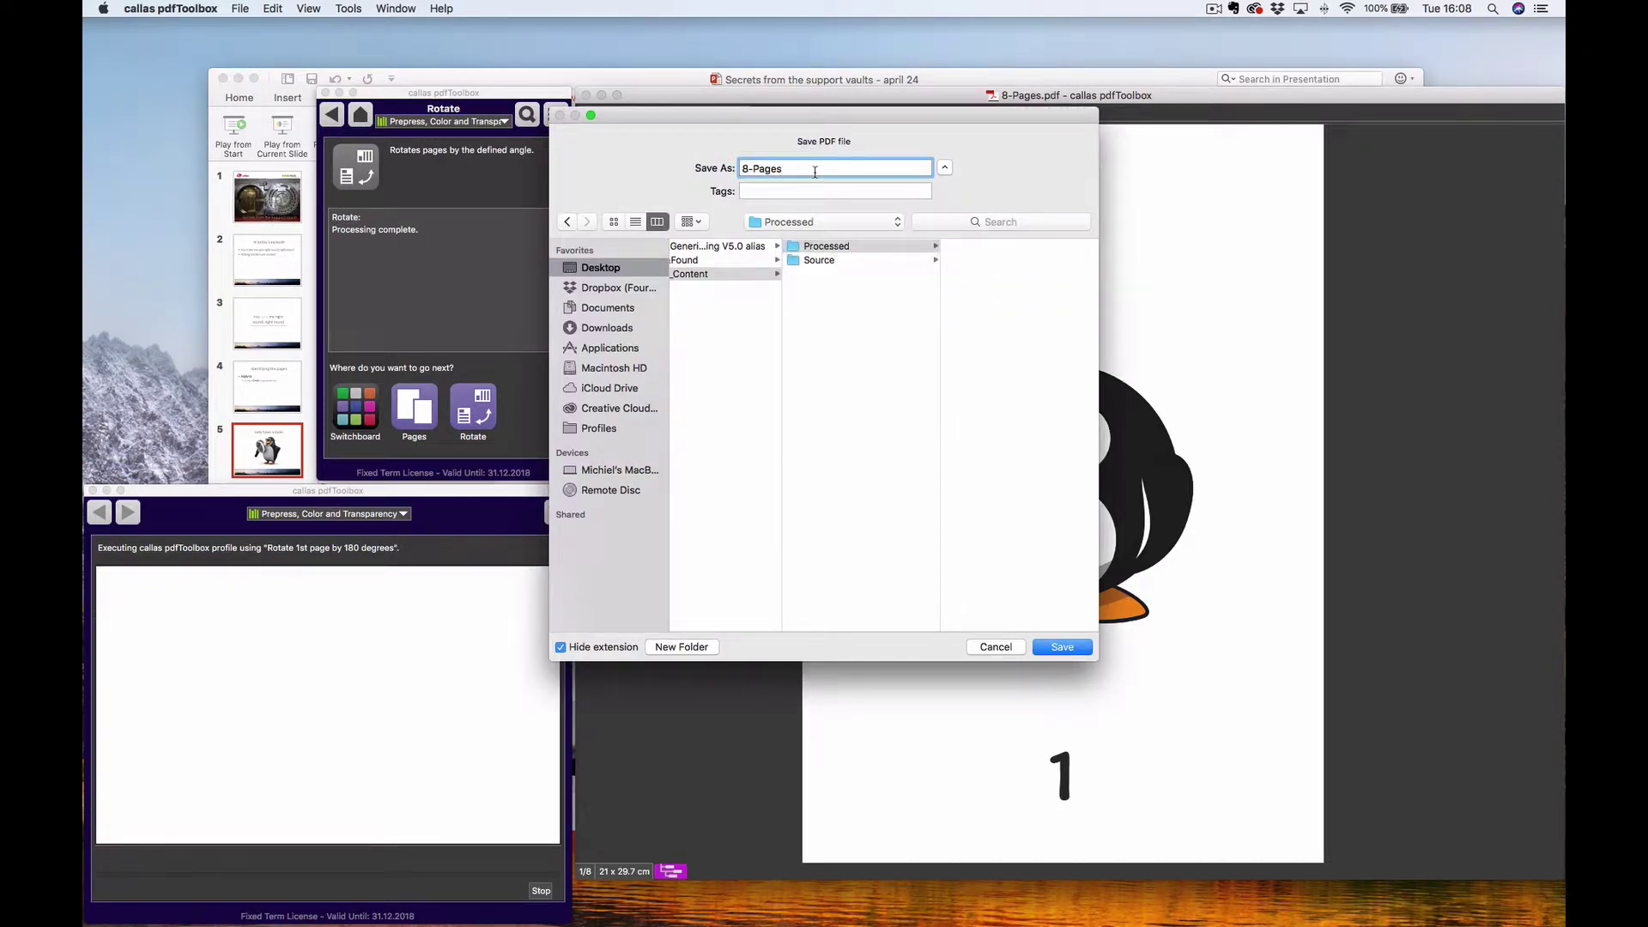
{"action": "type", "text": "_rotated"}
{"action": "key", "text": "Return"}
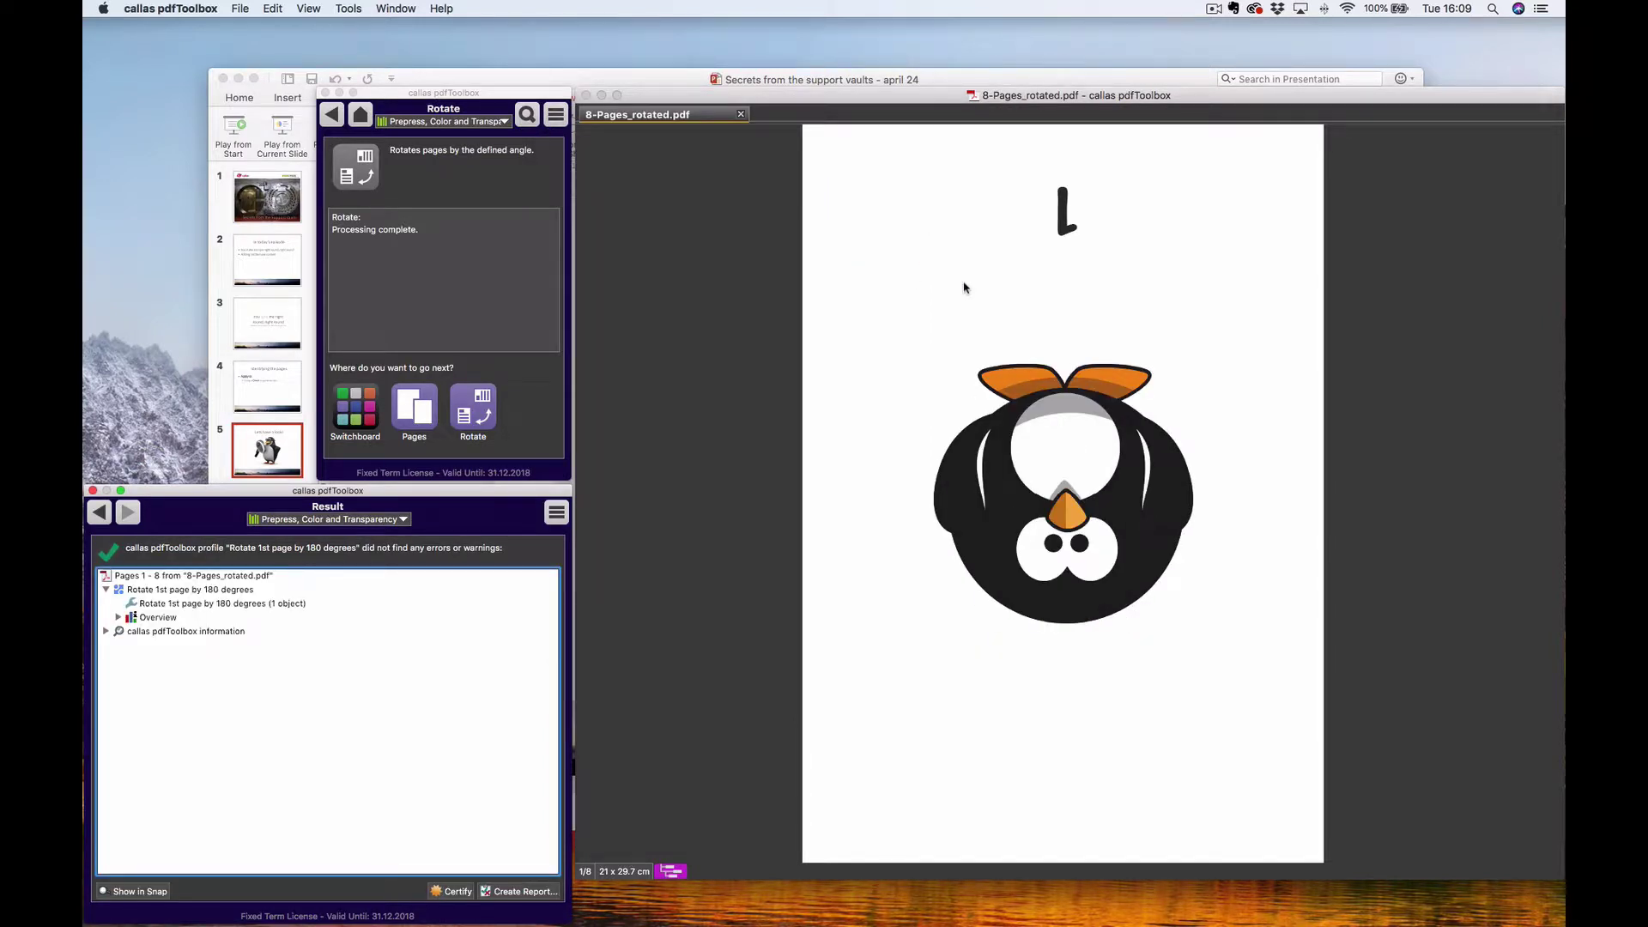
{"action": "scroll", "coordinate": [964, 287], "scroll_direction": "down", "scroll_amount": 7}
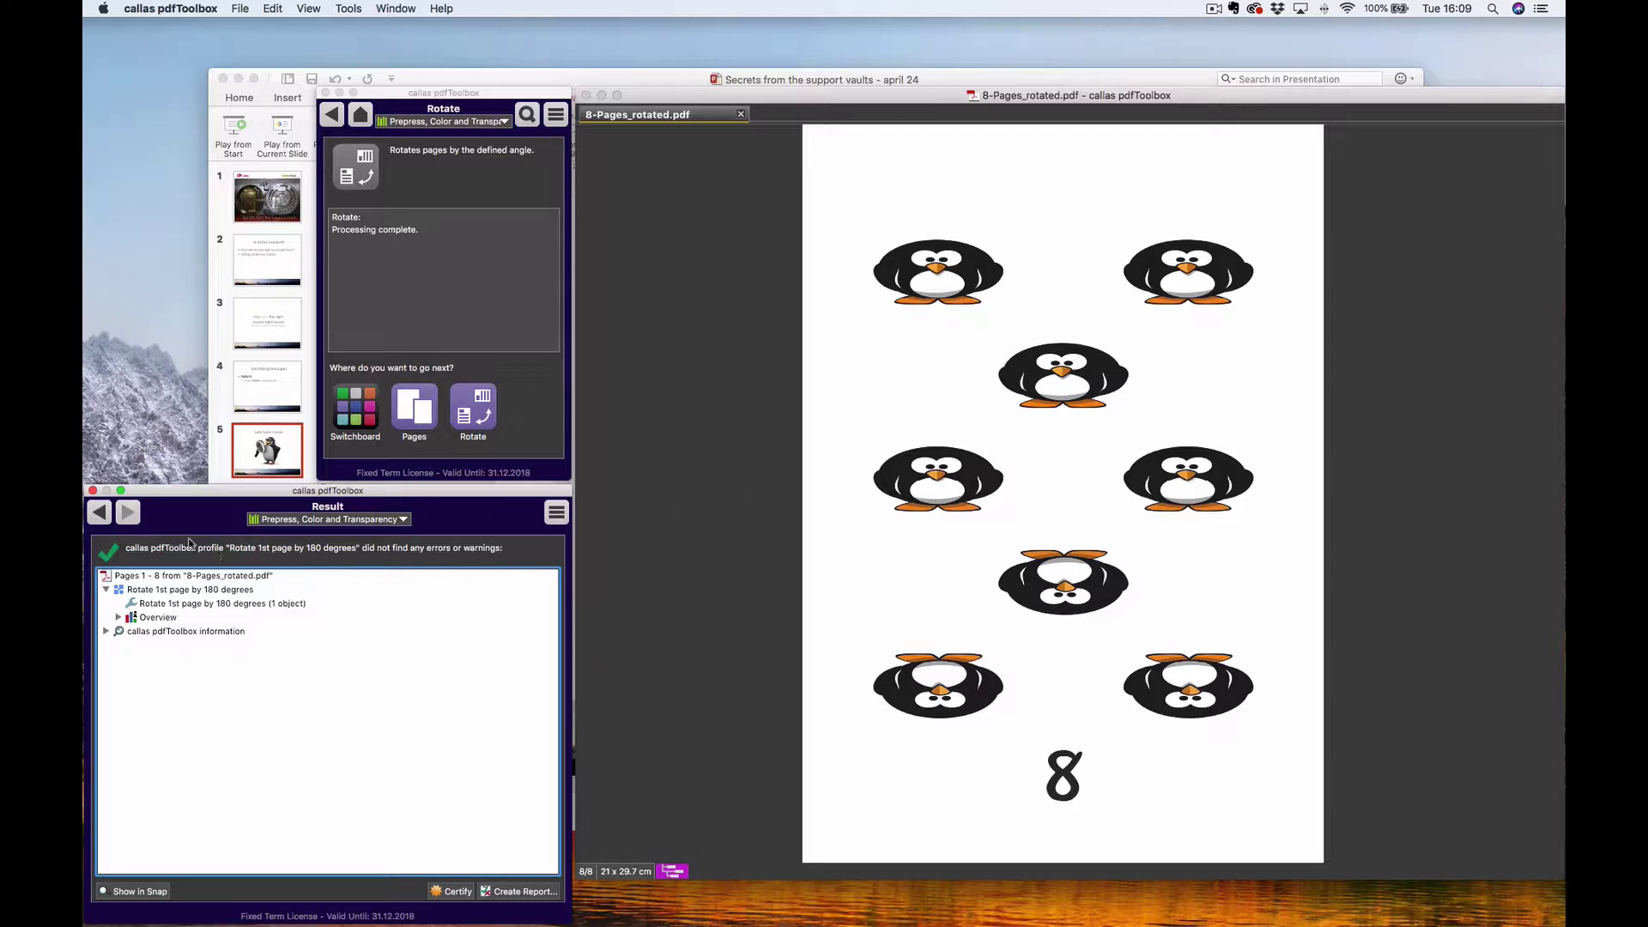
- Clear the fixup search, inspect the "Apply to" choices of the "Flip pages vertically" fixup, and close it without changes
{"action": "left_click", "coordinate": [102, 514]}
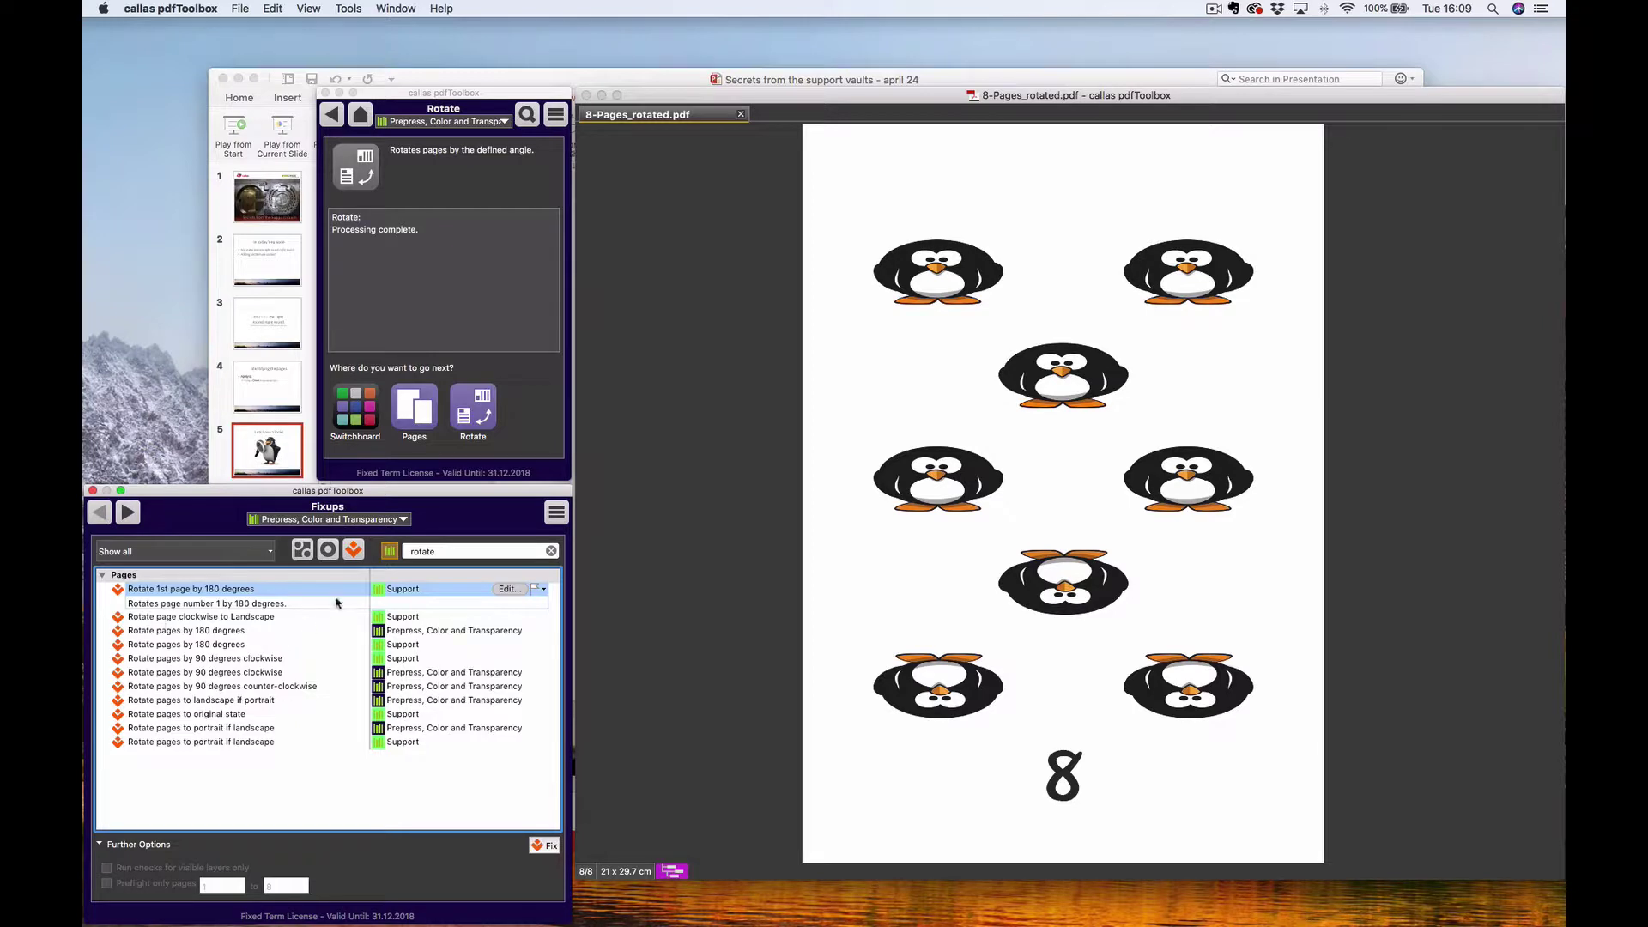
{"action": "left_click", "coordinate": [393, 552]}
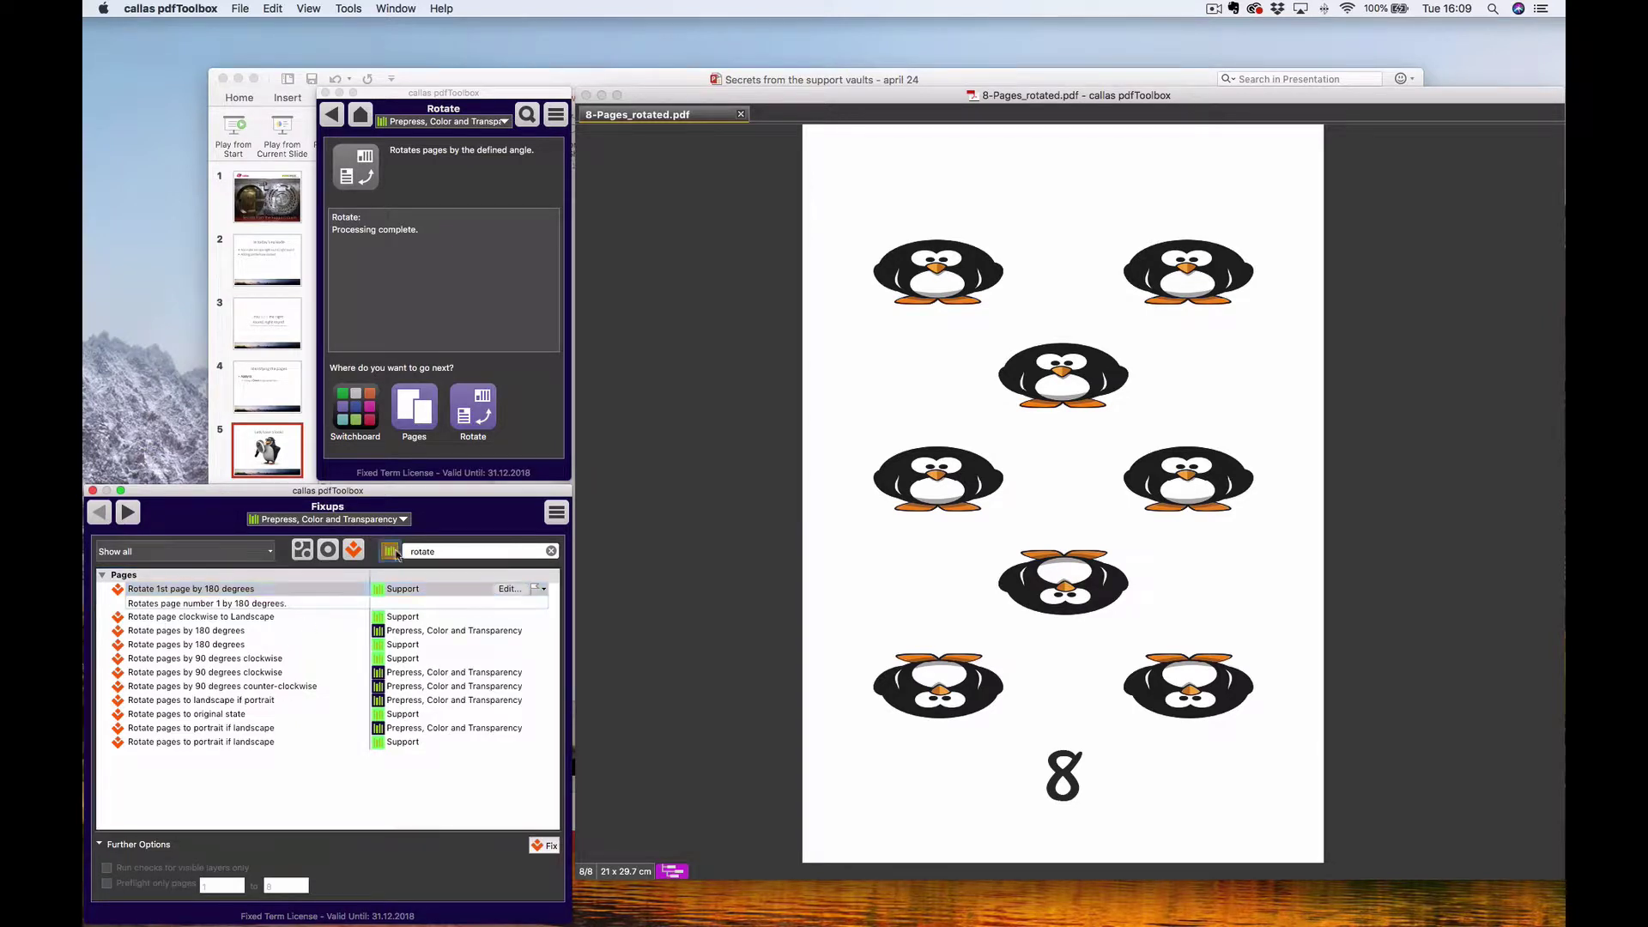
{"action": "left_click", "coordinate": [551, 551]}
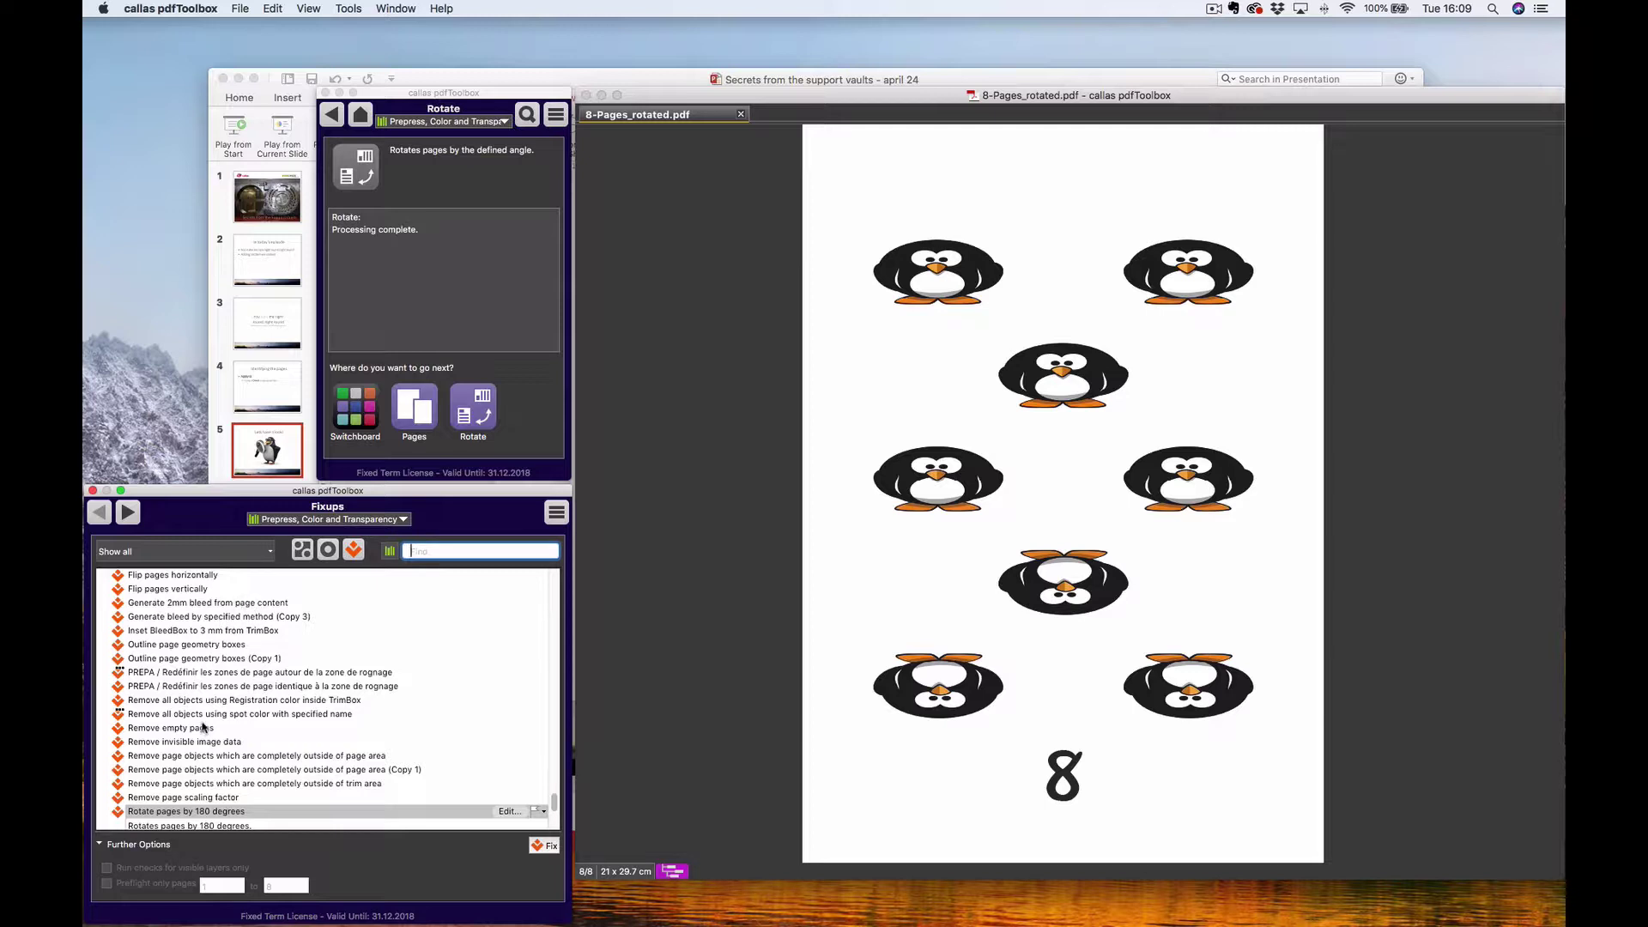
{"action": "left_click", "coordinate": [187, 590]}
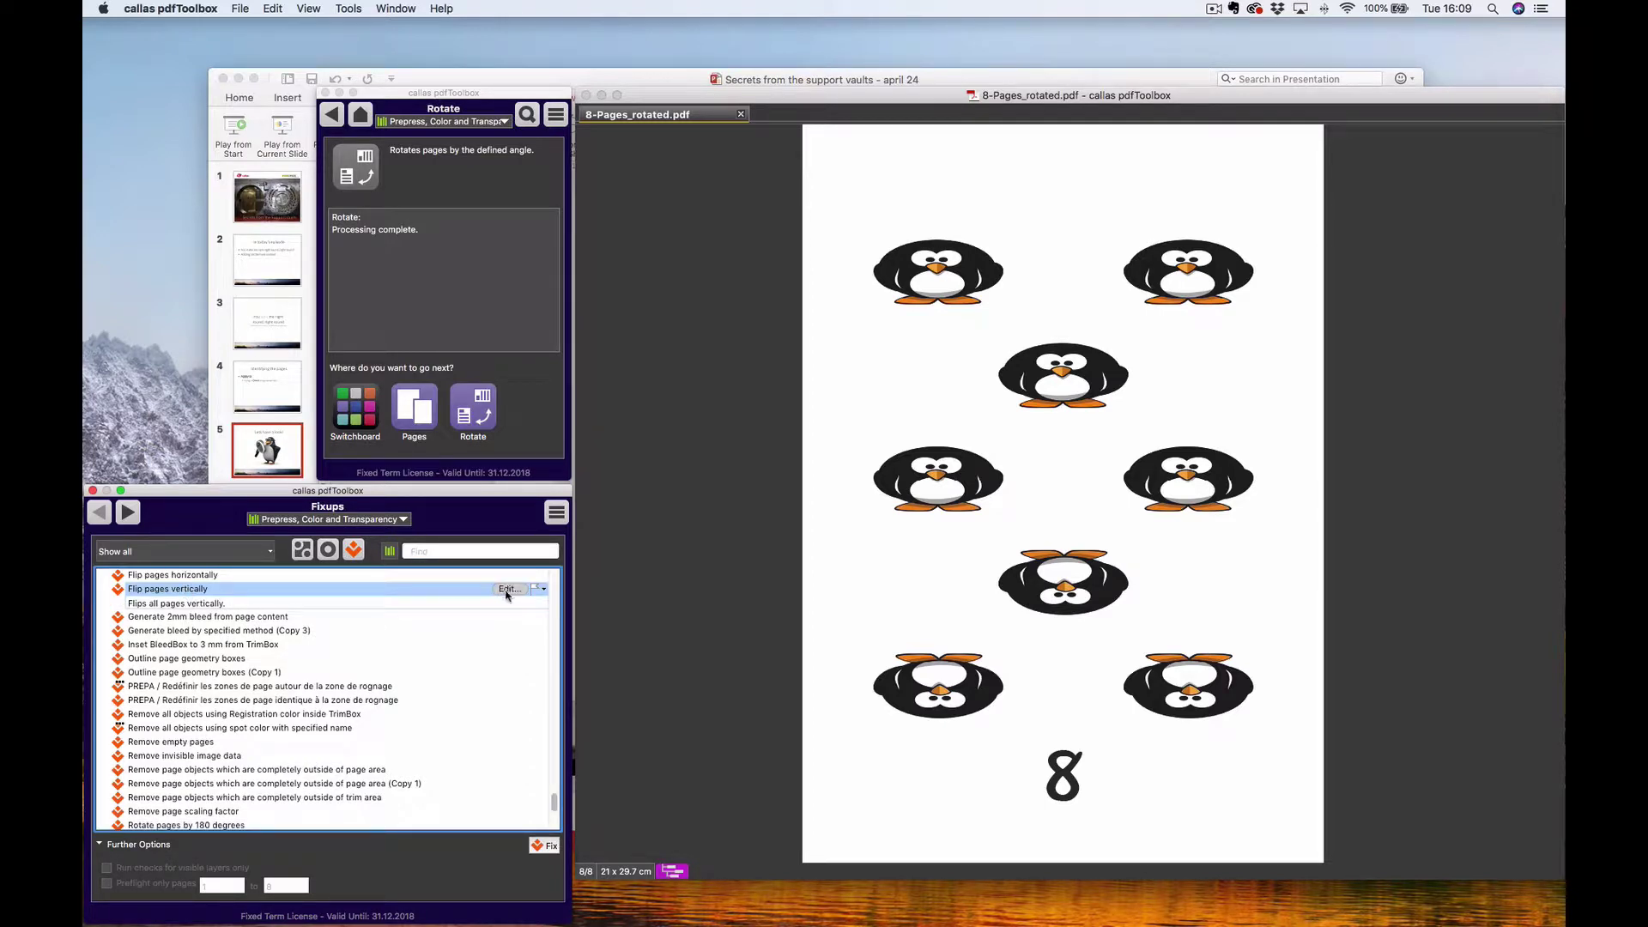
{"action": "left_click", "coordinate": [507, 588]}
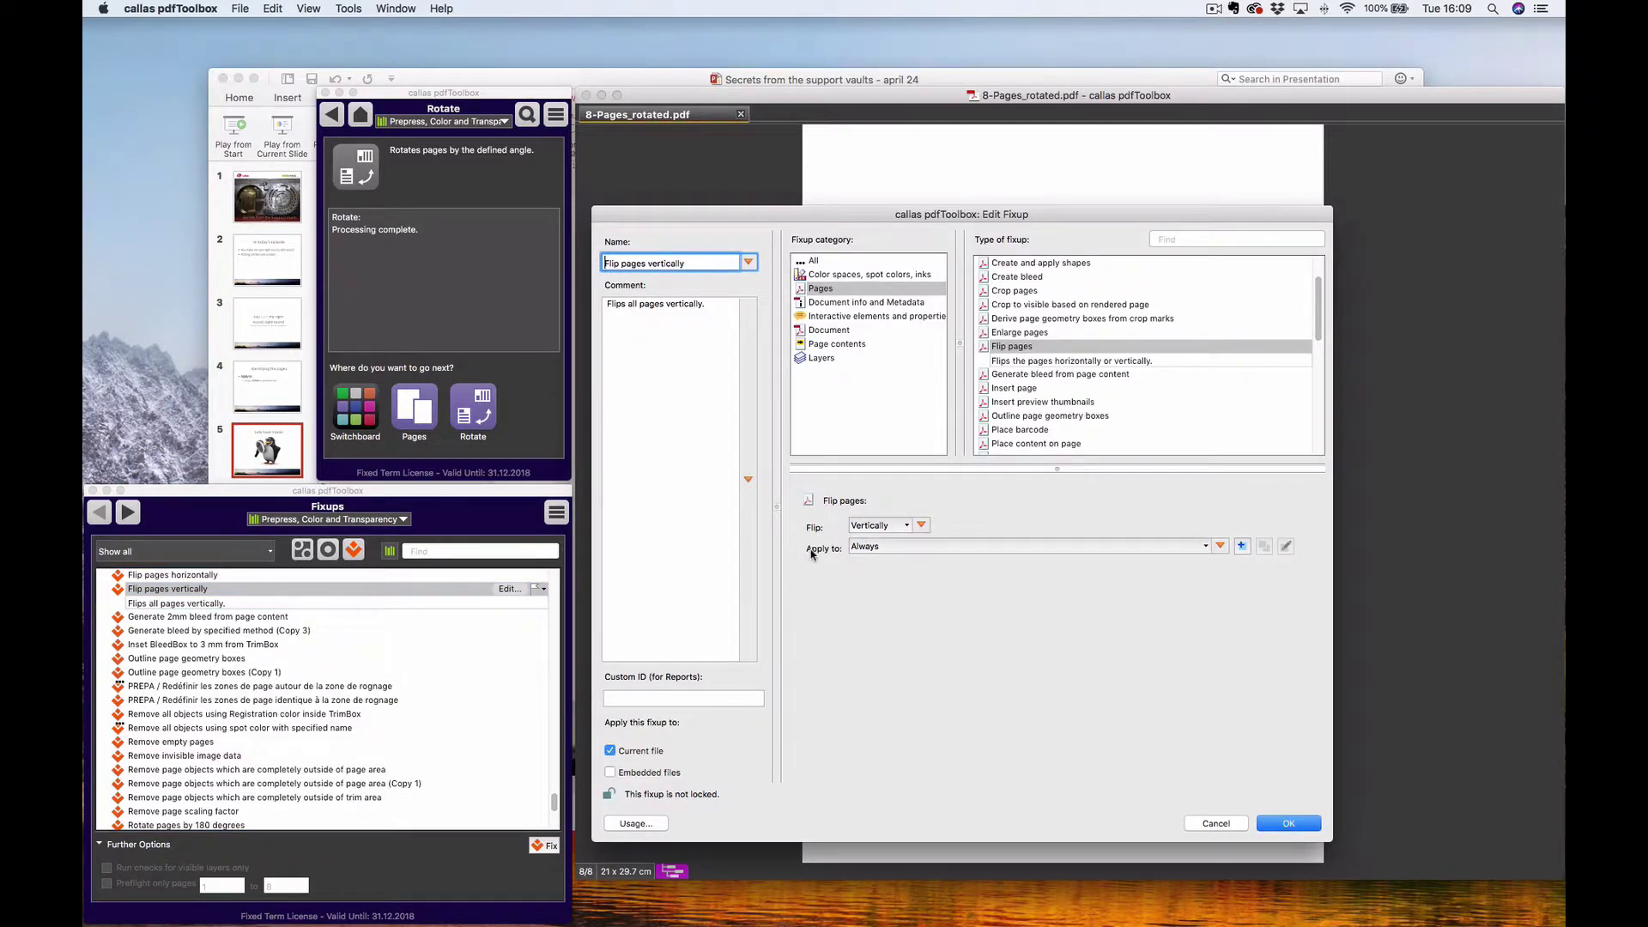
{"action": "left_click", "coordinate": [900, 551]}
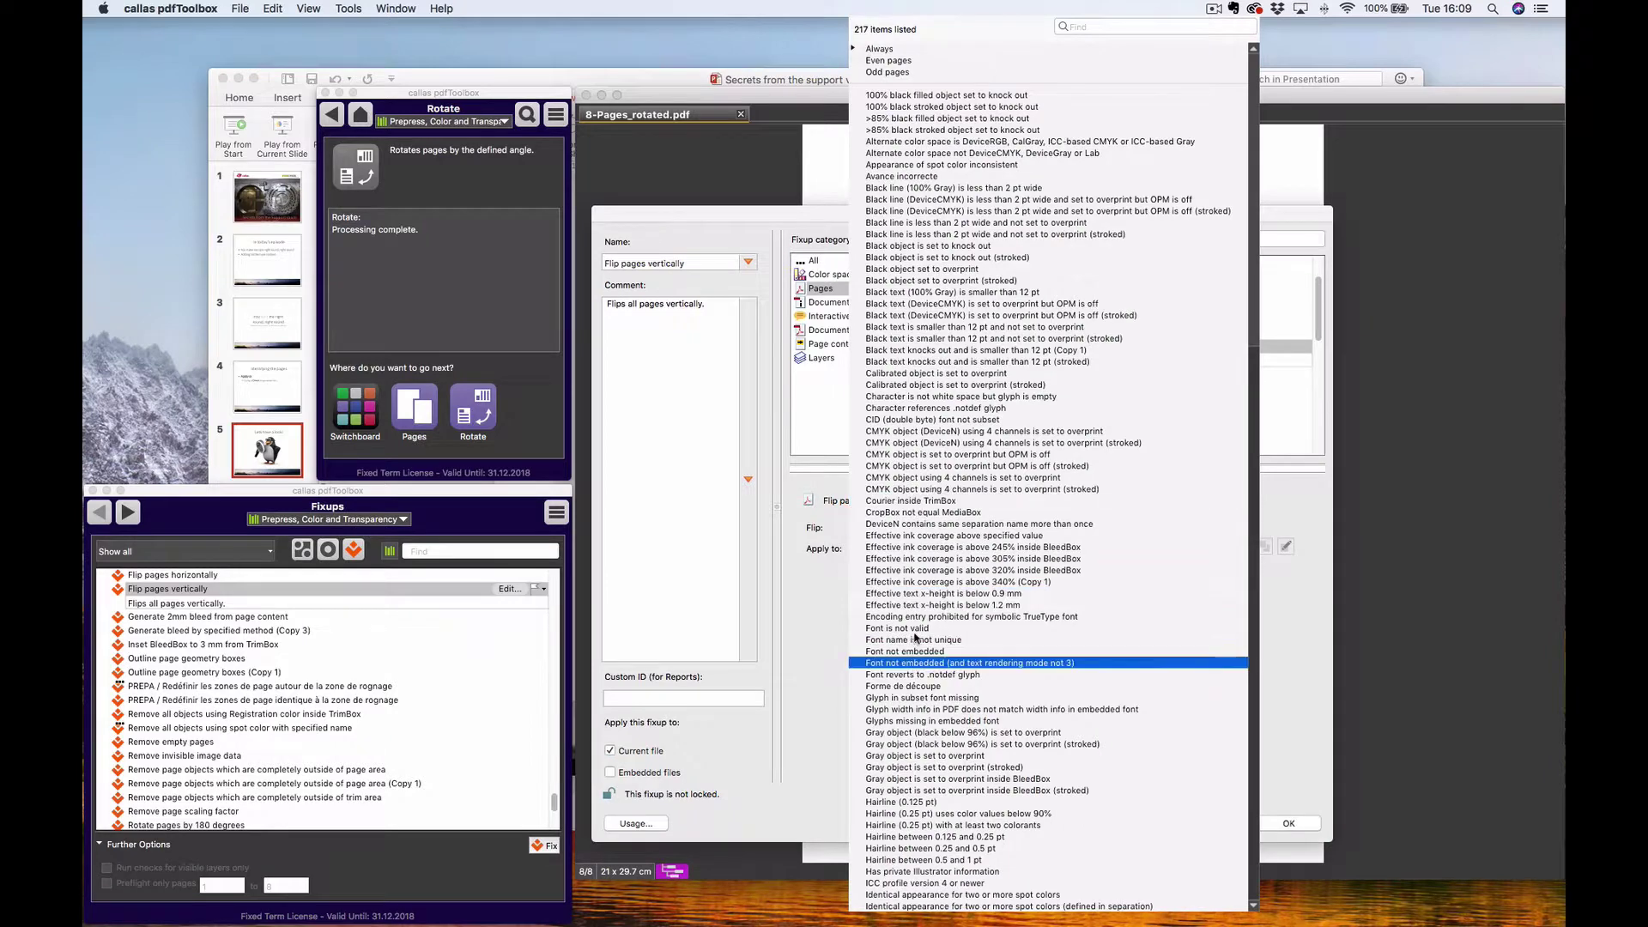
{"action": "left_click", "coordinate": [837, 606]}
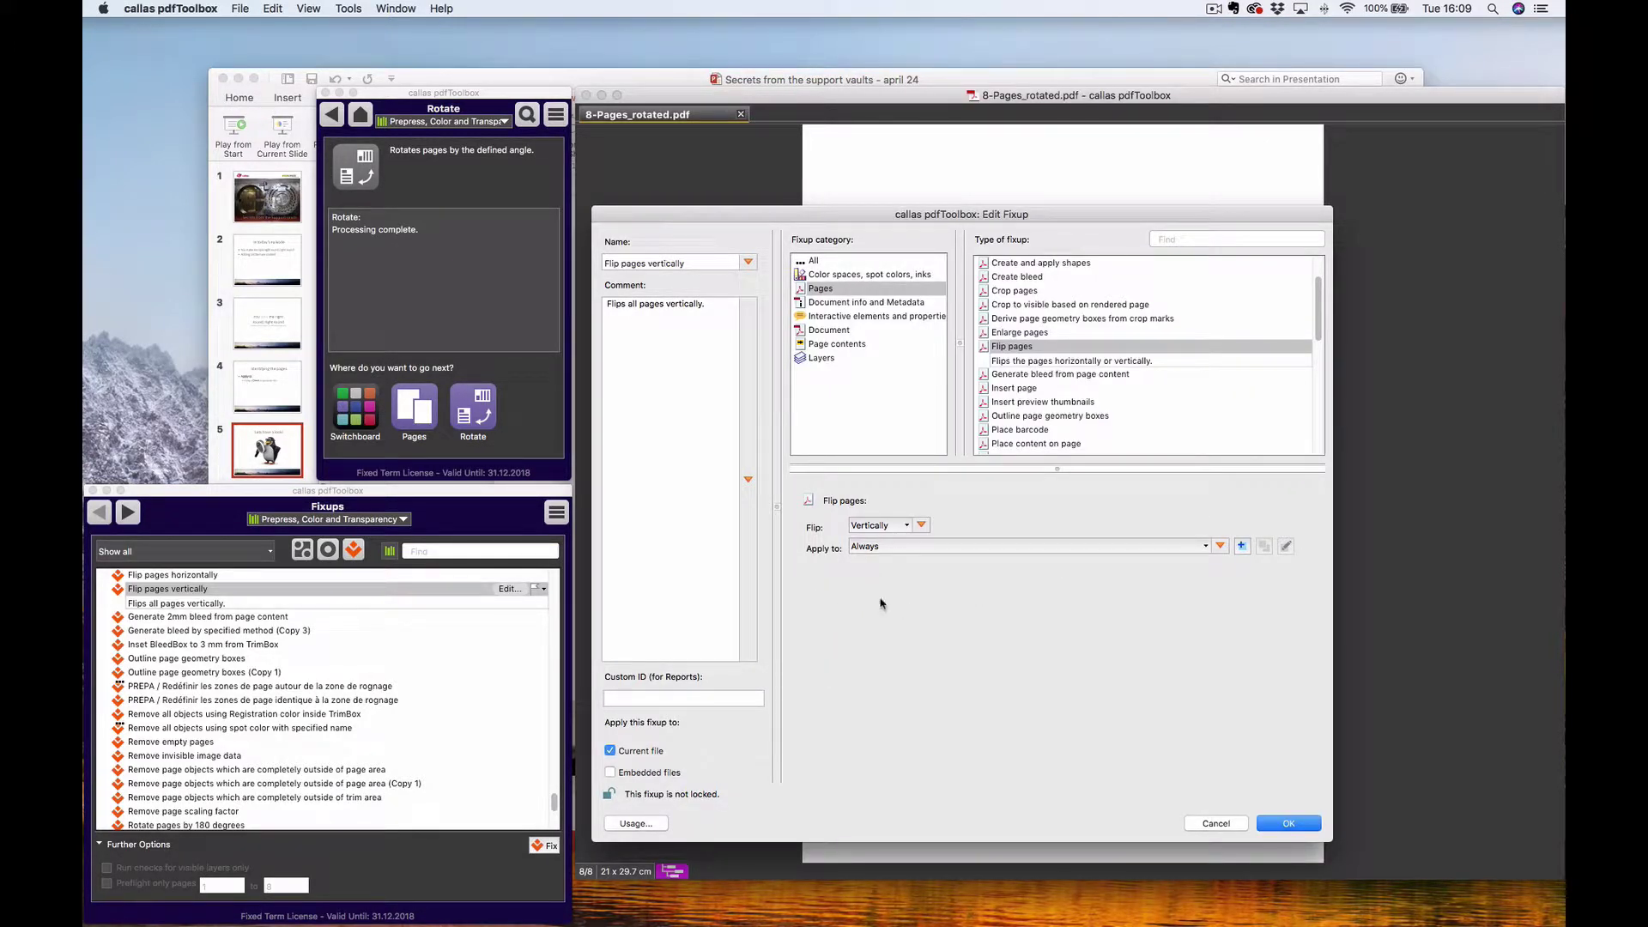
{"action": "left_click", "coordinate": [1216, 823]}
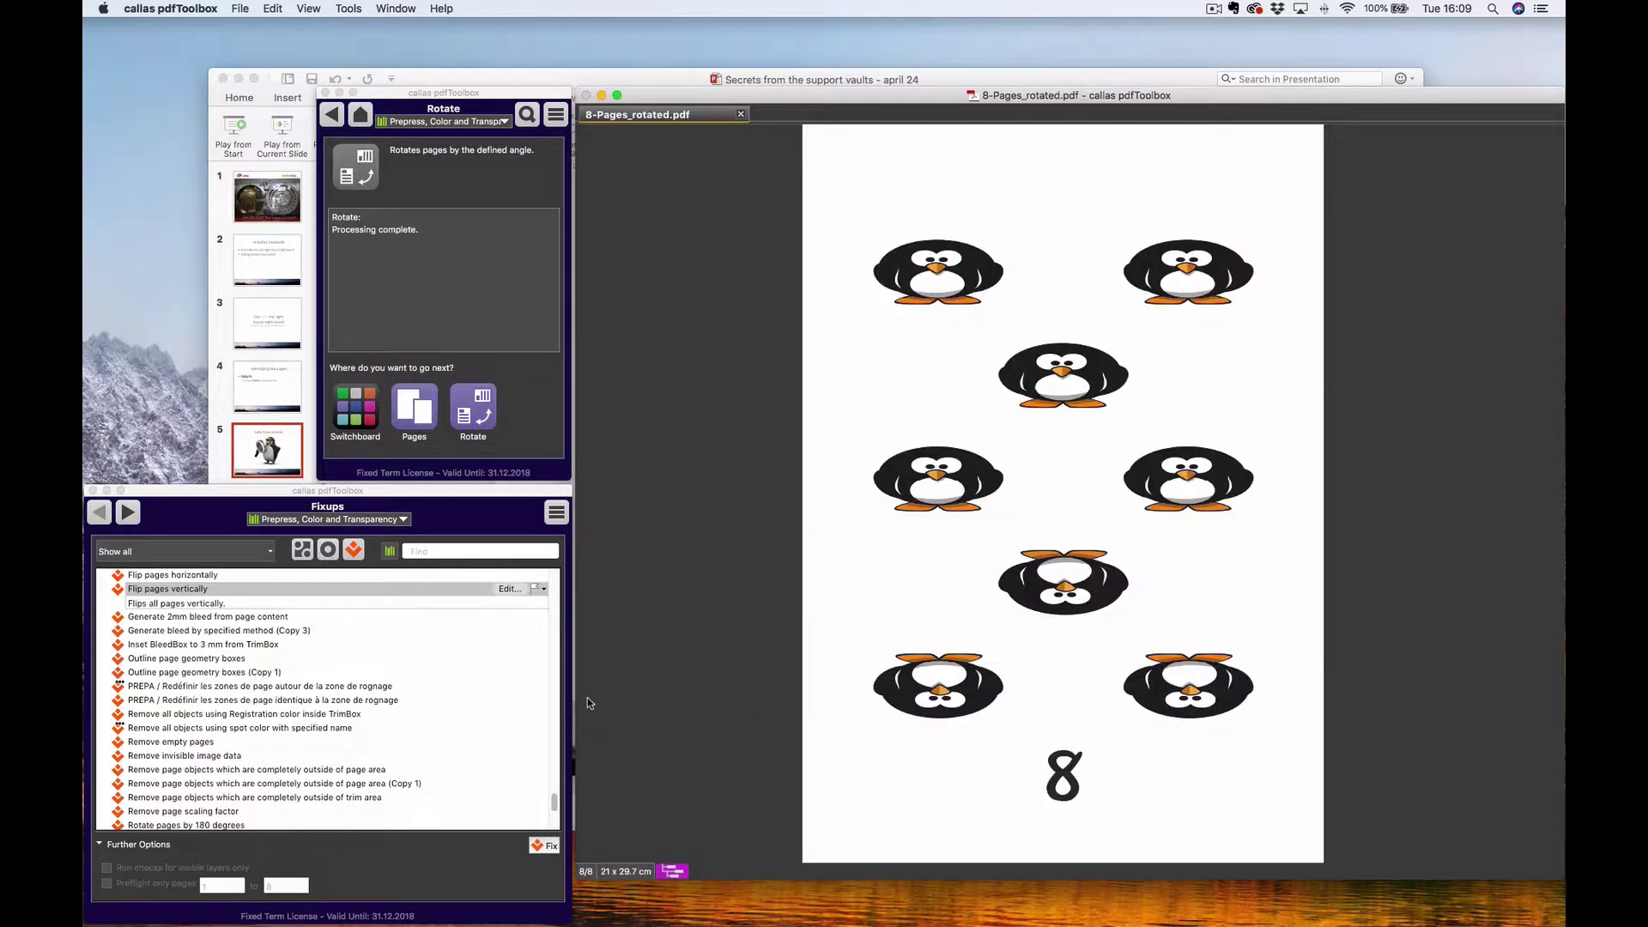
- Show the list of checks and look over the available libraries without switching
{"action": "left_click", "coordinate": [328, 549]}
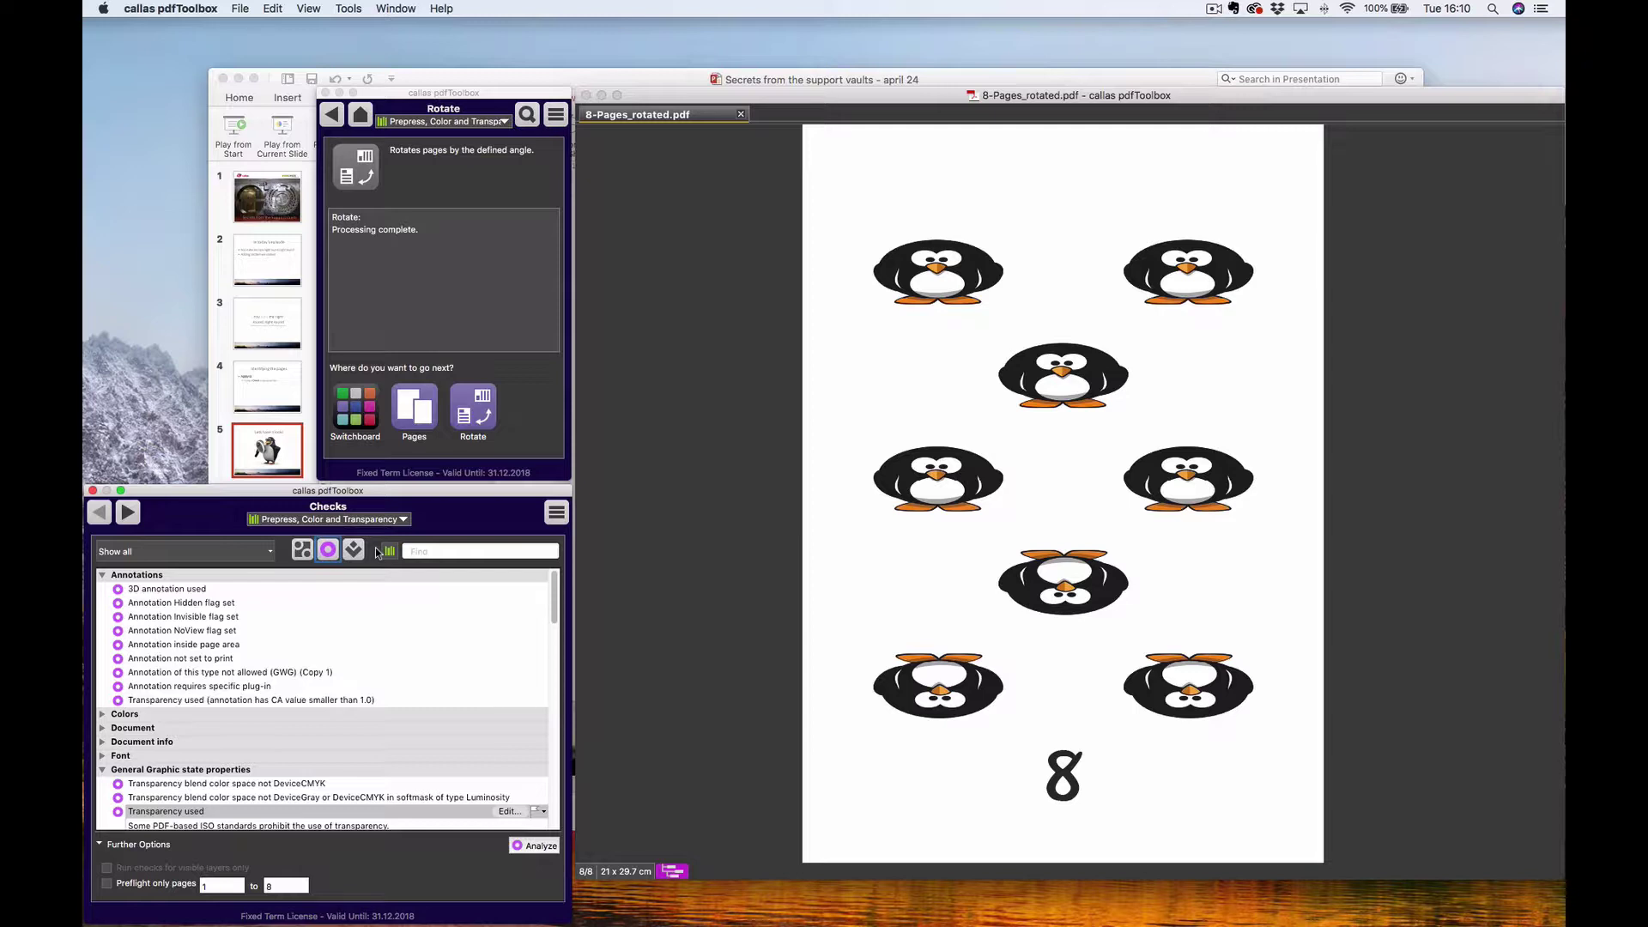
{"action": "left_click", "coordinate": [382, 520]}
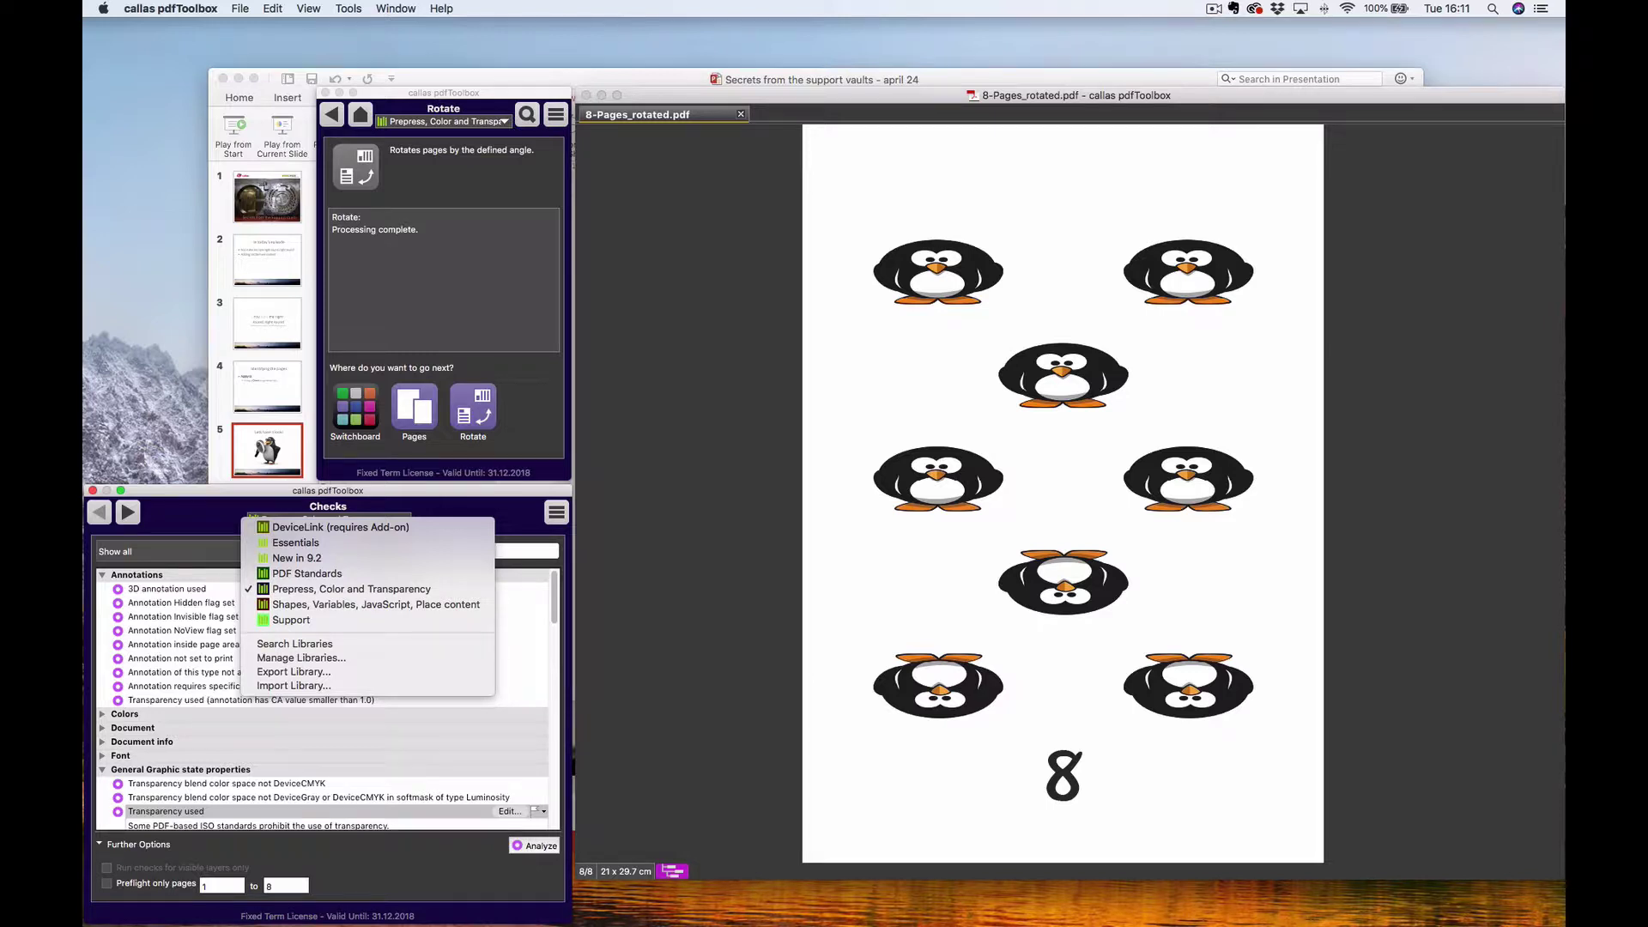
{"action": "key", "text": "Escape"}
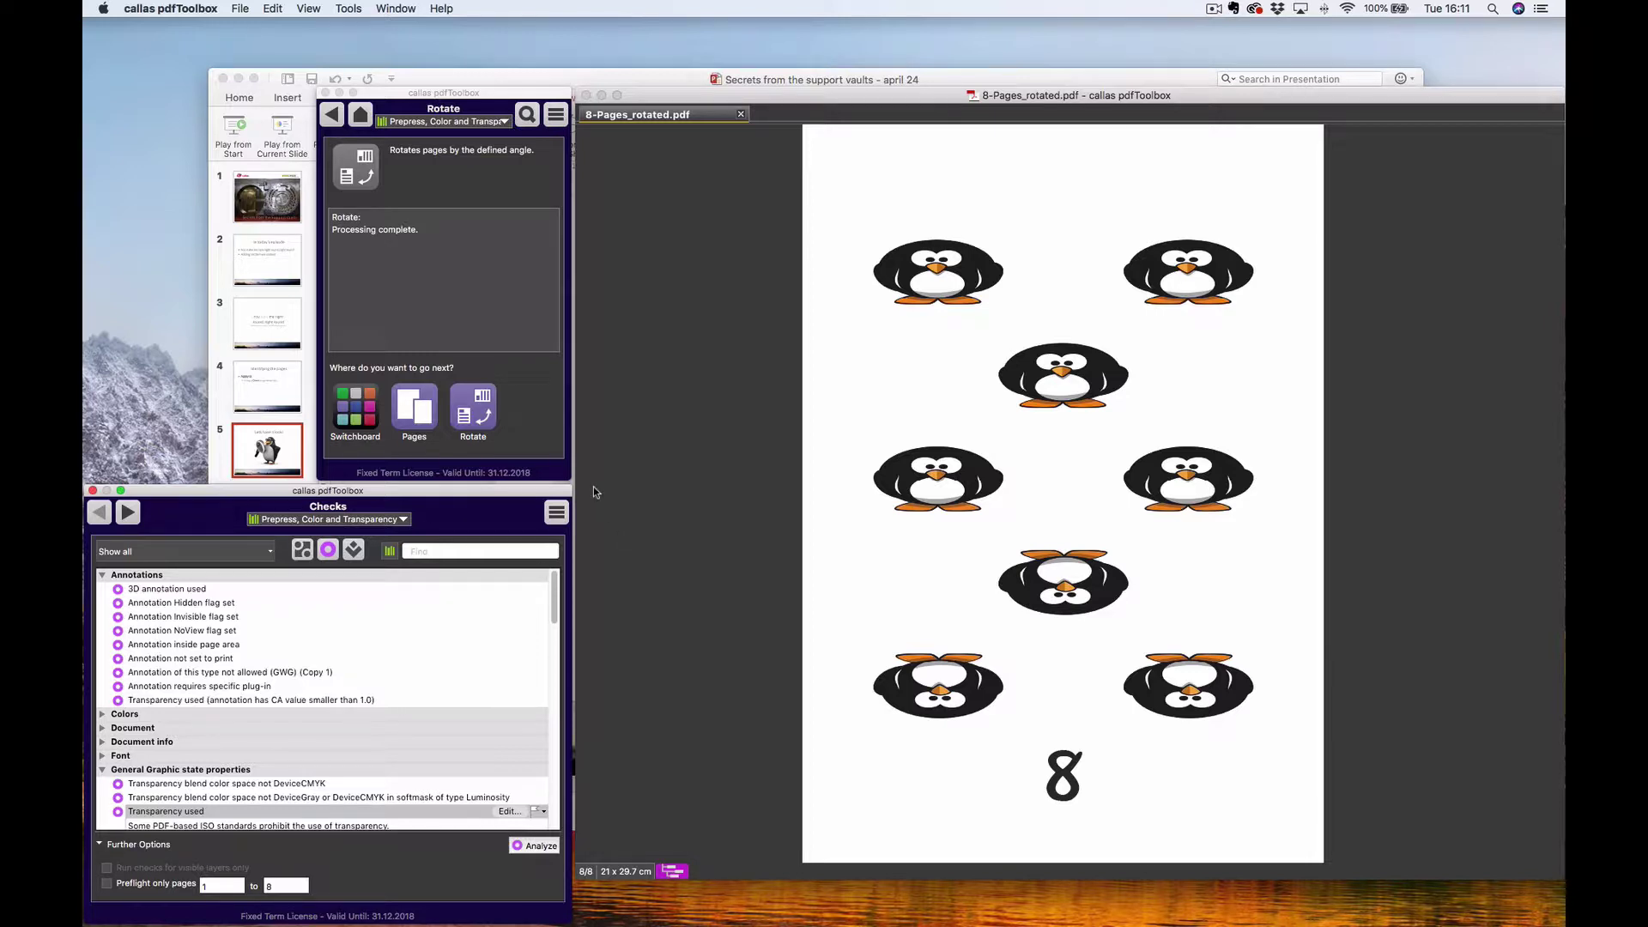
- Switch to the PowerPoint presentation and start the slide show from the "Lets have a look!" slide
{"action": "left_click", "coordinate": [750, 78]}
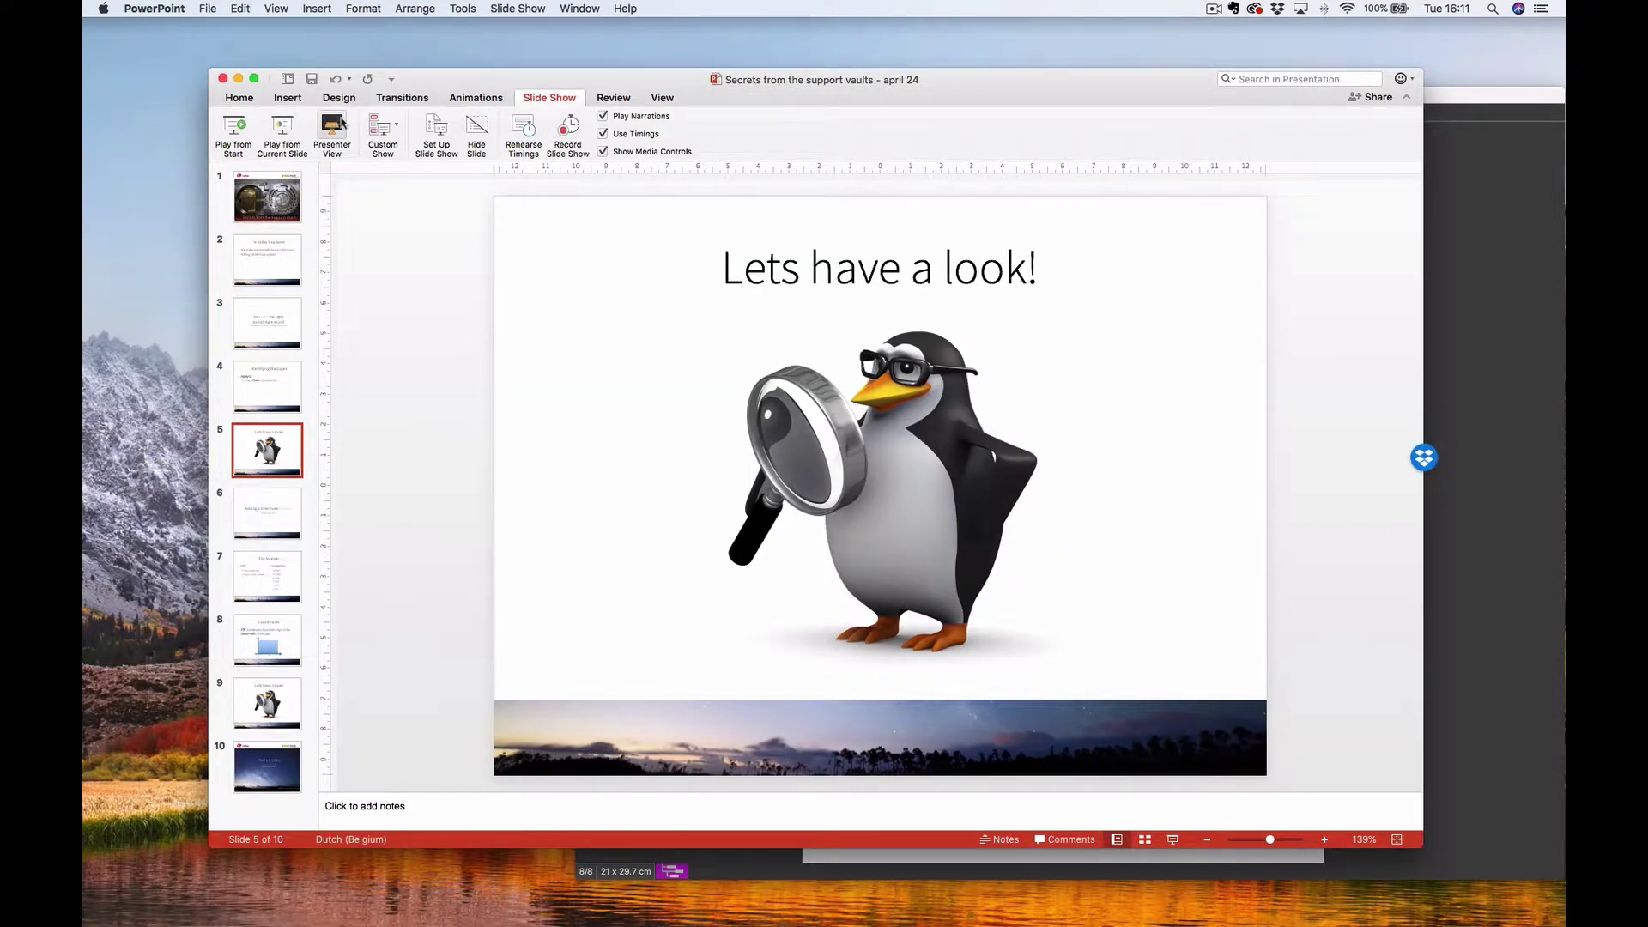
{"action": "left_click", "coordinate": [282, 129]}
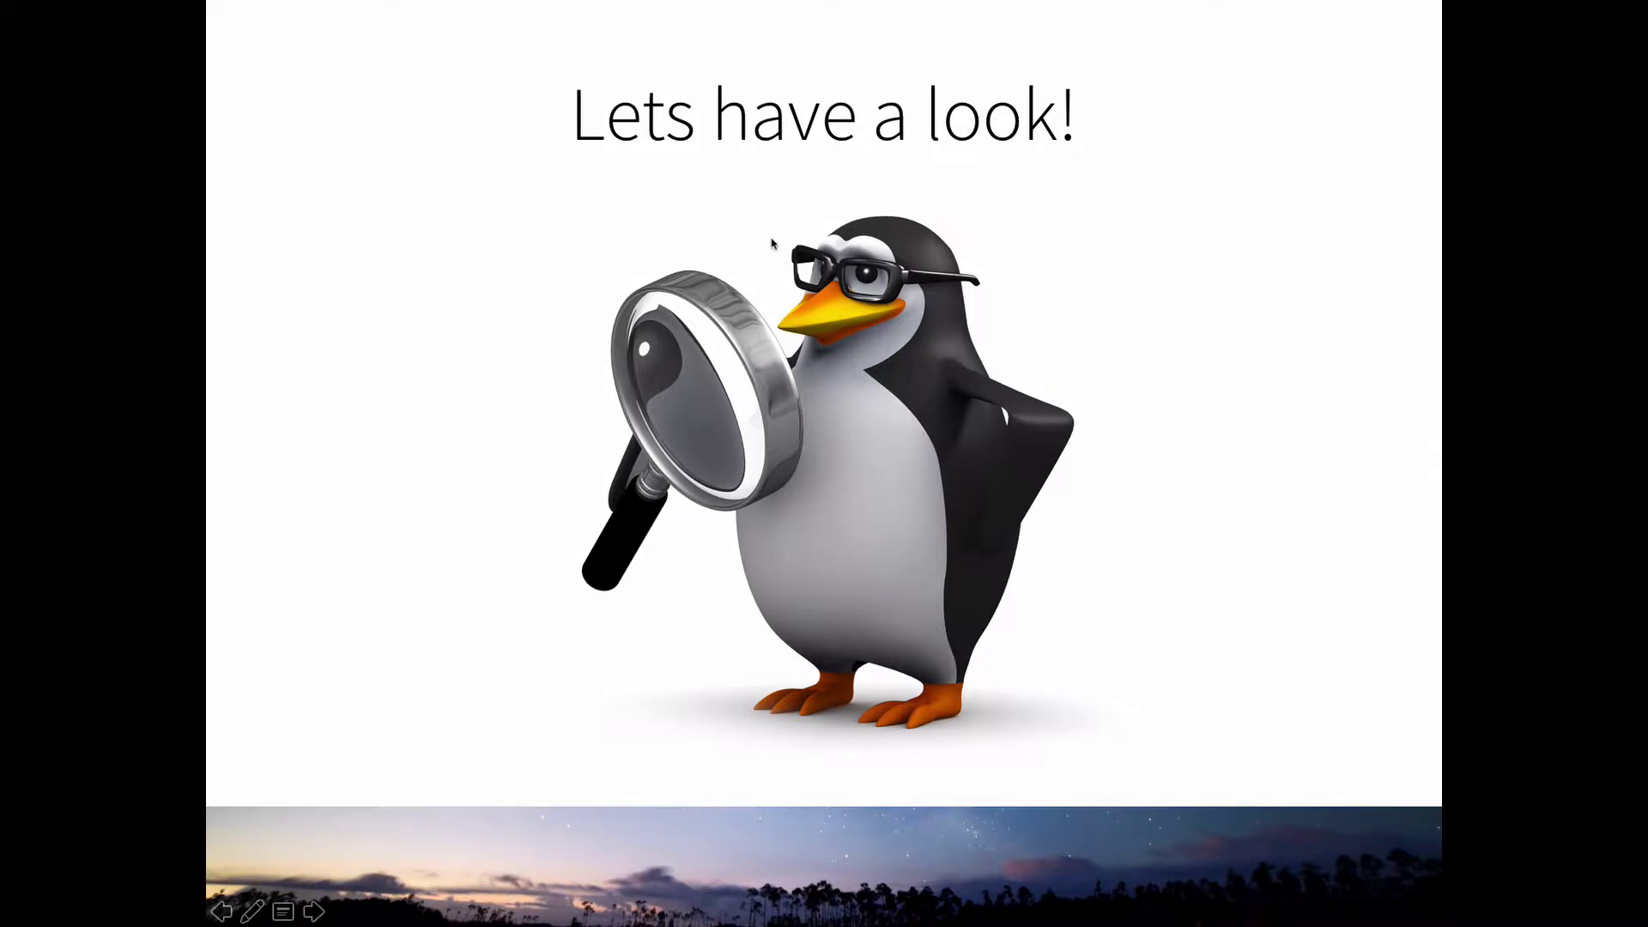
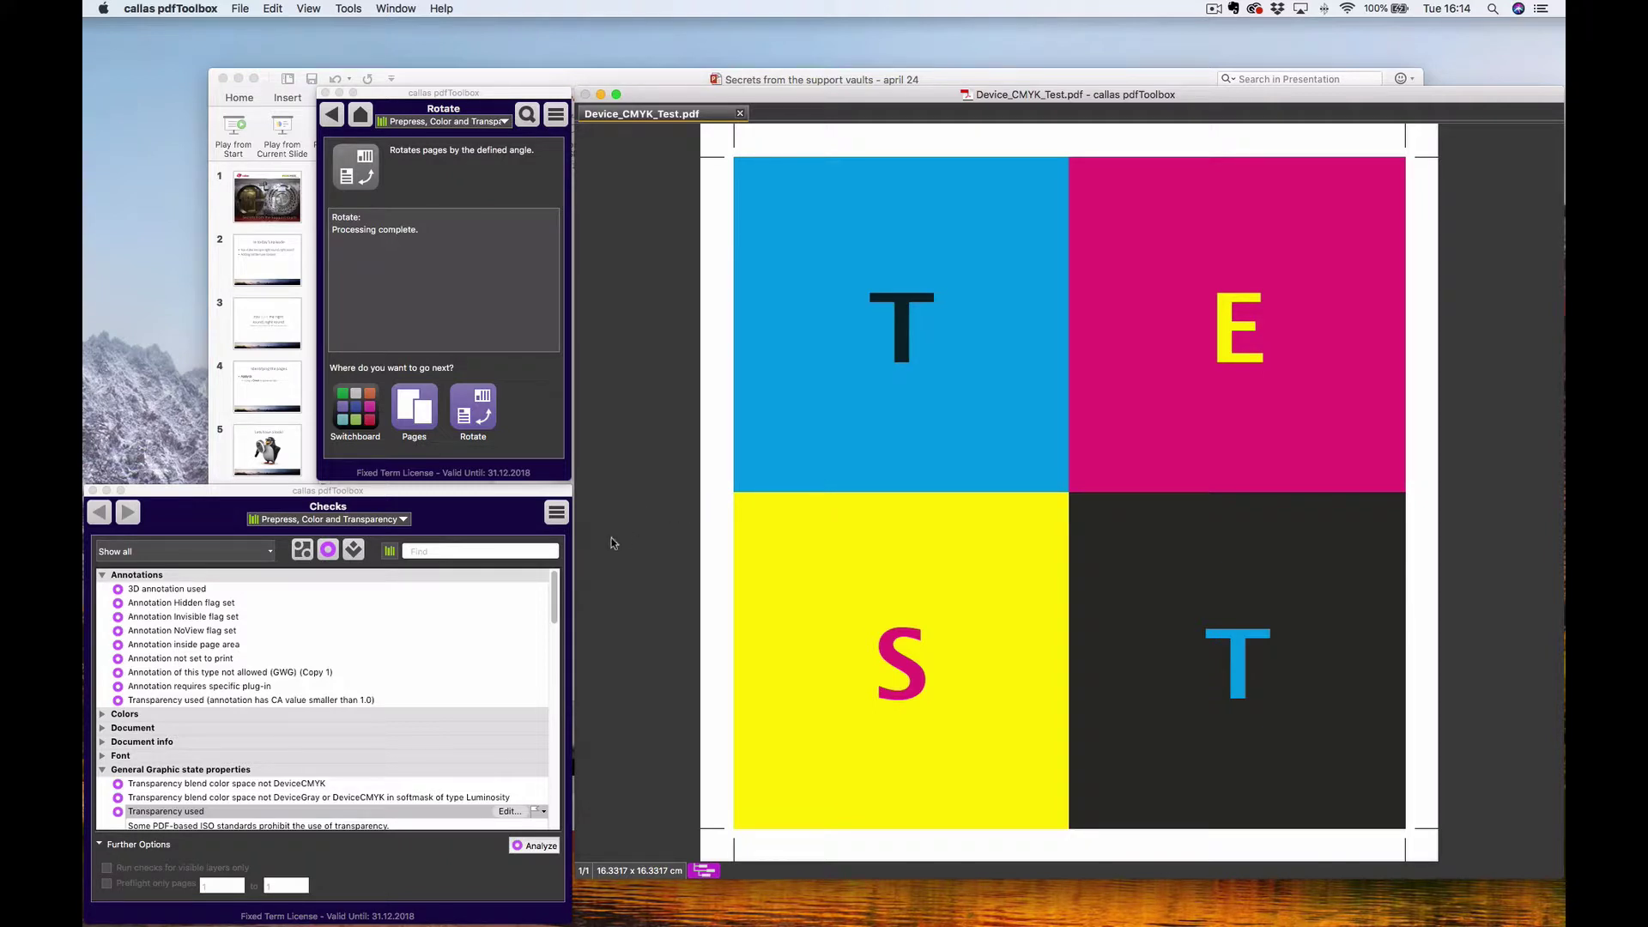
- Search for "place" among the fixups and extend the search to all libraries
{"action": "left_click", "coordinate": [428, 550]}
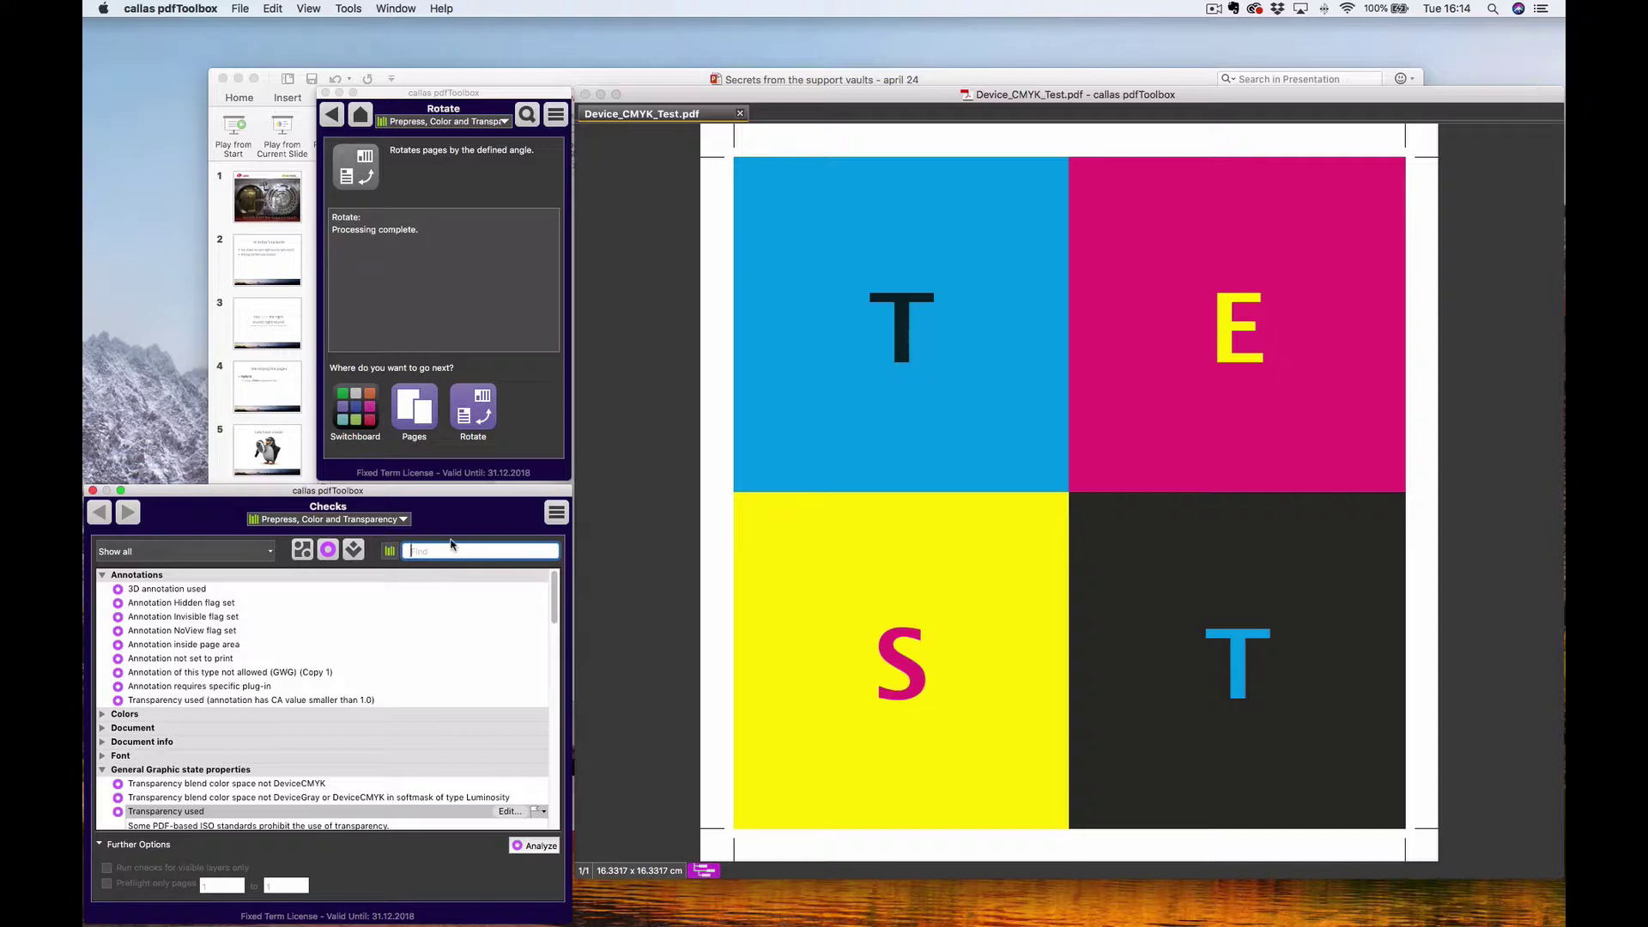
{"action": "type", "text": "flip"}
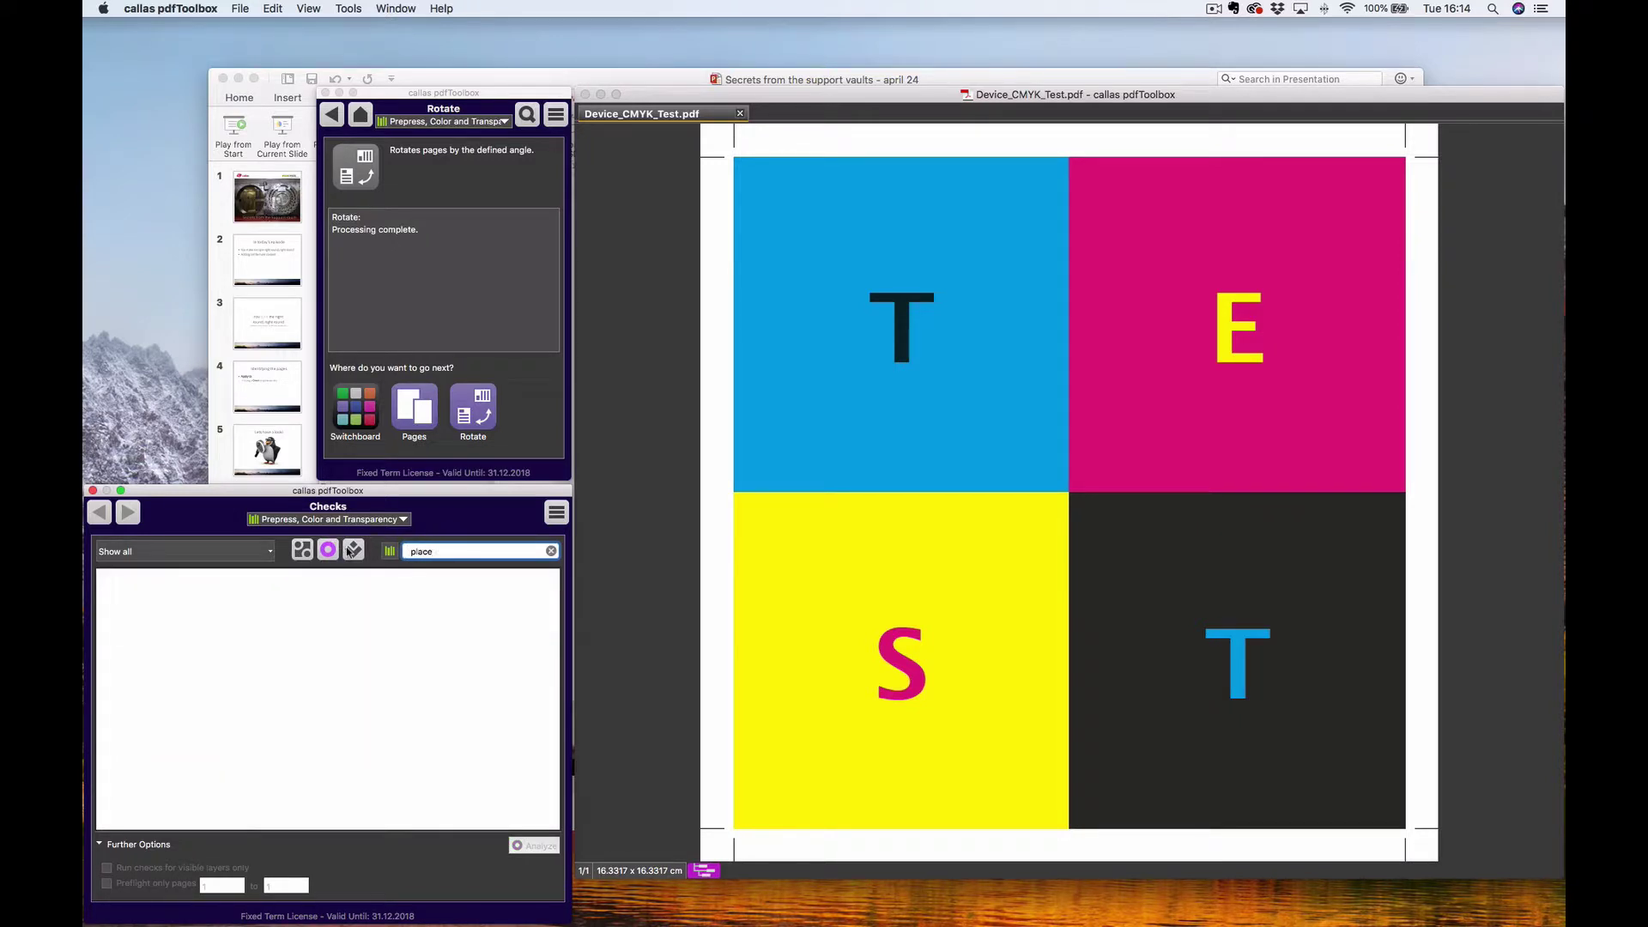
{"action": "left_click", "coordinate": [353, 549]}
{"action": "left_click", "coordinate": [423, 552]}
{"action": "type", "text": "pla"}
{"action": "left_click", "coordinate": [389, 551]}
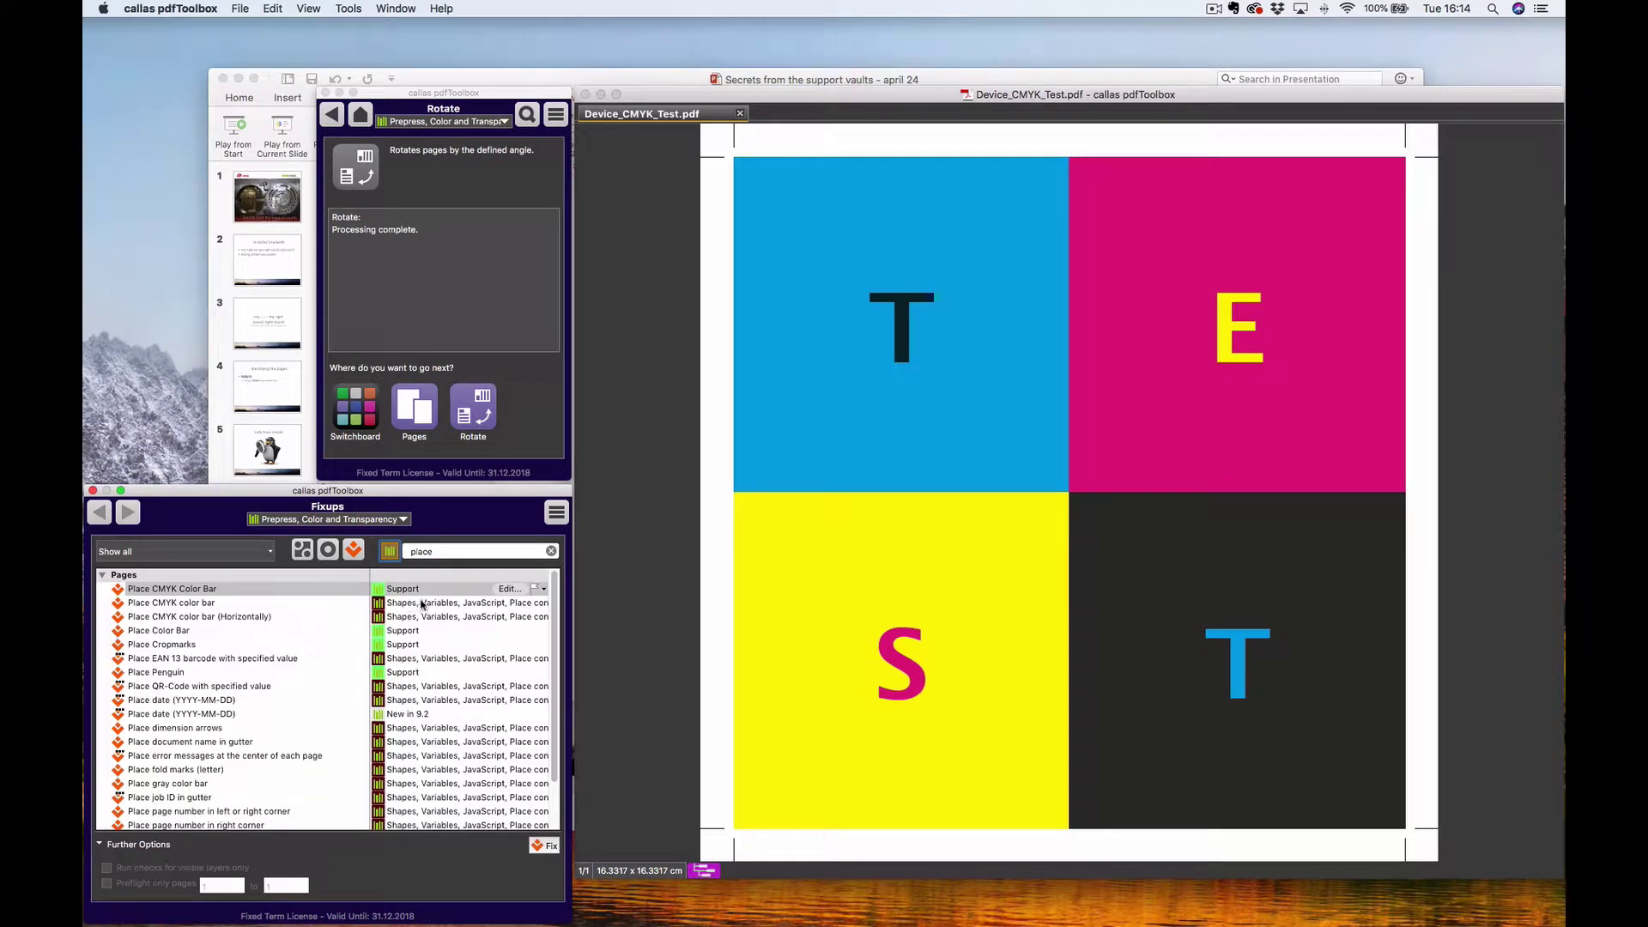
- Switch to the "Shapes, Variables, JavaScript, Place content" library and look through the listed place fixups
{"action": "left_click", "coordinate": [378, 520]}
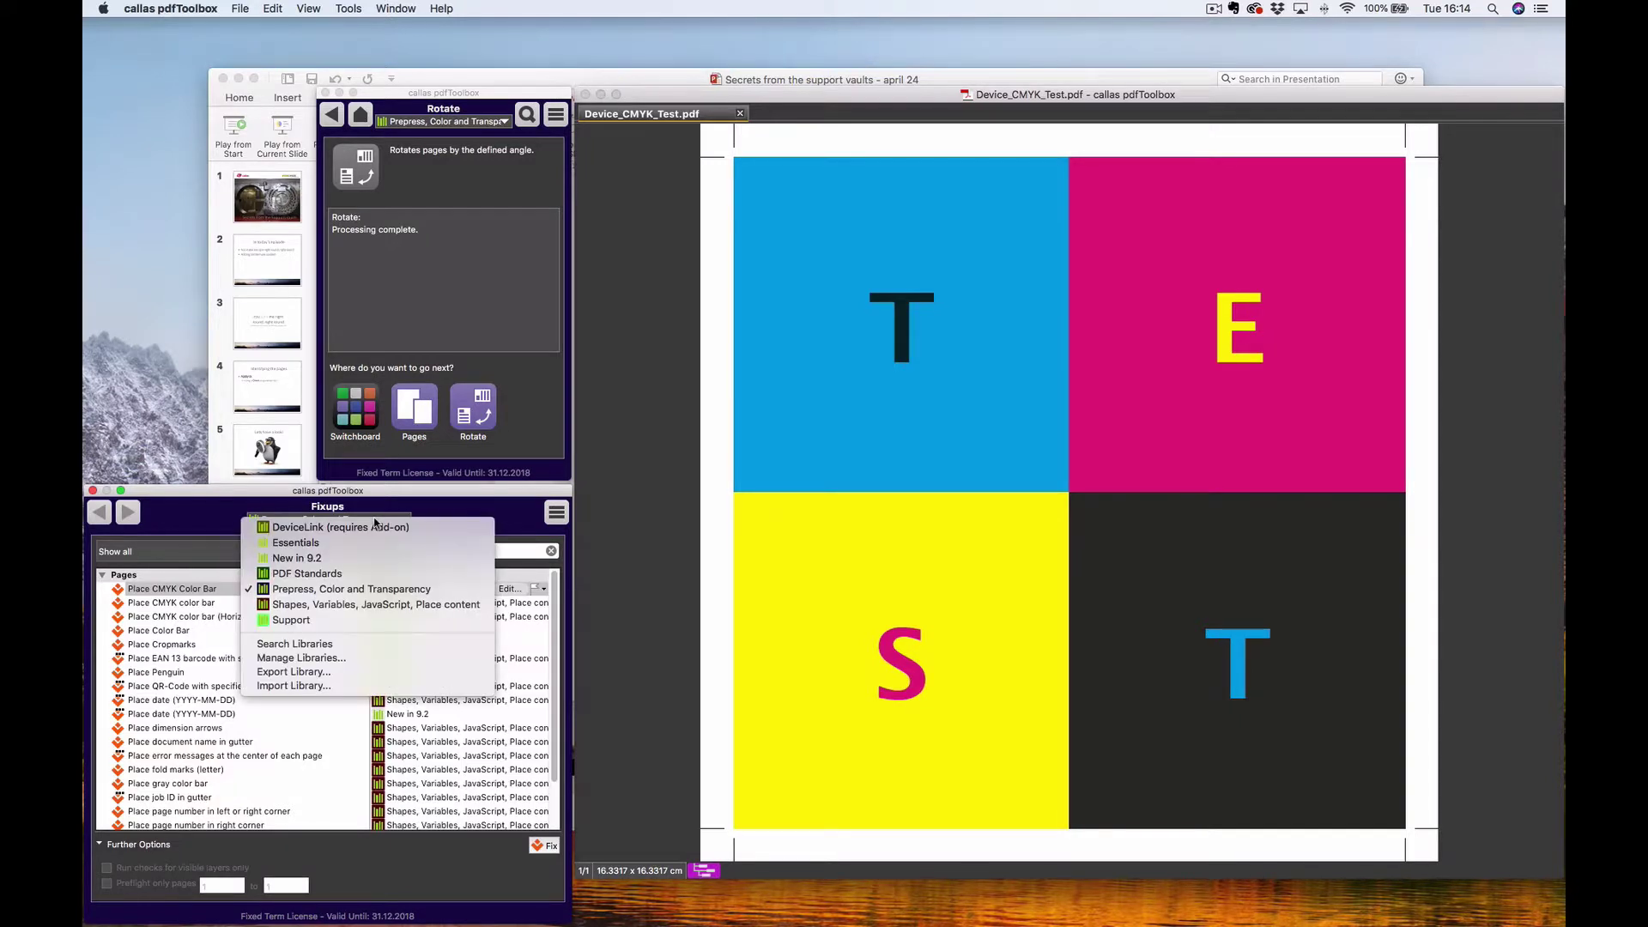
{"action": "left_click", "coordinate": [367, 605]}
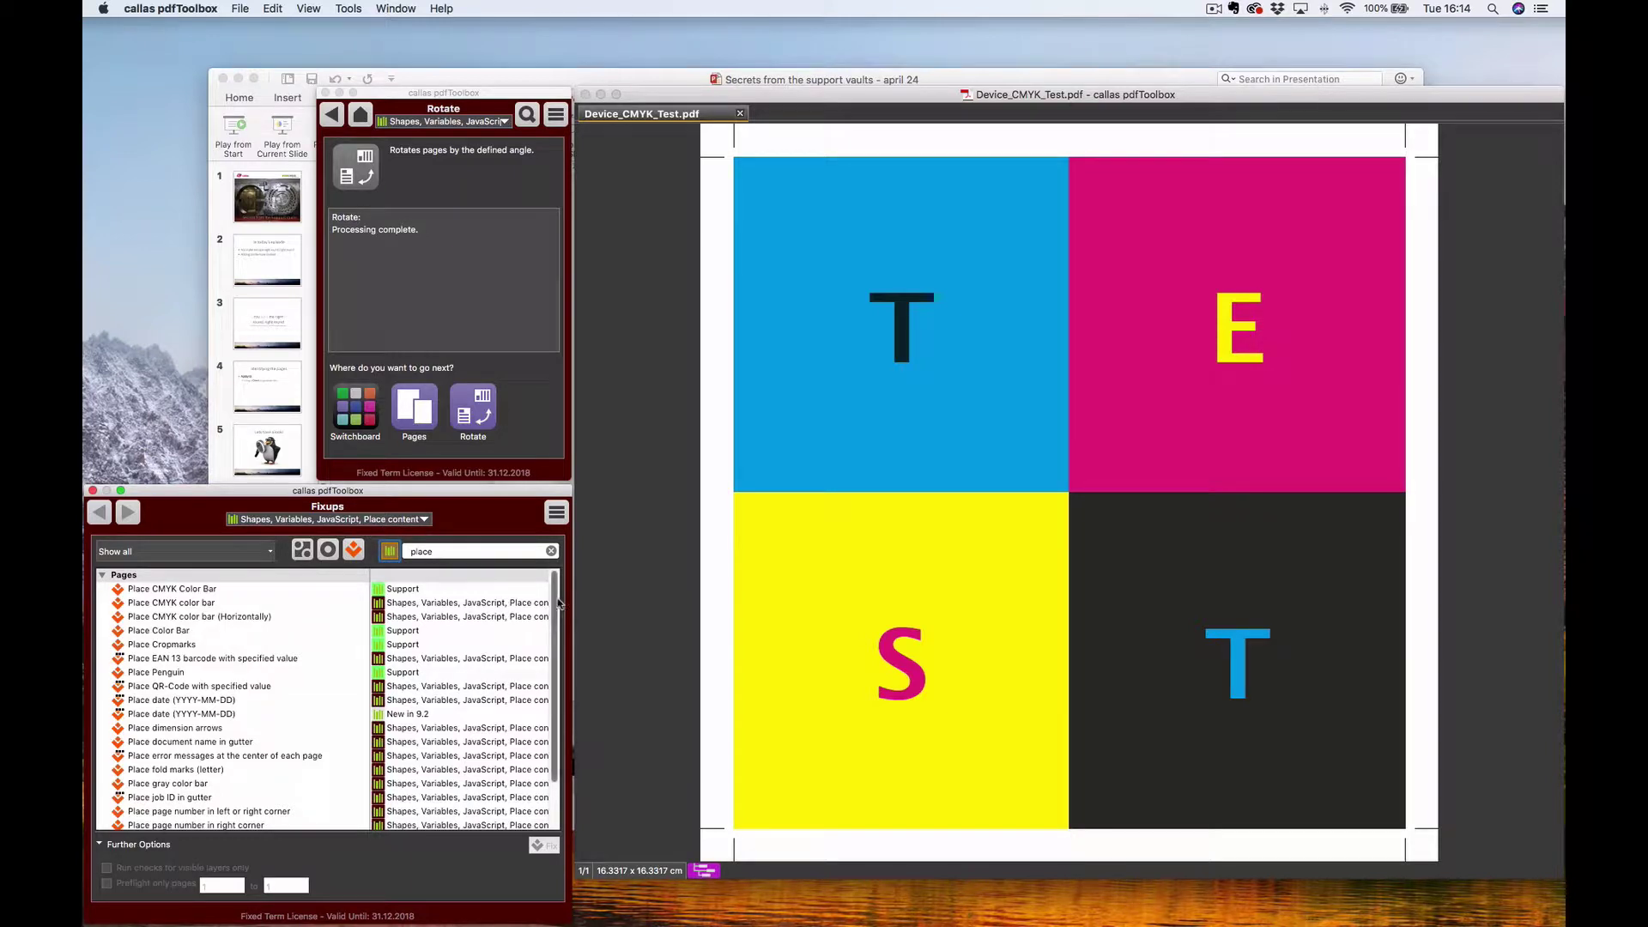
{"action": "scroll", "coordinate": [556, 618], "scroll_direction": "down", "scroll_amount": 3}
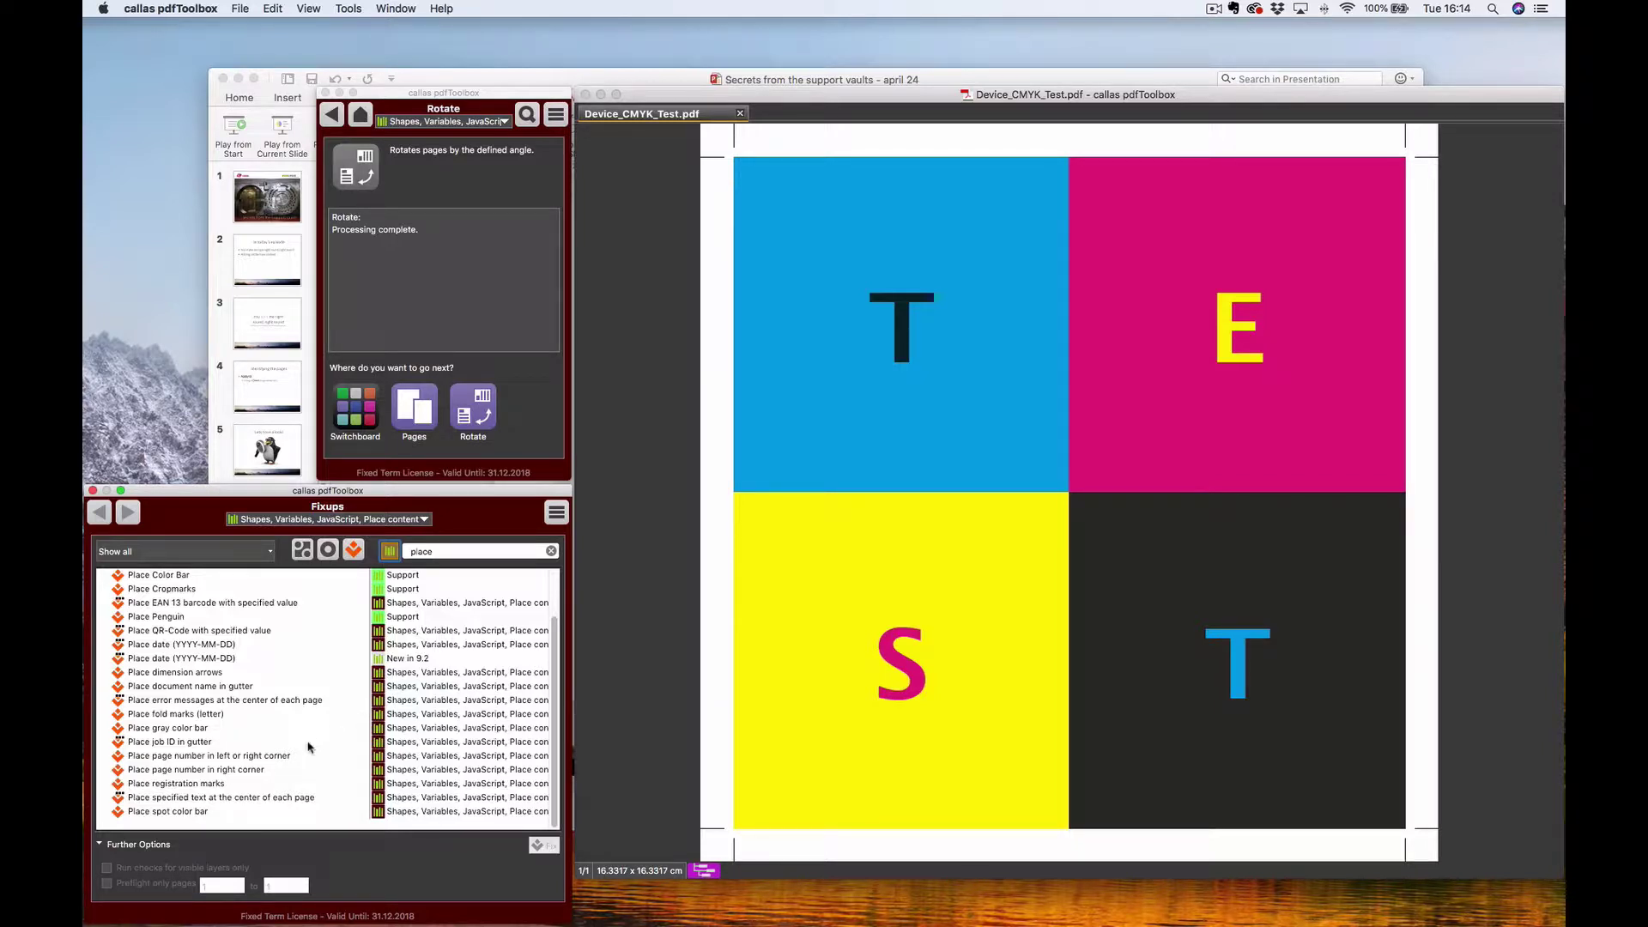
{"action": "left_click", "coordinate": [254, 770]}
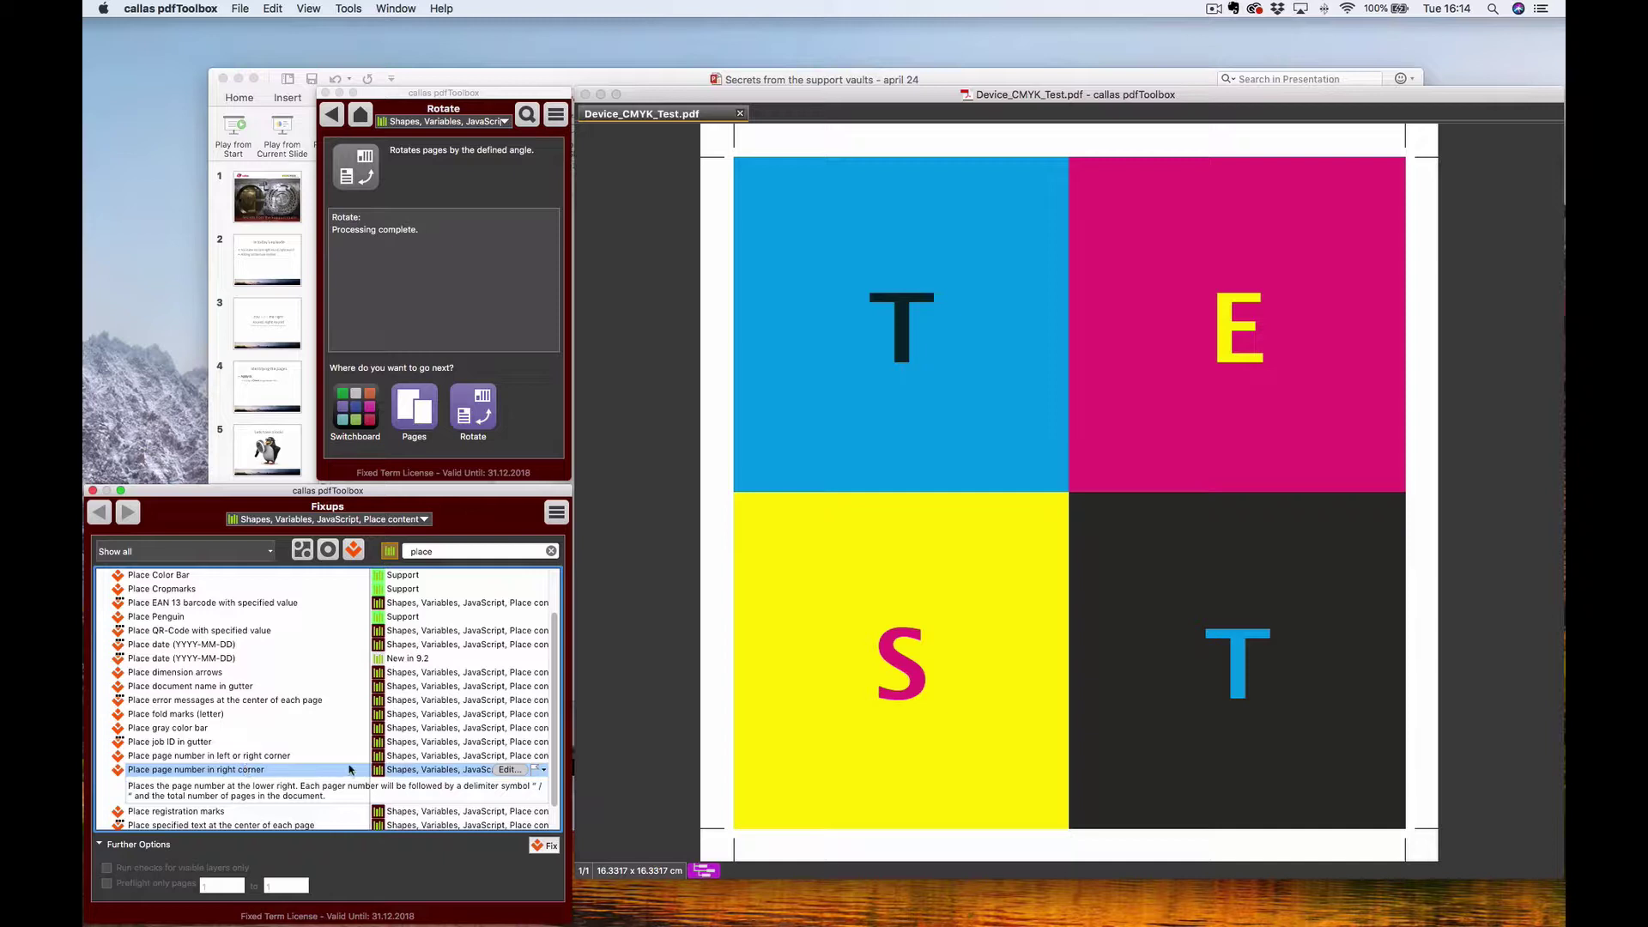
{"action": "left_click", "coordinate": [543, 846]}
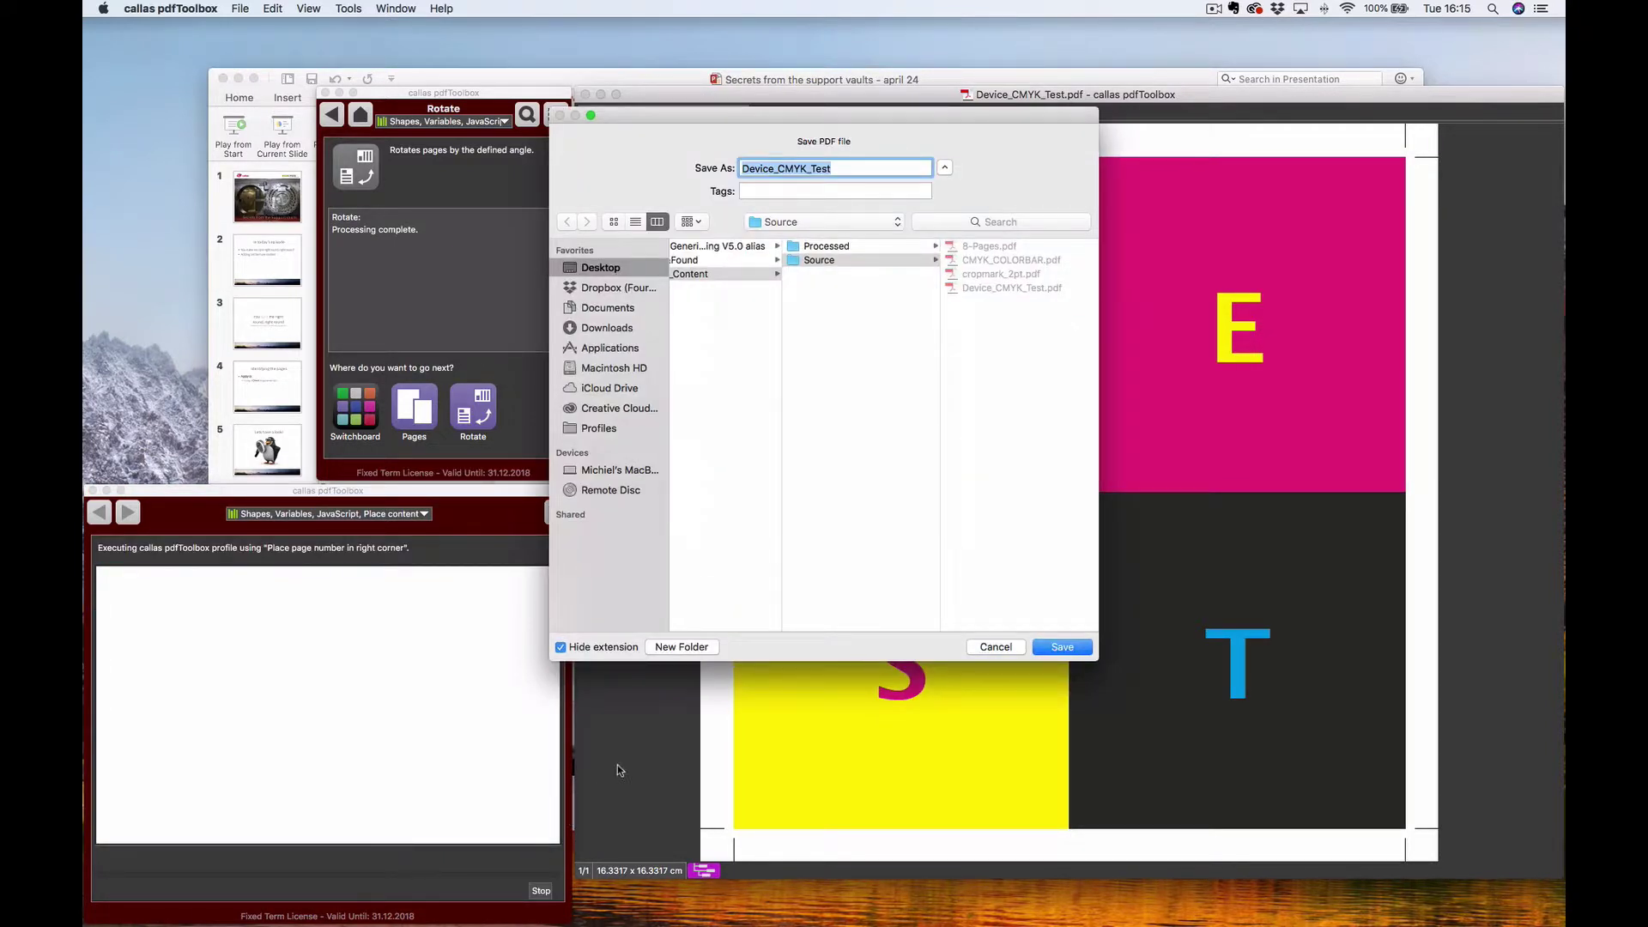
{"action": "left_click", "coordinate": [988, 648]}
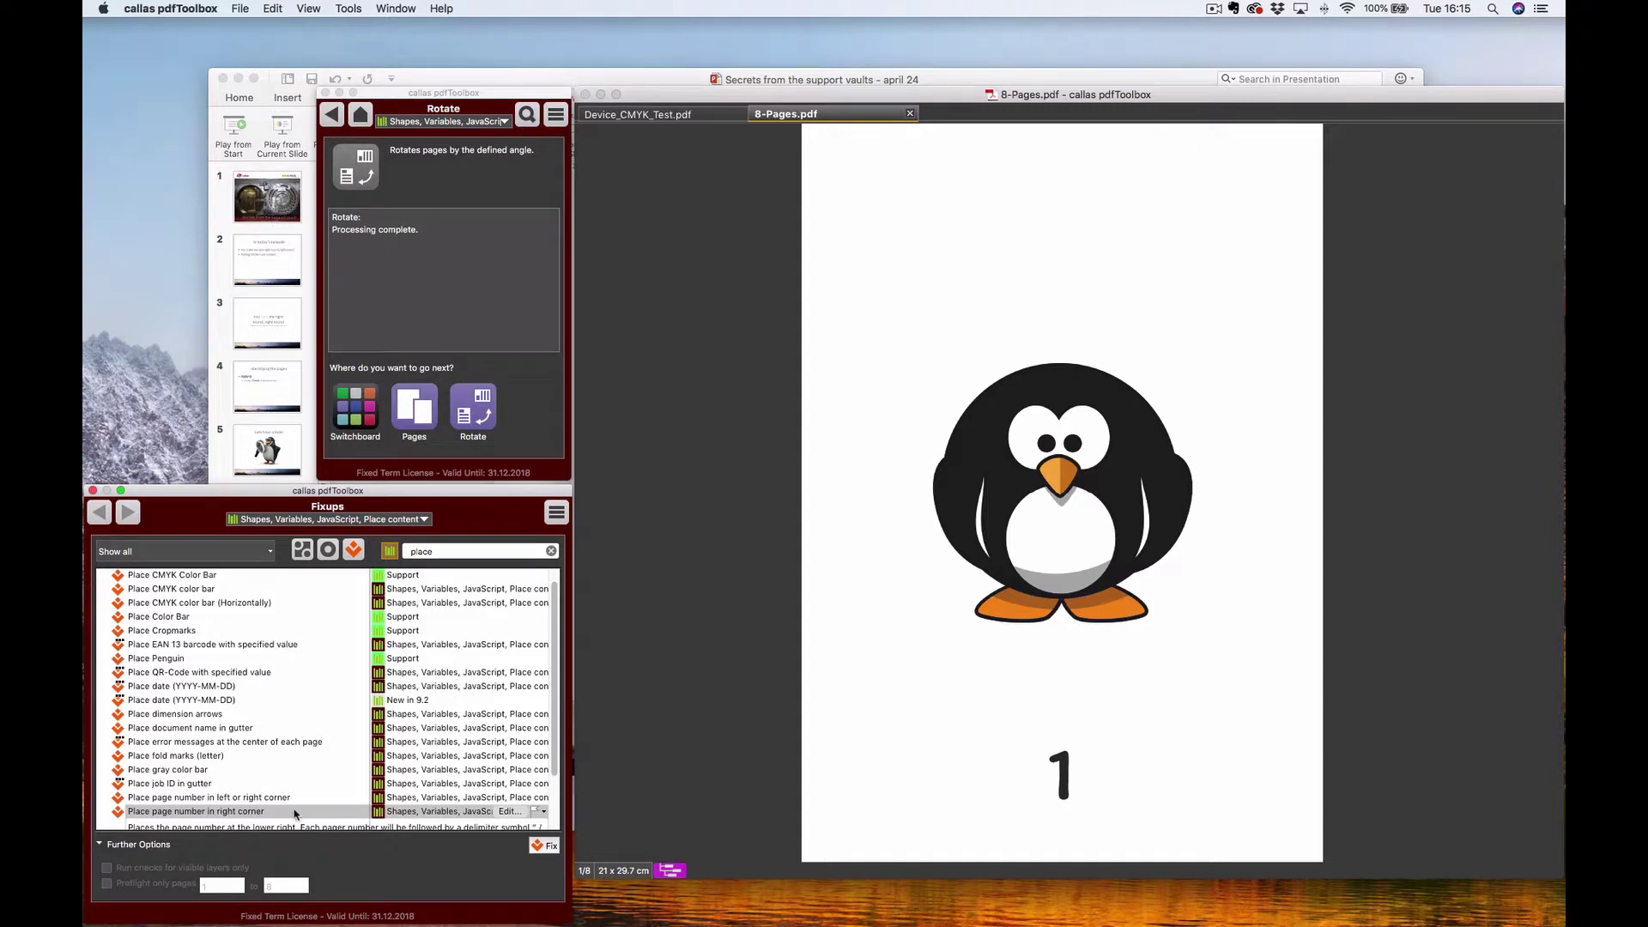
- Run the "Place page number in right corner" fixup on 8-Pages.pdf and save the result as 8-Pages in the Processed folder
{"action": "left_click", "coordinate": [545, 846]}
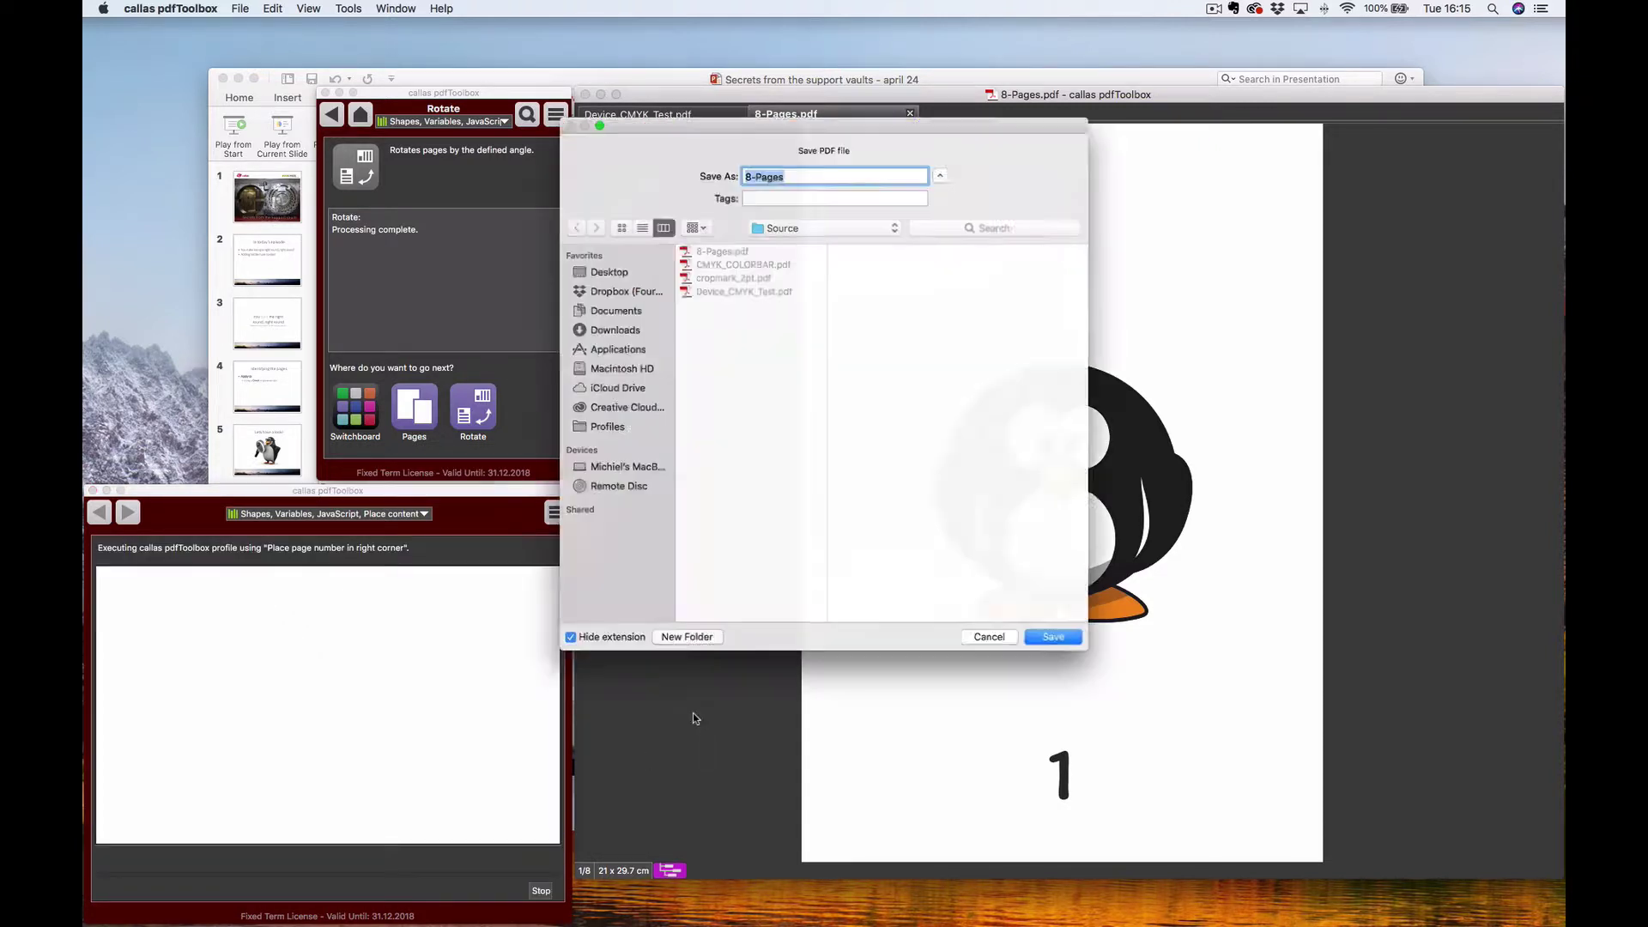
{"action": "left_click", "coordinate": [781, 225]}
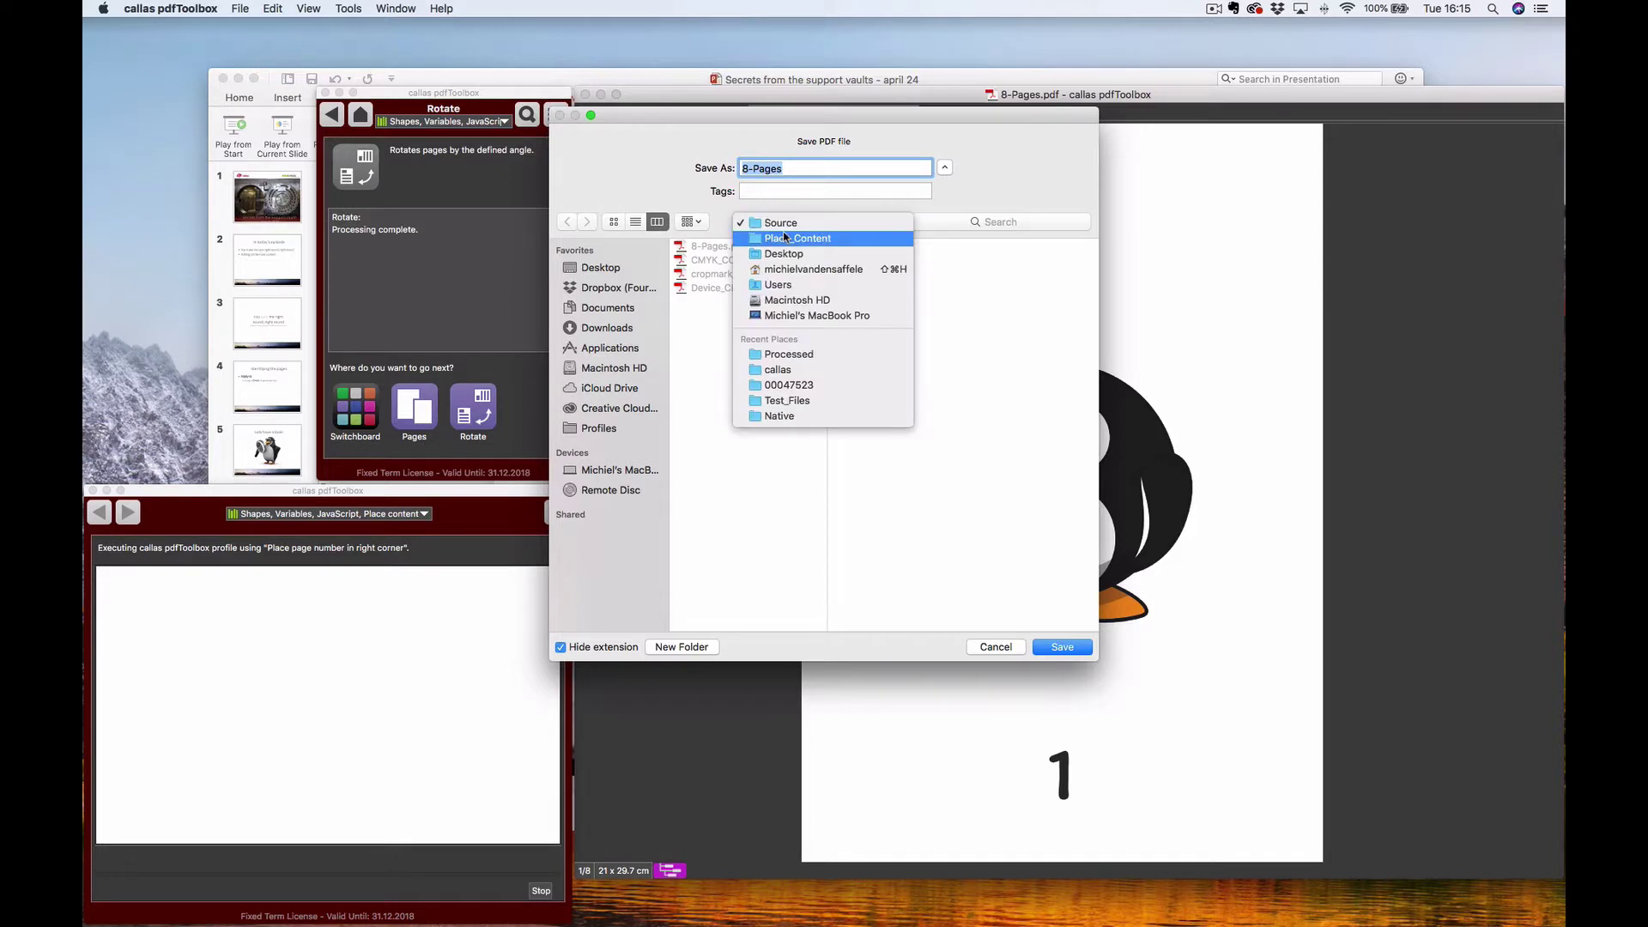
{"action": "left_click", "coordinate": [783, 238]}
{"action": "left_click", "coordinate": [875, 251]}
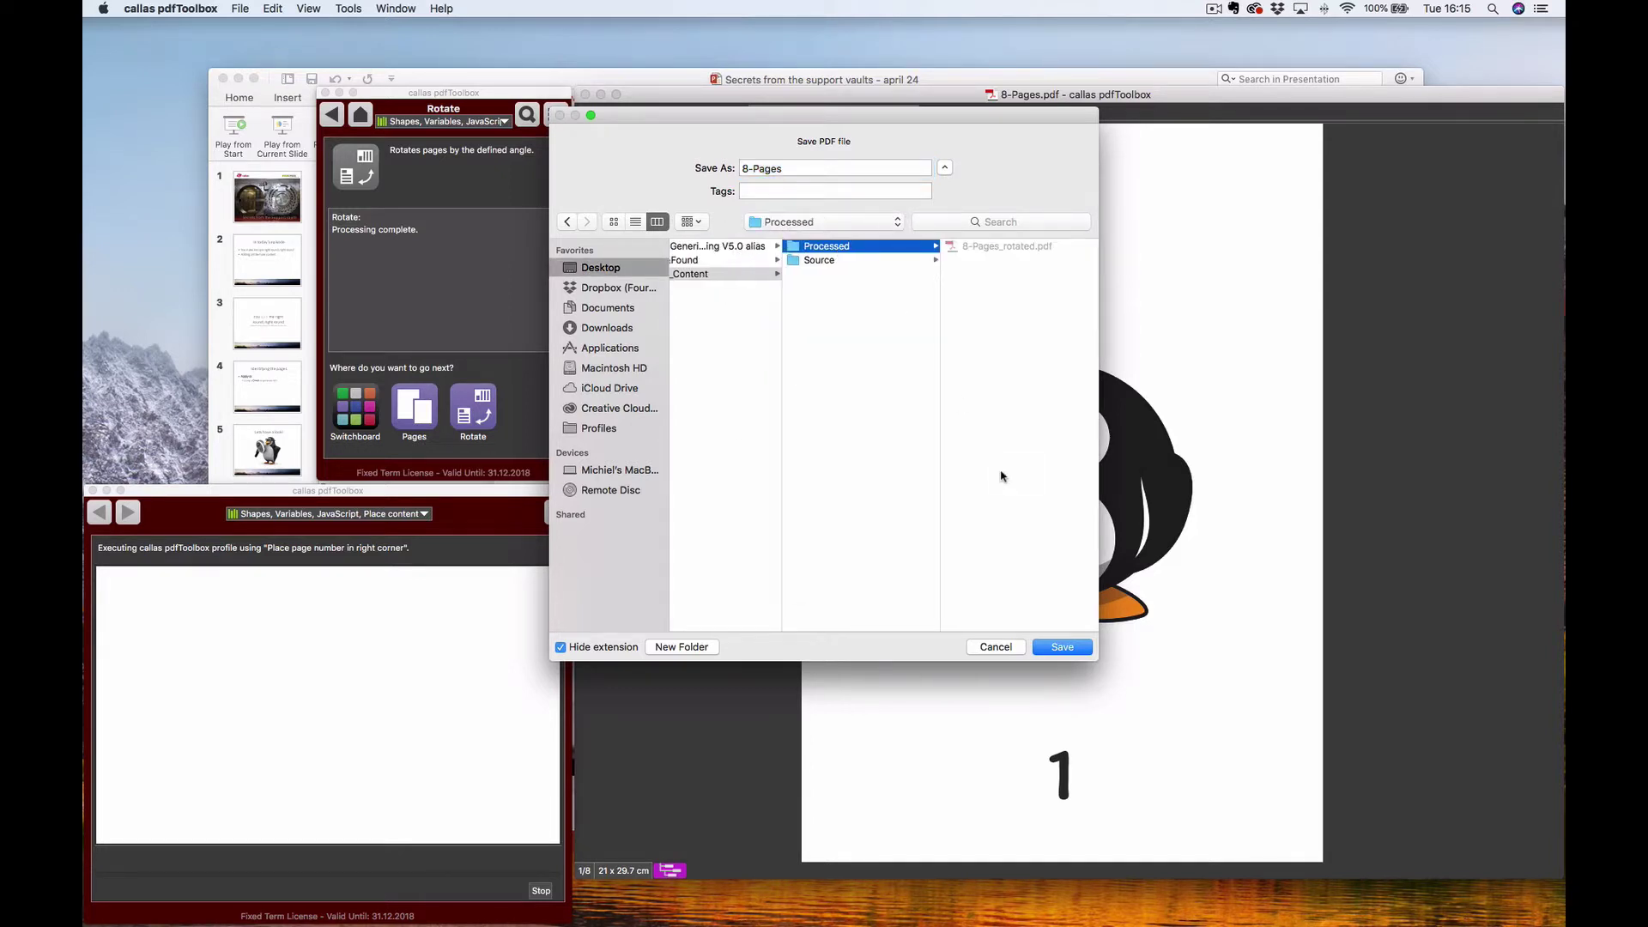
{"action": "left_click", "coordinate": [1060, 646]}
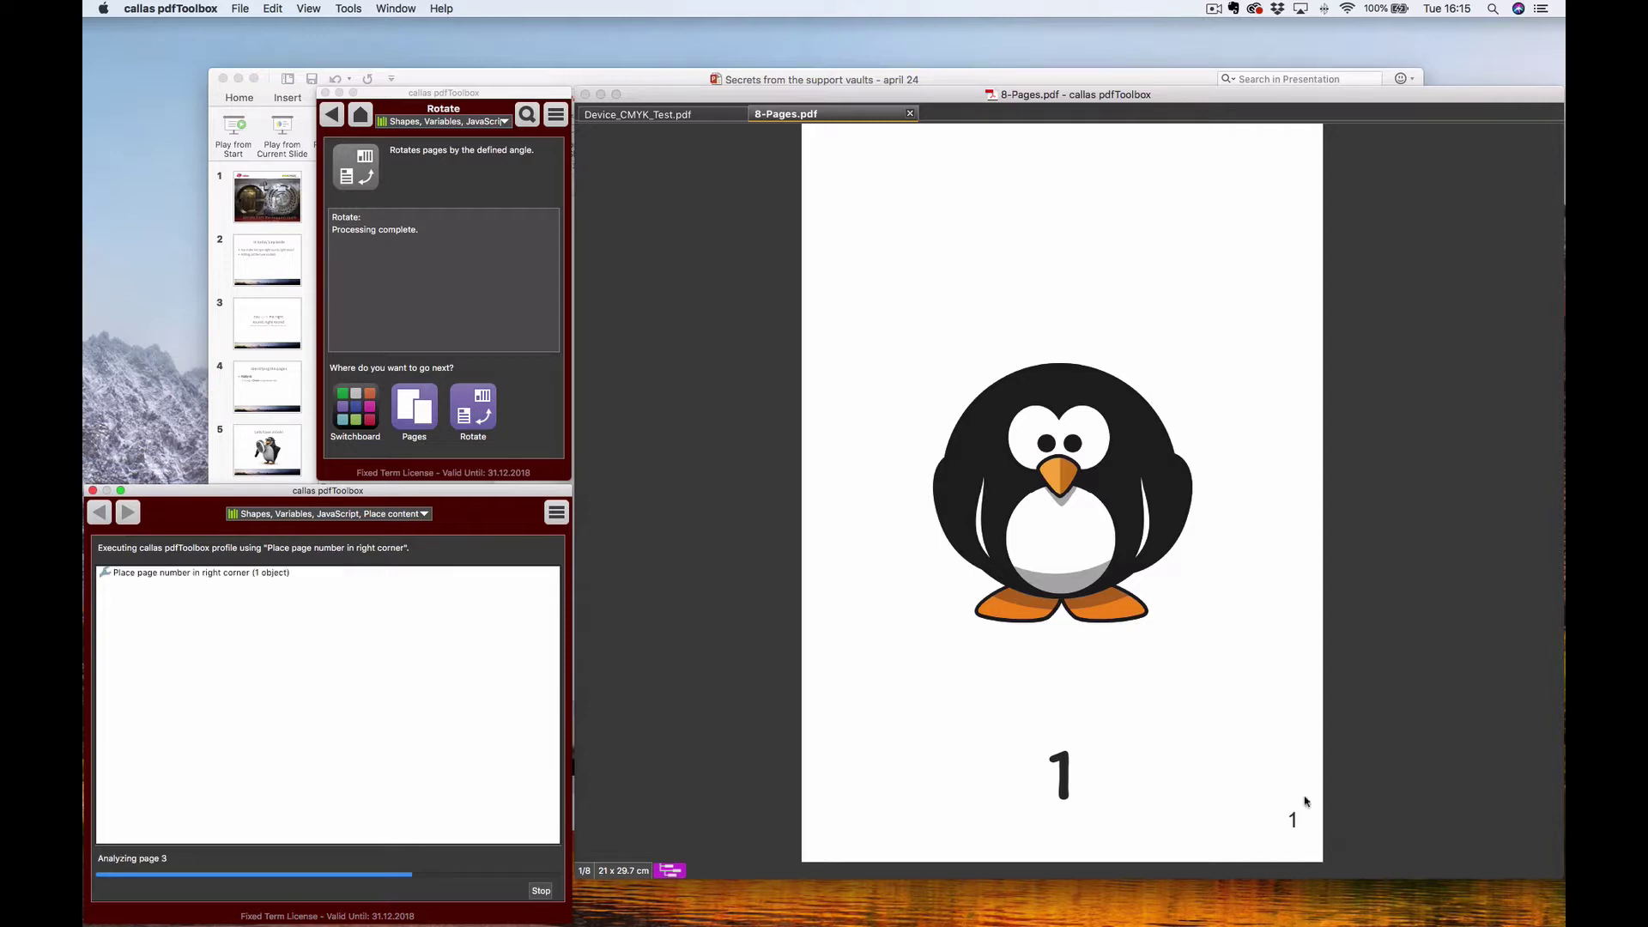
- Page through 8-Pages.pdf to the last page and back to check the placed page numbers
{"action": "left_click", "coordinate": [1326, 666]}
{"action": "scroll", "coordinate": [1326, 666], "scroll_direction": "down", "scroll_amount": 3}
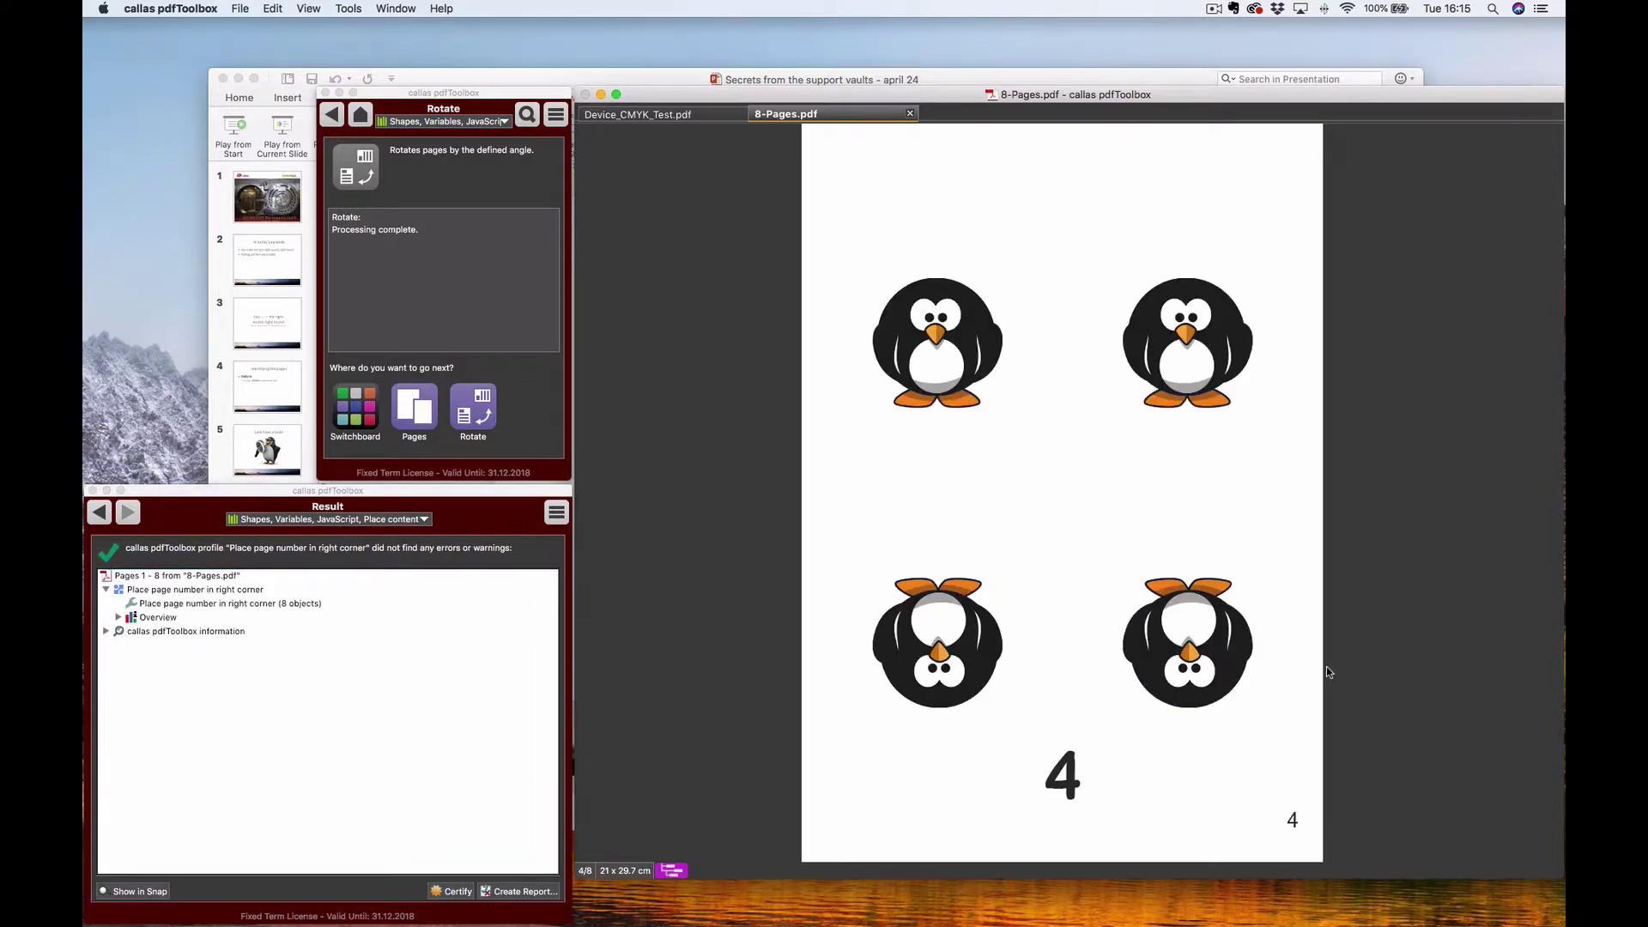
{"action": "scroll", "coordinate": [1327, 666], "scroll_direction": "down", "scroll_amount": 4}
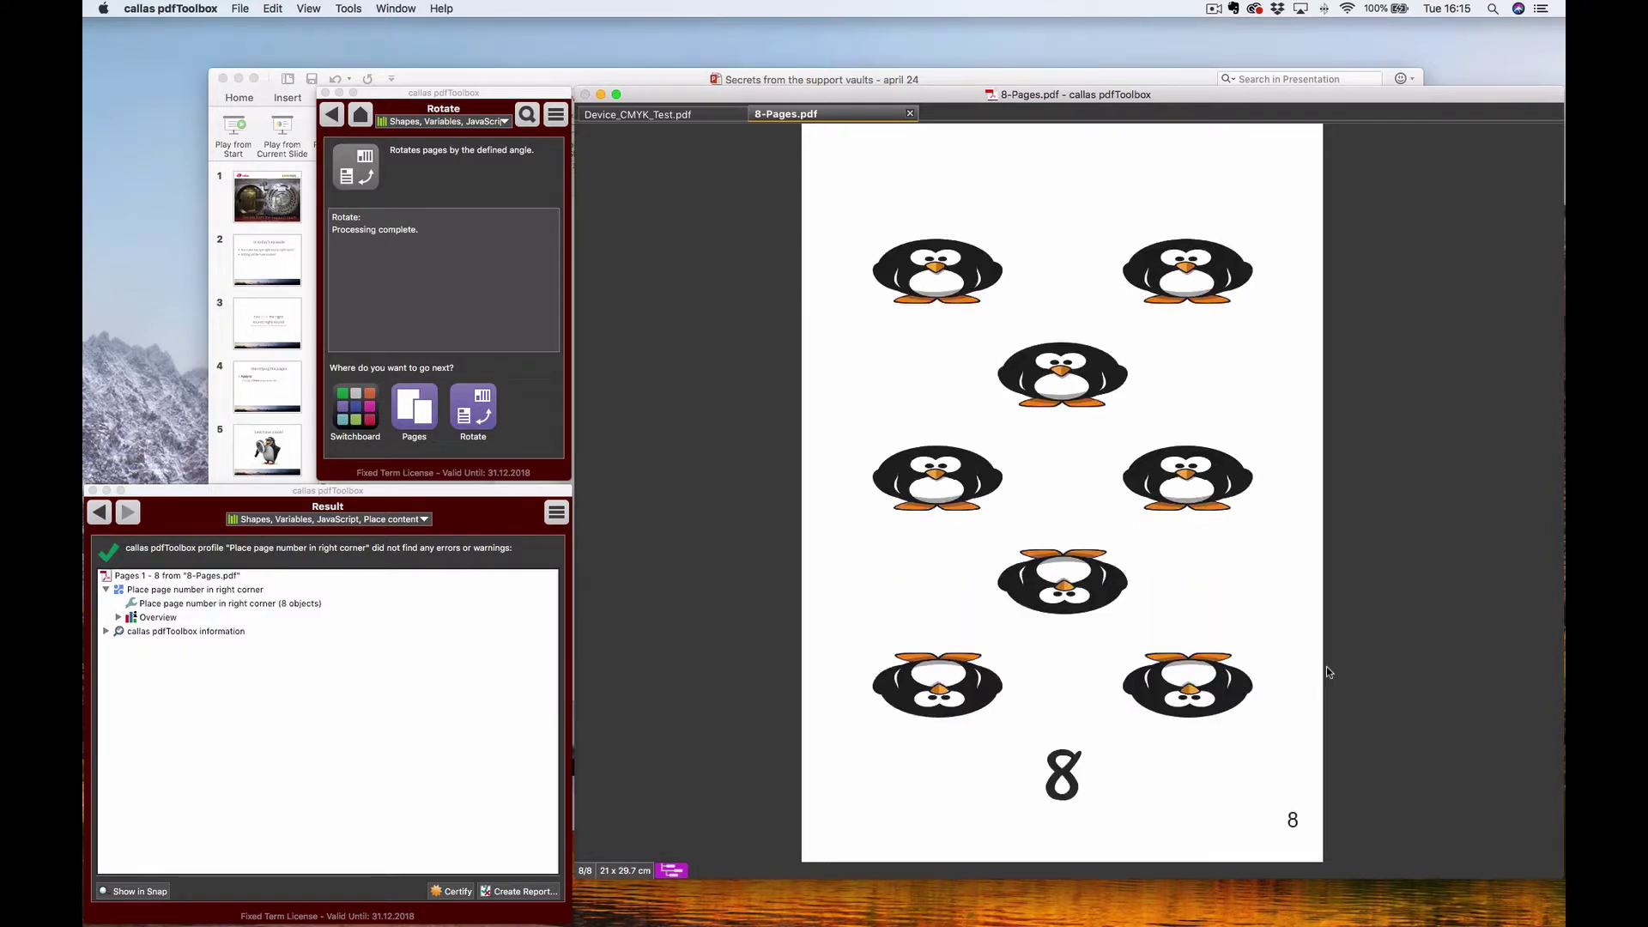
{"action": "scroll", "coordinate": [1326, 666], "scroll_direction": "up", "scroll_amount": 7}
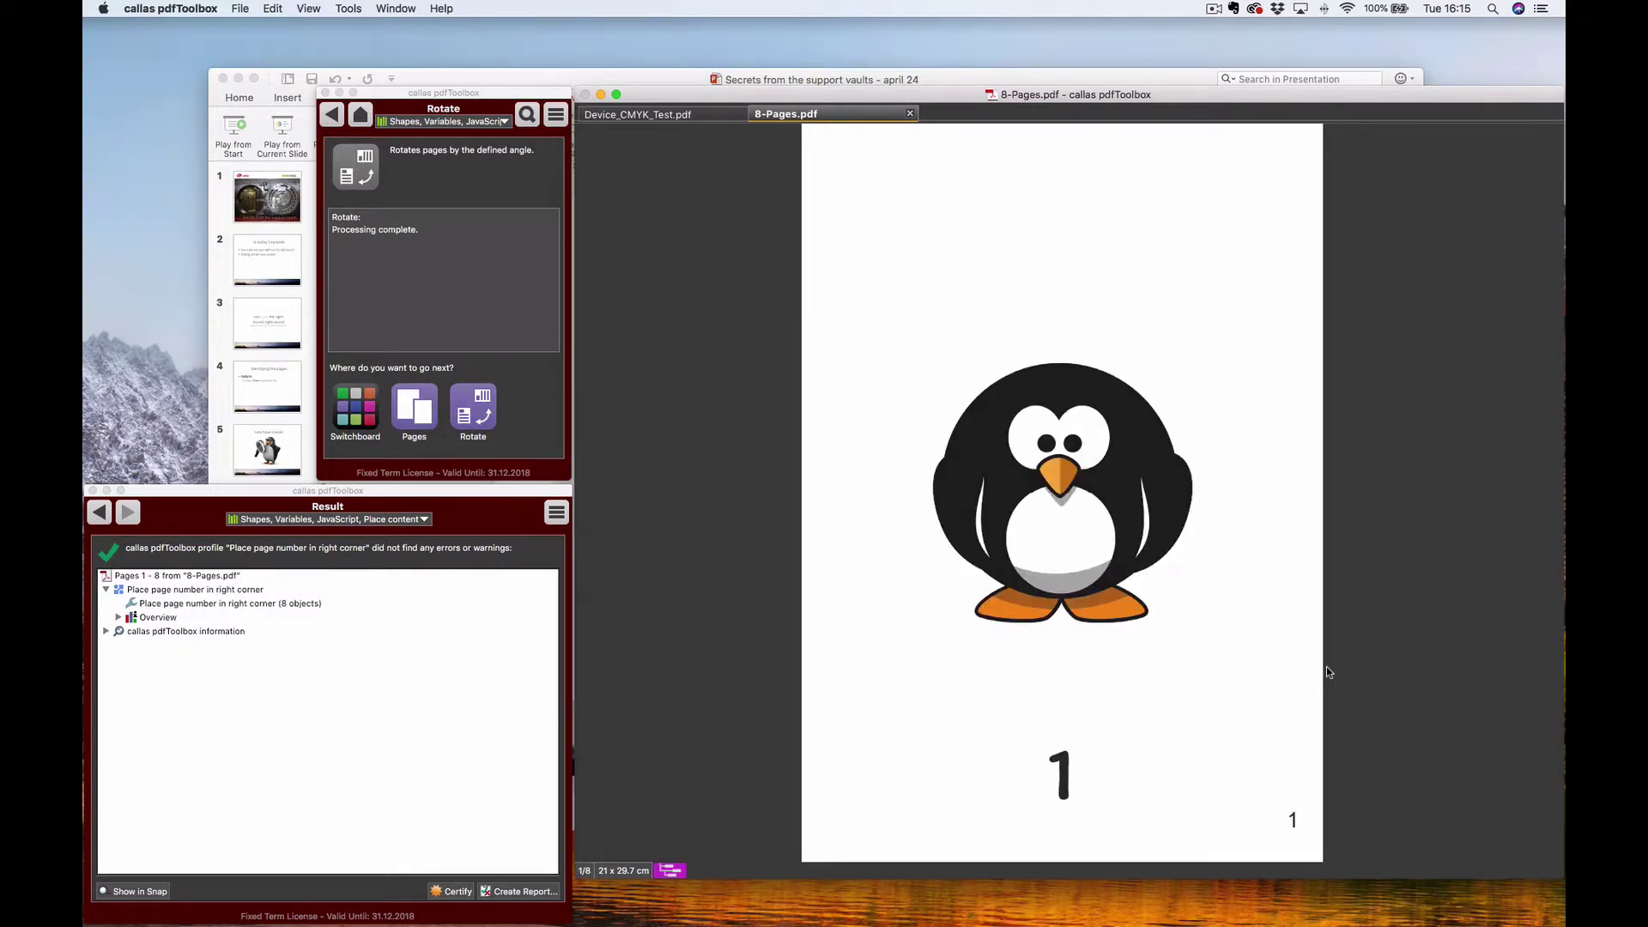
- Review the settings and fixup type of "Place page number in right corner", and close its editor without changes
{"action": "left_click", "coordinate": [100, 512]}
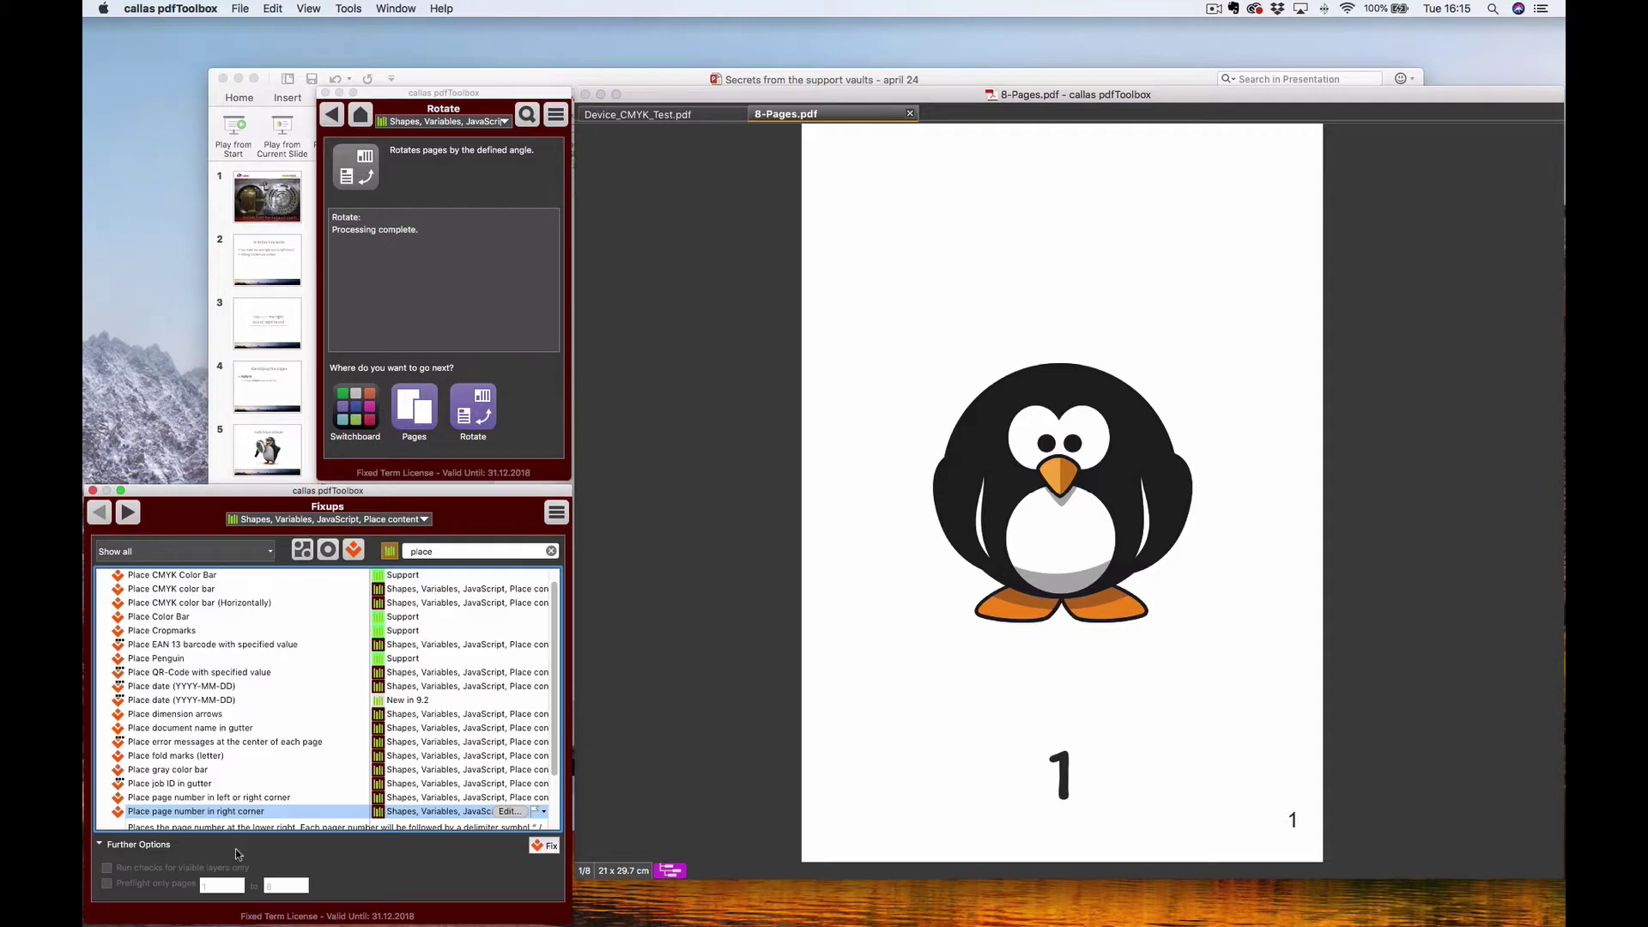
{"action": "left_click", "coordinate": [509, 811]}
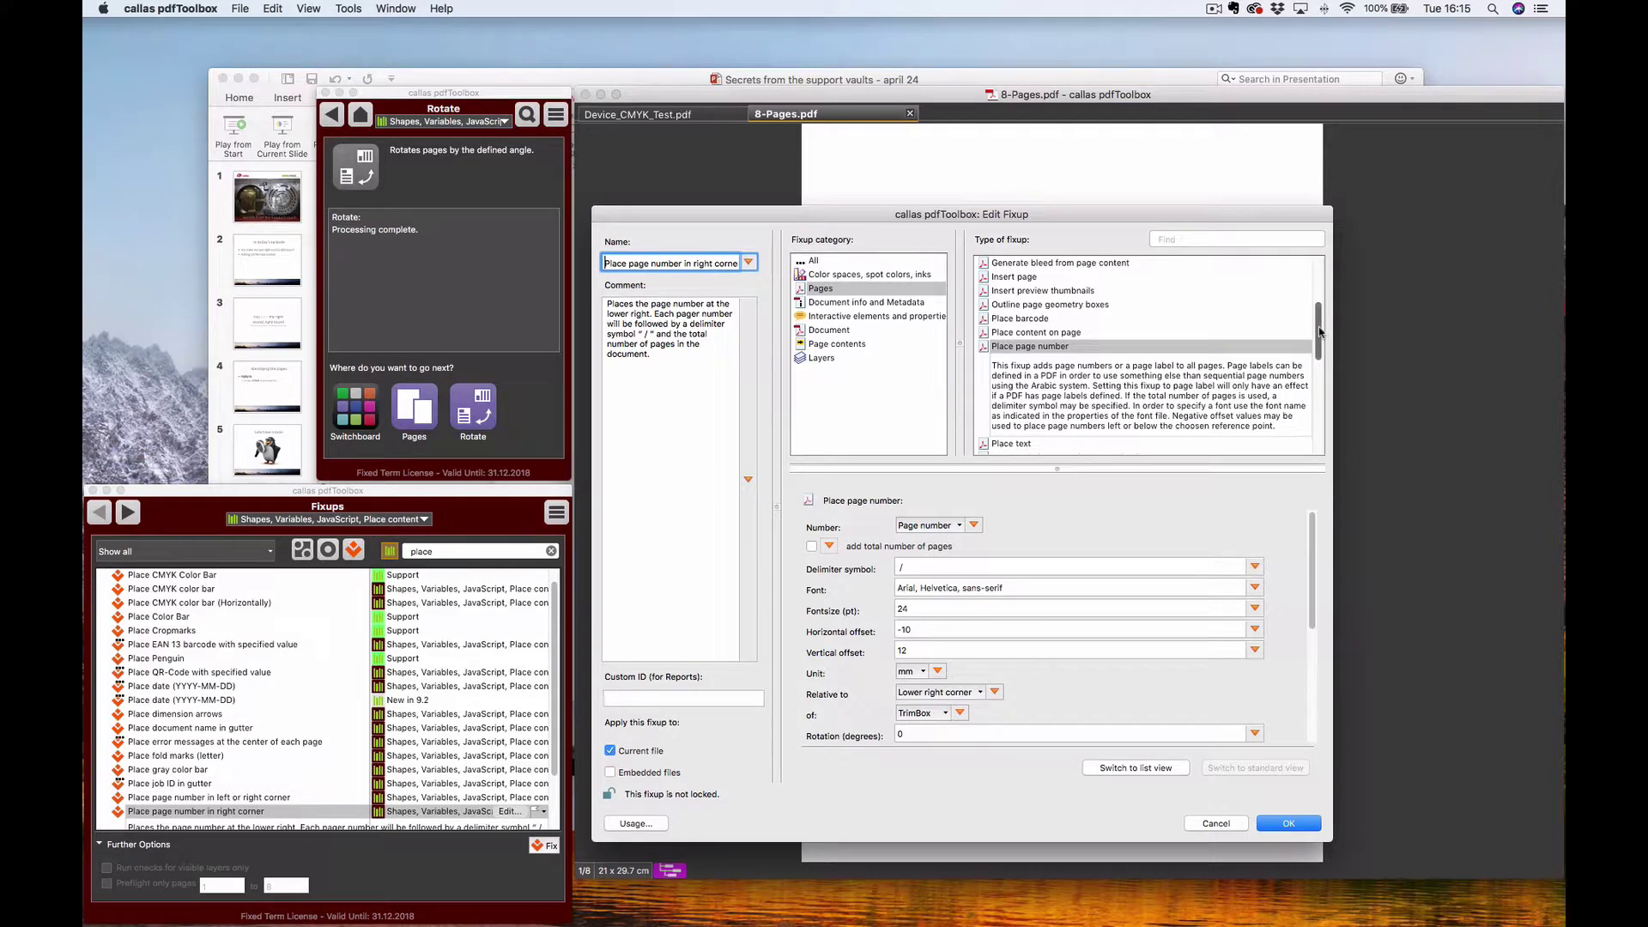
{"action": "left_click_drag", "start_coordinate": [1319, 329], "coordinate": [1323, 291]}
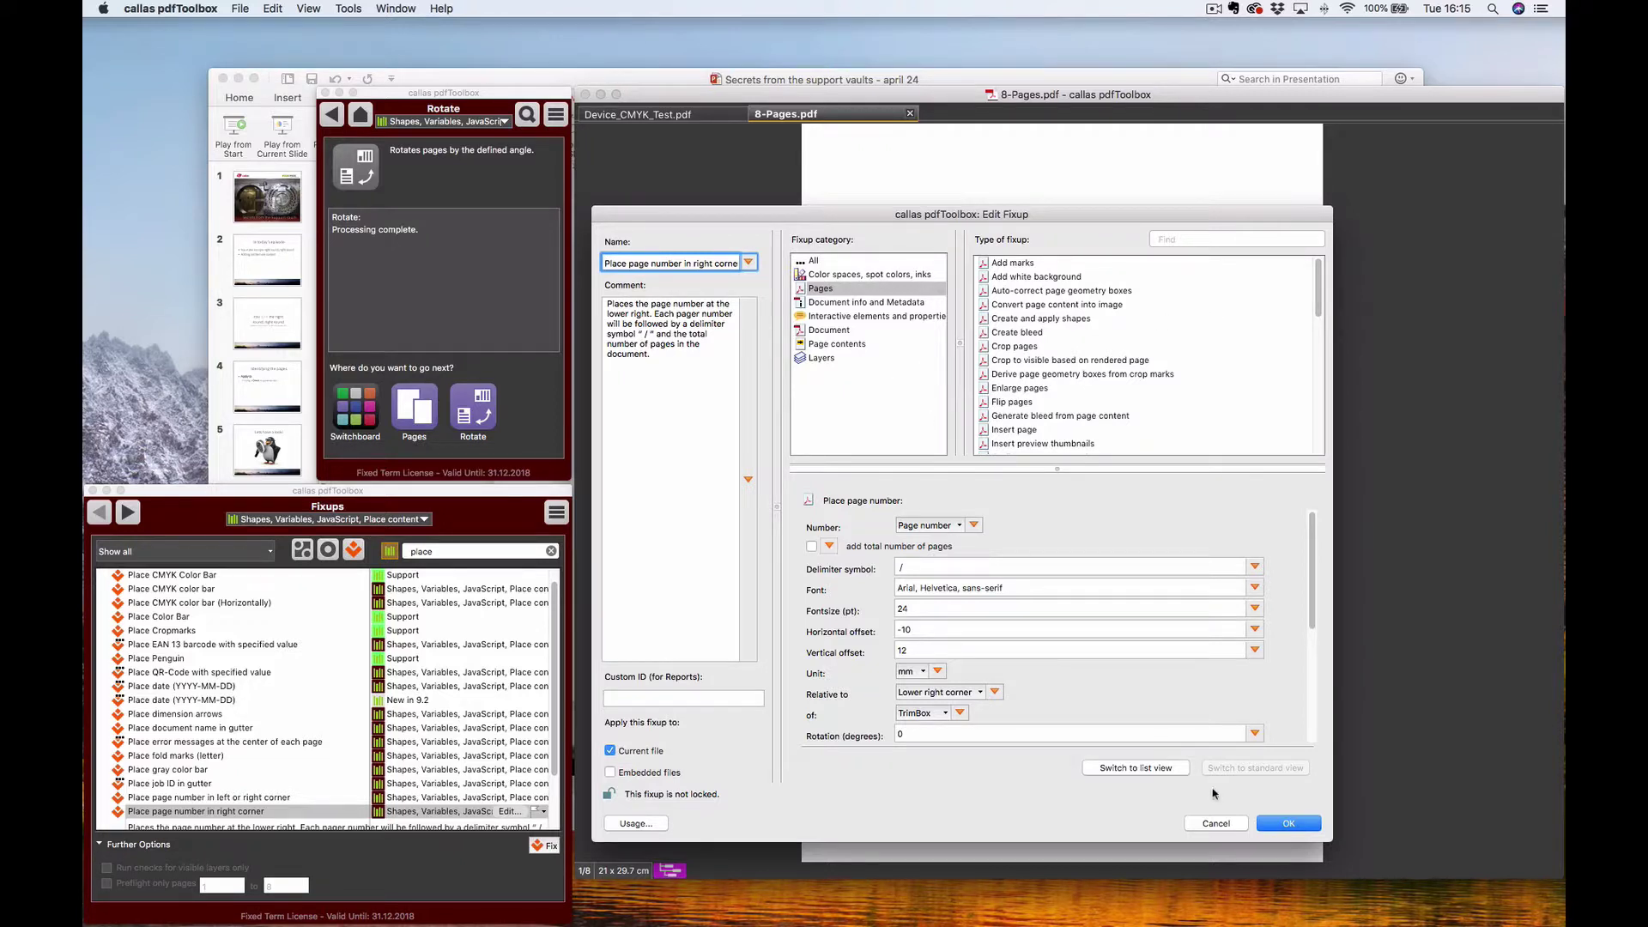
{"action": "left_click", "coordinate": [1217, 824]}
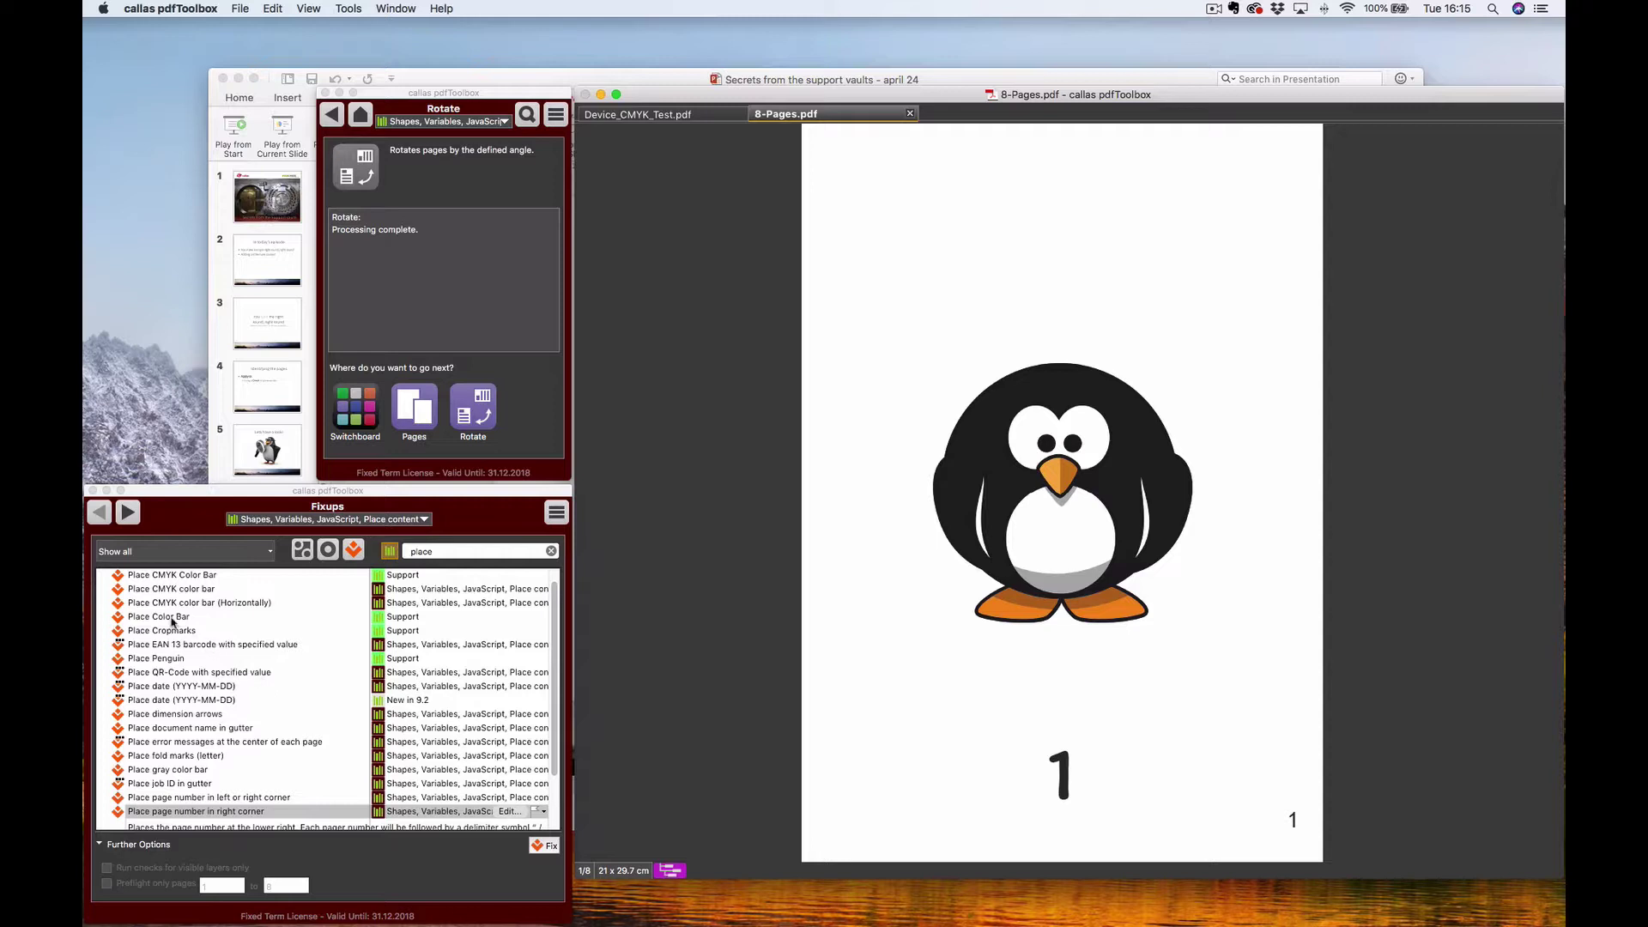
- Run the "Place Penguin" fixup on 8-Pages.pdf and save the result as 8-Pages_penguin in the Processed folder
{"action": "left_click", "coordinate": [155, 659]}
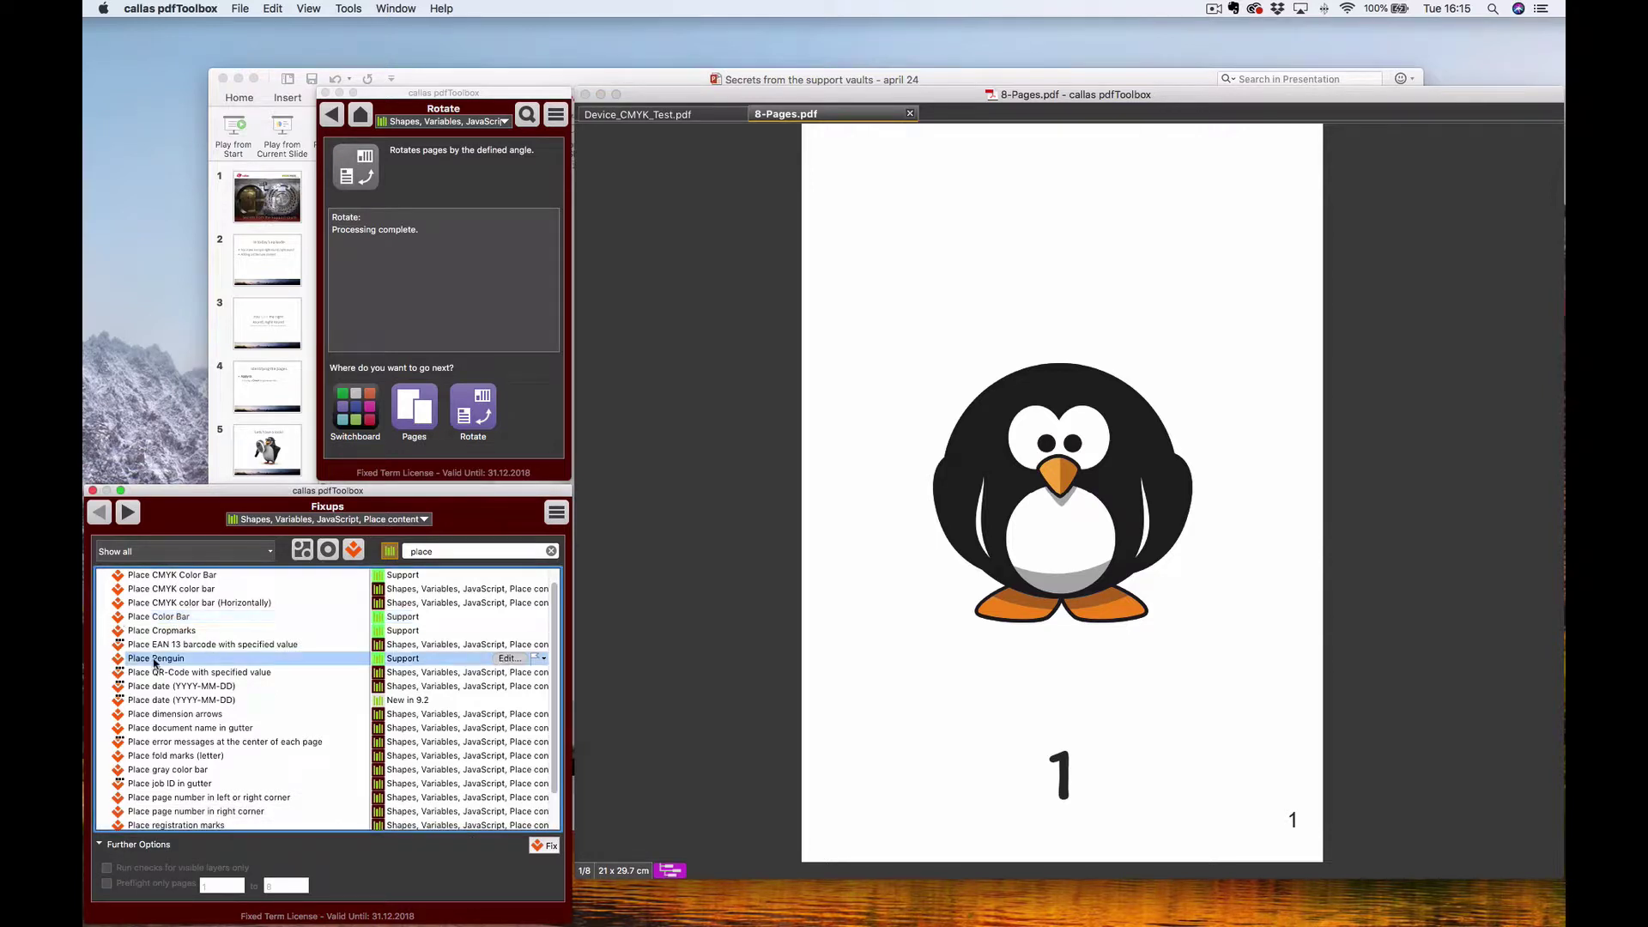
{"action": "left_click", "coordinate": [543, 846]}
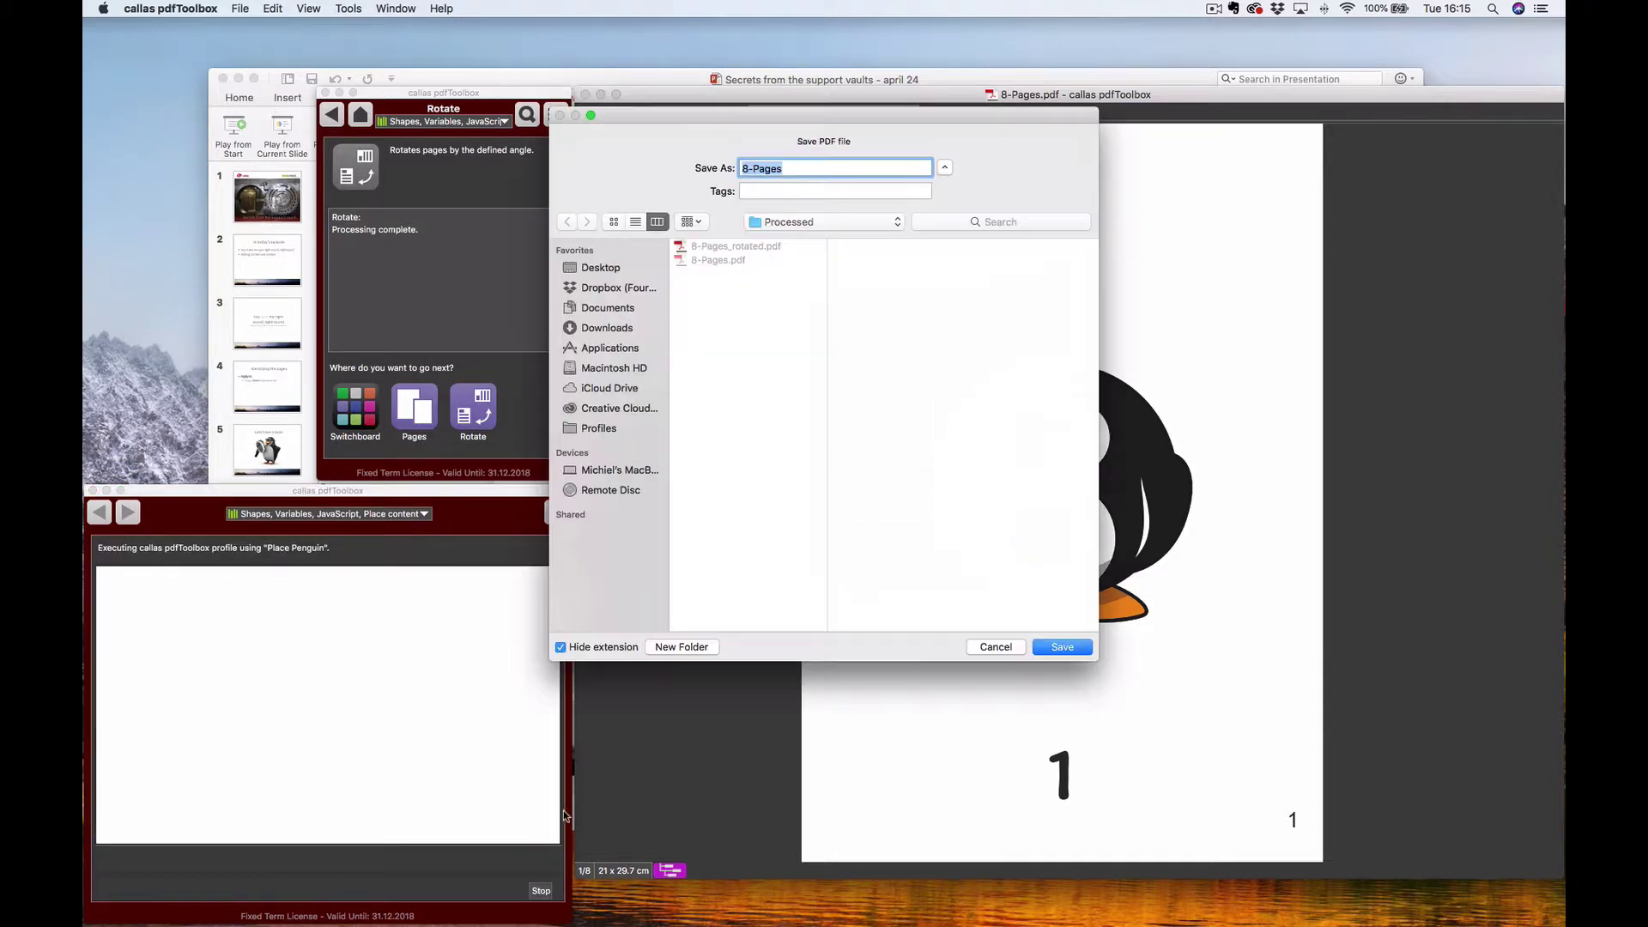
{"action": "key", "text": "Right"}
{"action": "key", "text": "Return"}
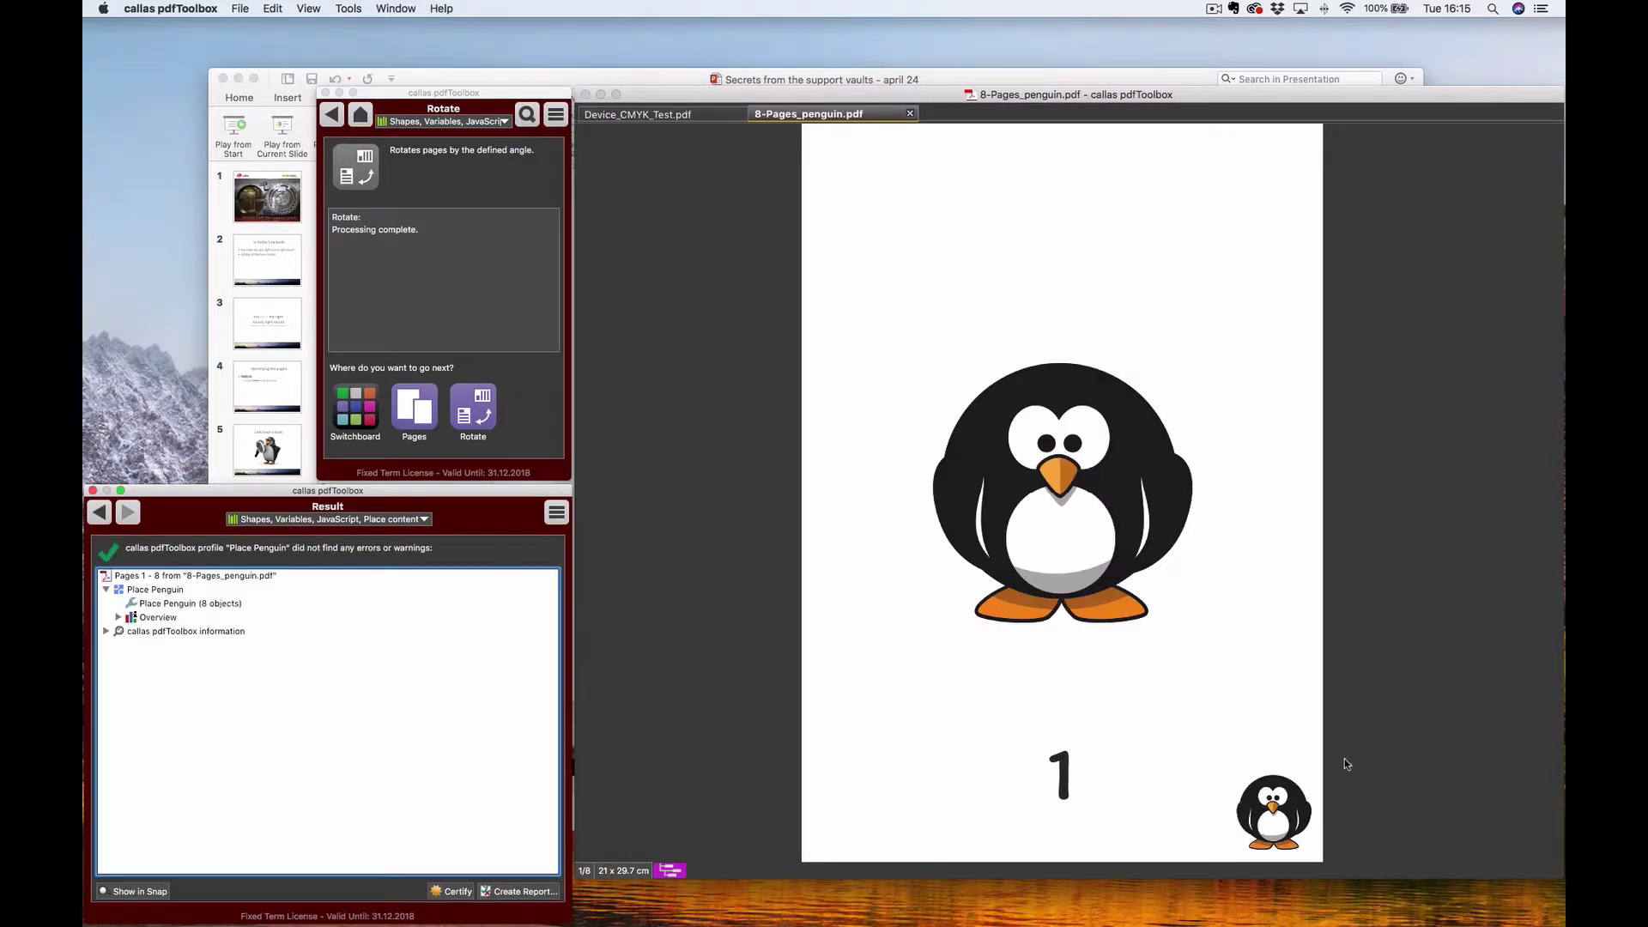
- Page through 8-Pages_penguin.pdf to page 4 and back to page 1 to check the placed penguin
{"action": "left_click", "coordinate": [1341, 728]}
{"action": "key", "text": "Right"}
{"action": "key", "text": "Right"}
{"action": "key", "text": "Right"}
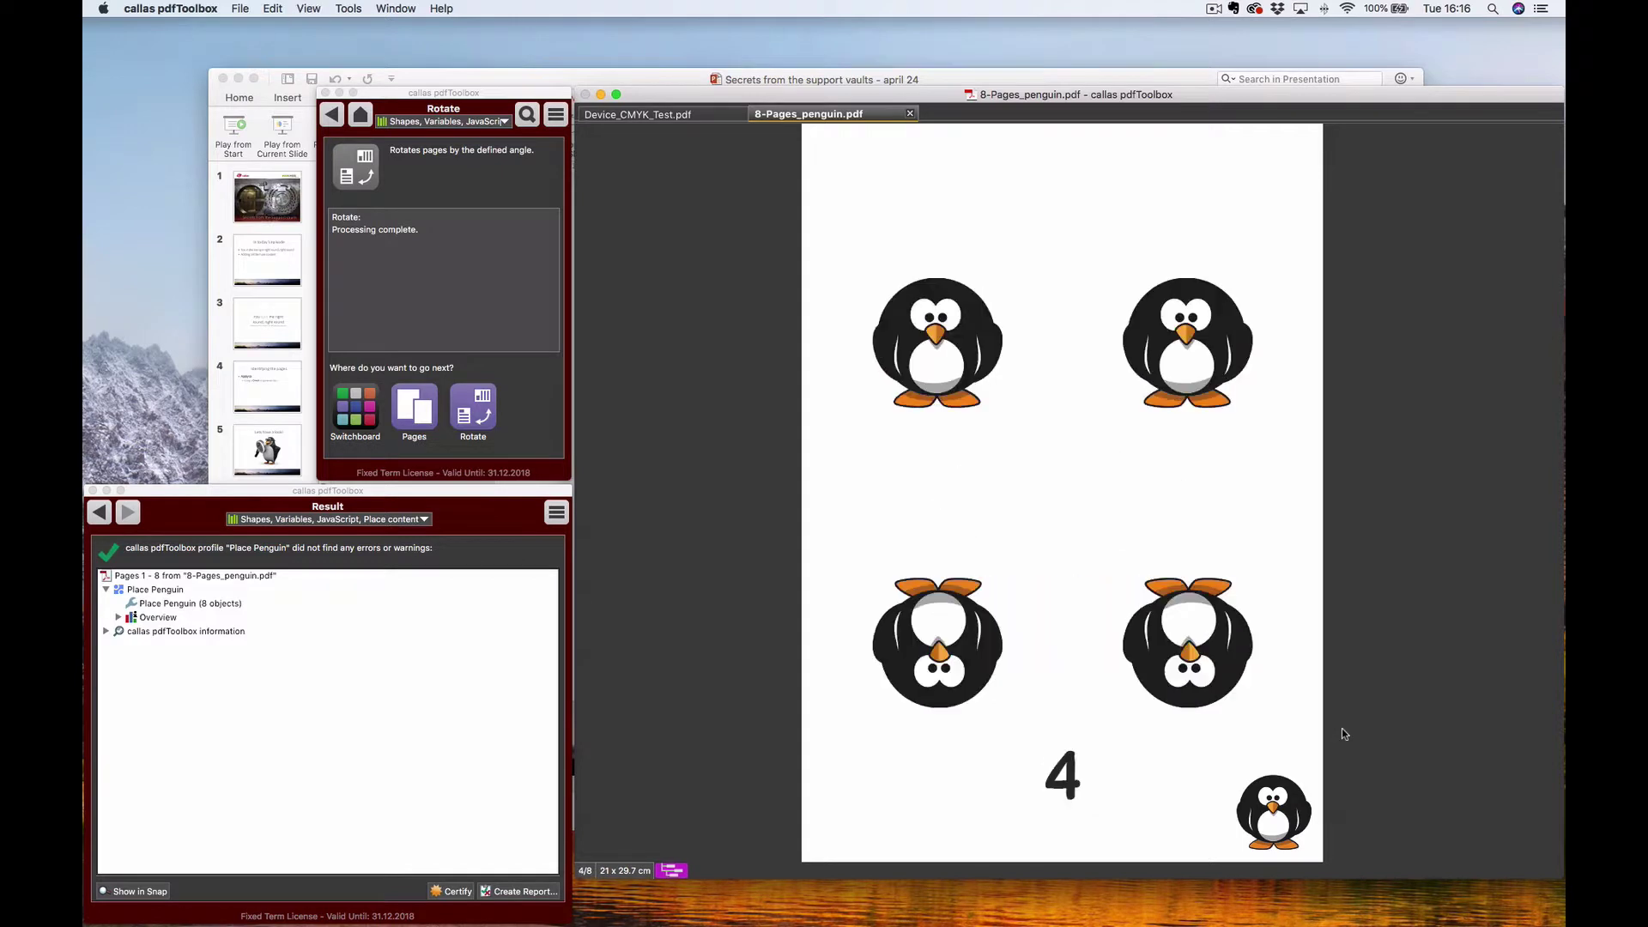
{"action": "key", "text": "Left"}
{"action": "key", "text": "Left"}
{"action": "key", "text": "Left"}
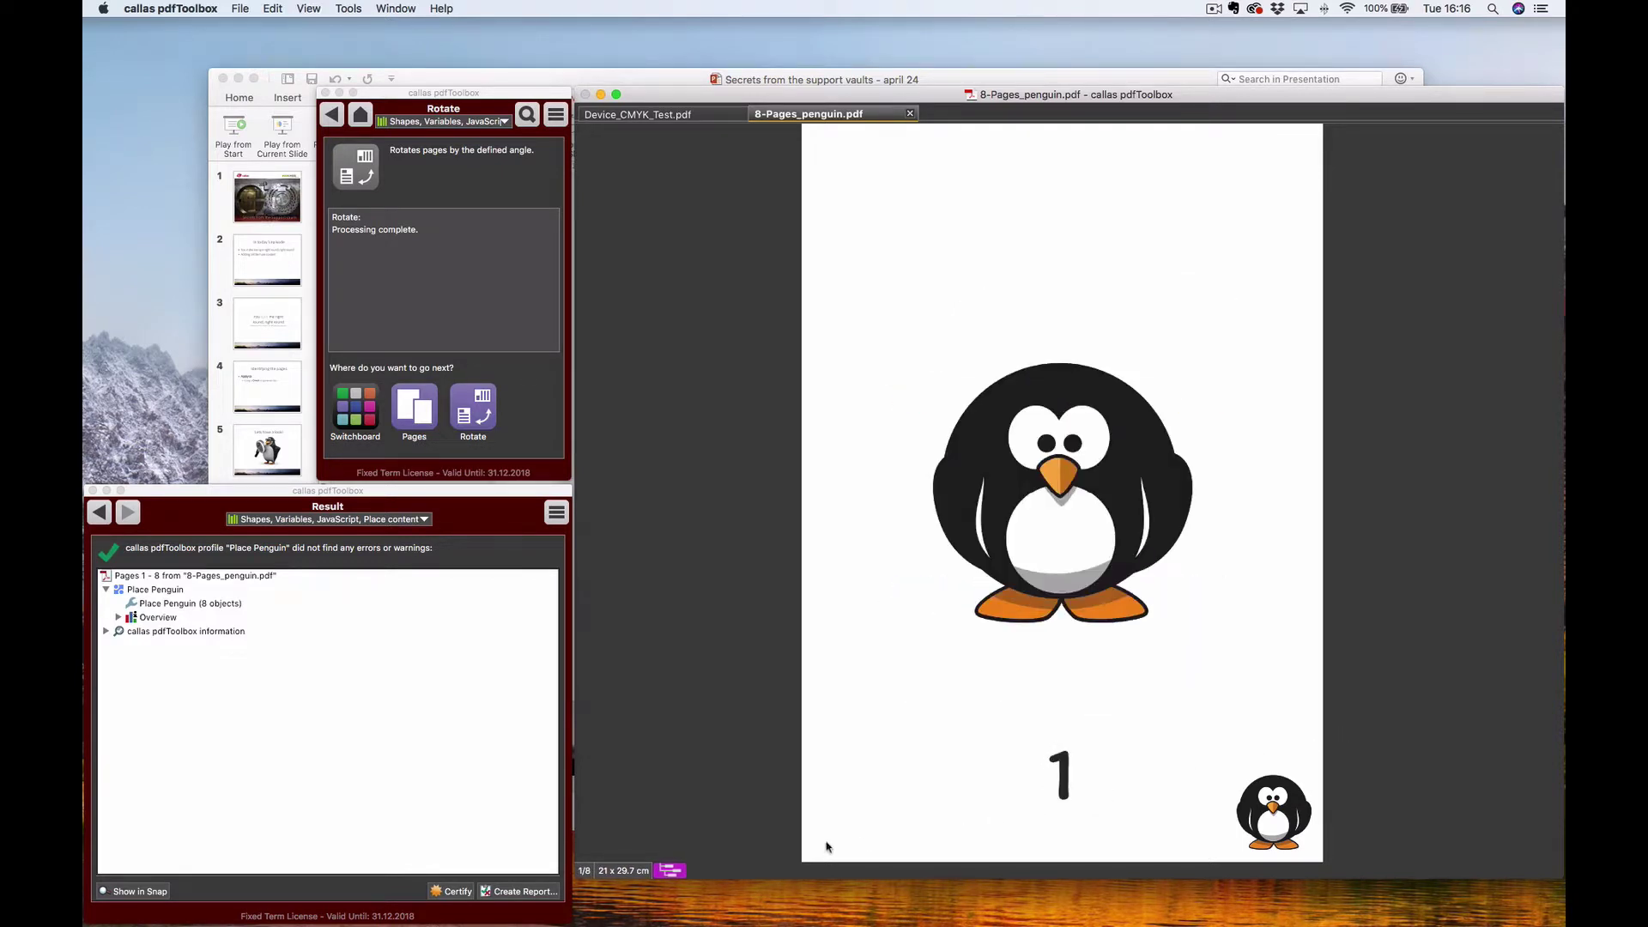
- Open the "Place Penguin" fixup for editing and show the folder with configuration files in Finder
{"action": "left_click", "coordinate": [101, 514]}
{"action": "left_click", "coordinate": [508, 673]}
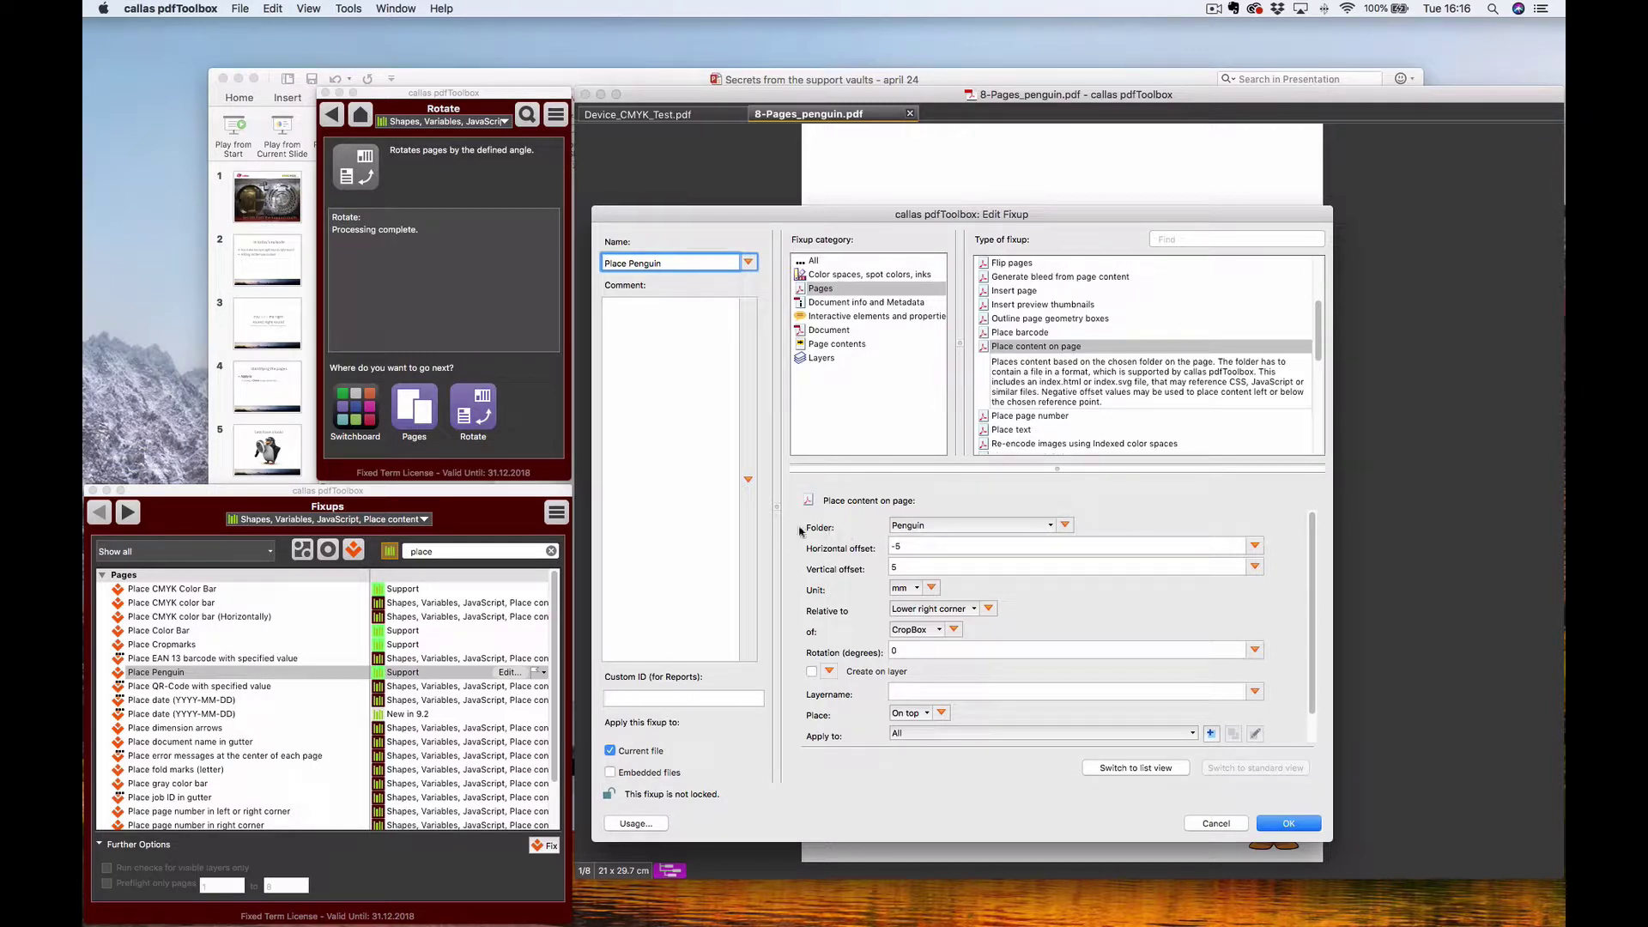
{"action": "left_click", "coordinate": [893, 526]}
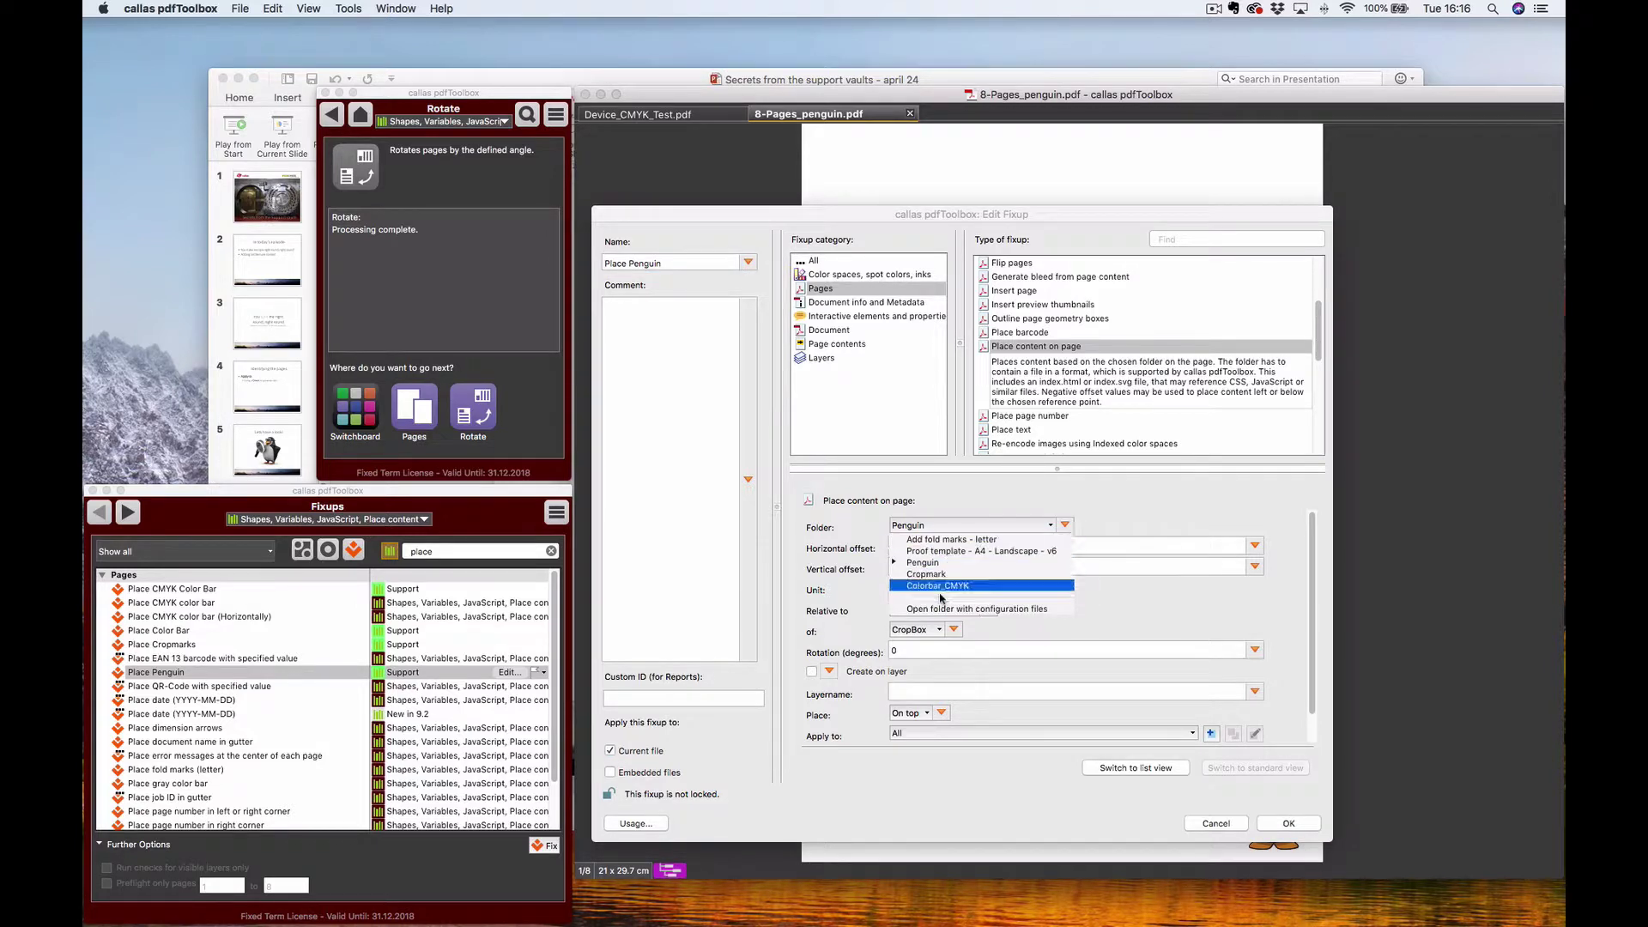
{"action": "left_click", "coordinate": [987, 610]}
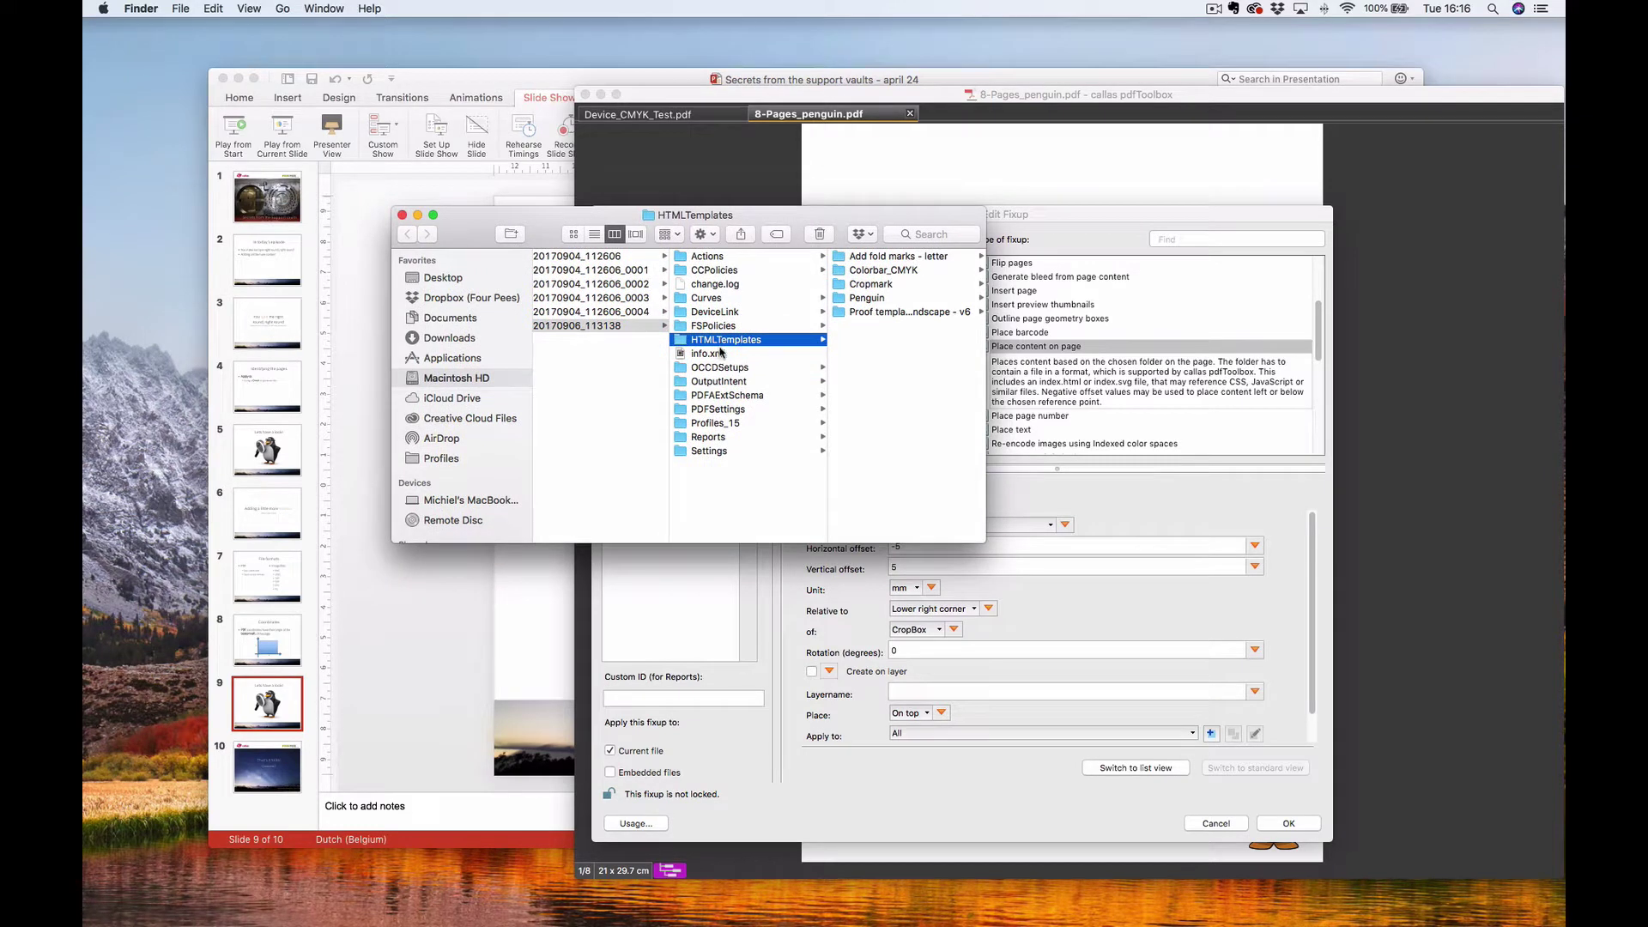
- Inspect the index.html file and the fonts and styles subfolders of the "Add fold marks - letter" template
{"action": "left_click", "coordinate": [905, 257]}
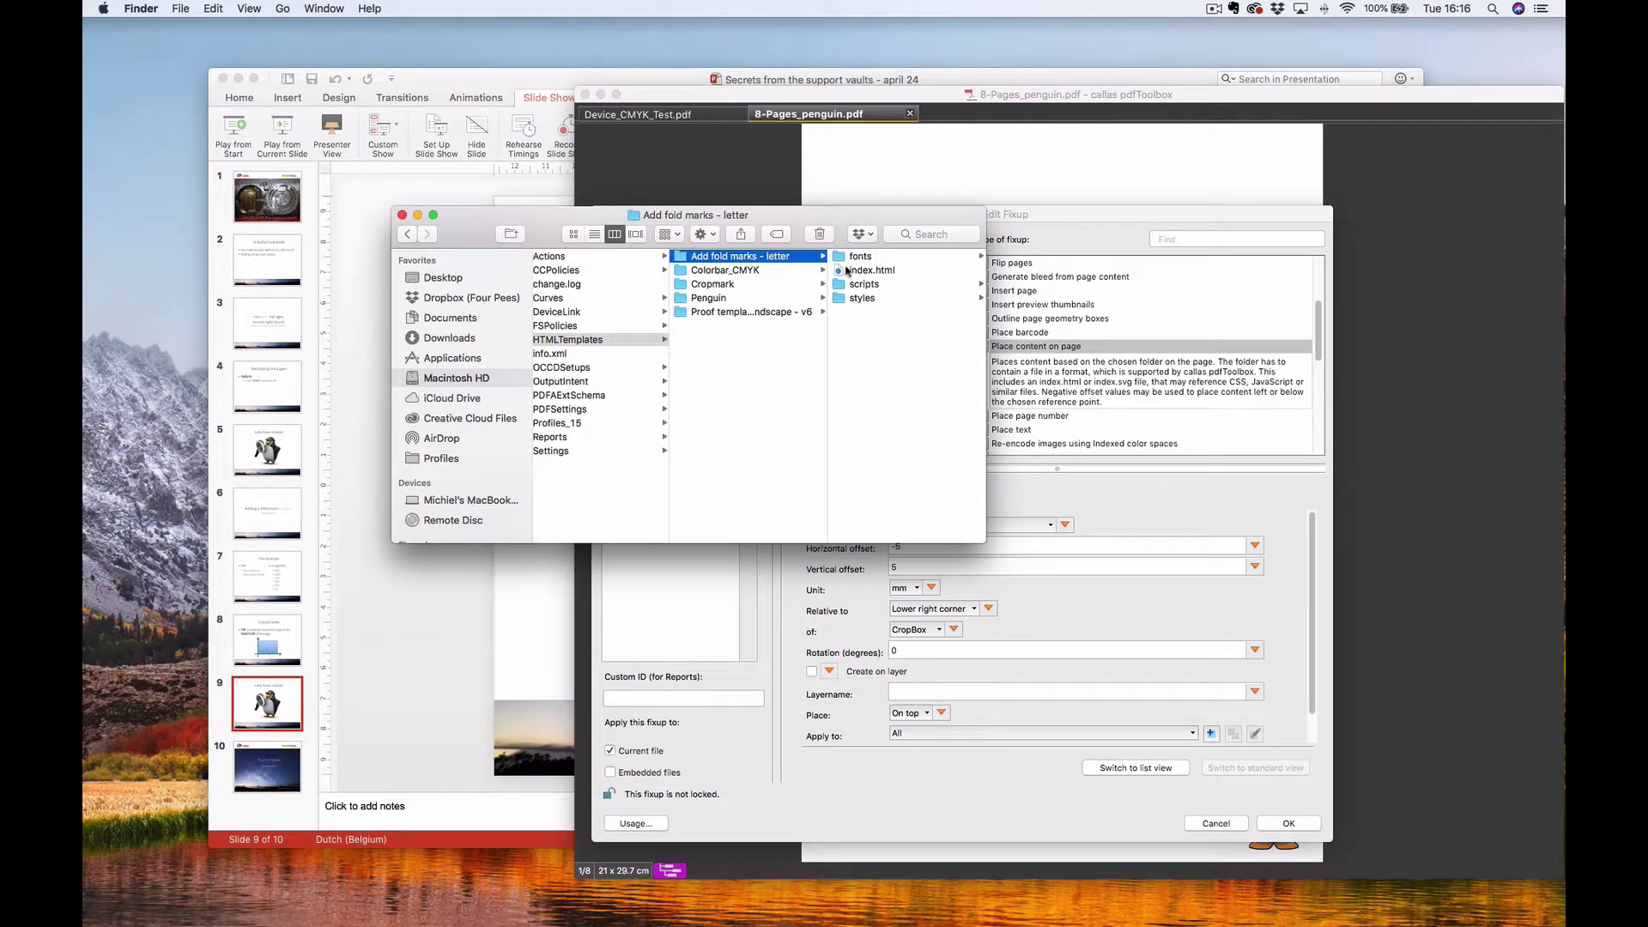
{"action": "left_click", "coordinate": [872, 271]}
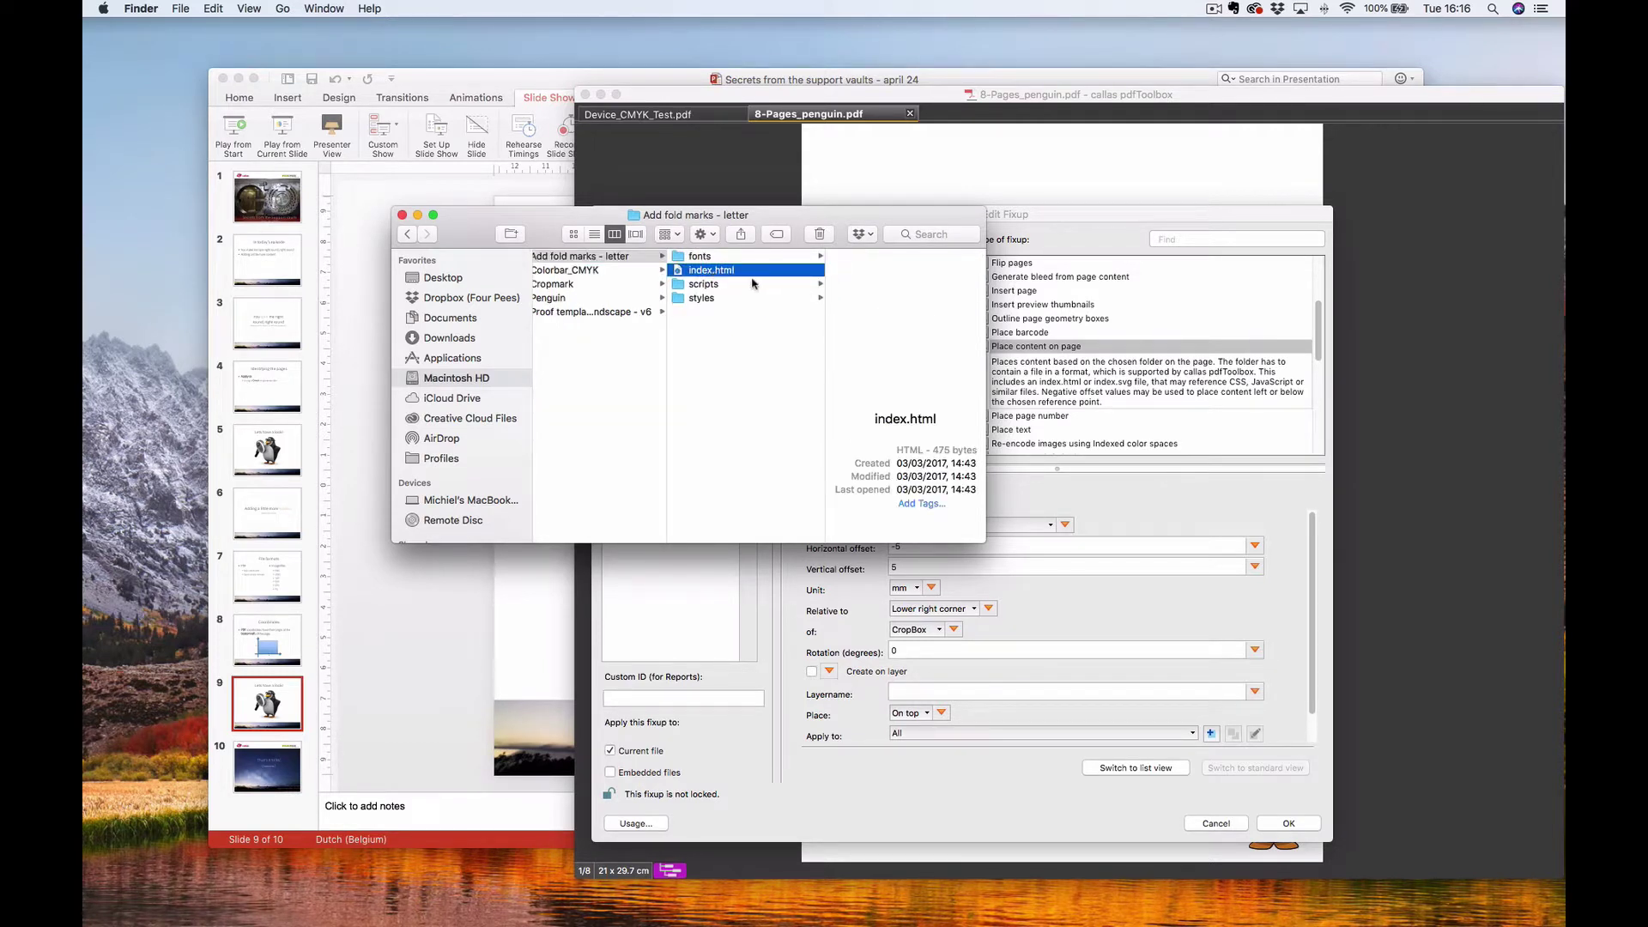
{"action": "left_click", "coordinate": [721, 259]}
{"action": "left_click", "coordinate": [721, 299]}
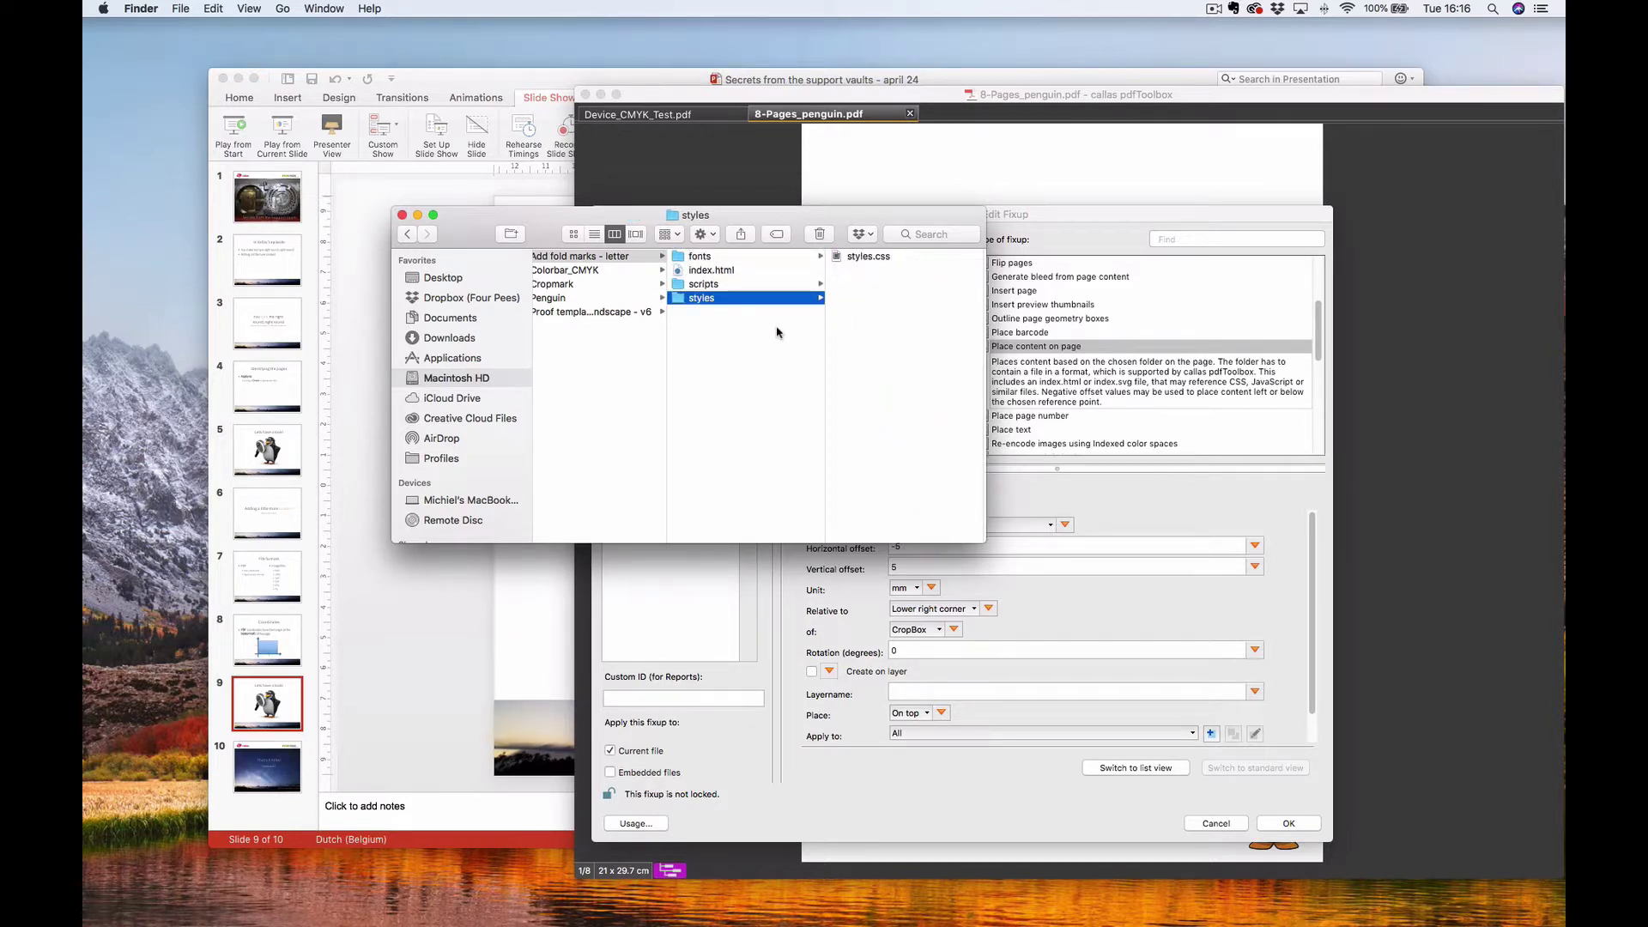
- Go through the template folders to Penguin and preview its Penguin.png image
{"action": "key", "text": "Left"}
{"action": "key", "text": "Down"}
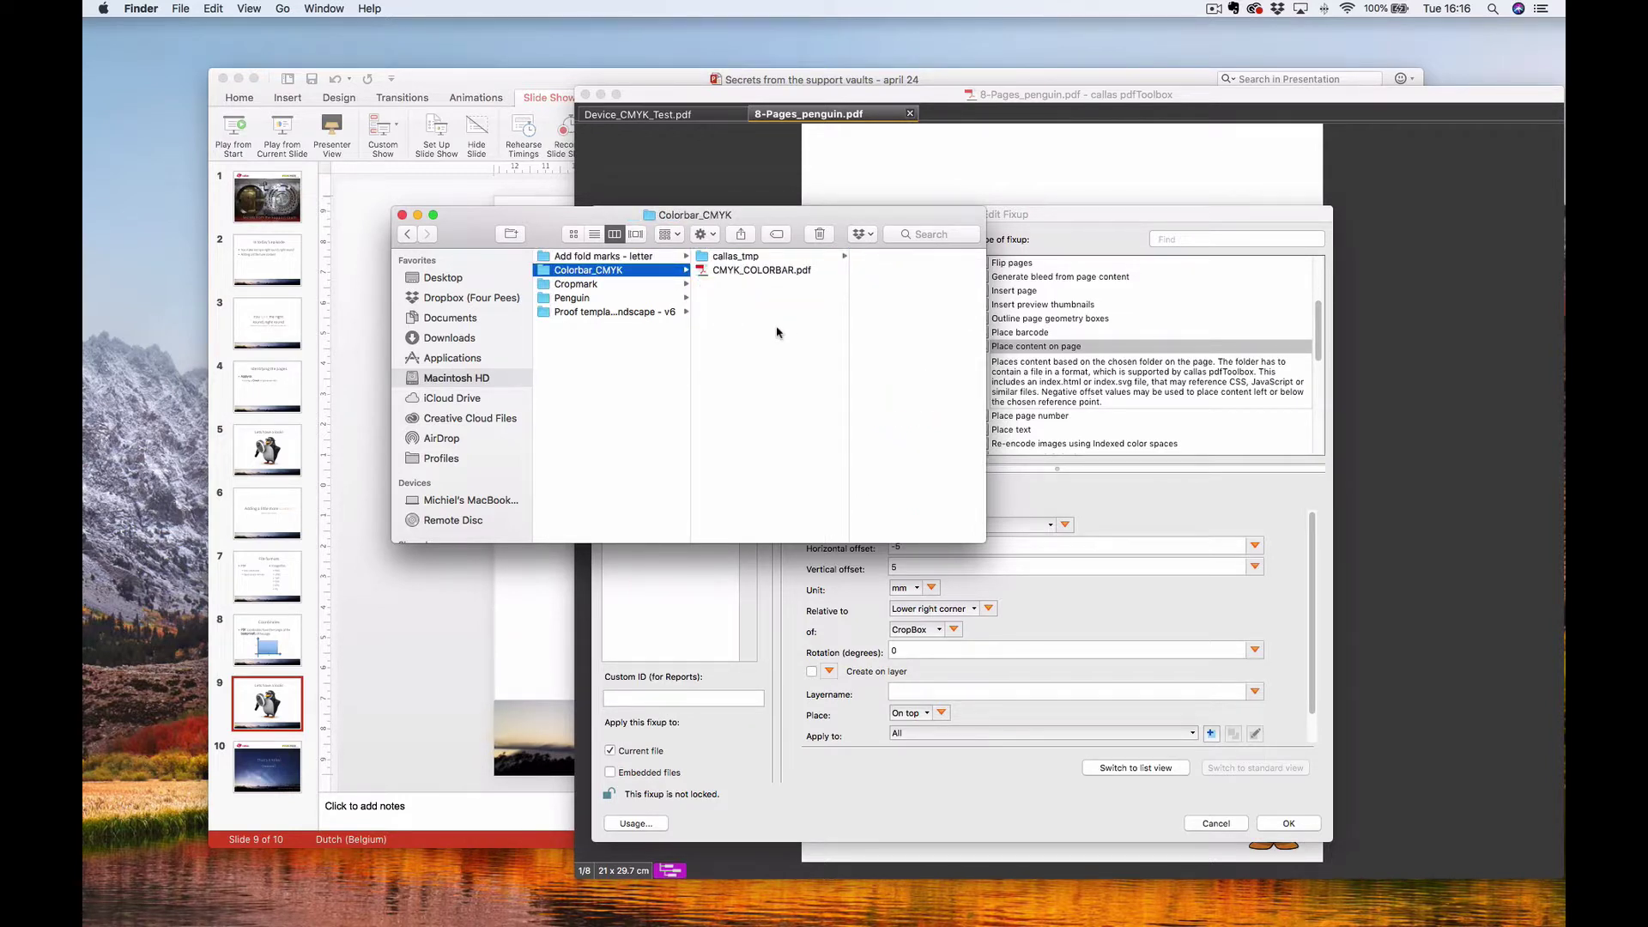
{"action": "key", "text": "Down"}
{"action": "key", "text": "Down"}
{"action": "key", "text": "Right"}
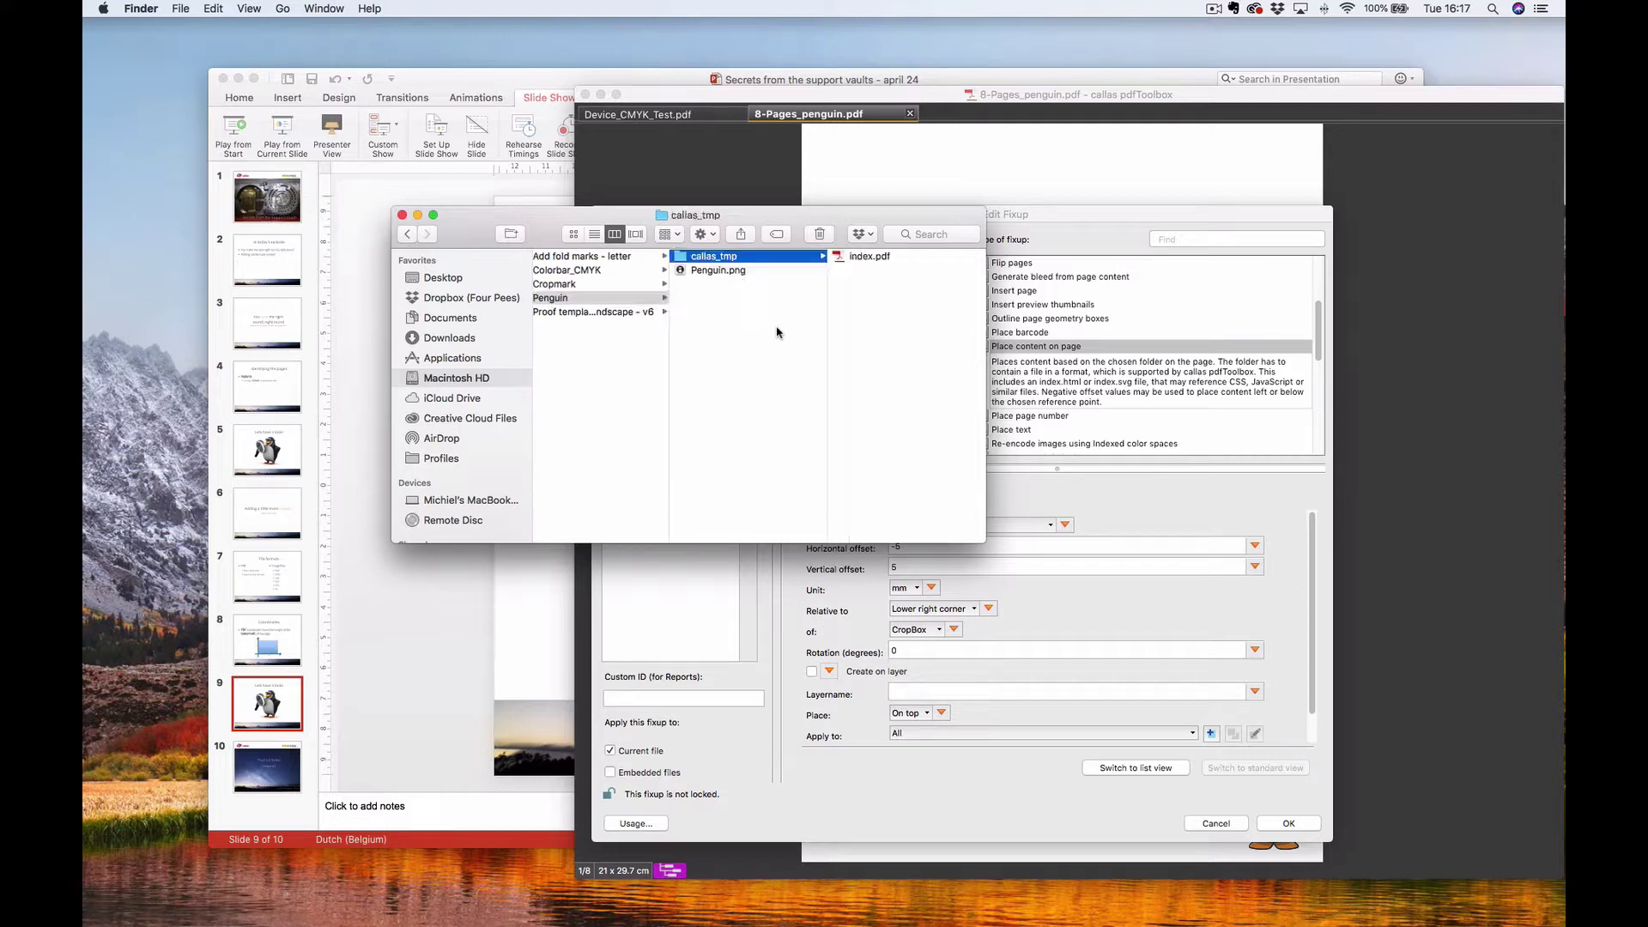
{"action": "key", "text": "Down"}
{"action": "key", "text": "space"}
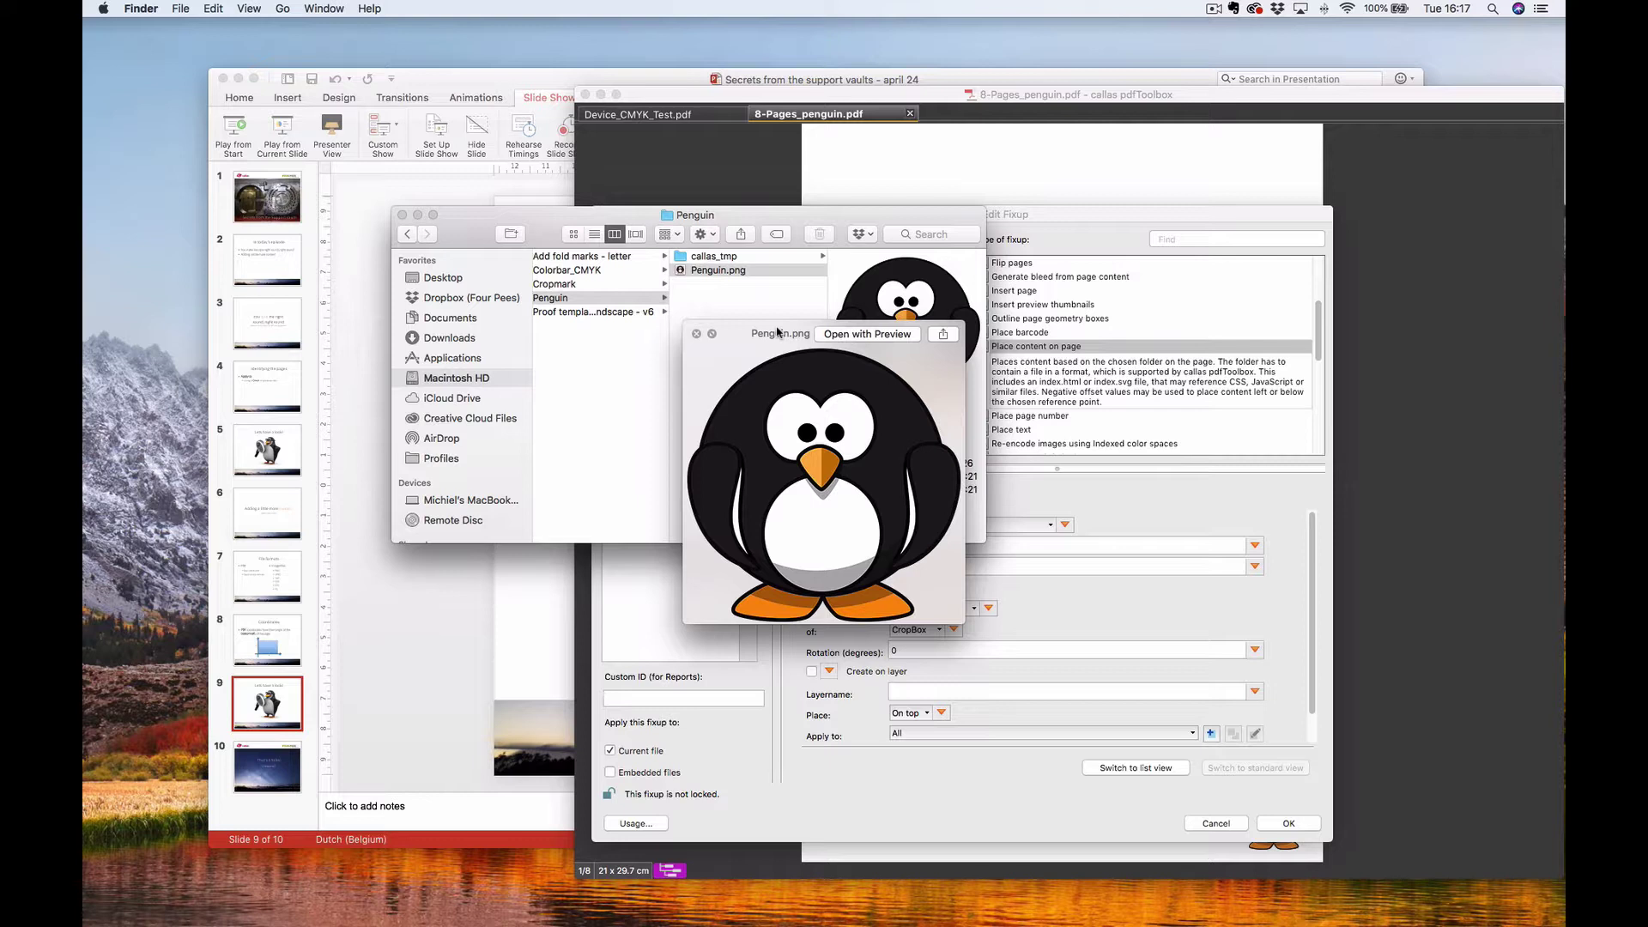
{"action": "key", "text": "space"}
- Inspect index.pdf in the Penguin template's callas_tmp folder and return to the Penguin folder
{"action": "scroll", "coordinate": [764, 318], "scroll_direction": "left", "scroll_amount": 2}
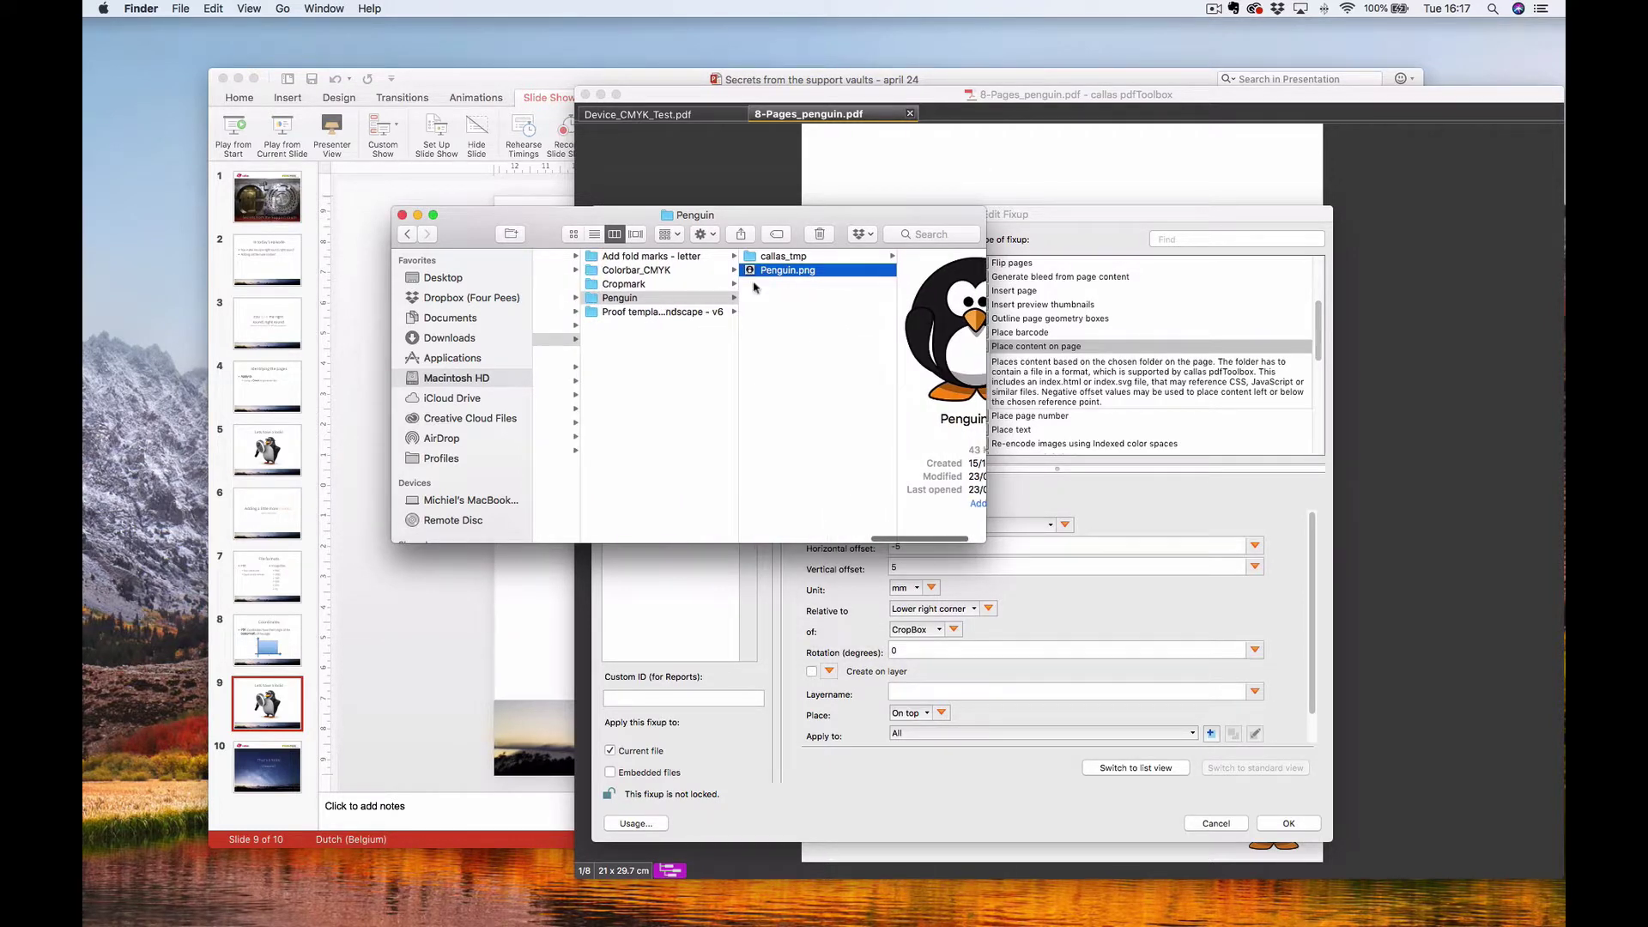
{"action": "left_click", "coordinate": [797, 257]}
{"action": "left_click", "coordinate": [874, 258]}
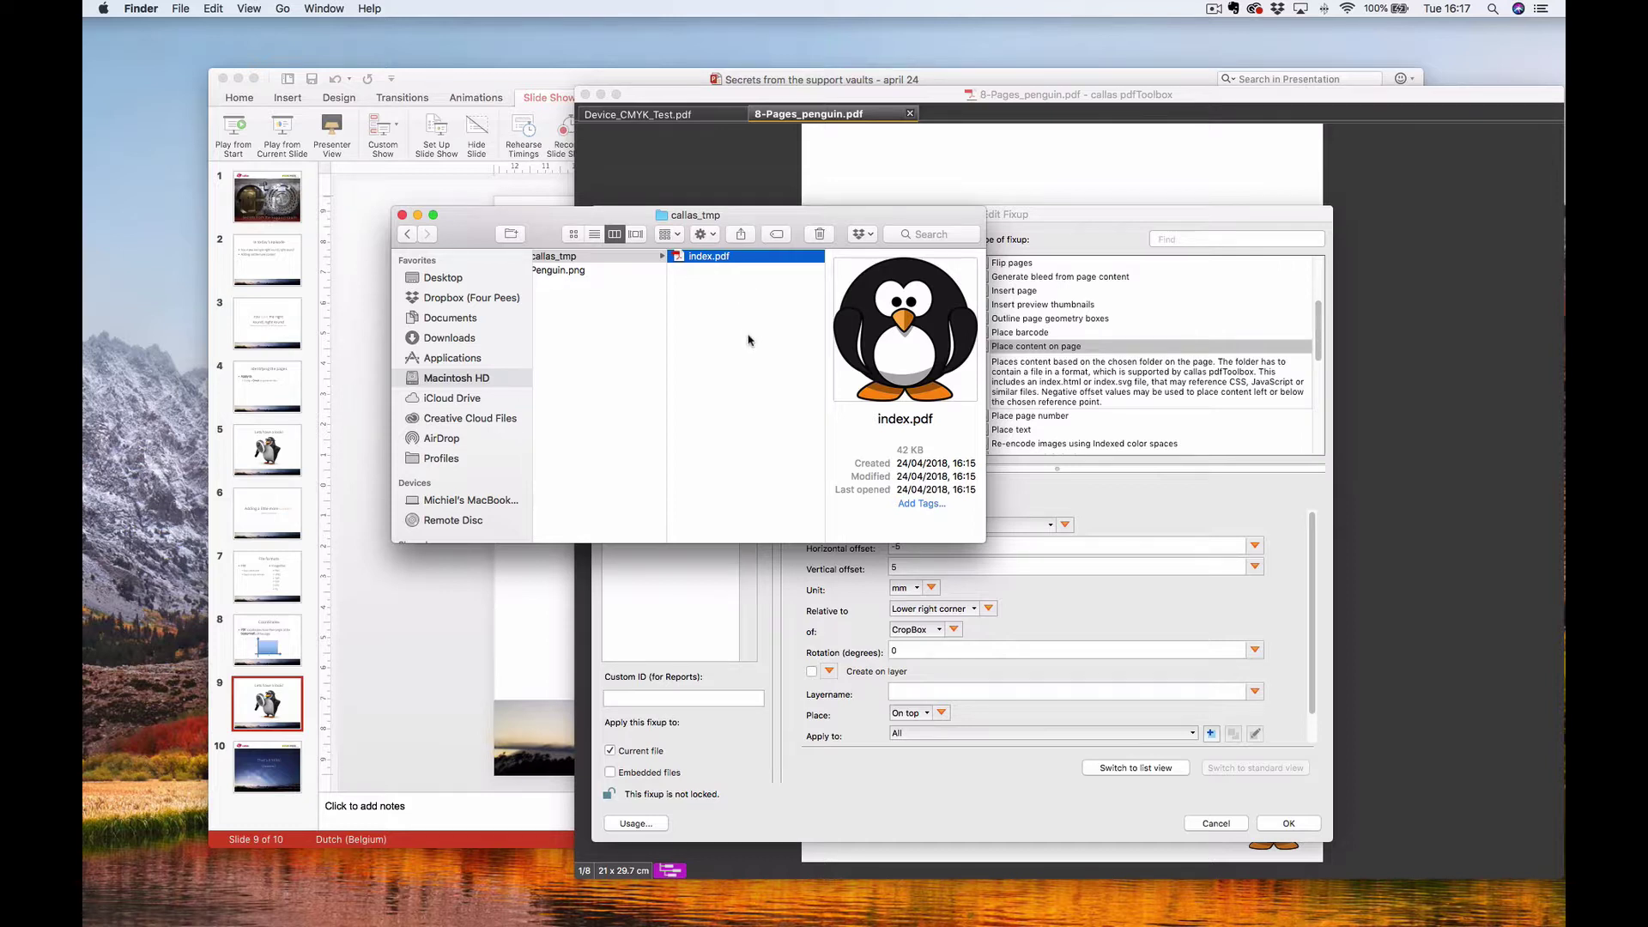
{"action": "key", "text": "Left"}
{"action": "key", "text": "Left"}
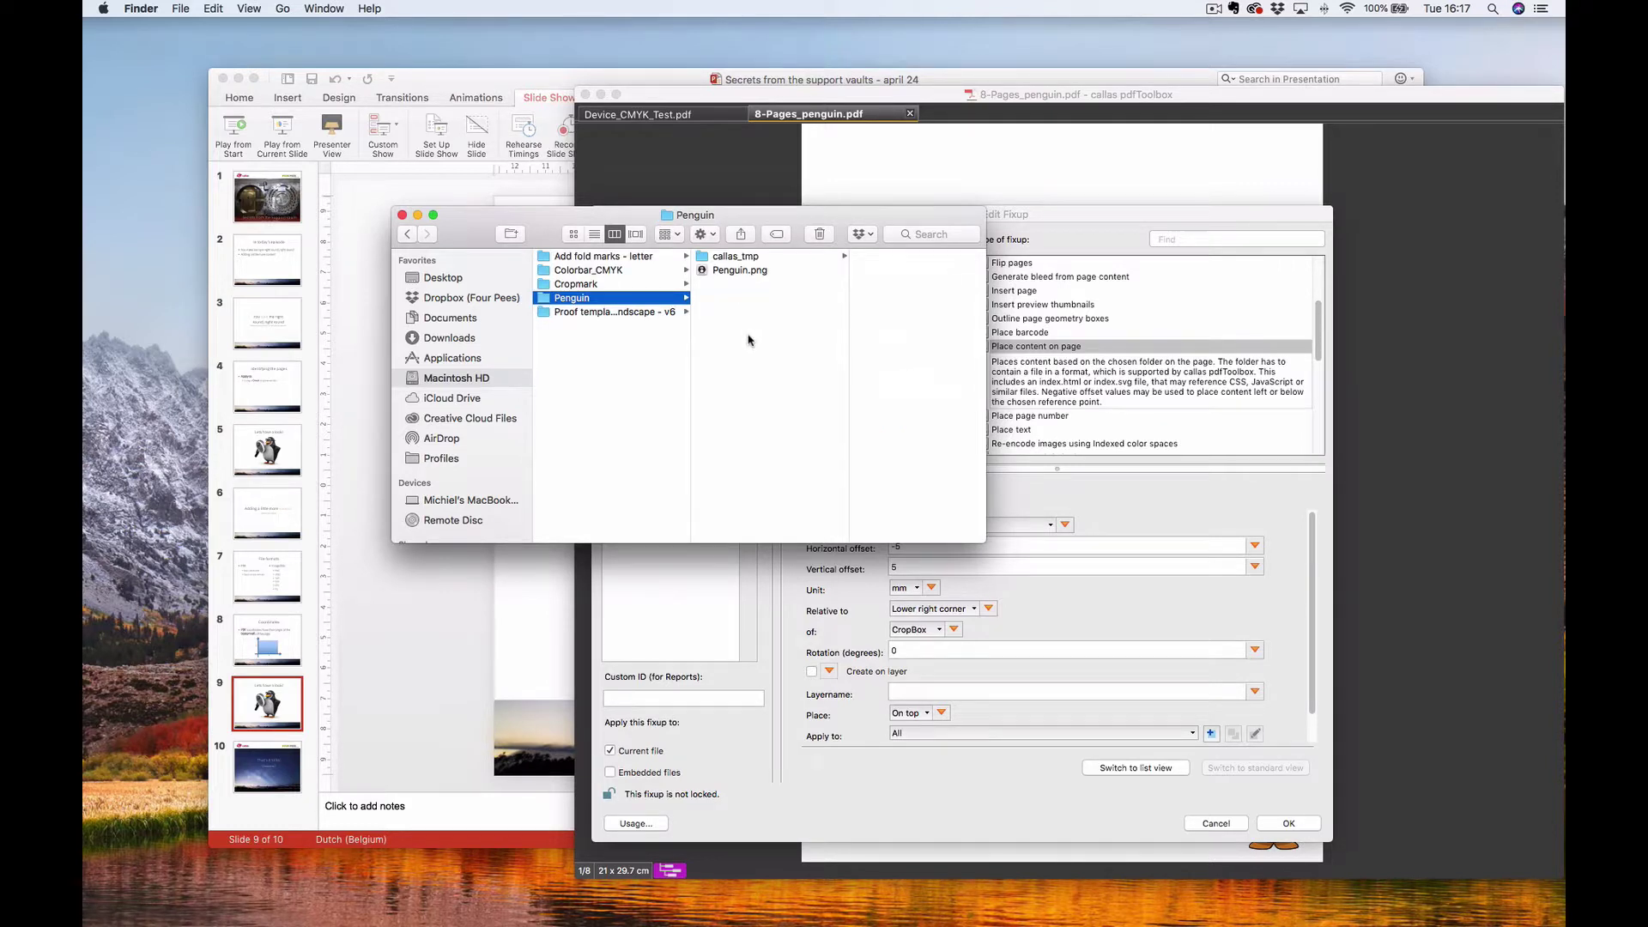
- Look at the Cropmark folder, preview CMYK_COLORBAR.pdf in Colorbar_CMYK, and return to the fixup editor in pdfToolbox
{"action": "key", "text": "Up"}
{"action": "key", "text": "Down"}
{"action": "key", "text": "Up"}
{"action": "key", "text": "Up"}
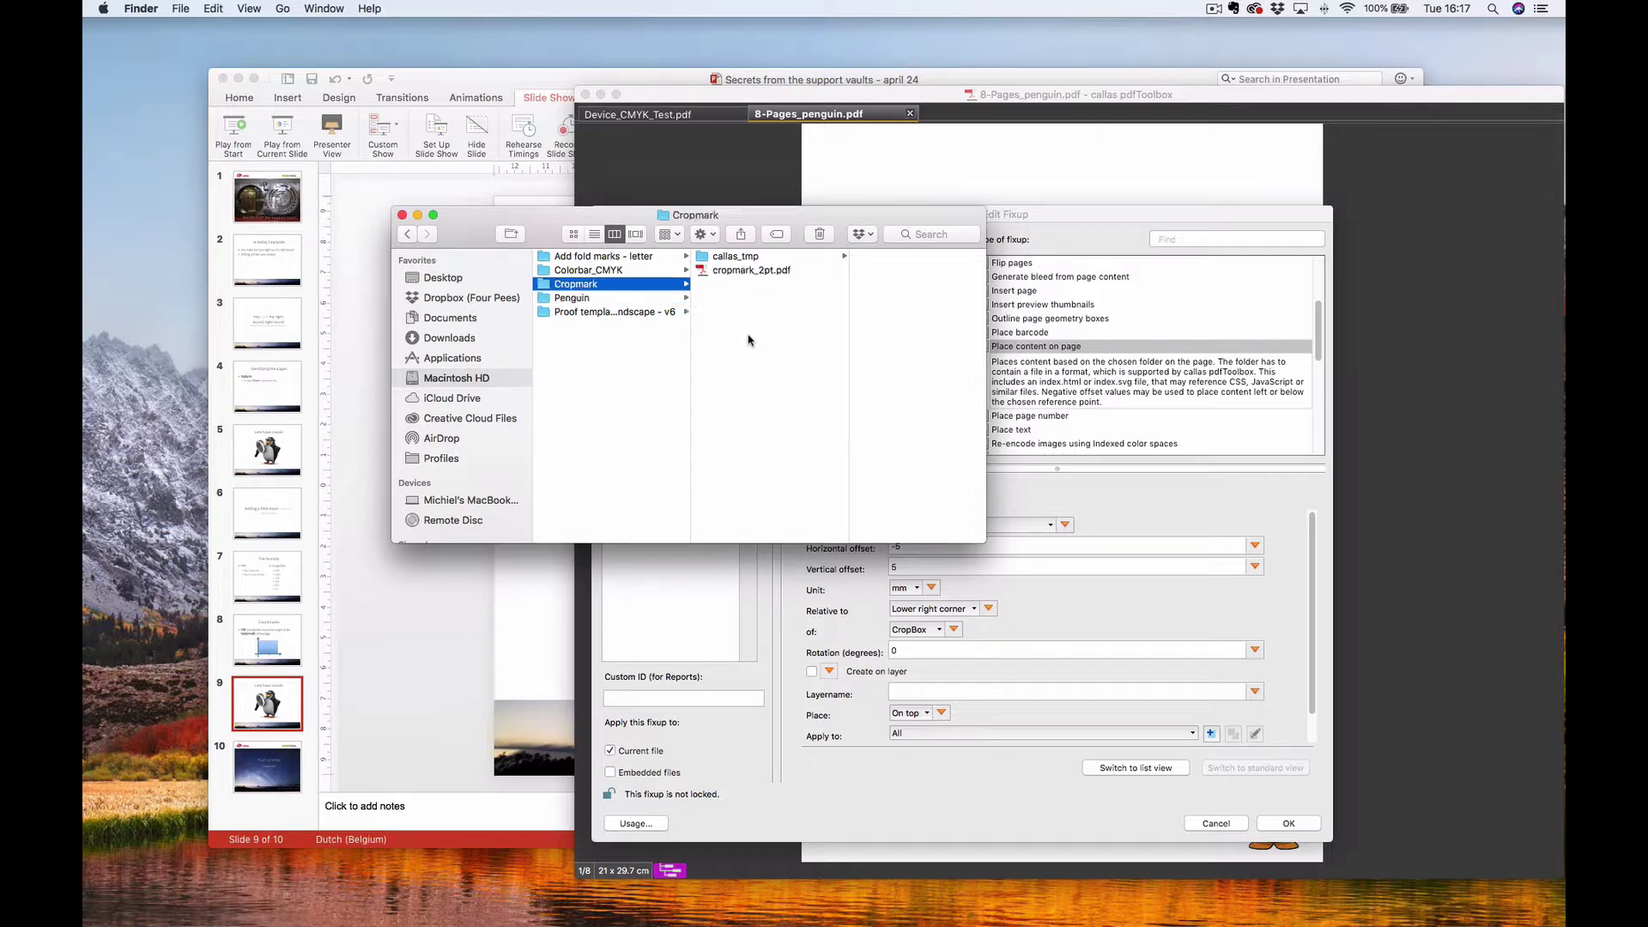
{"action": "key", "text": "Right"}
{"action": "key", "text": "Down"}
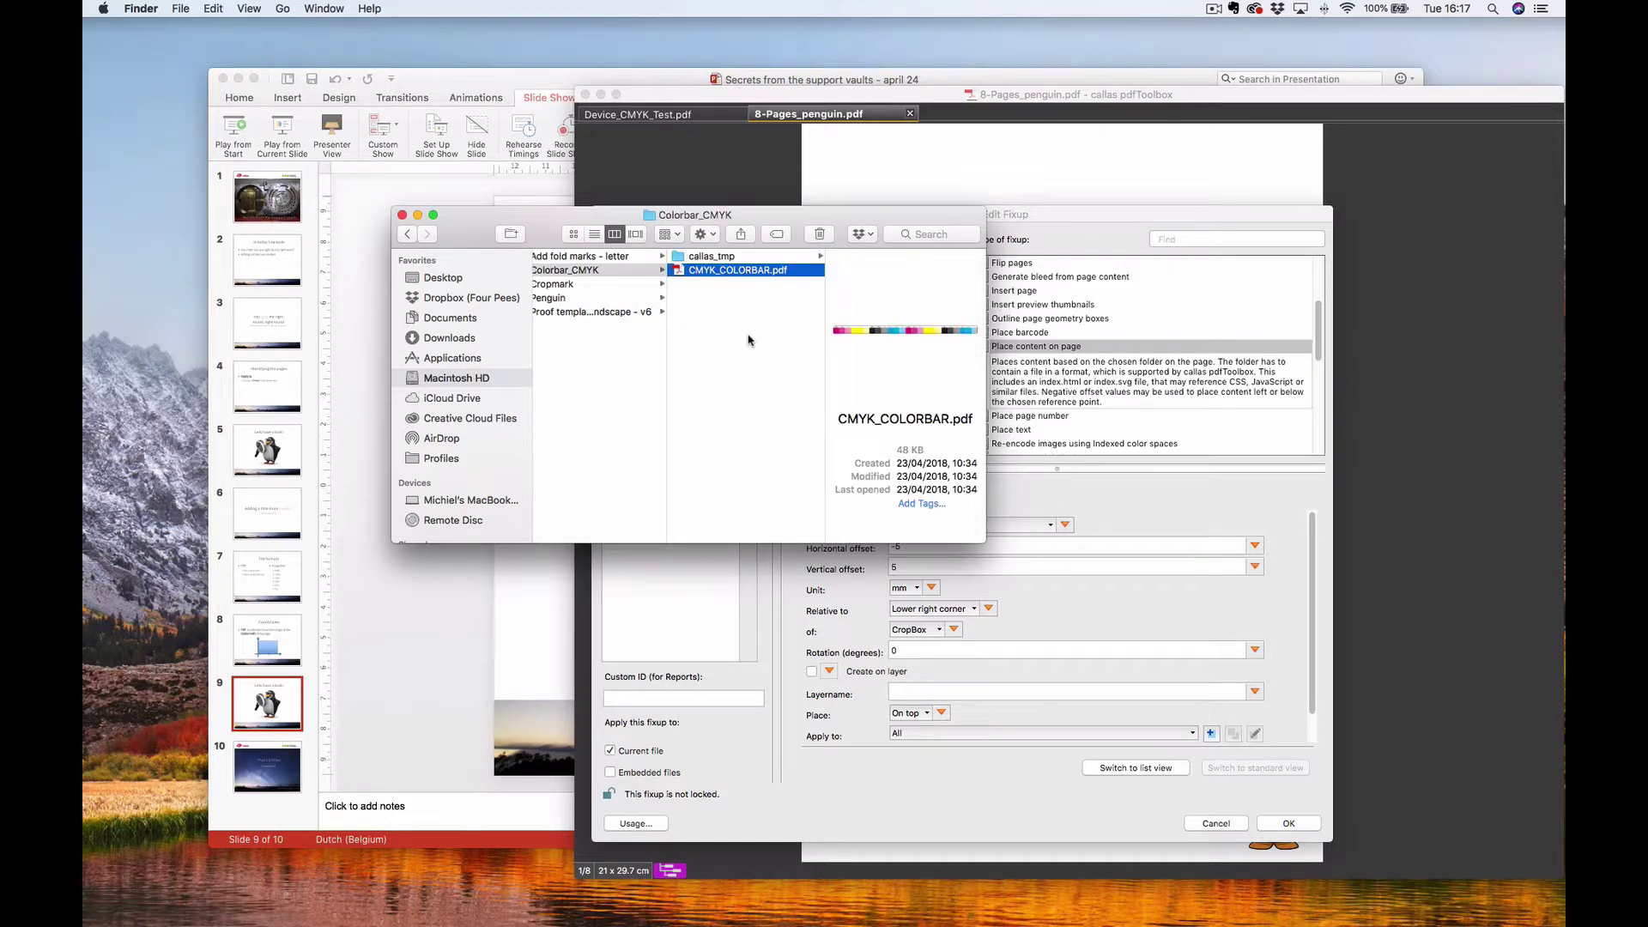
{"action": "key", "text": "space"}
{"action": "key", "text": "space"}
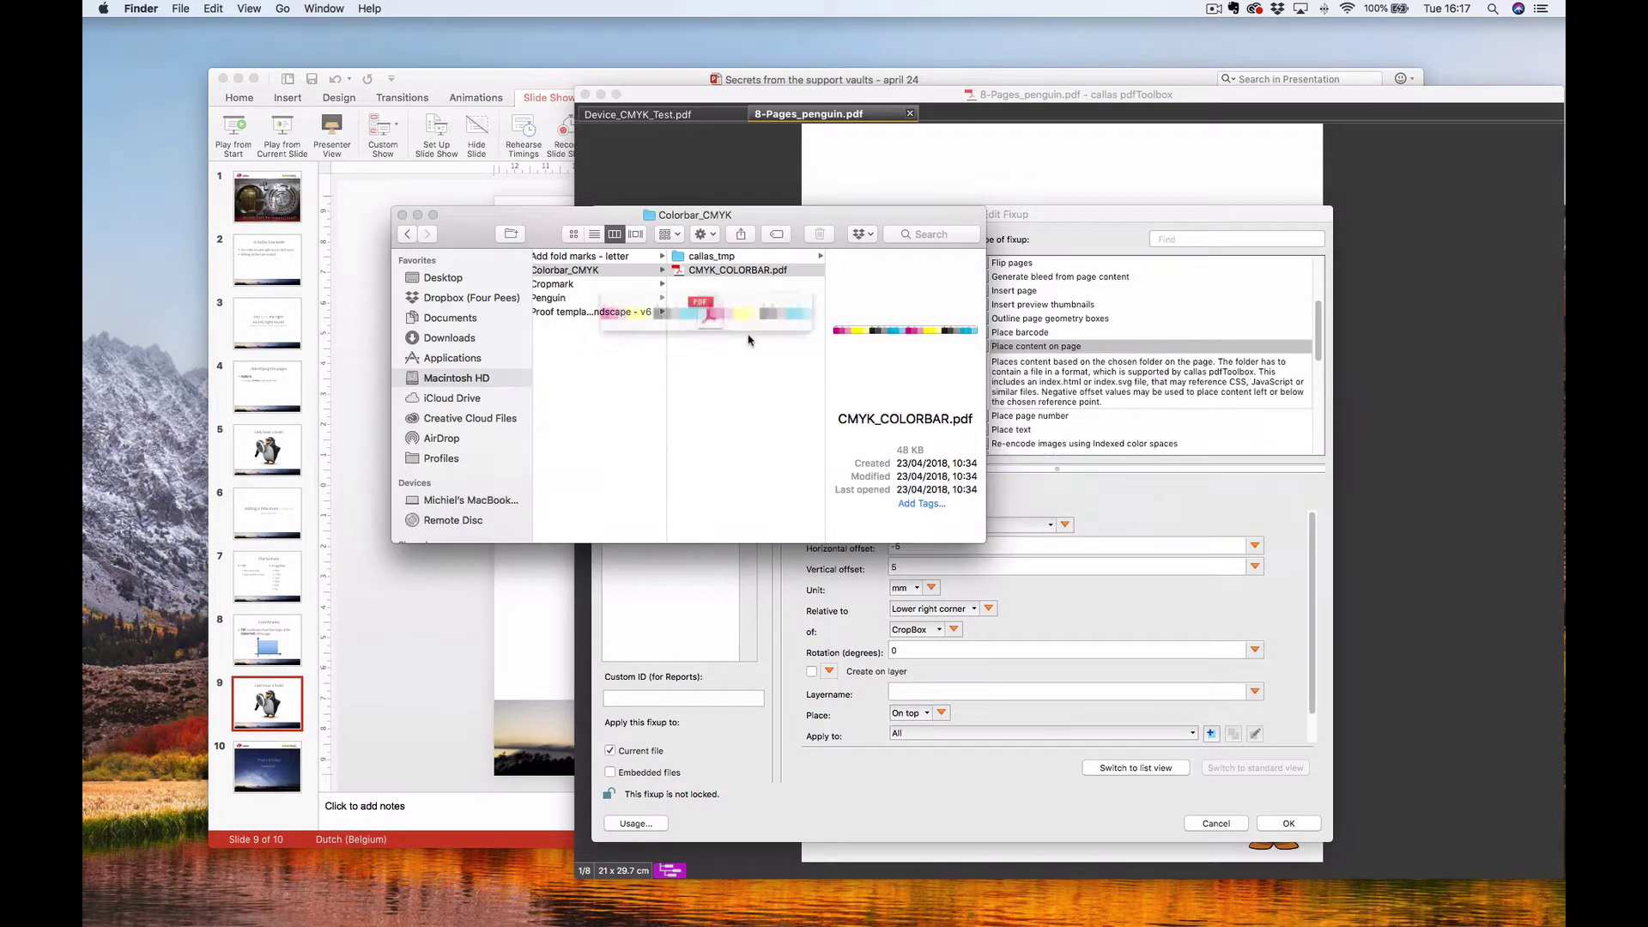
{"action": "key", "text": "Left"}
{"action": "left_click", "coordinate": [755, 166]}
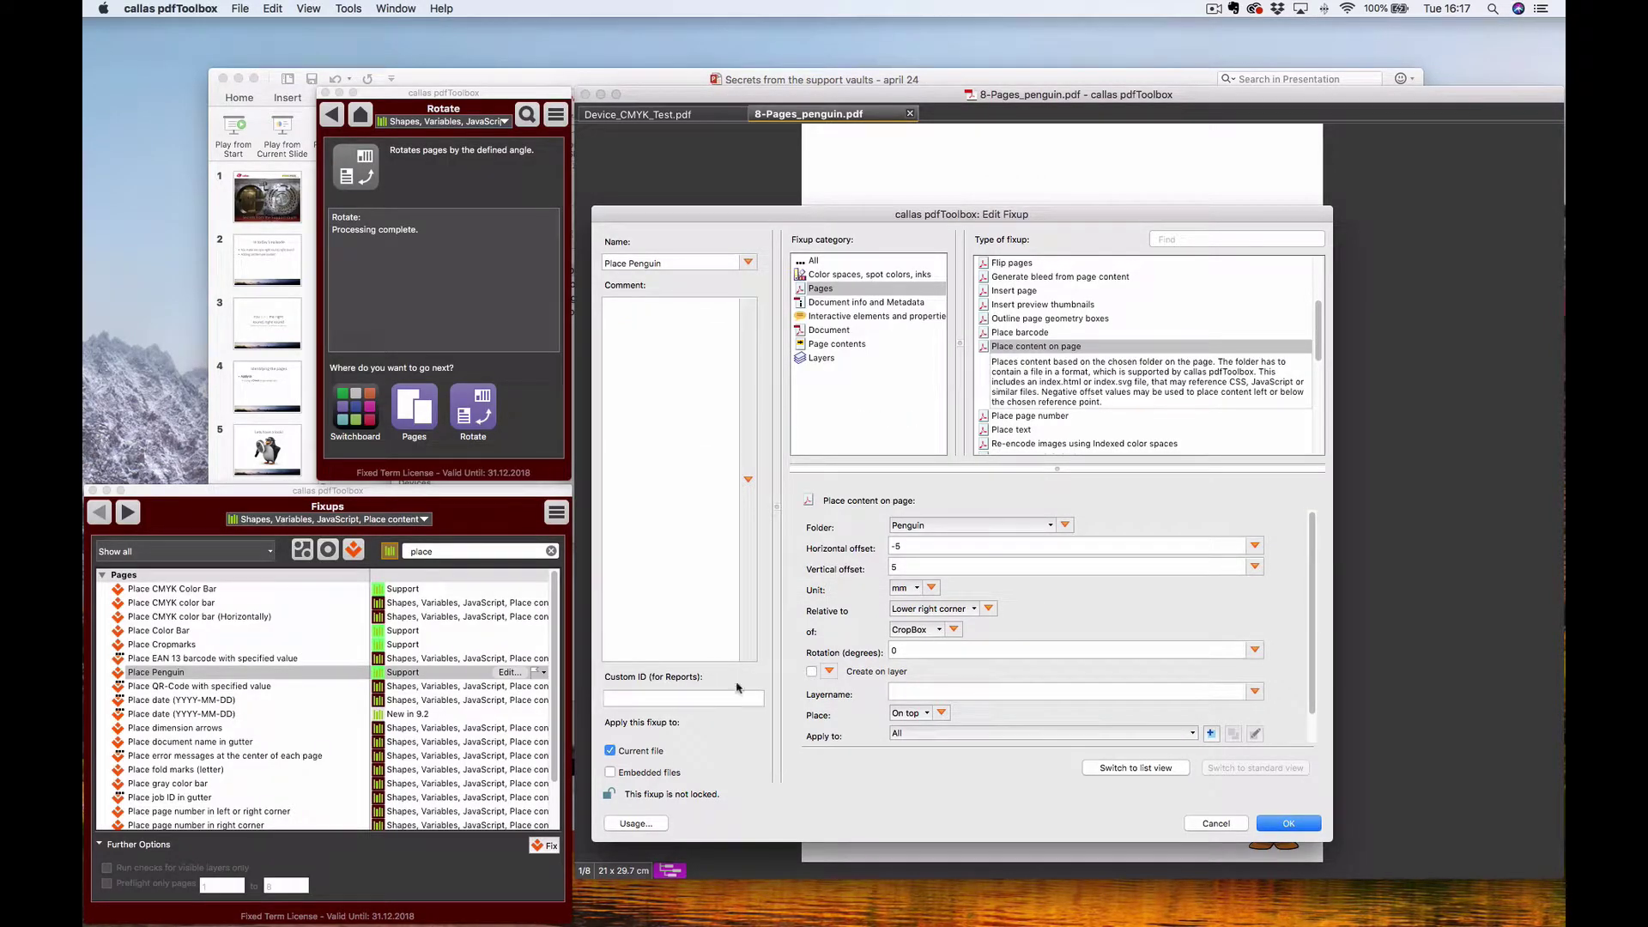
{"action": "left_click", "coordinate": [1224, 829]}
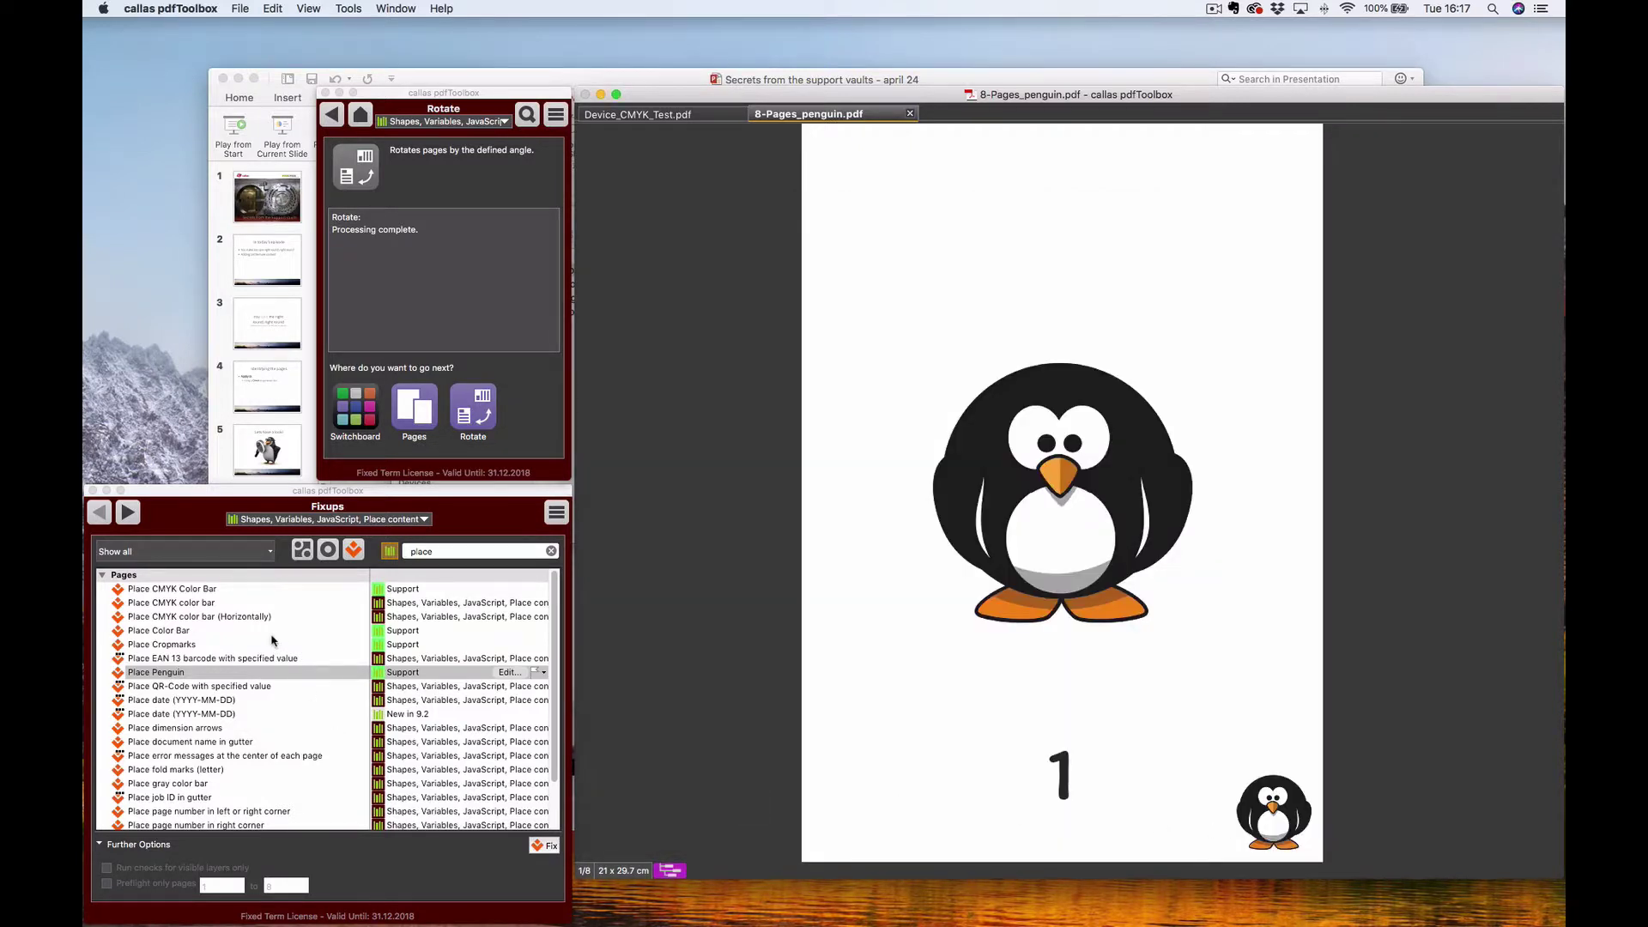
{"action": "left_click", "coordinate": [274, 633]}
{"action": "left_click", "coordinate": [510, 630]}
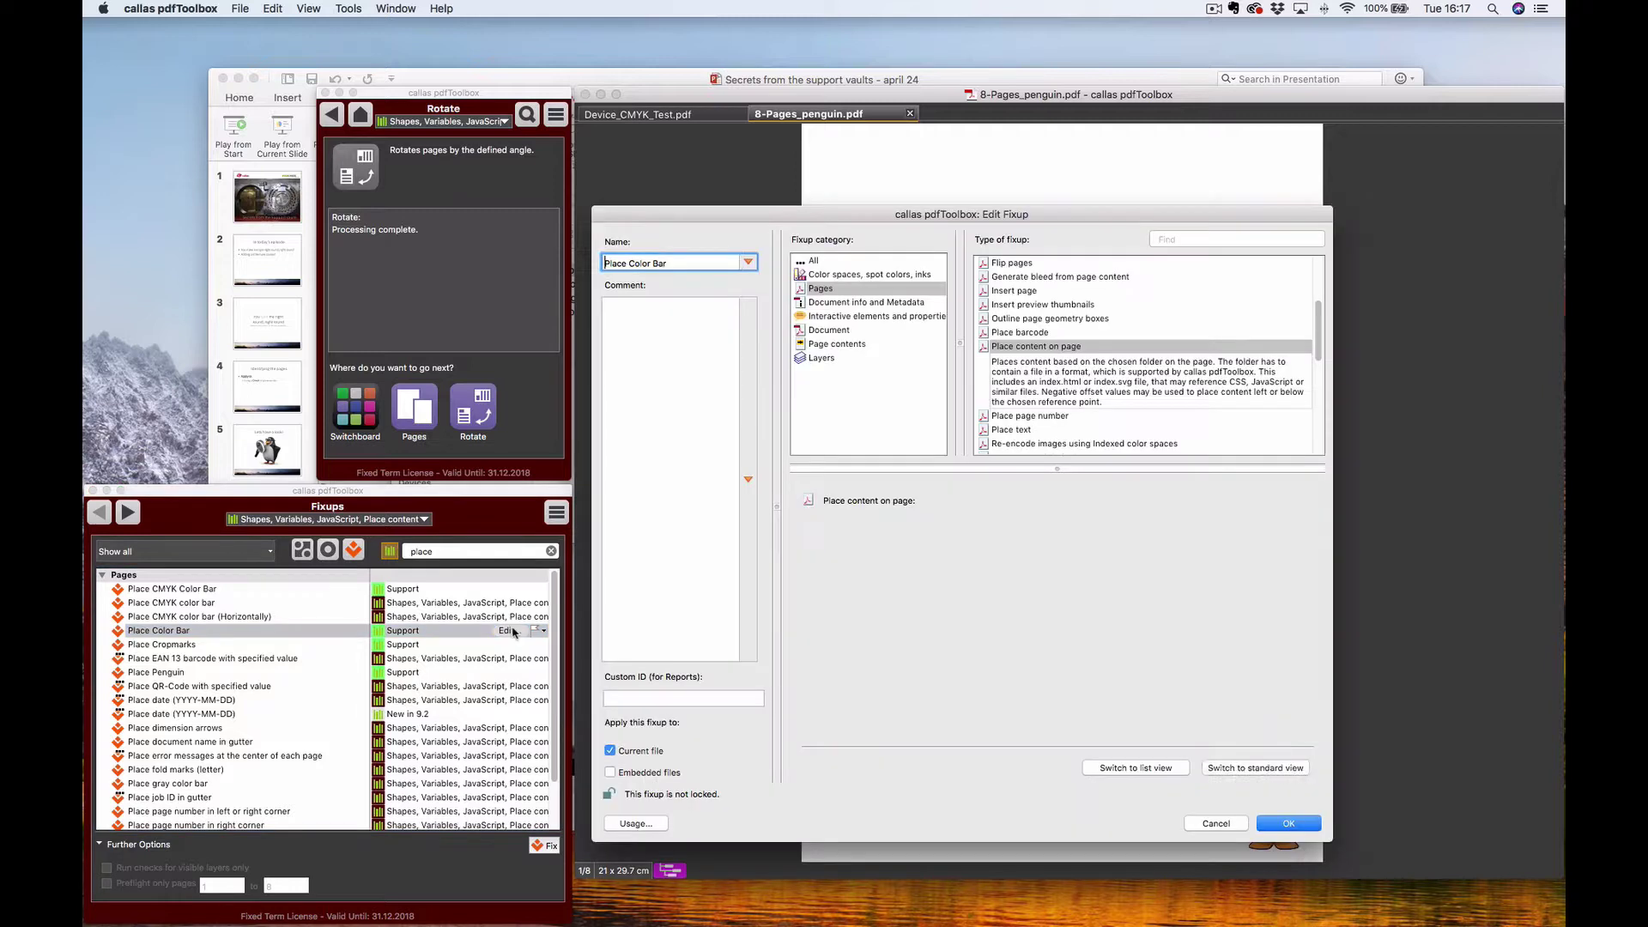
{"action": "left_click", "coordinate": [1049, 524]}
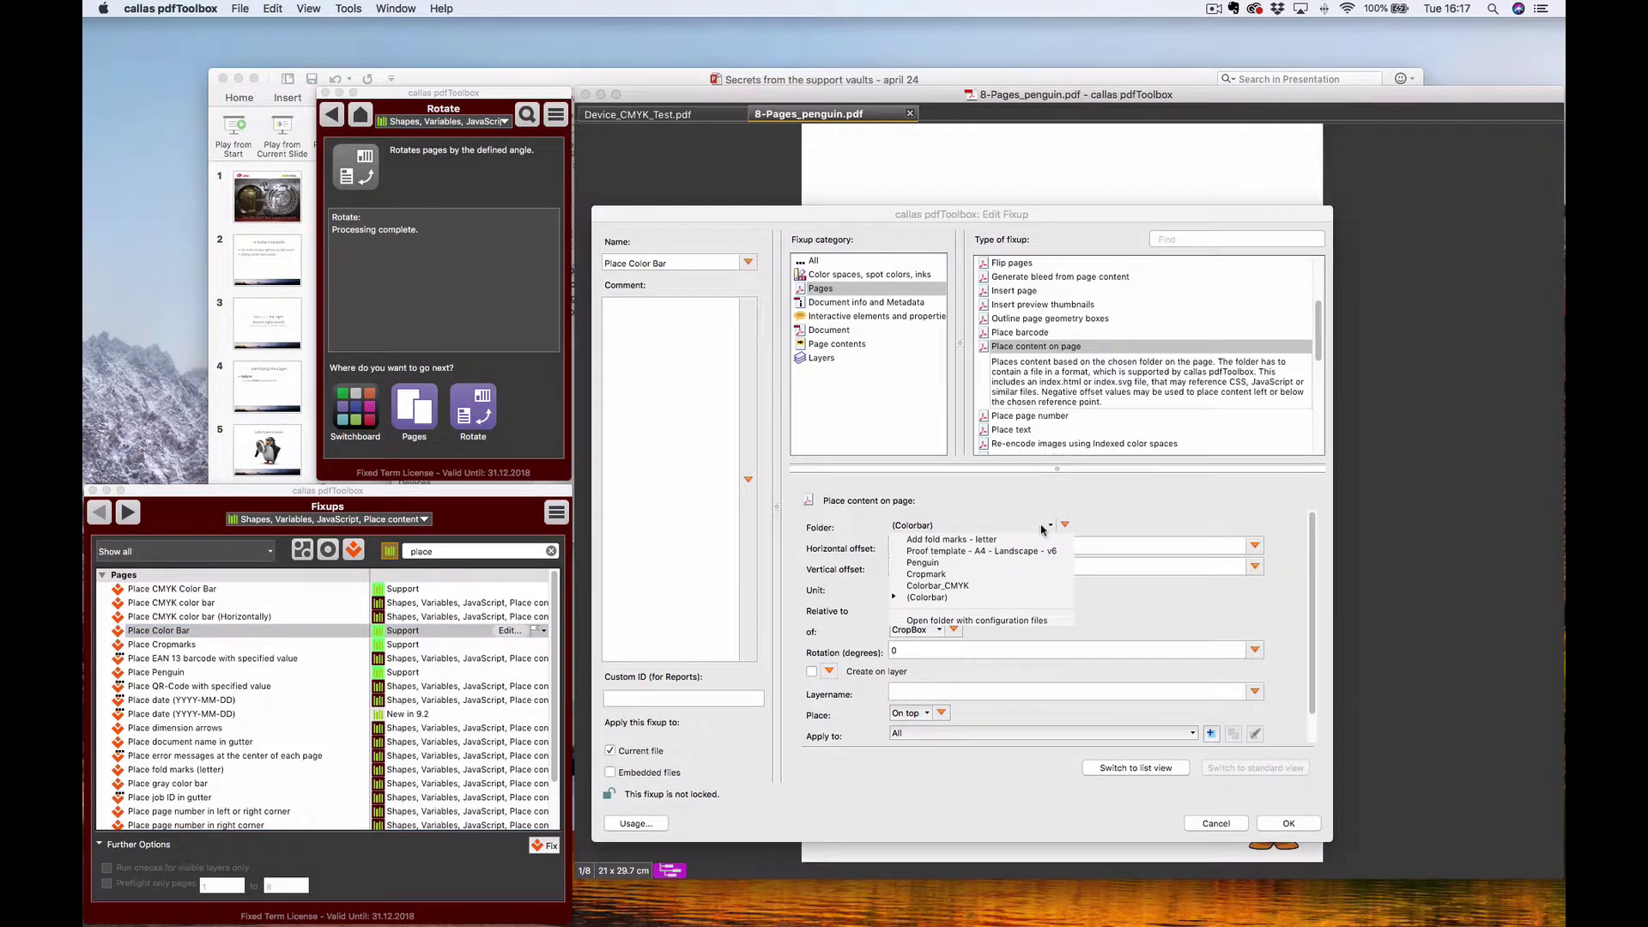
{"action": "left_click", "coordinate": [976, 586]}
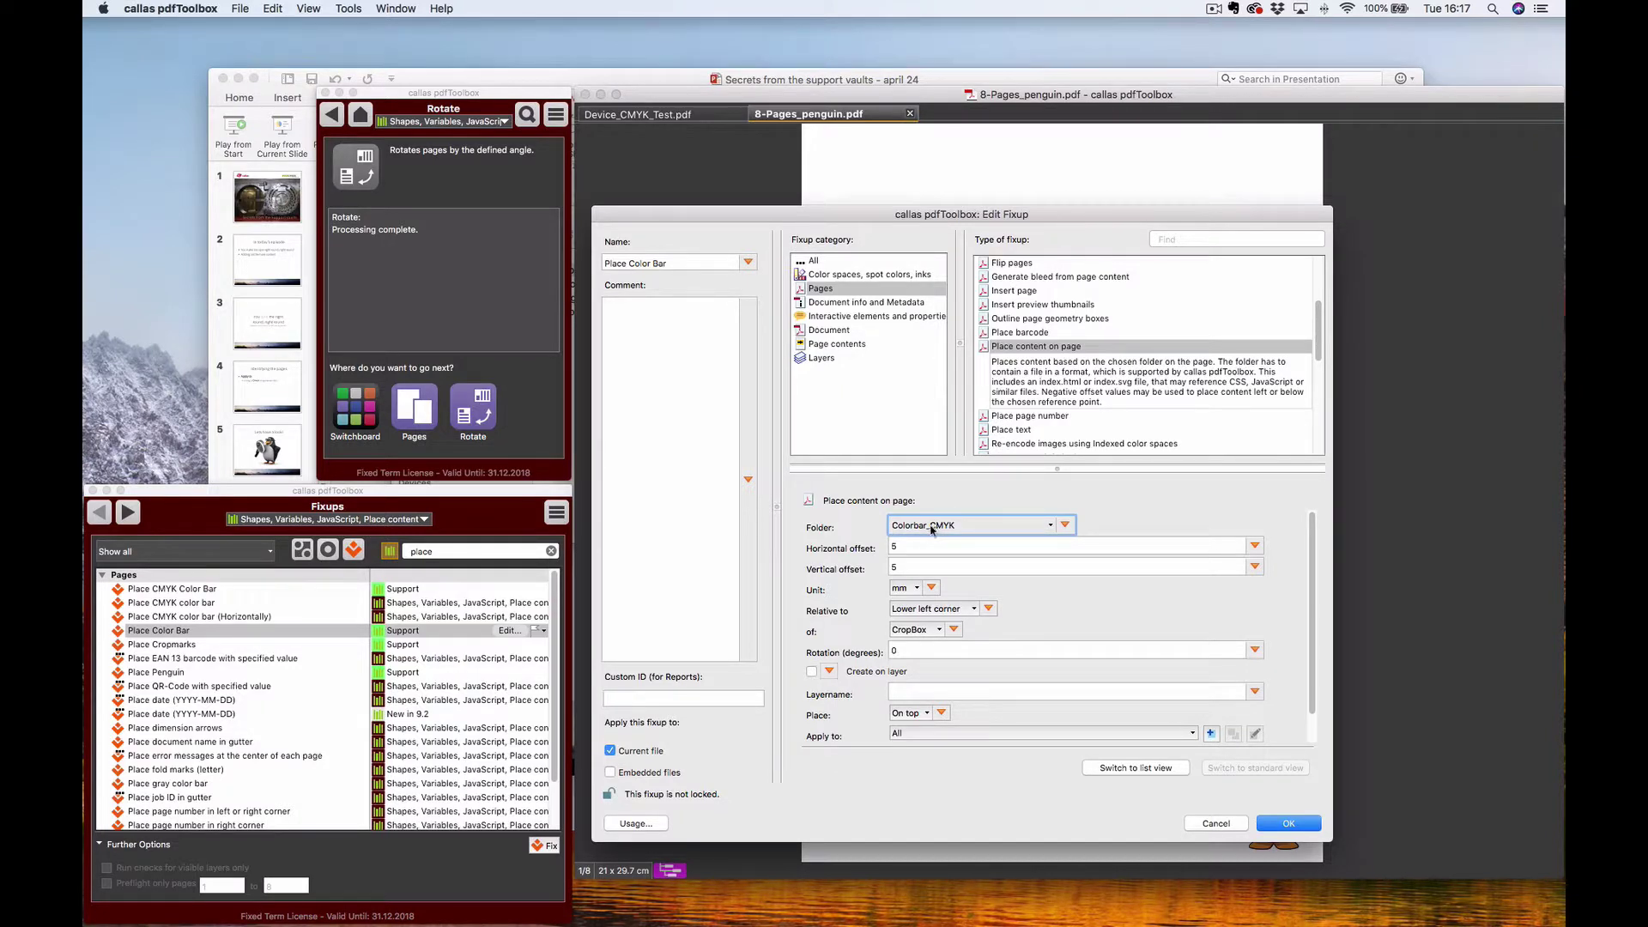
{"action": "left_click", "coordinate": [1205, 822]}
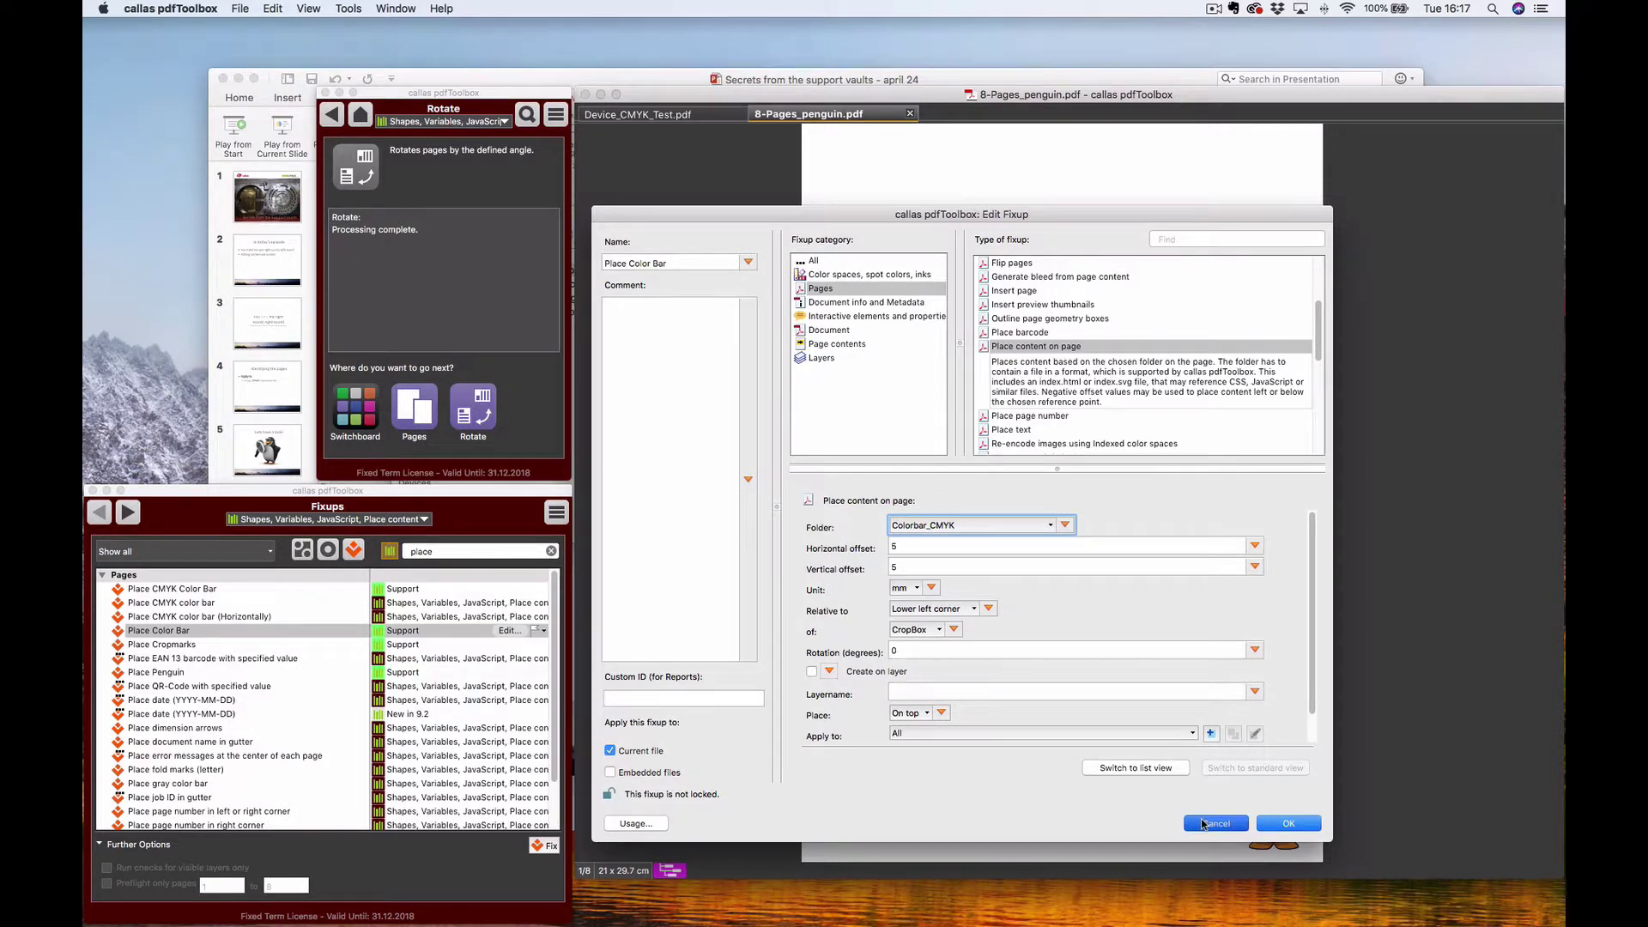
- Open the Support library's Place CMYK Color Bar fixup for editing, choose the Colorbar_CMYK folder and check its vertical offset
{"action": "left_click", "coordinate": [181, 590]}
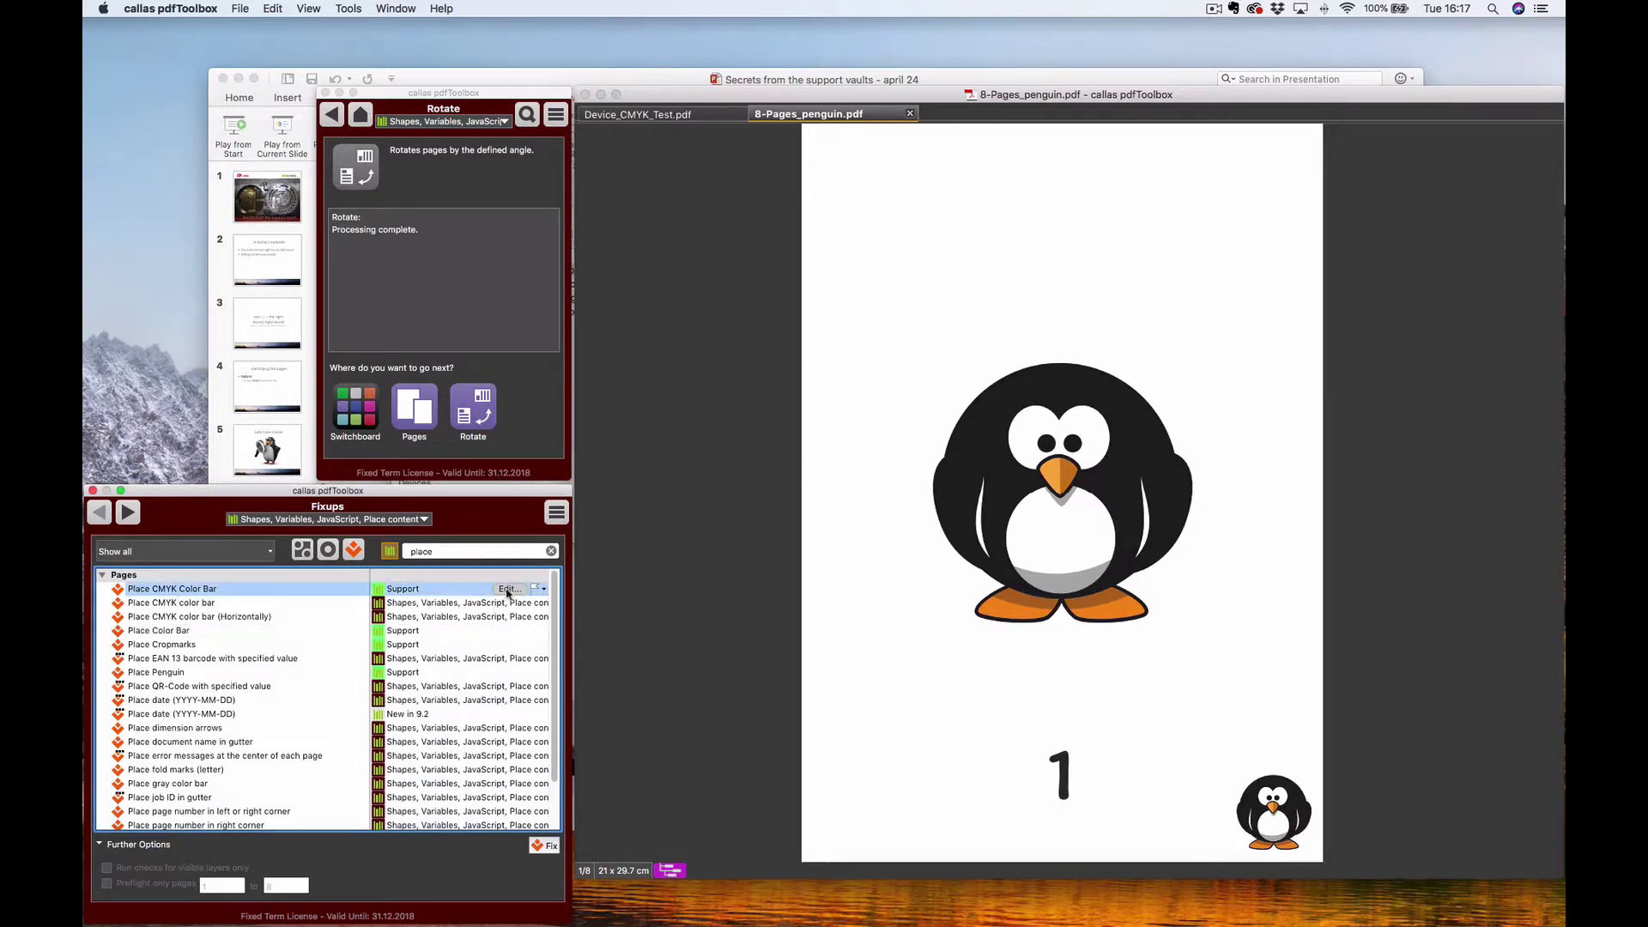
{"action": "left_click", "coordinate": [507, 590]}
{"action": "left_click", "coordinate": [944, 525]}
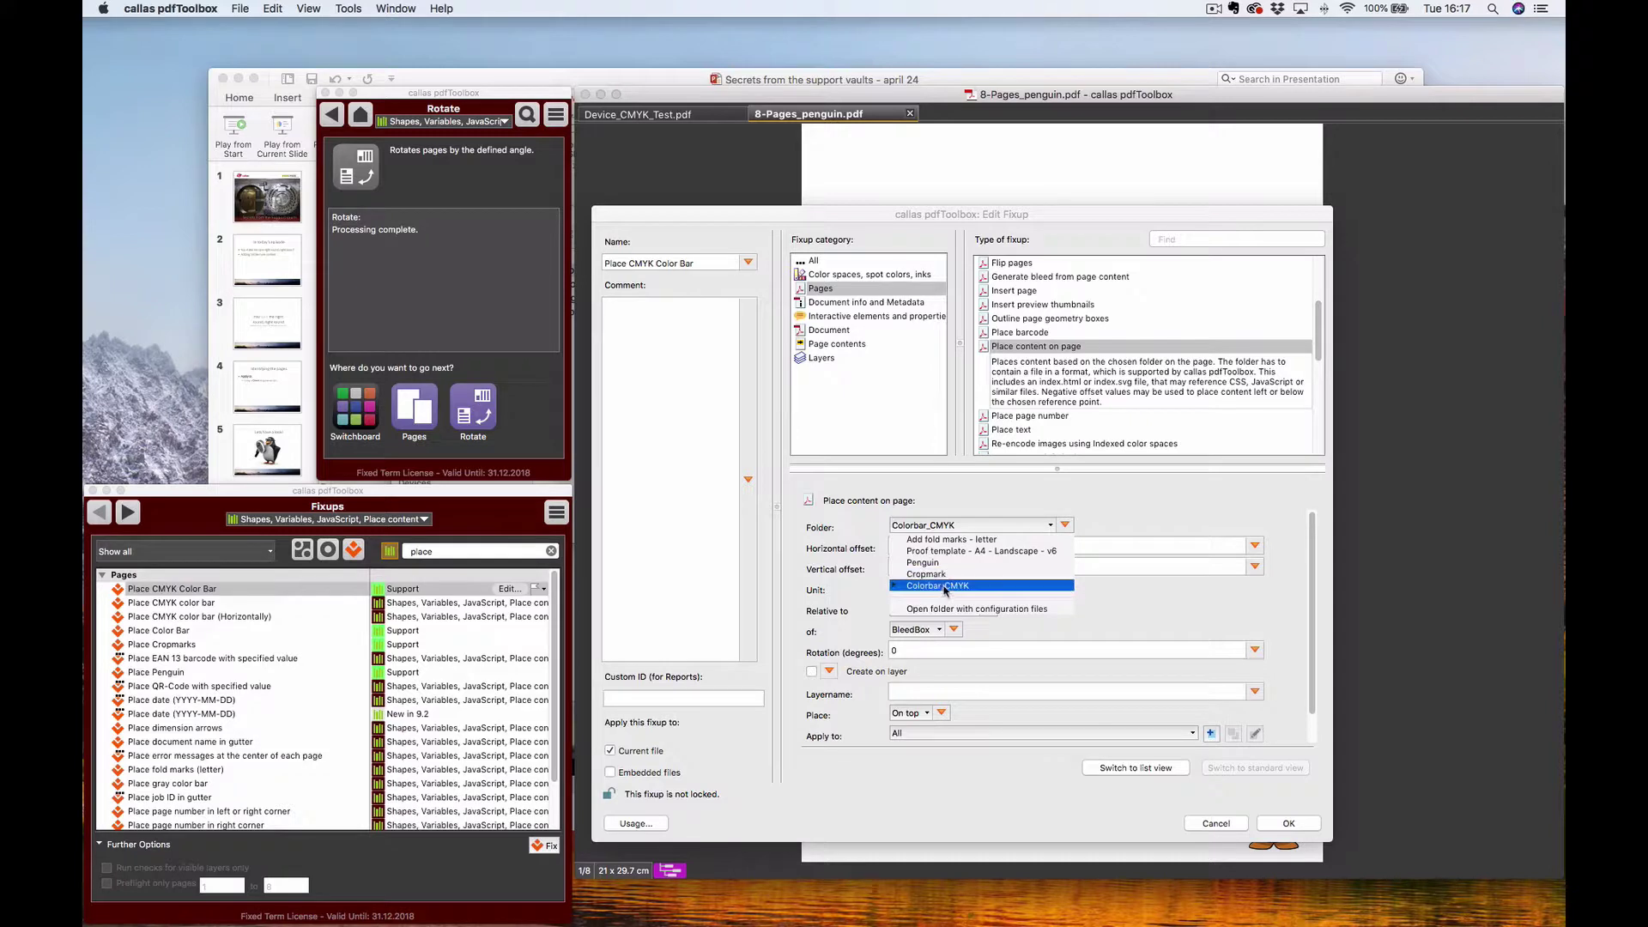
{"action": "left_click", "coordinate": [947, 587]}
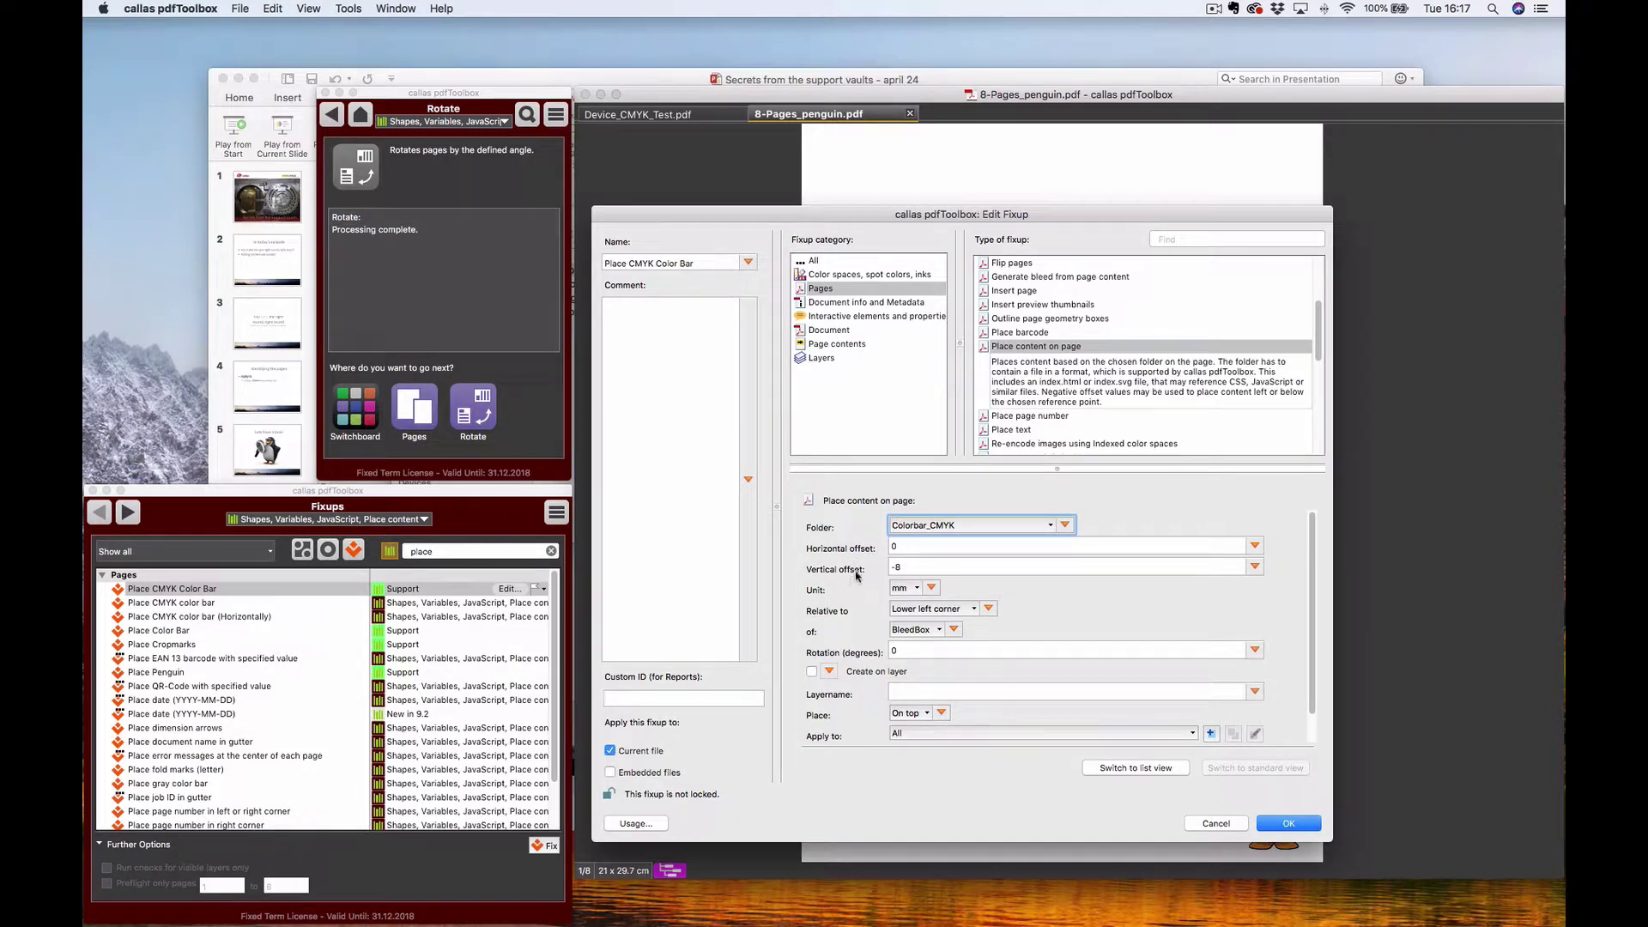
{"action": "double_click", "coordinate": [917, 568]}
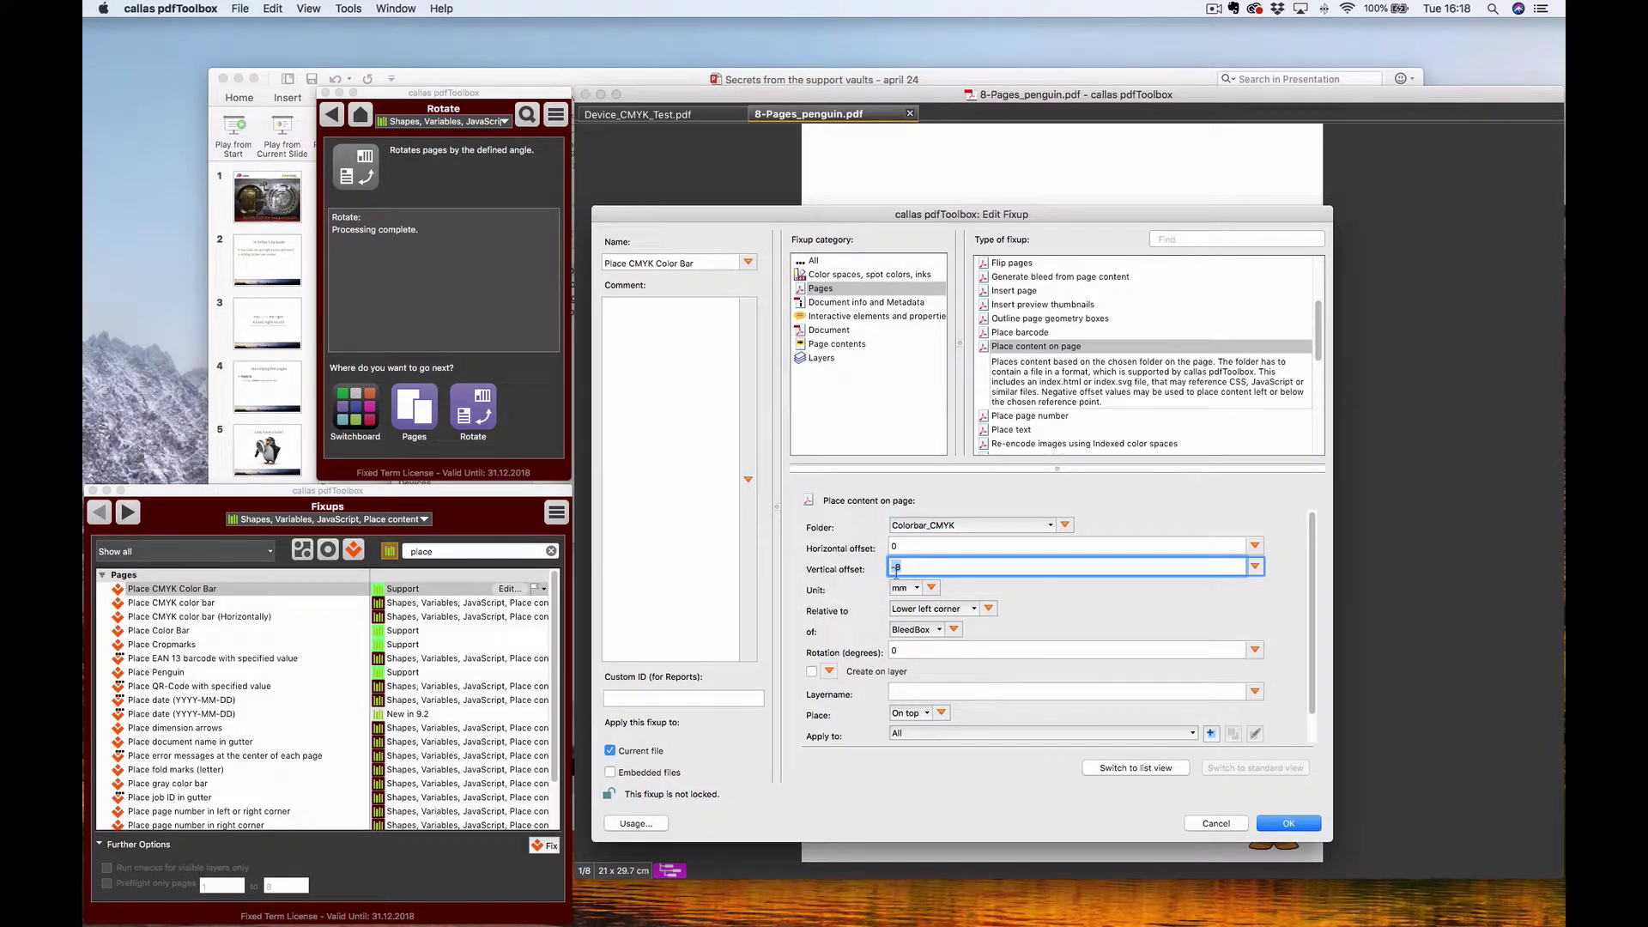
{"action": "left_click", "coordinate": [901, 568]}
{"action": "left_click_drag", "start_coordinate": [991, 217], "coordinate": [1035, 207]}
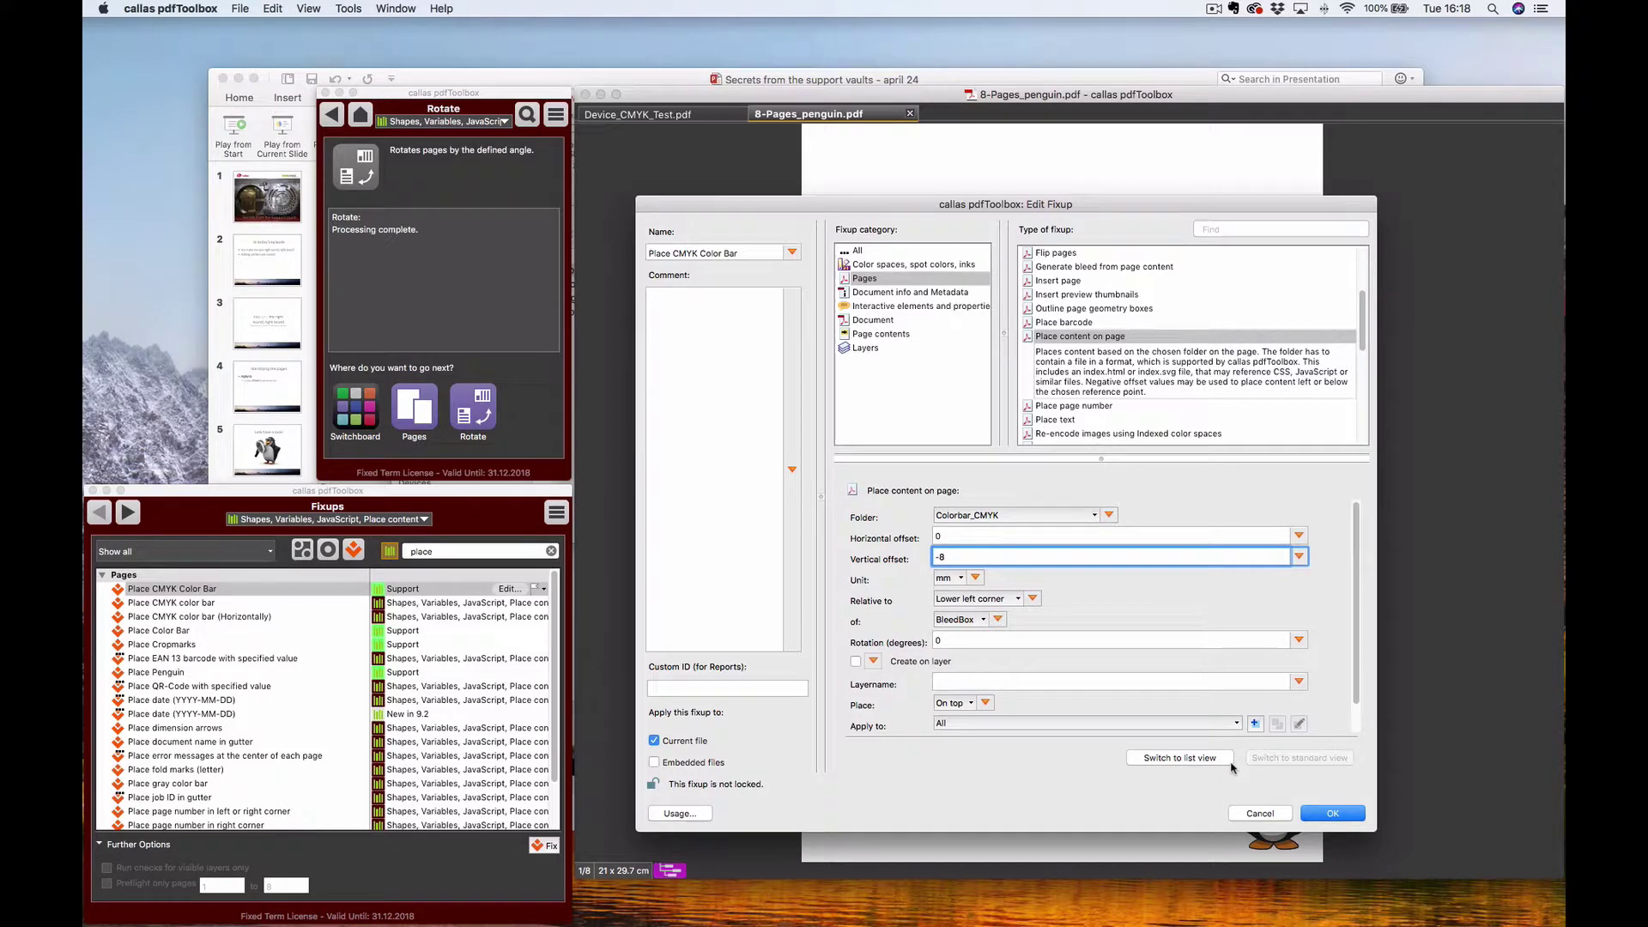
- Choose mm as the unit and the lower left corner of the BleedBox as the reference point for the color bar
{"action": "left_click", "coordinate": [957, 578]}
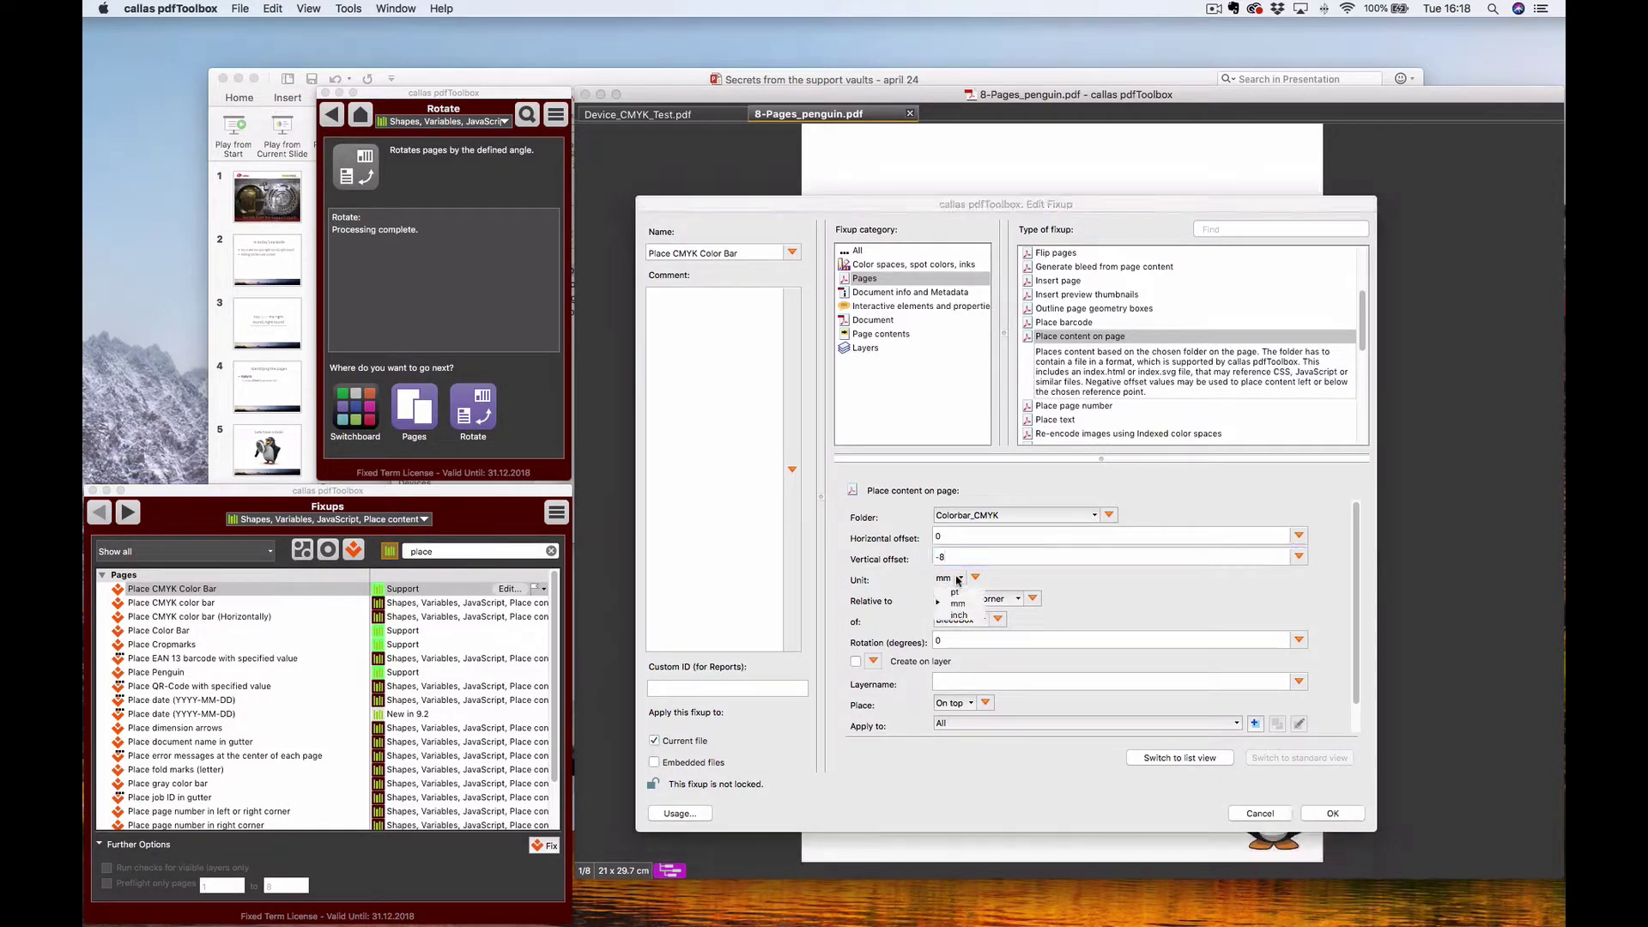
{"action": "left_click", "coordinate": [957, 580]}
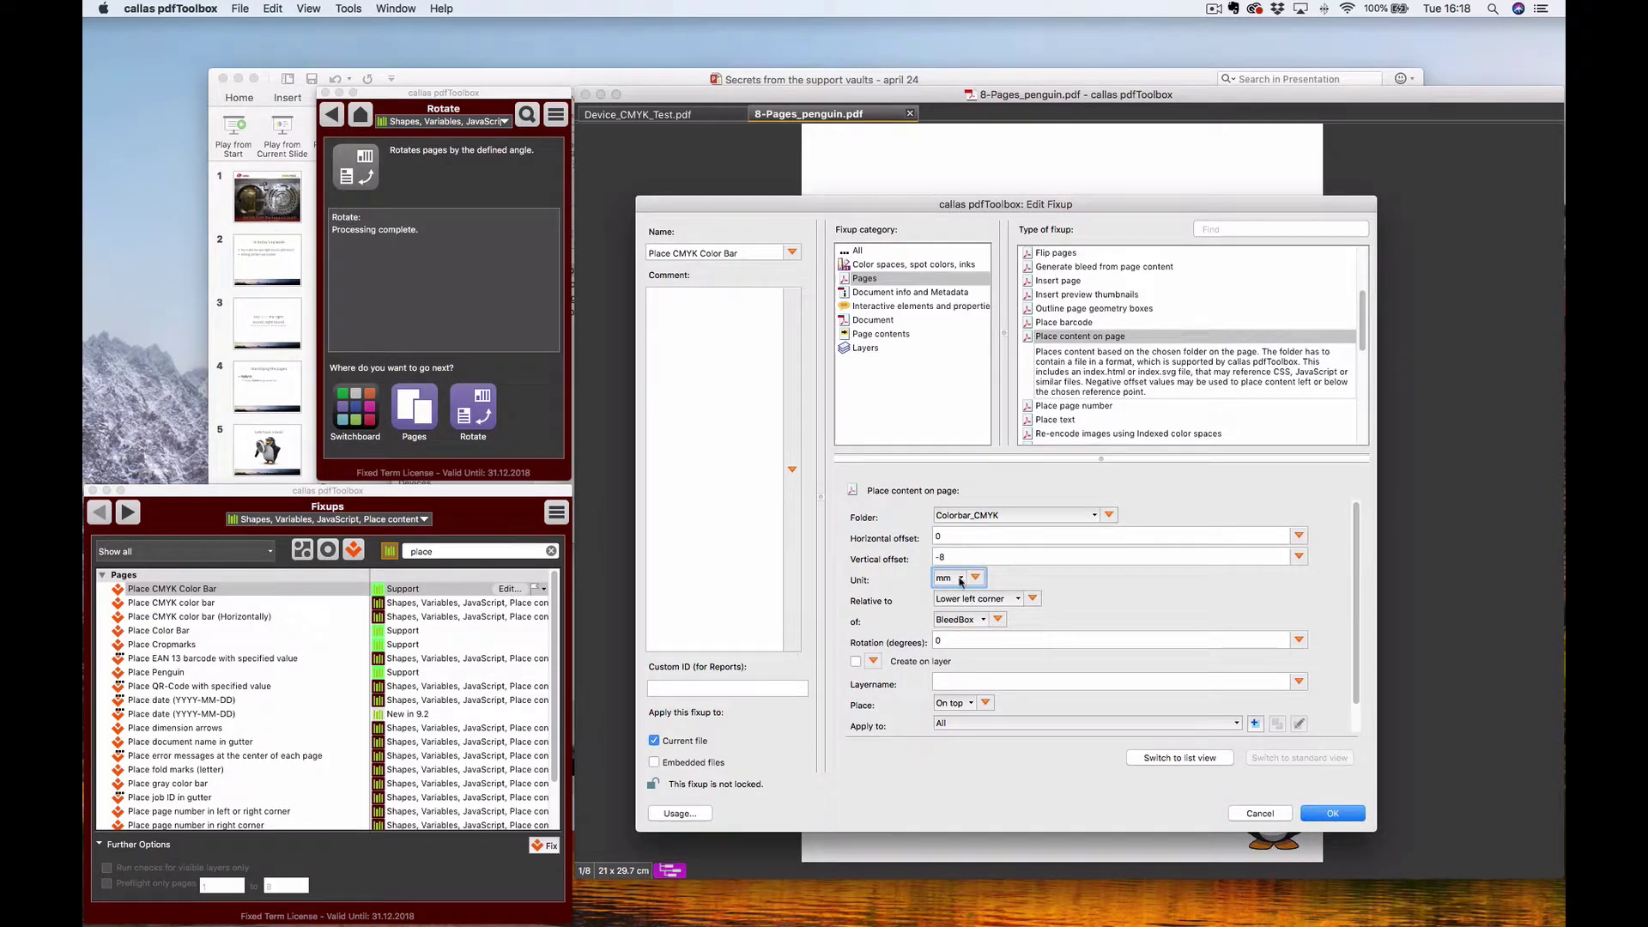
{"action": "left_click", "coordinate": [1000, 600]}
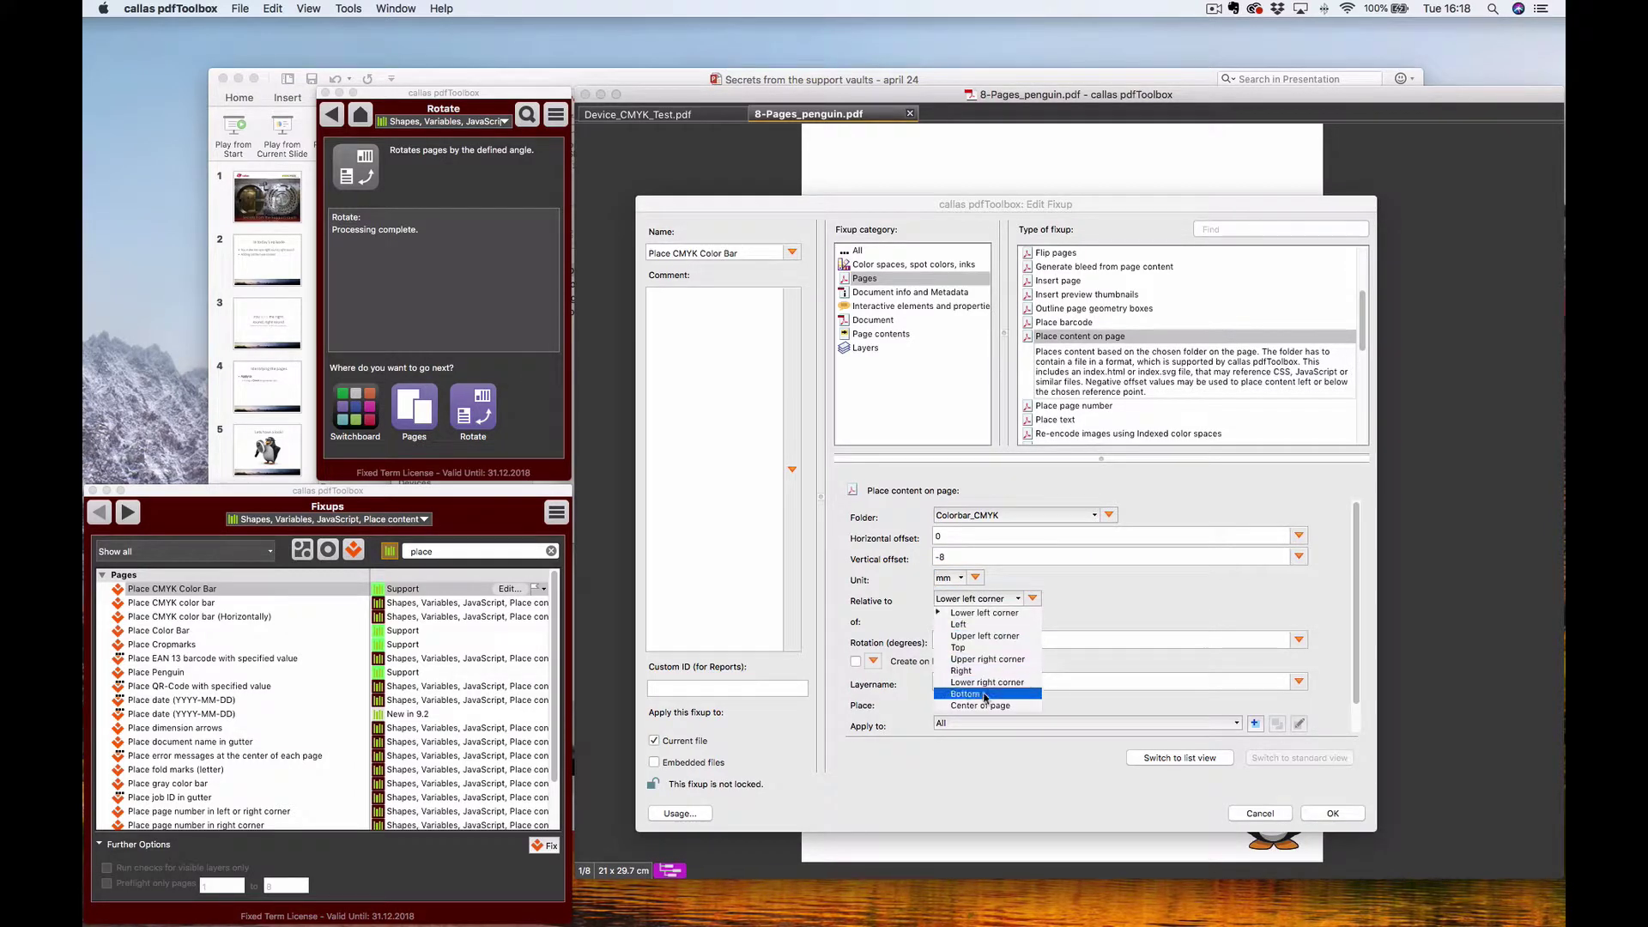
{"action": "left_click", "coordinate": [976, 613]}
{"action": "left_click", "coordinate": [978, 620]}
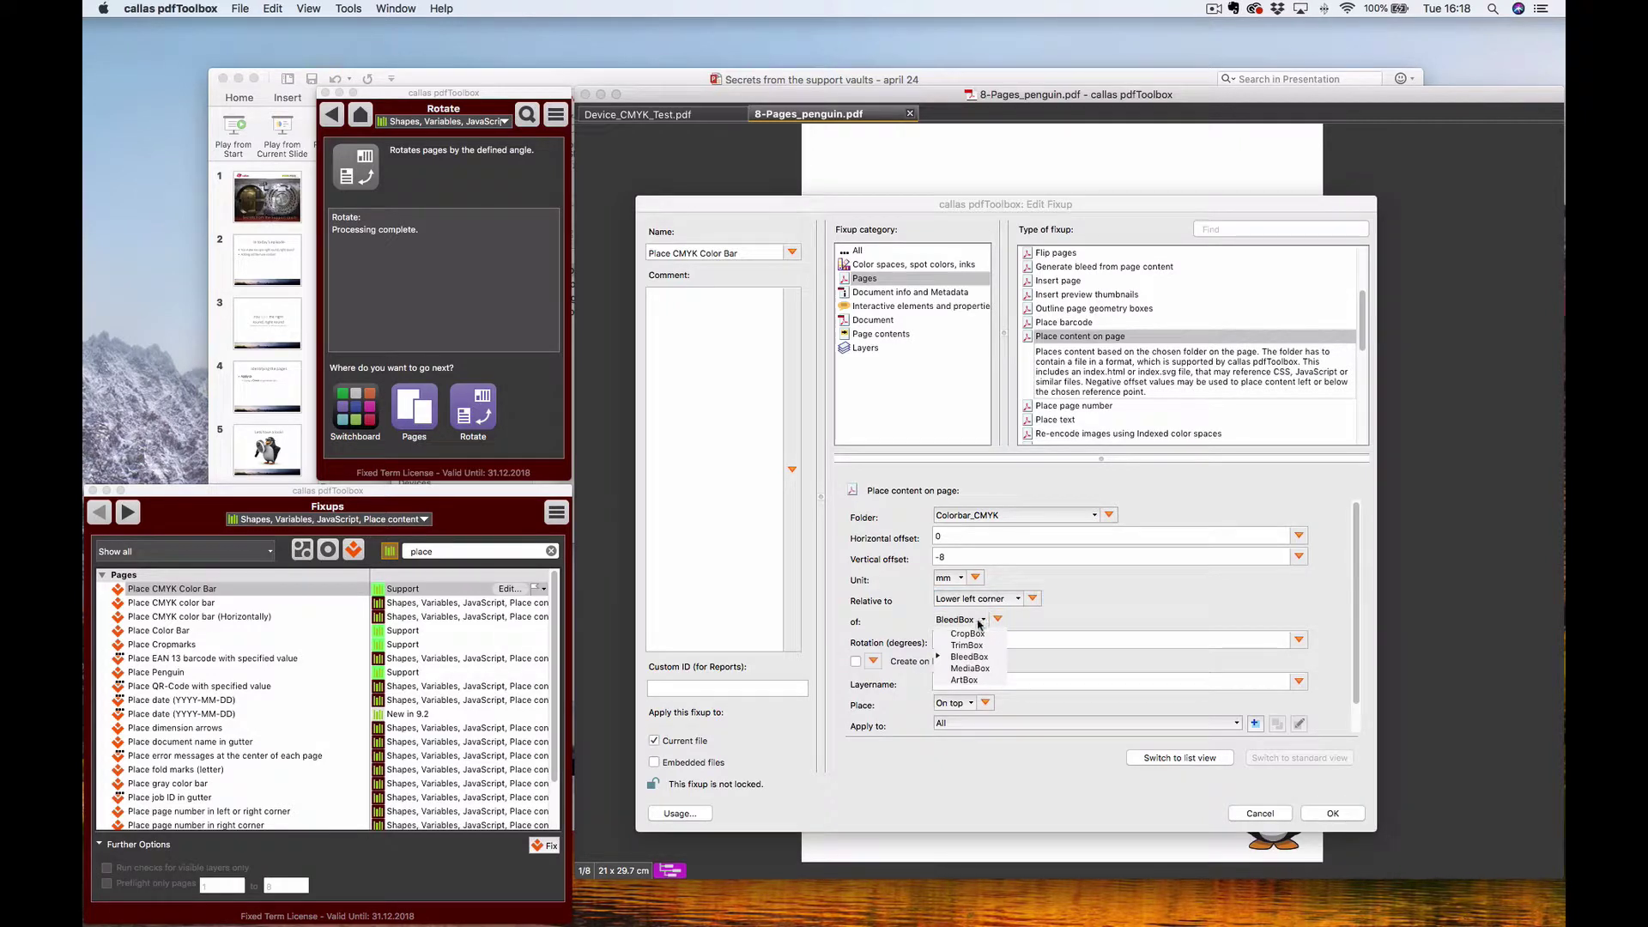
{"action": "left_click", "coordinate": [975, 658]}
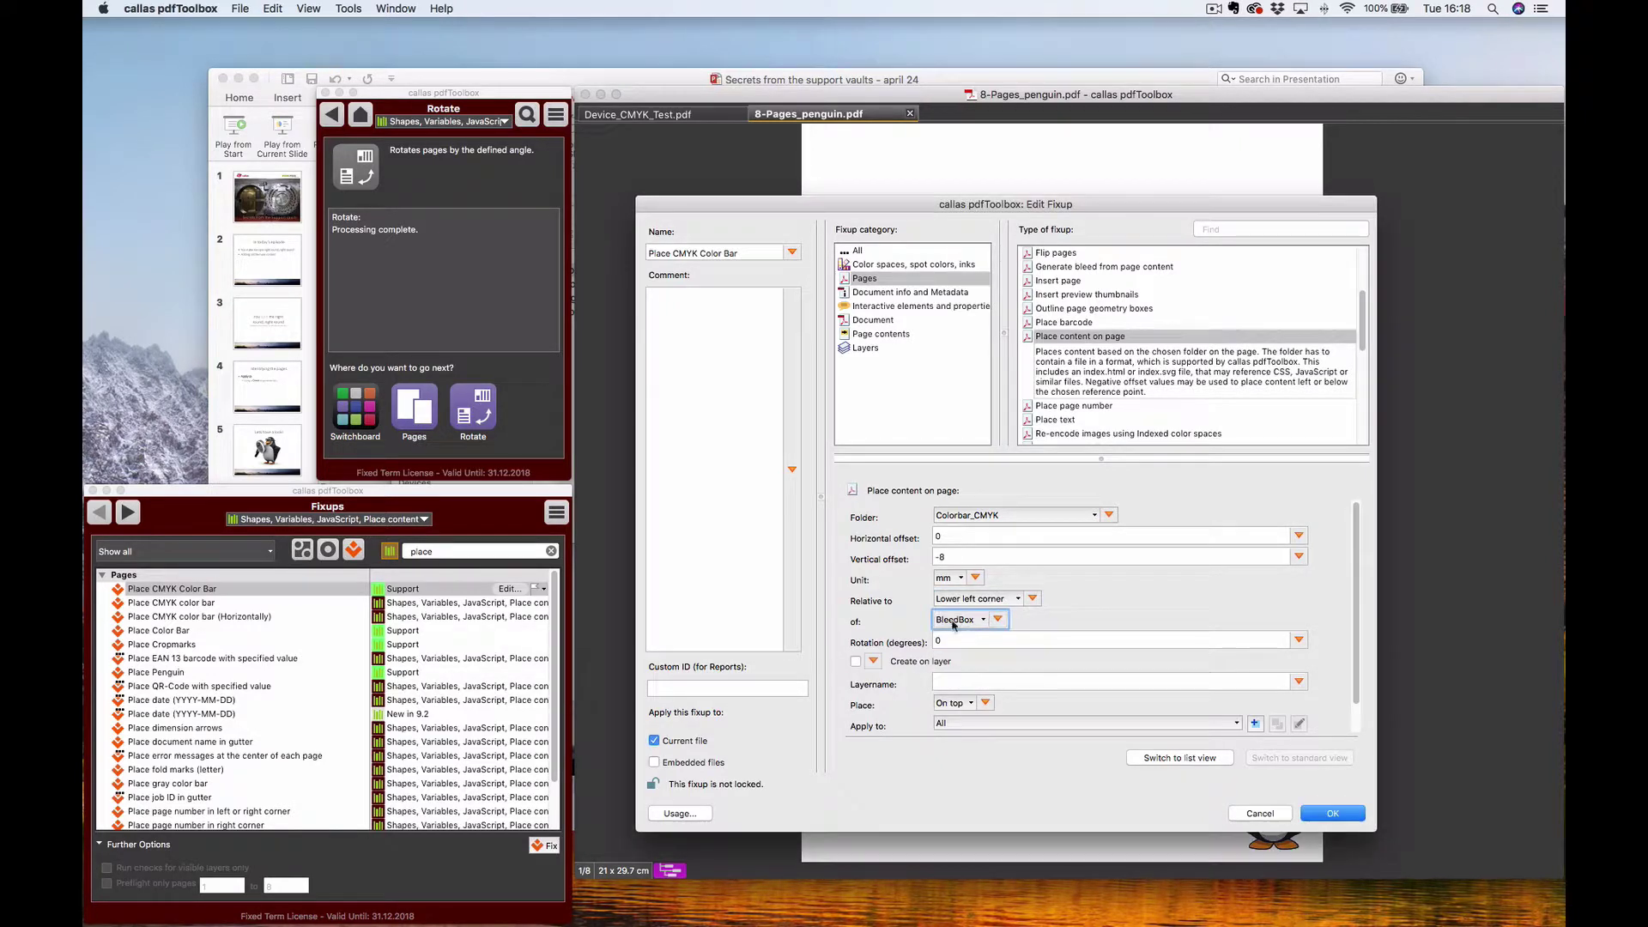
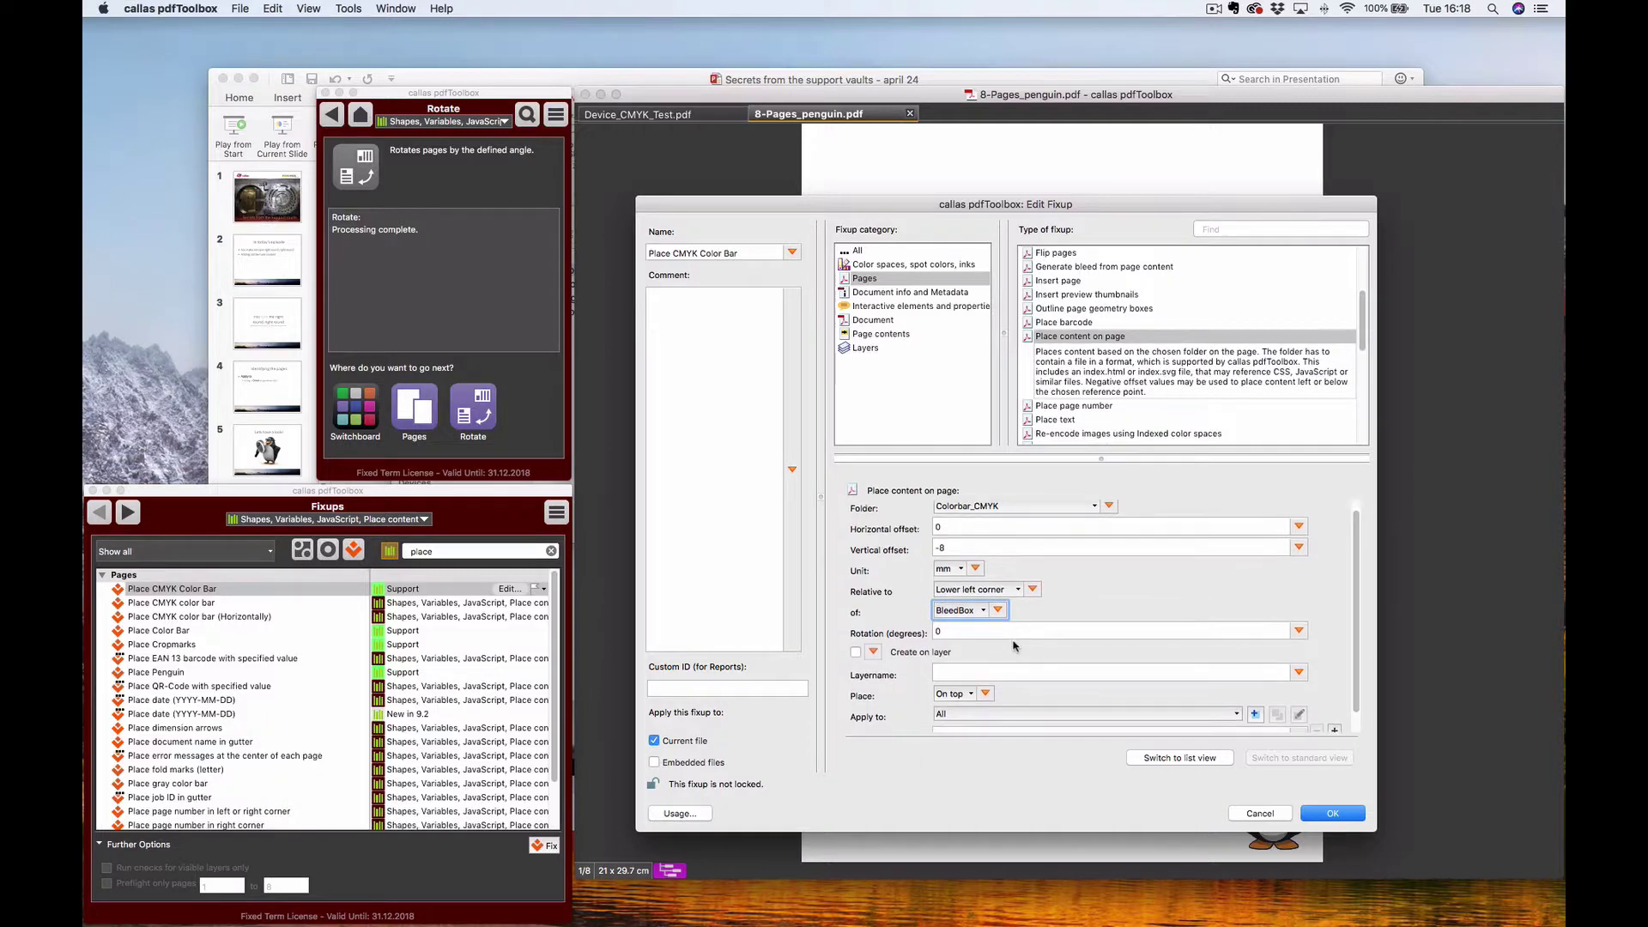
- Review the rotation, layer, placement and variables options, and save the Place CMYK Color Bar fixup
{"action": "left_click", "coordinate": [957, 630]}
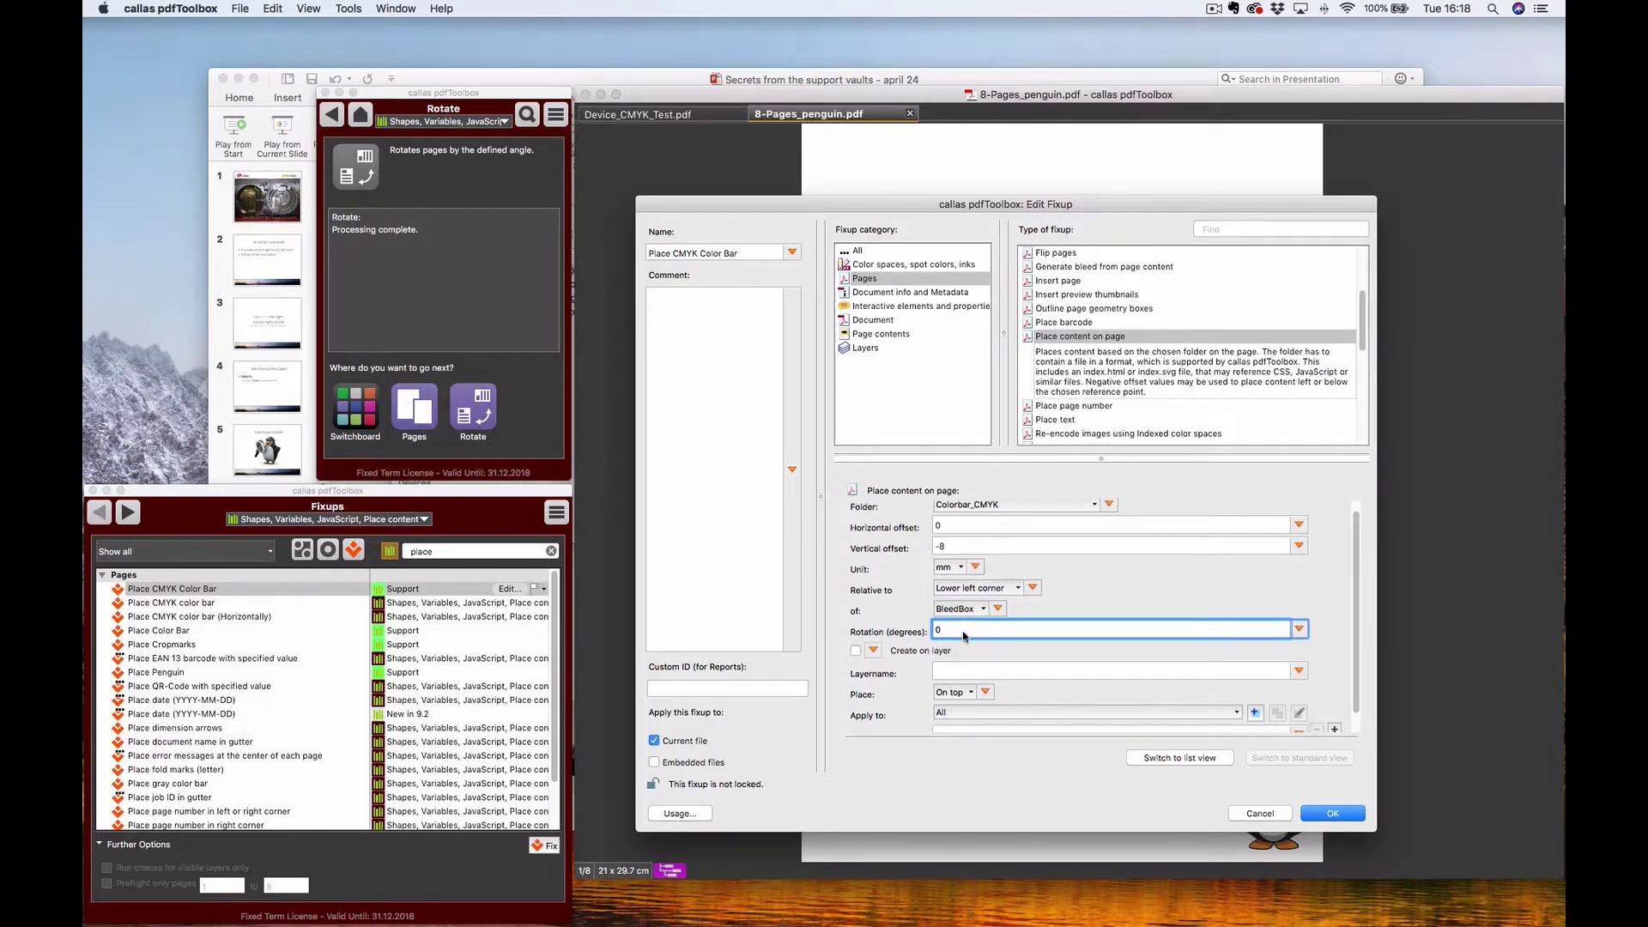
{"action": "scroll", "coordinate": [965, 631], "scroll_direction": "down", "scroll_amount": 1}
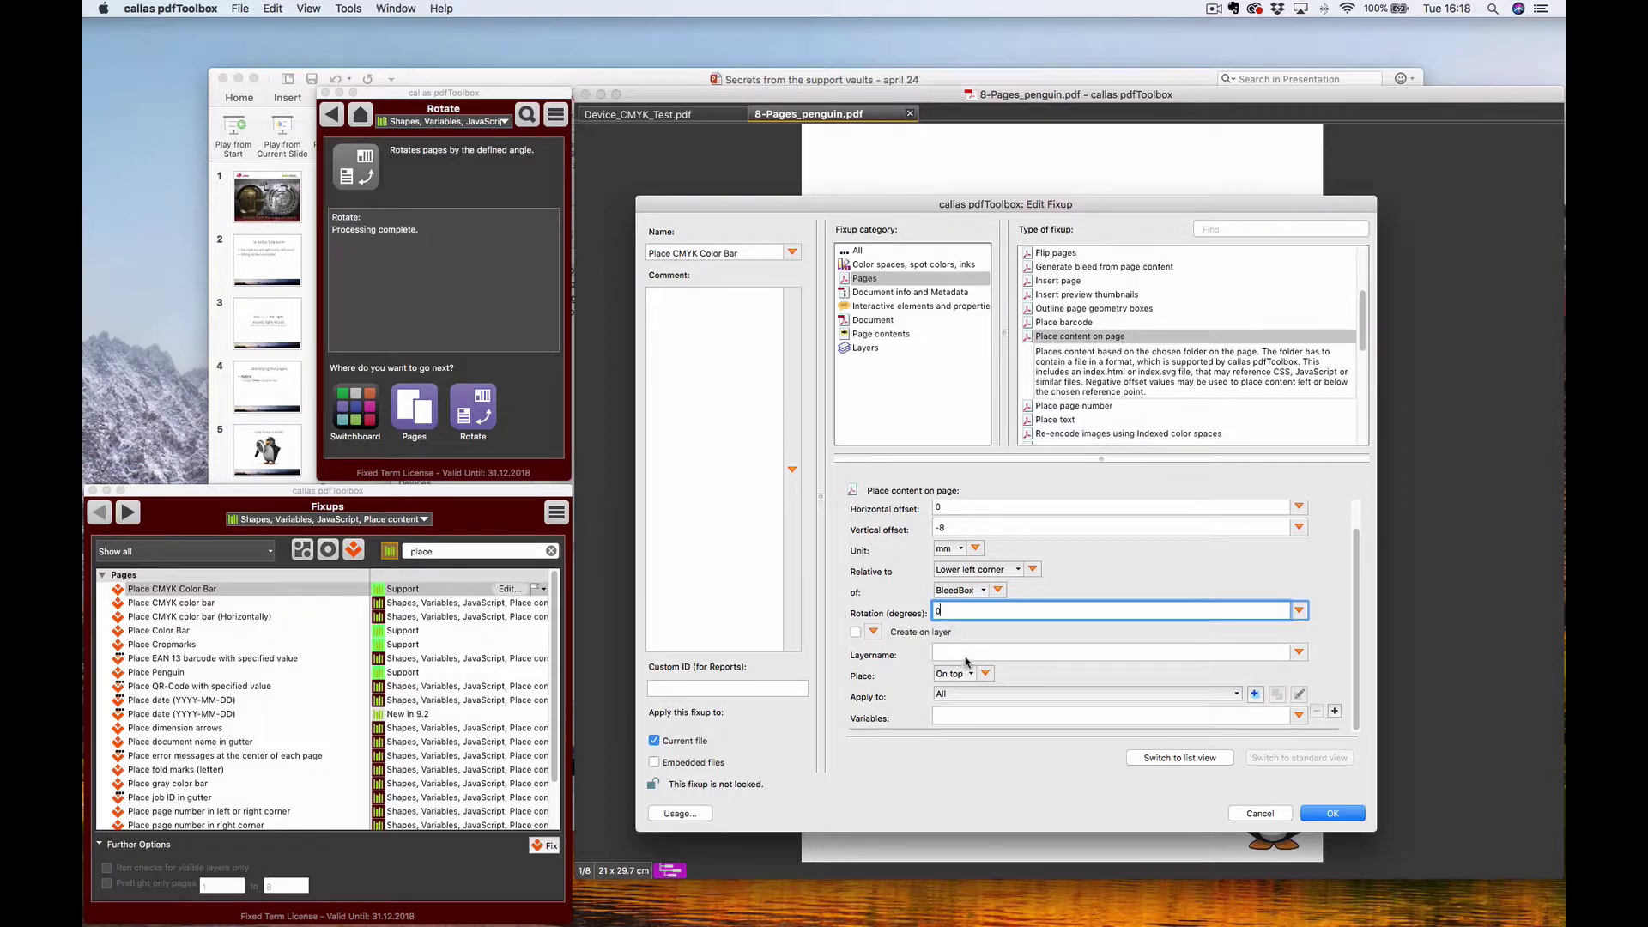
{"action": "scroll", "coordinate": [966, 661], "scroll_direction": "up", "scroll_amount": 1}
{"action": "left_click", "coordinate": [1326, 813]}
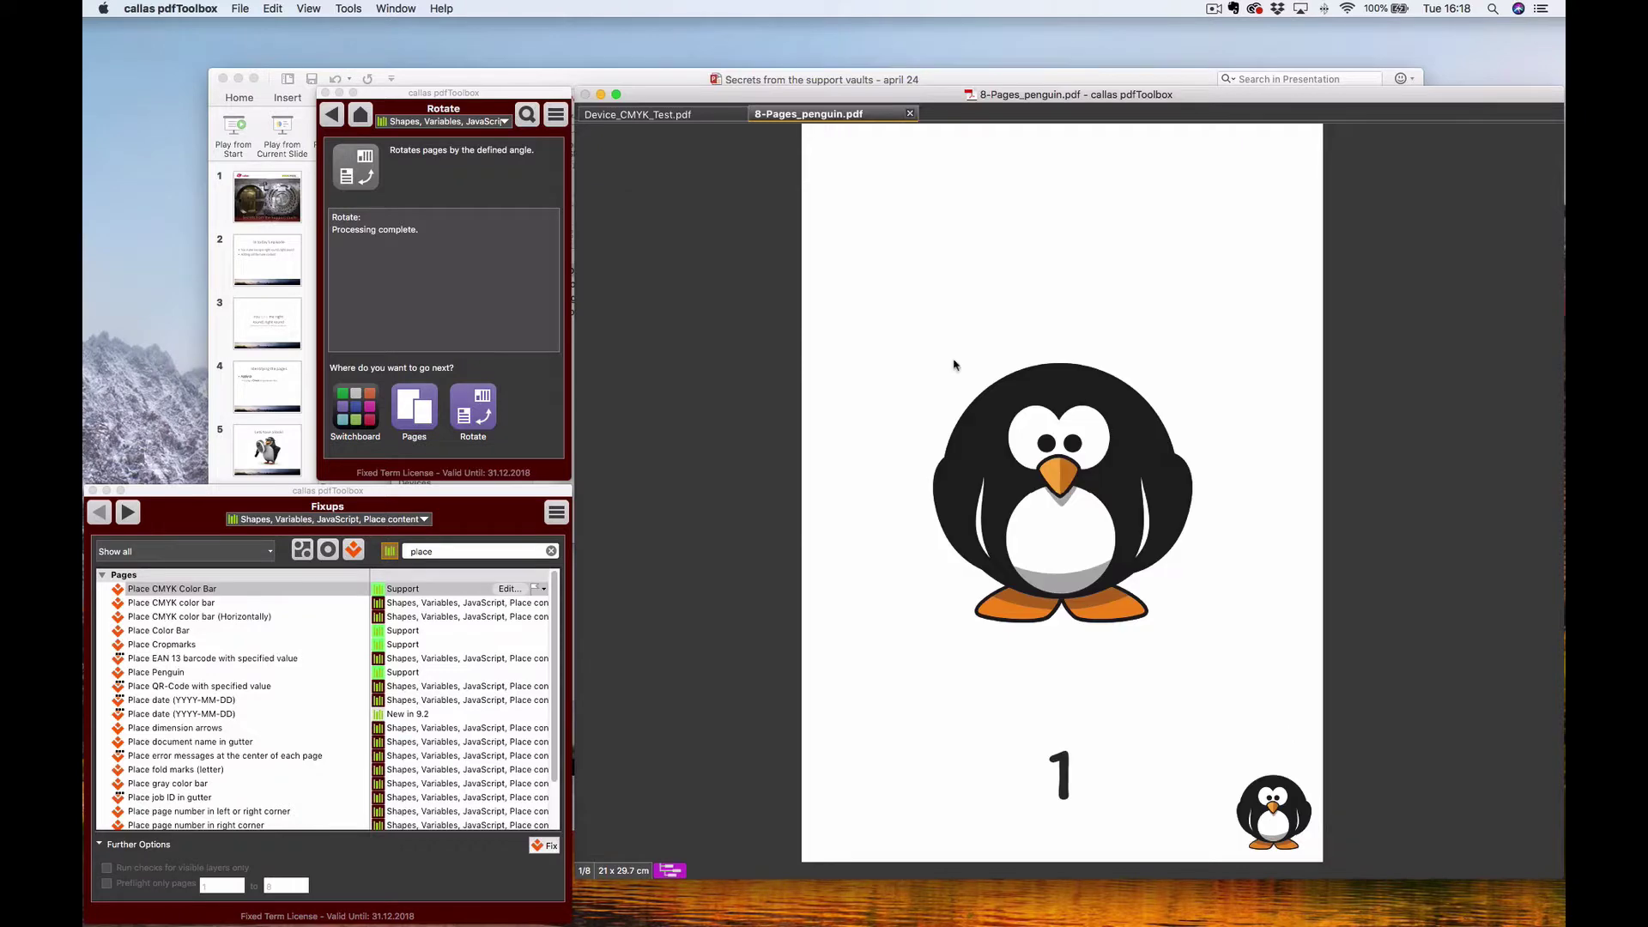
- Run the Place CMYK Color Bar fixup on Device_CMYK_Test.pdf and save the result in the Processed folder
{"action": "left_click", "coordinate": [662, 114]}
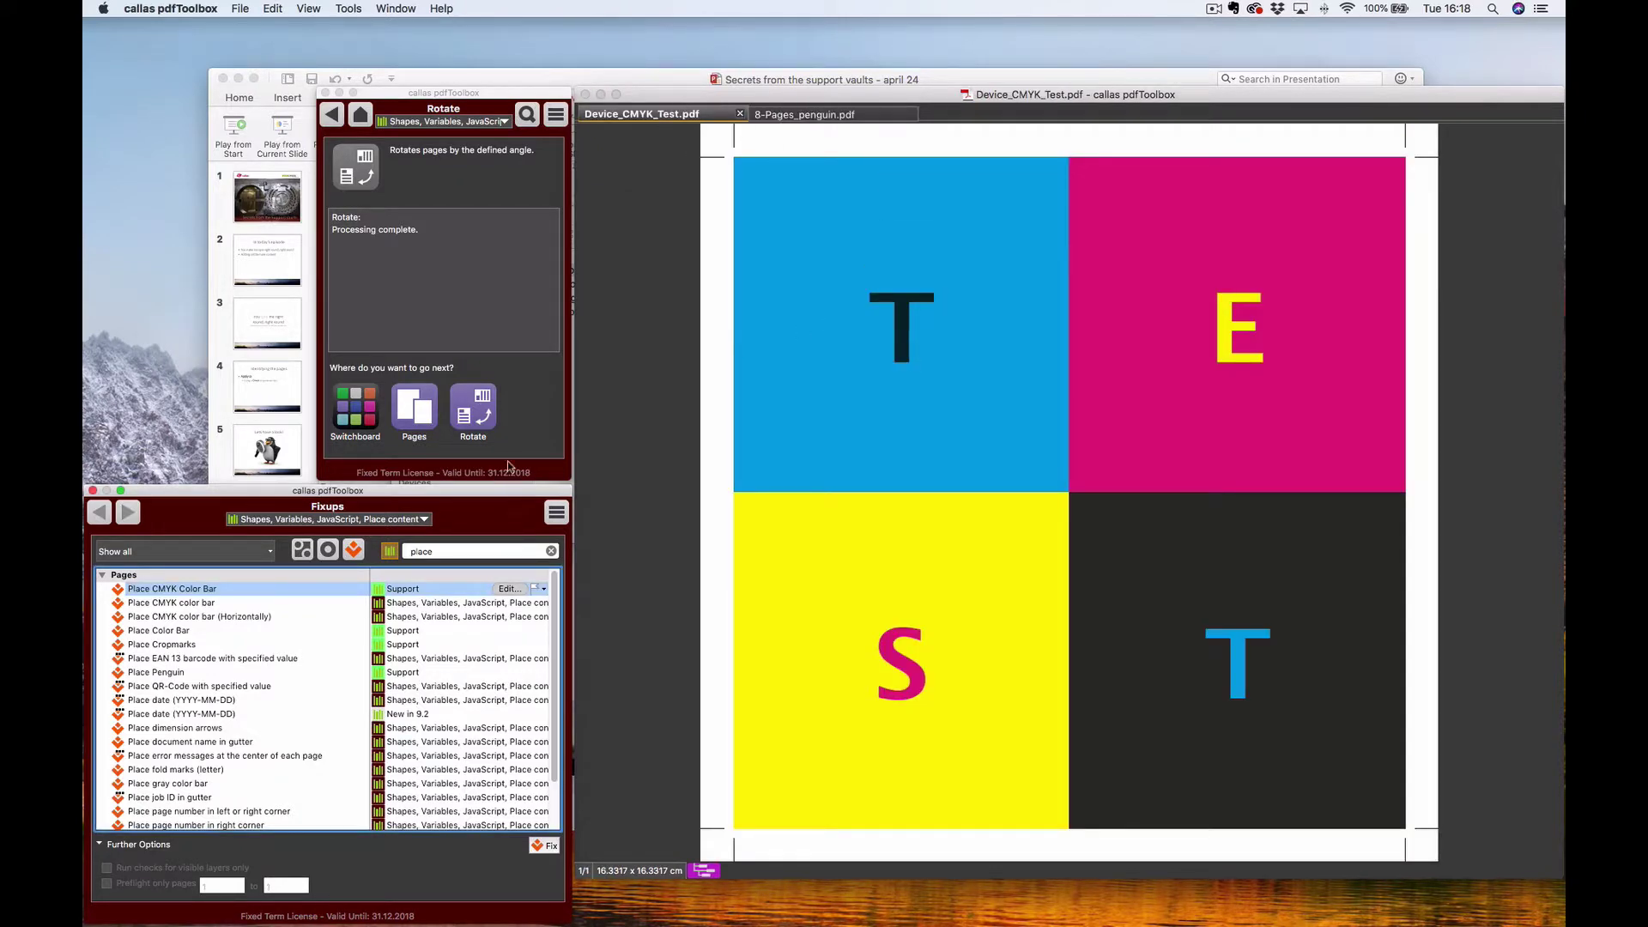
{"action": "left_click", "coordinate": [542, 846]}
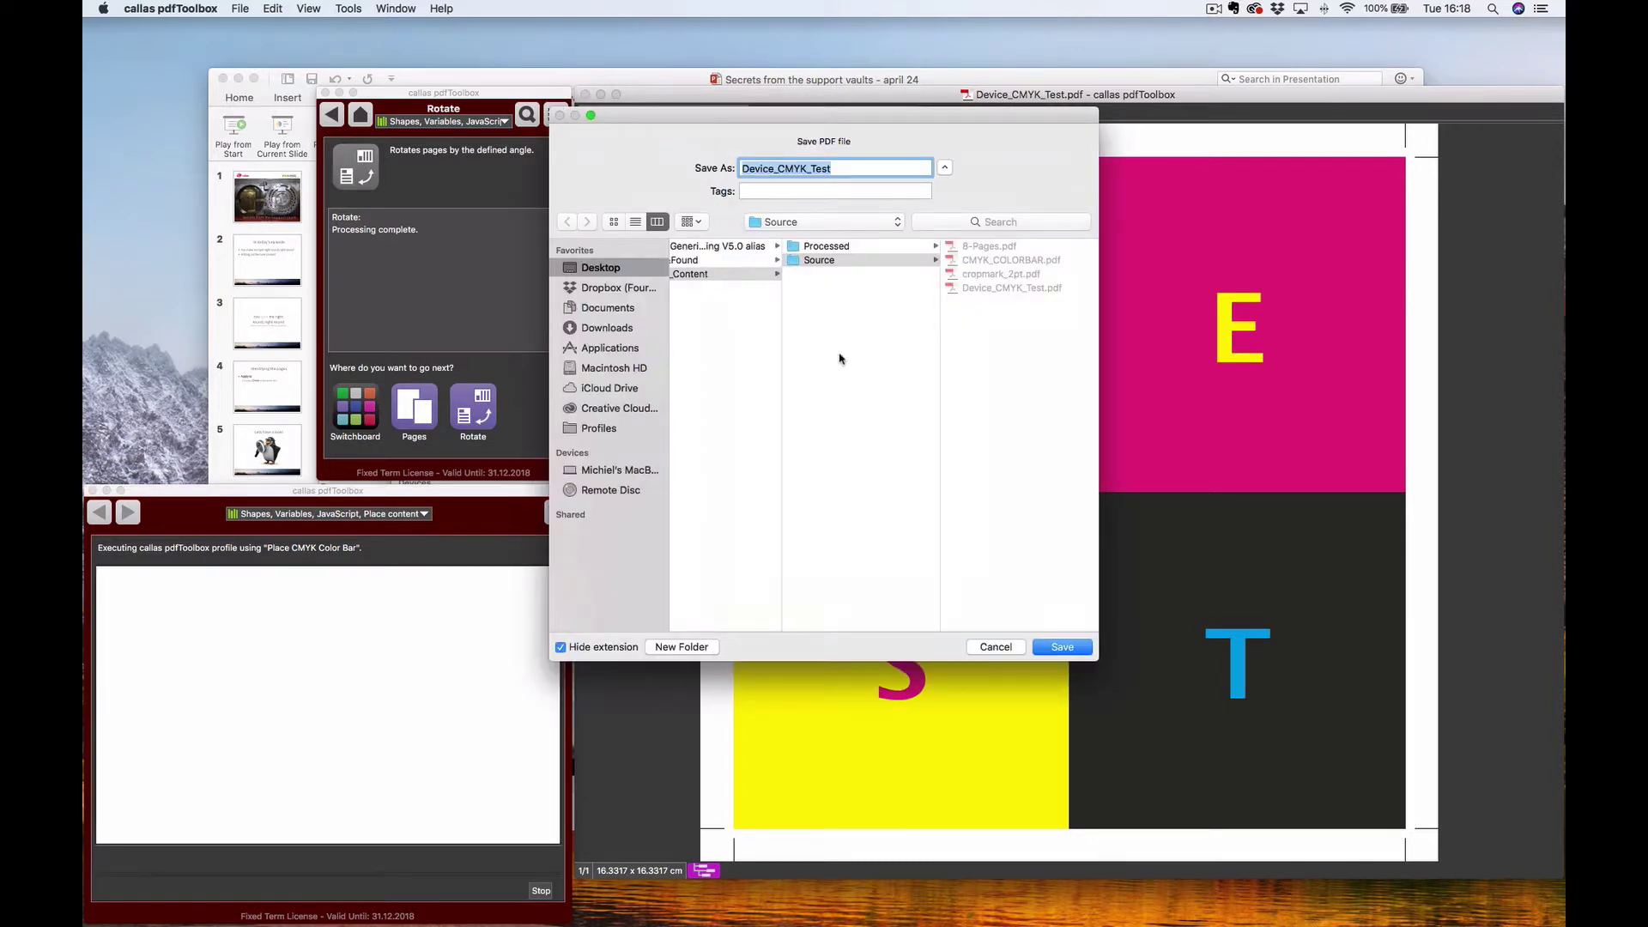
{"action": "left_click", "coordinate": [851, 248]}
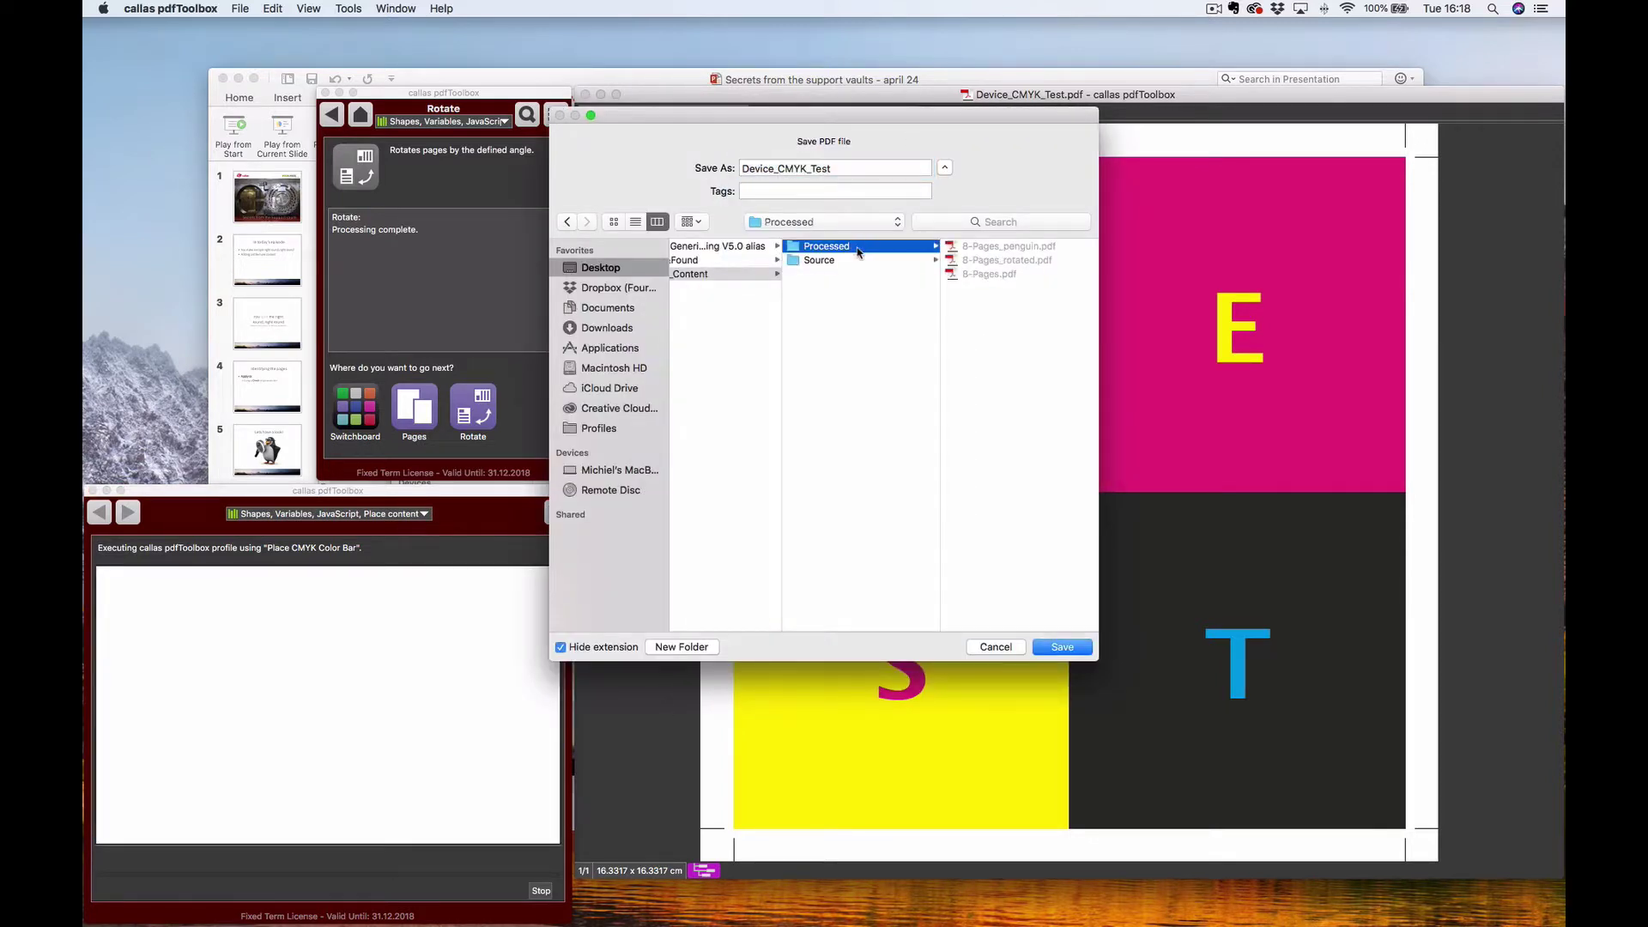
{"action": "left_click", "coordinate": [1063, 648]}
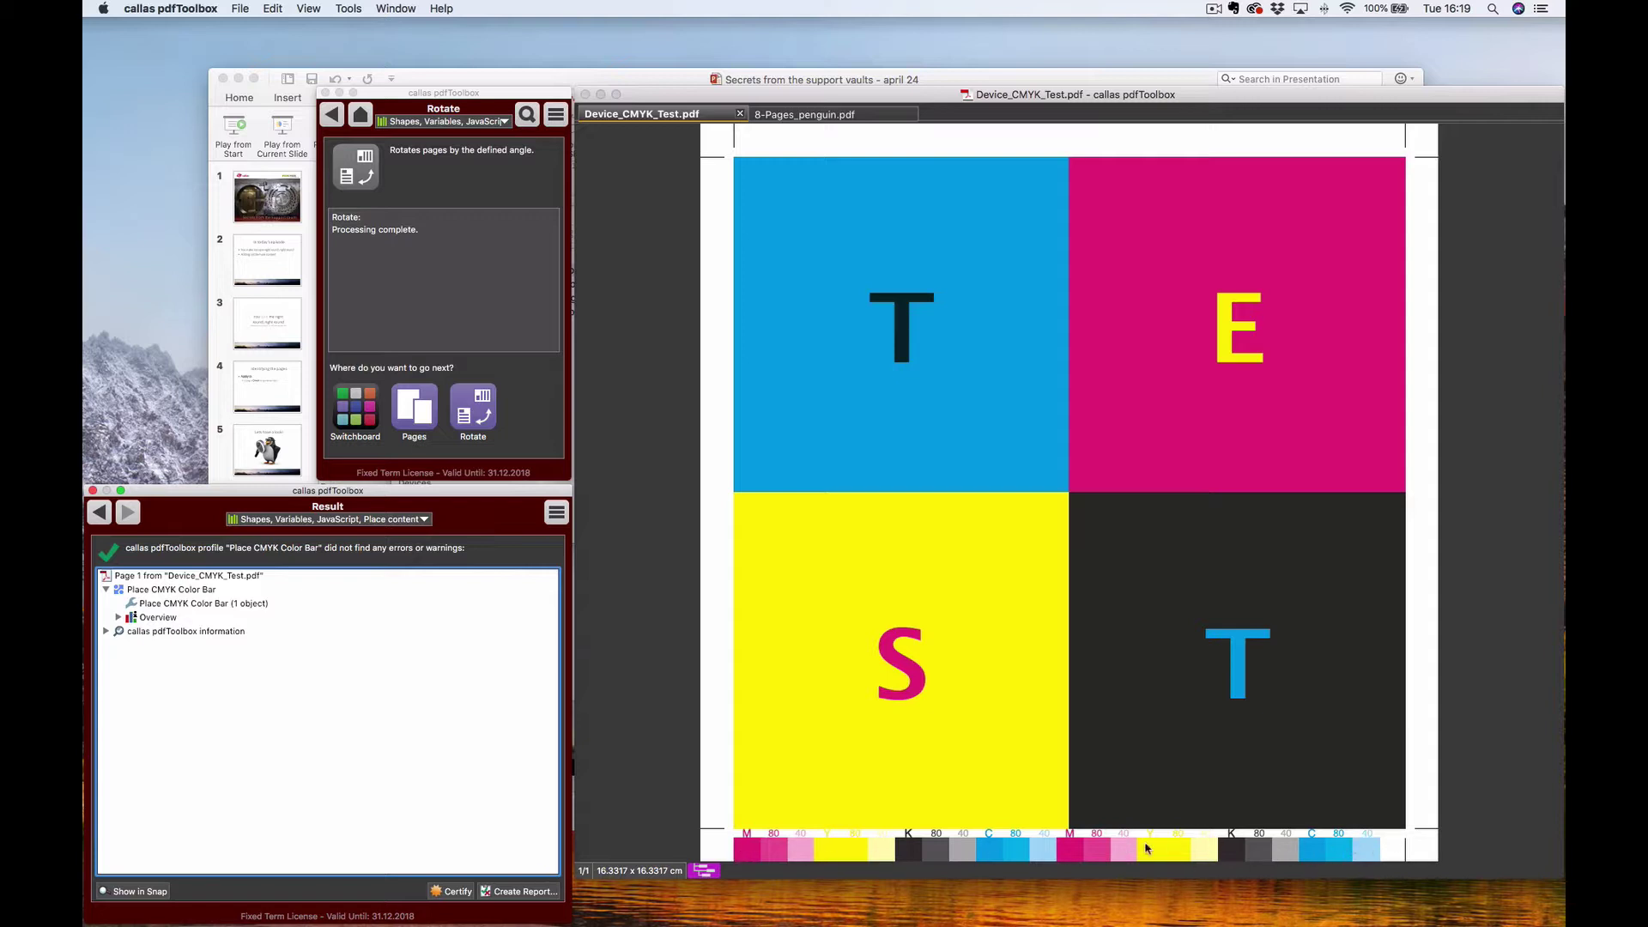
- Inspect the filled vector of the 80% magenta patch in the color bar with the Object inspector, and close the inspector
{"action": "left_click", "coordinate": [644, 391]}
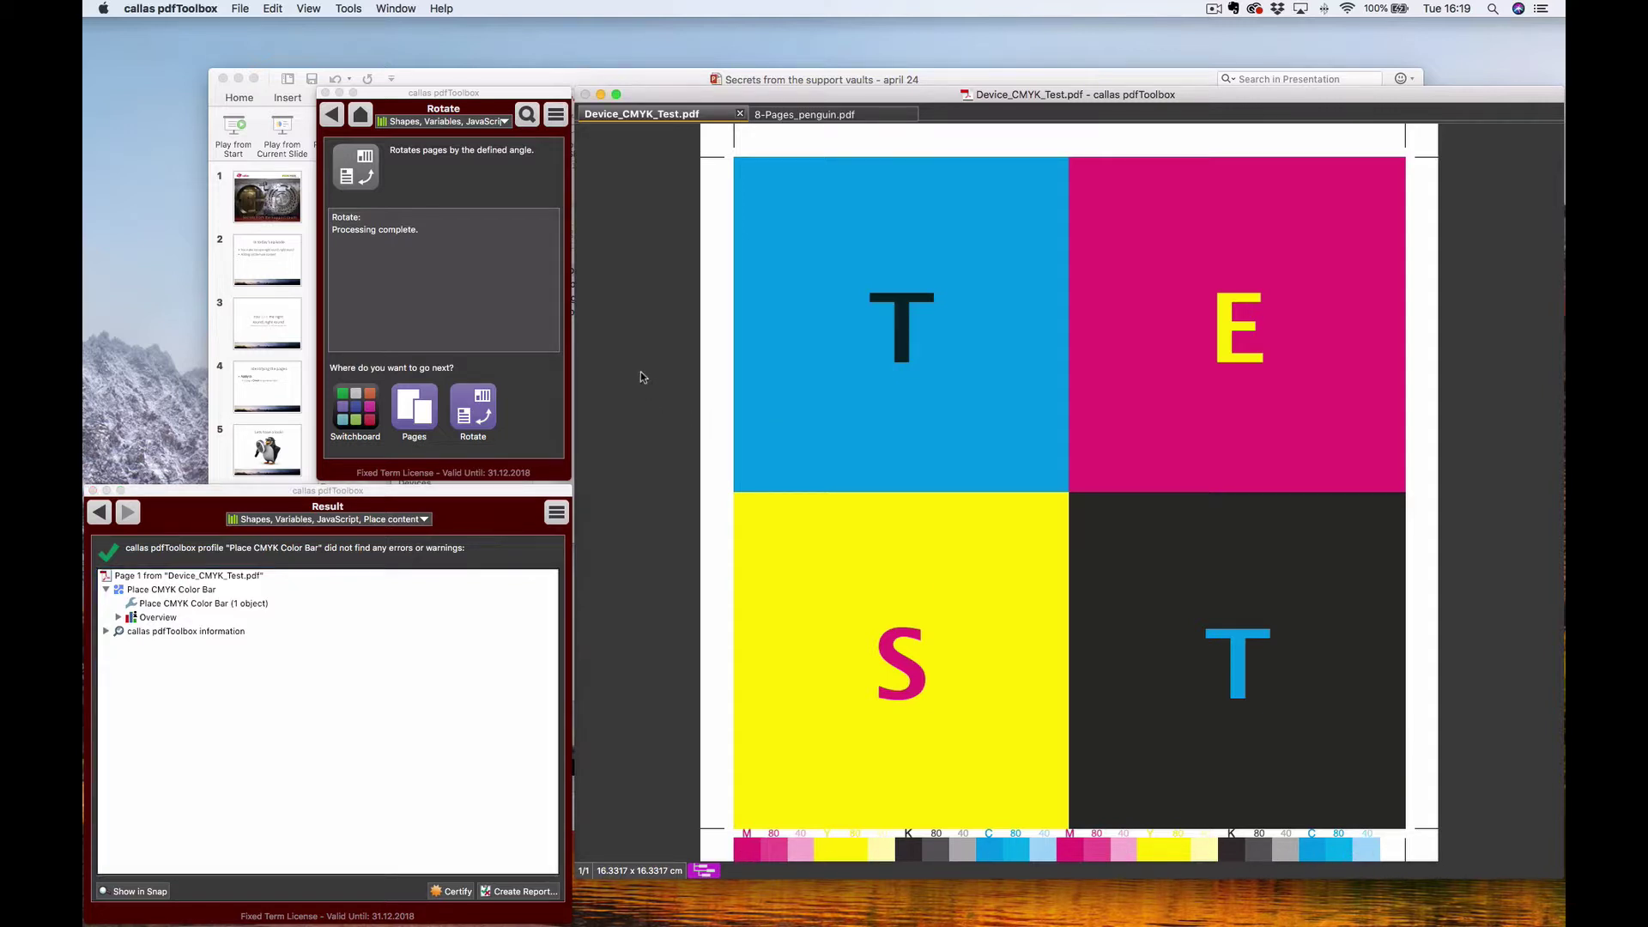
{"action": "left_click", "coordinate": [356, 11]}
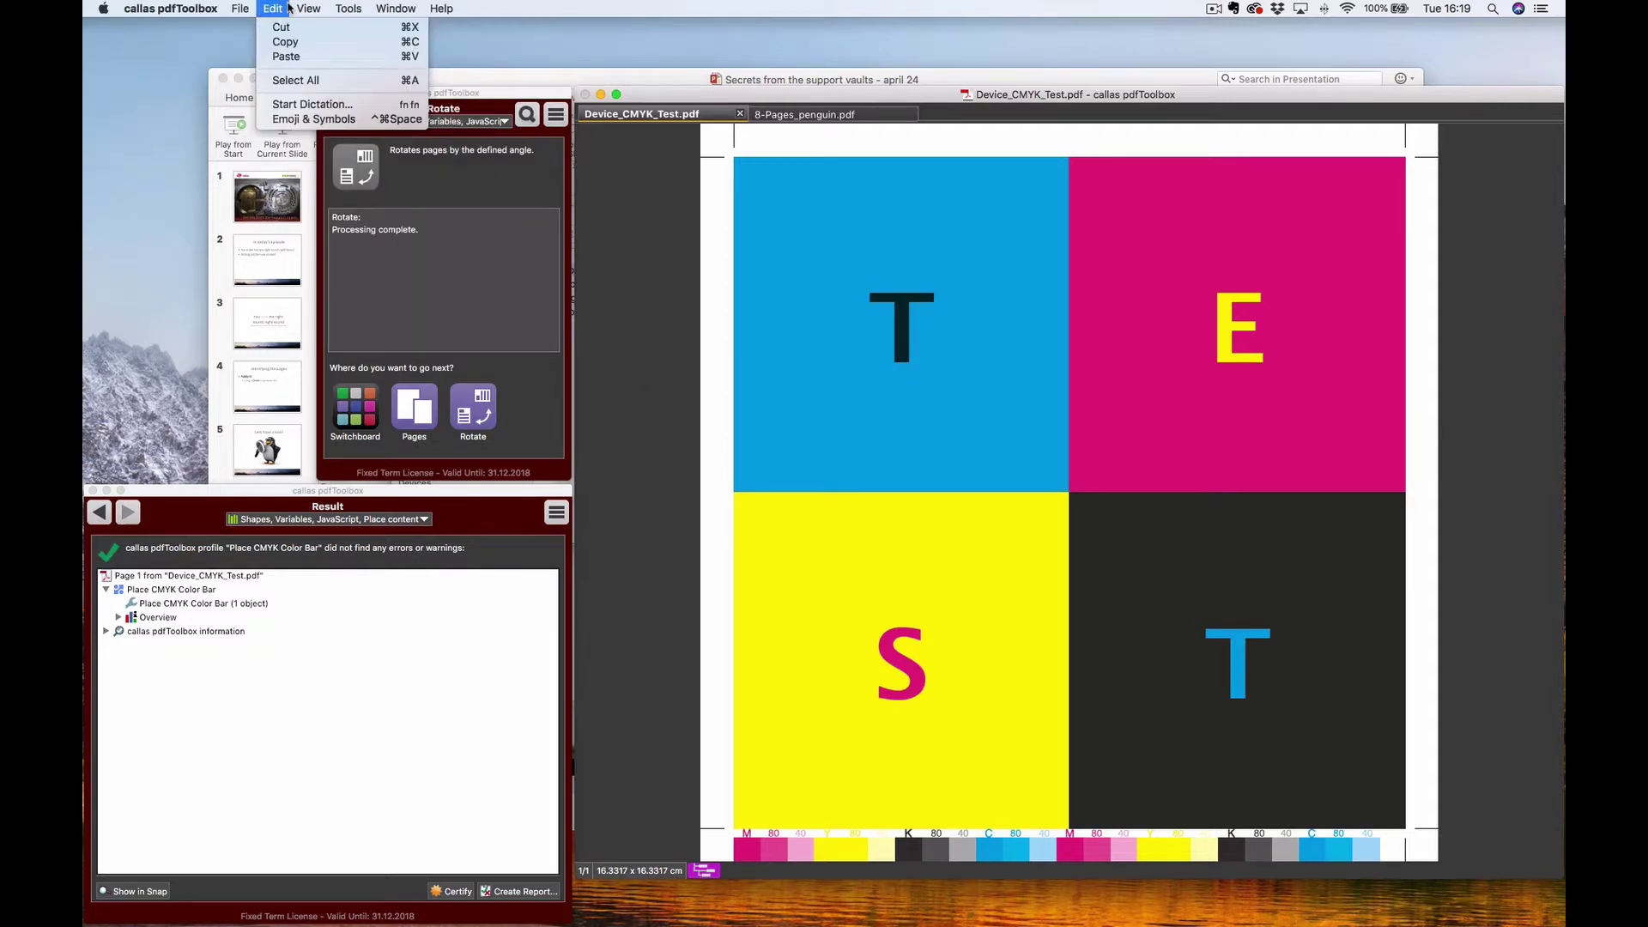
{"action": "left_click", "coordinate": [361, 251]}
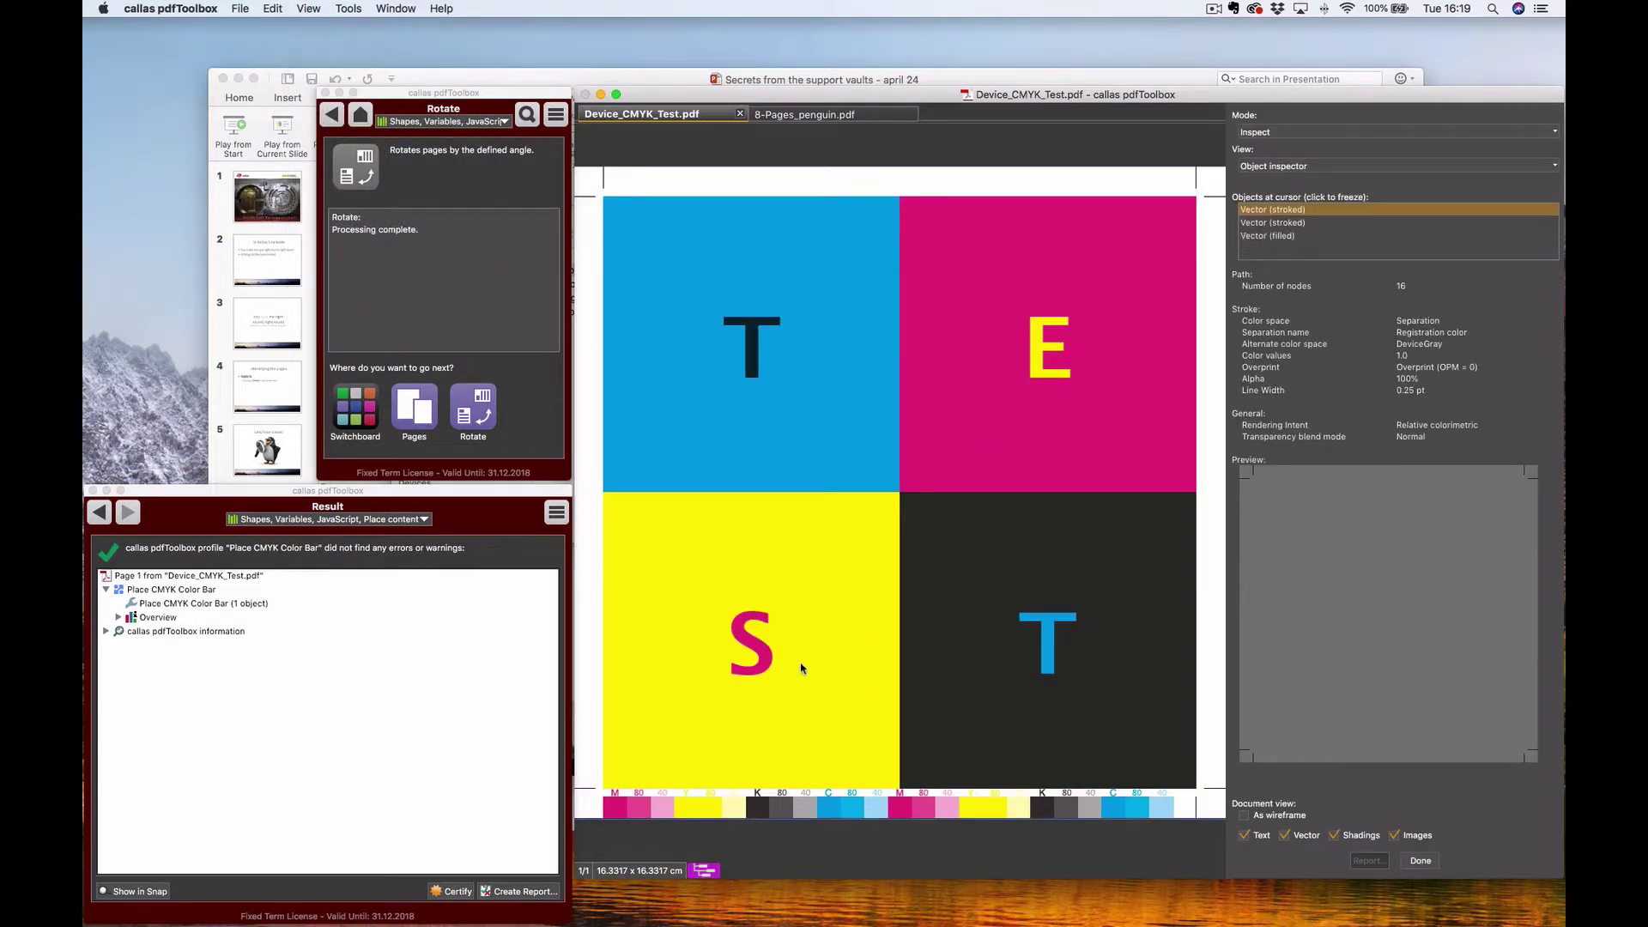
{"action": "left_click", "coordinate": [646, 814]}
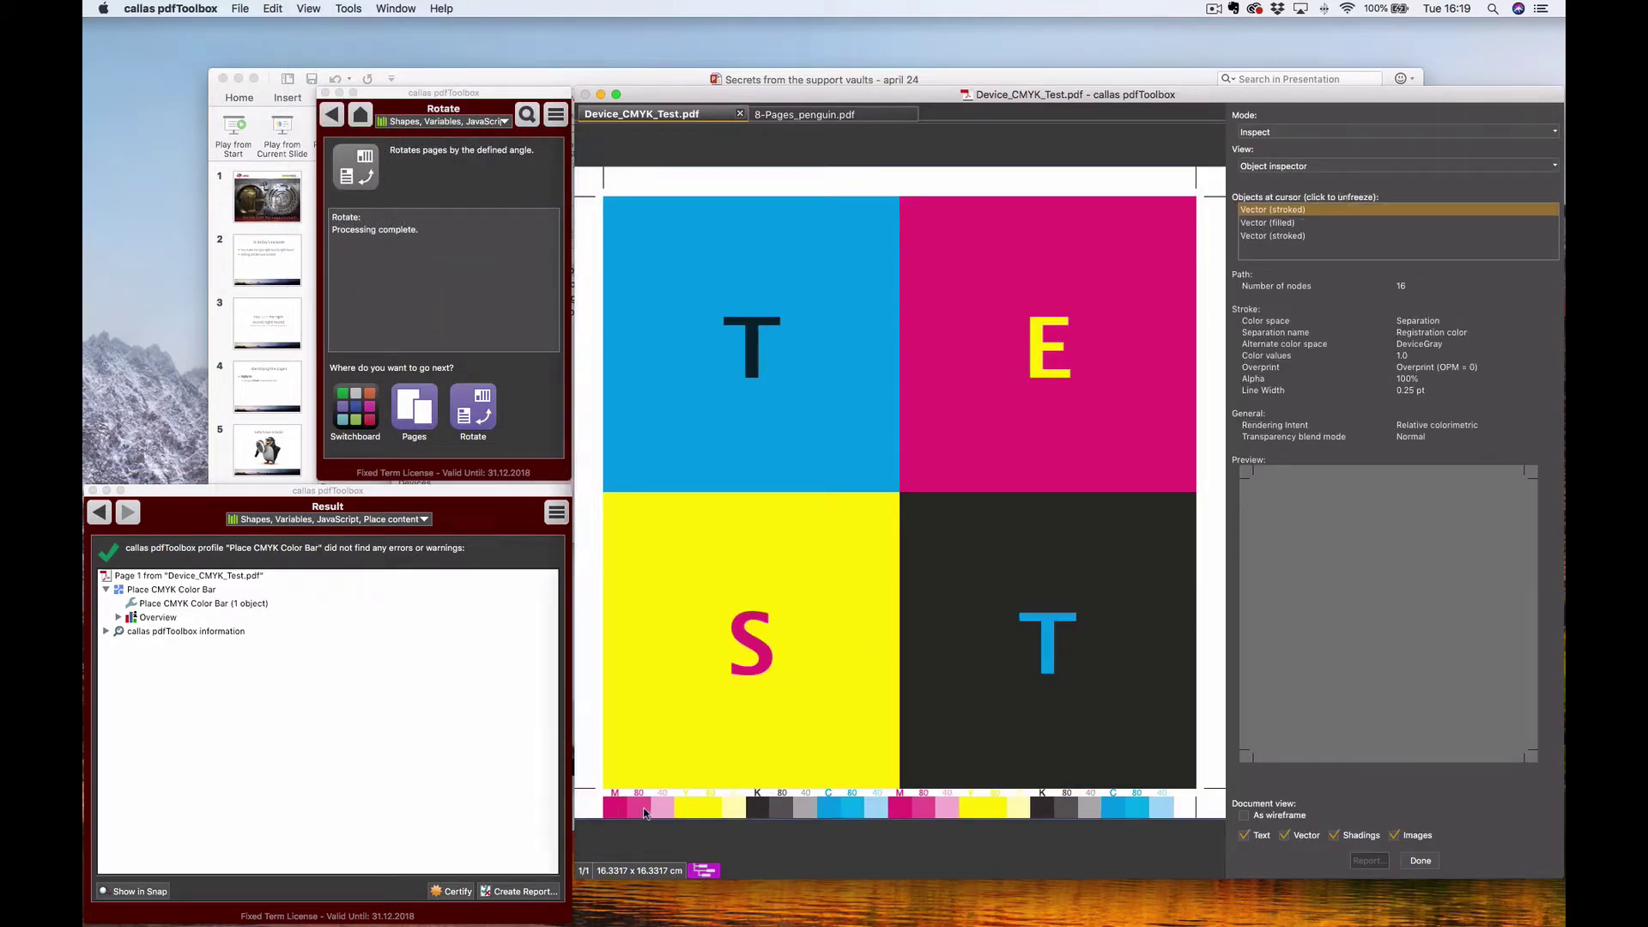
{"action": "left_click", "coordinate": [1287, 223]}
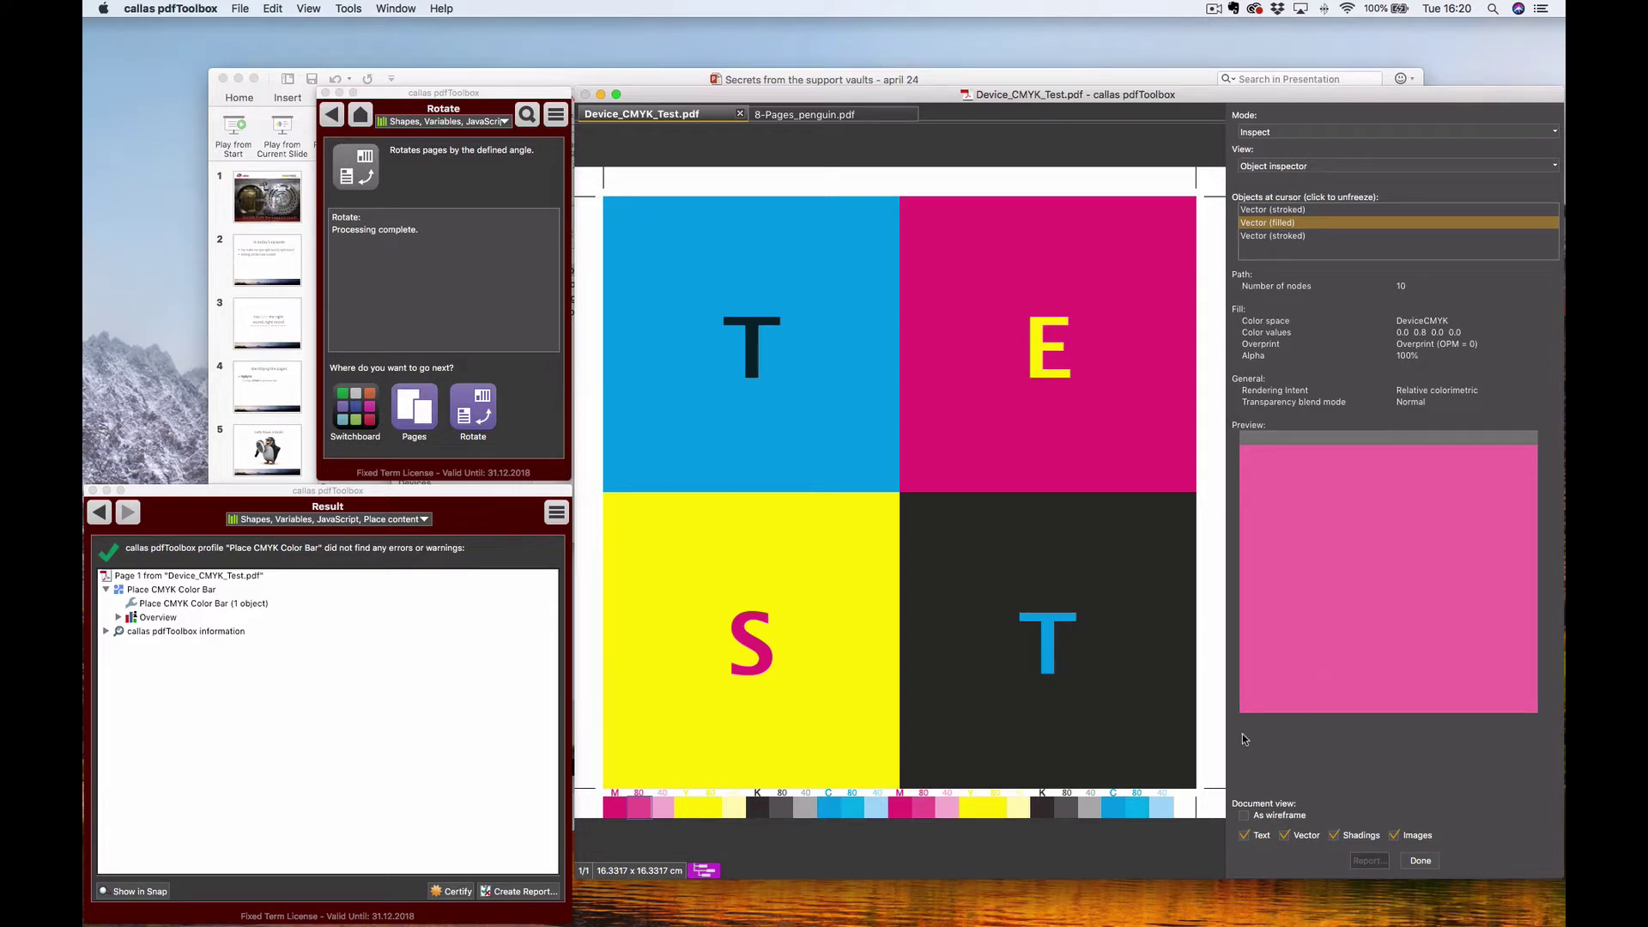
{"action": "left_click", "coordinate": [1420, 860]}
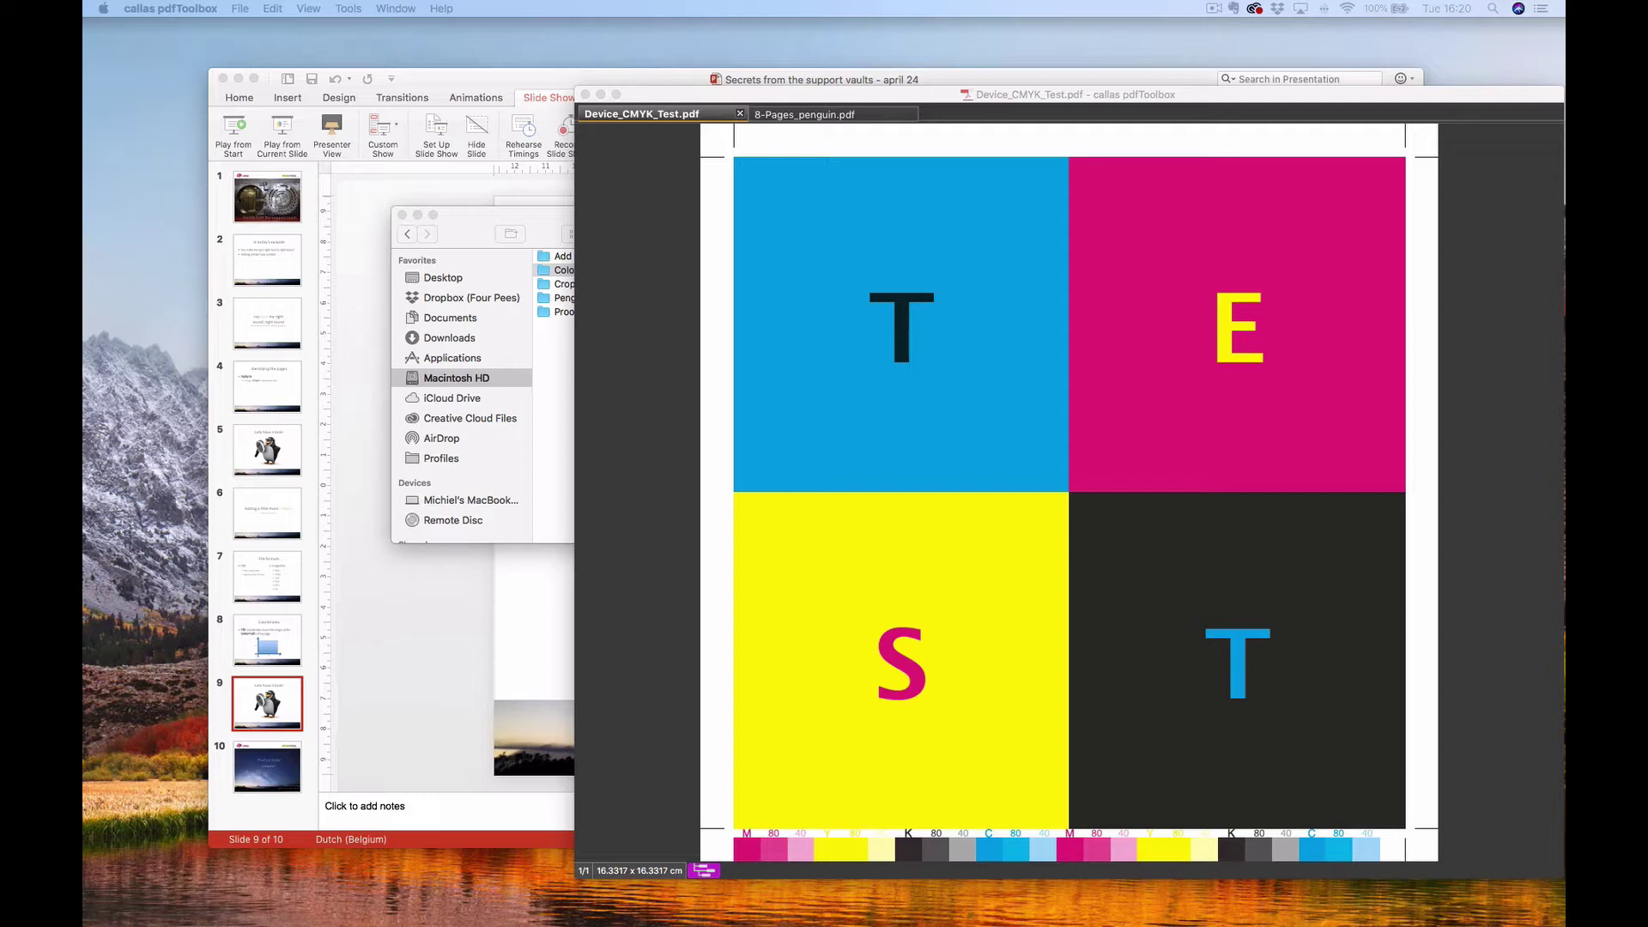
- Open Small_Trimbox.pdf and enable showing page geometry boxes in the Highlighting preferences
{"action": "left_click_drag", "start_coordinate": [685, 446], "coordinate": [1039, 399]}
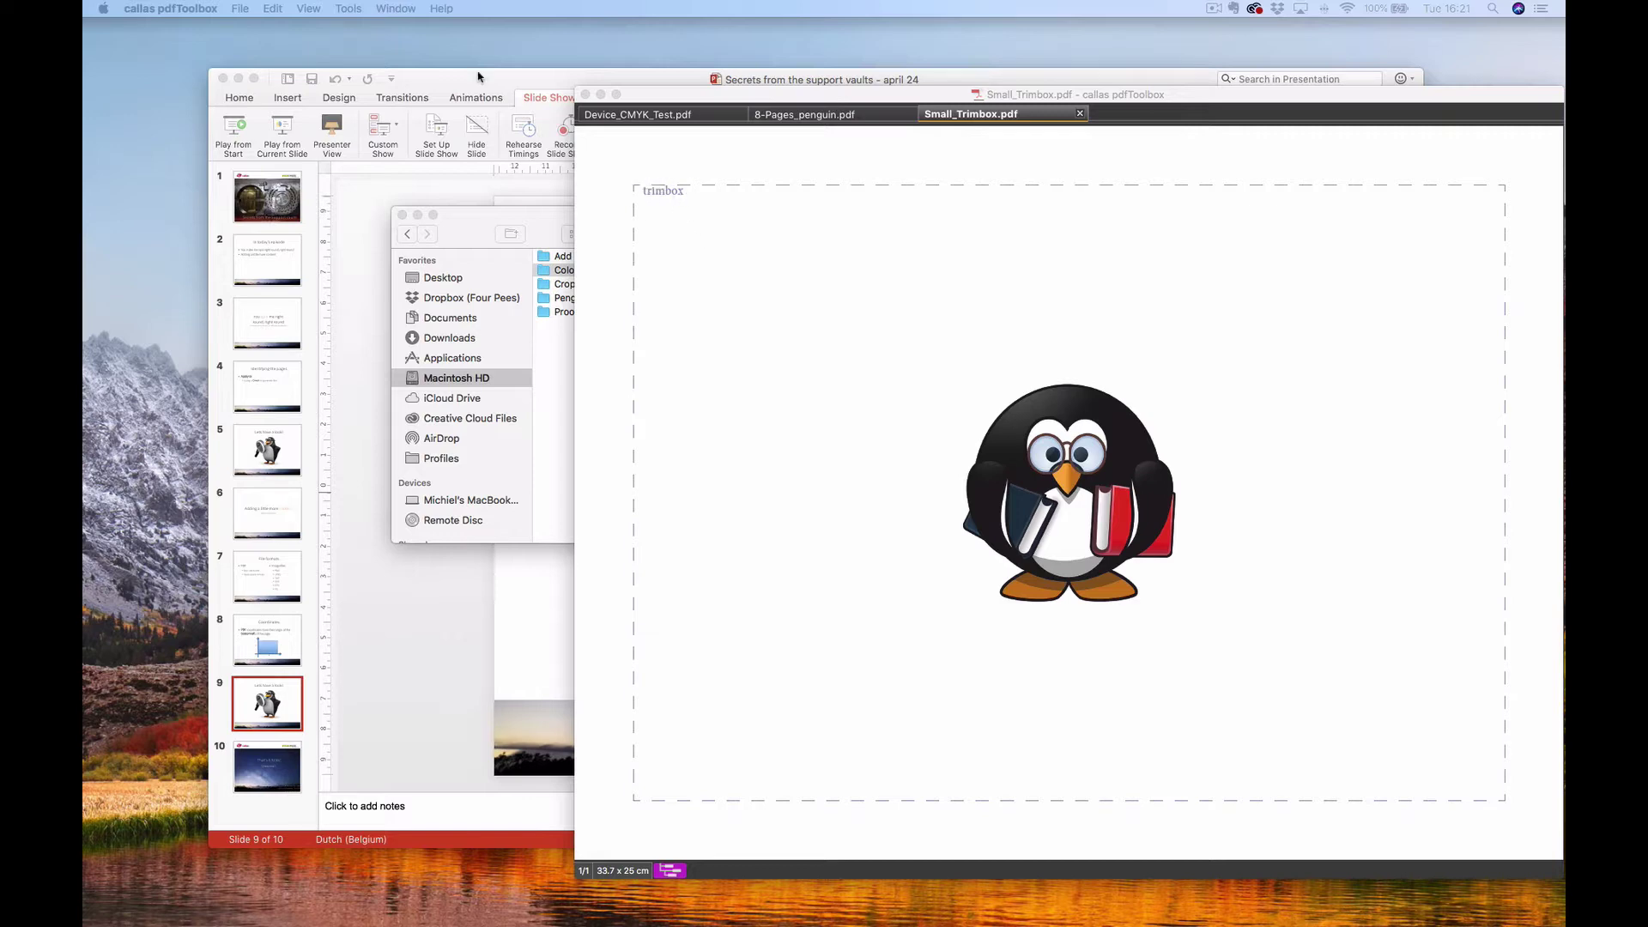
{"action": "left_click", "coordinate": [215, 8]}
{"action": "left_click", "coordinate": [209, 9]}
{"action": "left_click", "coordinate": [206, 9]}
{"action": "left_click", "coordinate": [183, 49]}
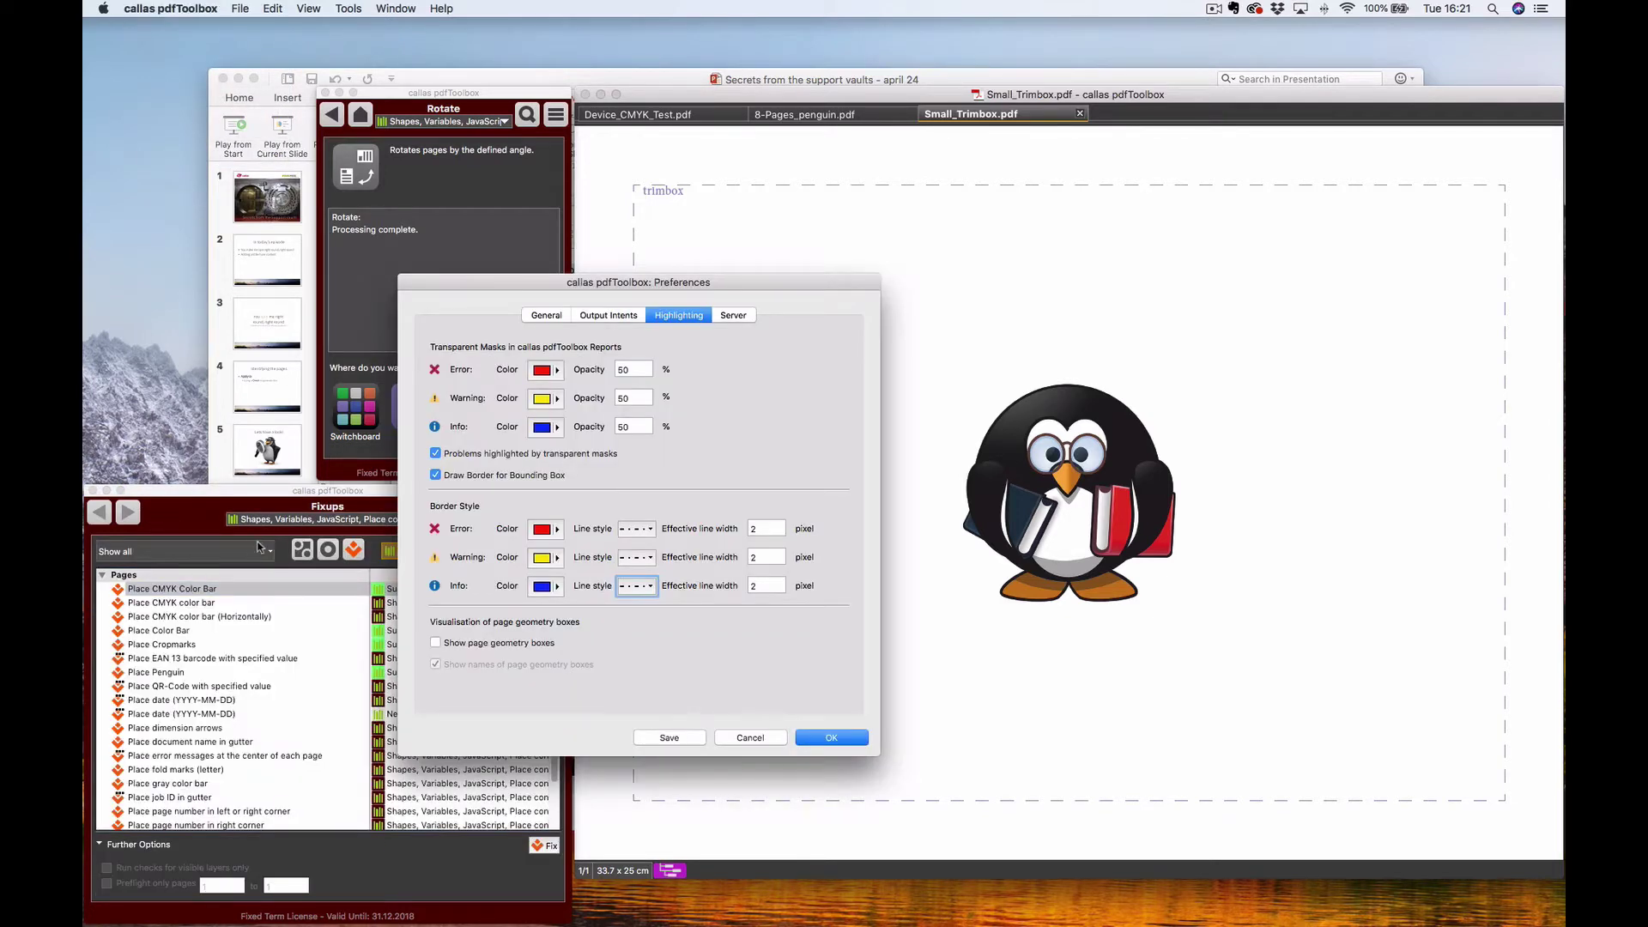
{"action": "left_click", "coordinate": [546, 315]}
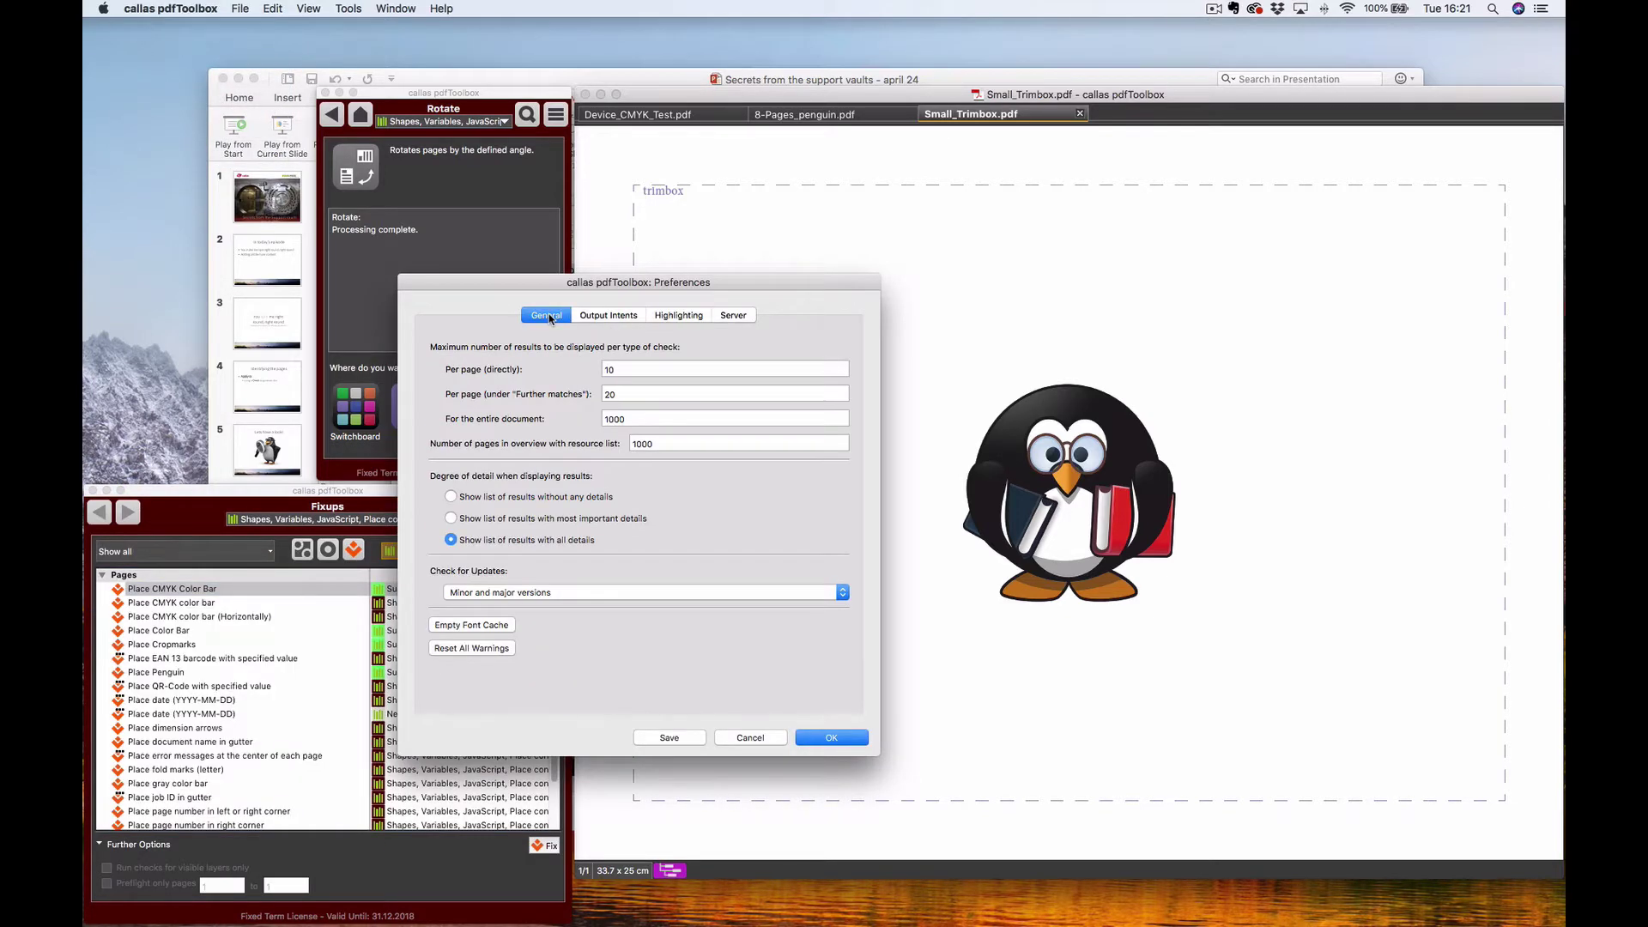
{"action": "left_click", "coordinate": [661, 317]}
{"action": "left_click", "coordinate": [436, 642]}
{"action": "left_click_drag", "start_coordinate": [631, 279], "coordinate": [399, 268]}
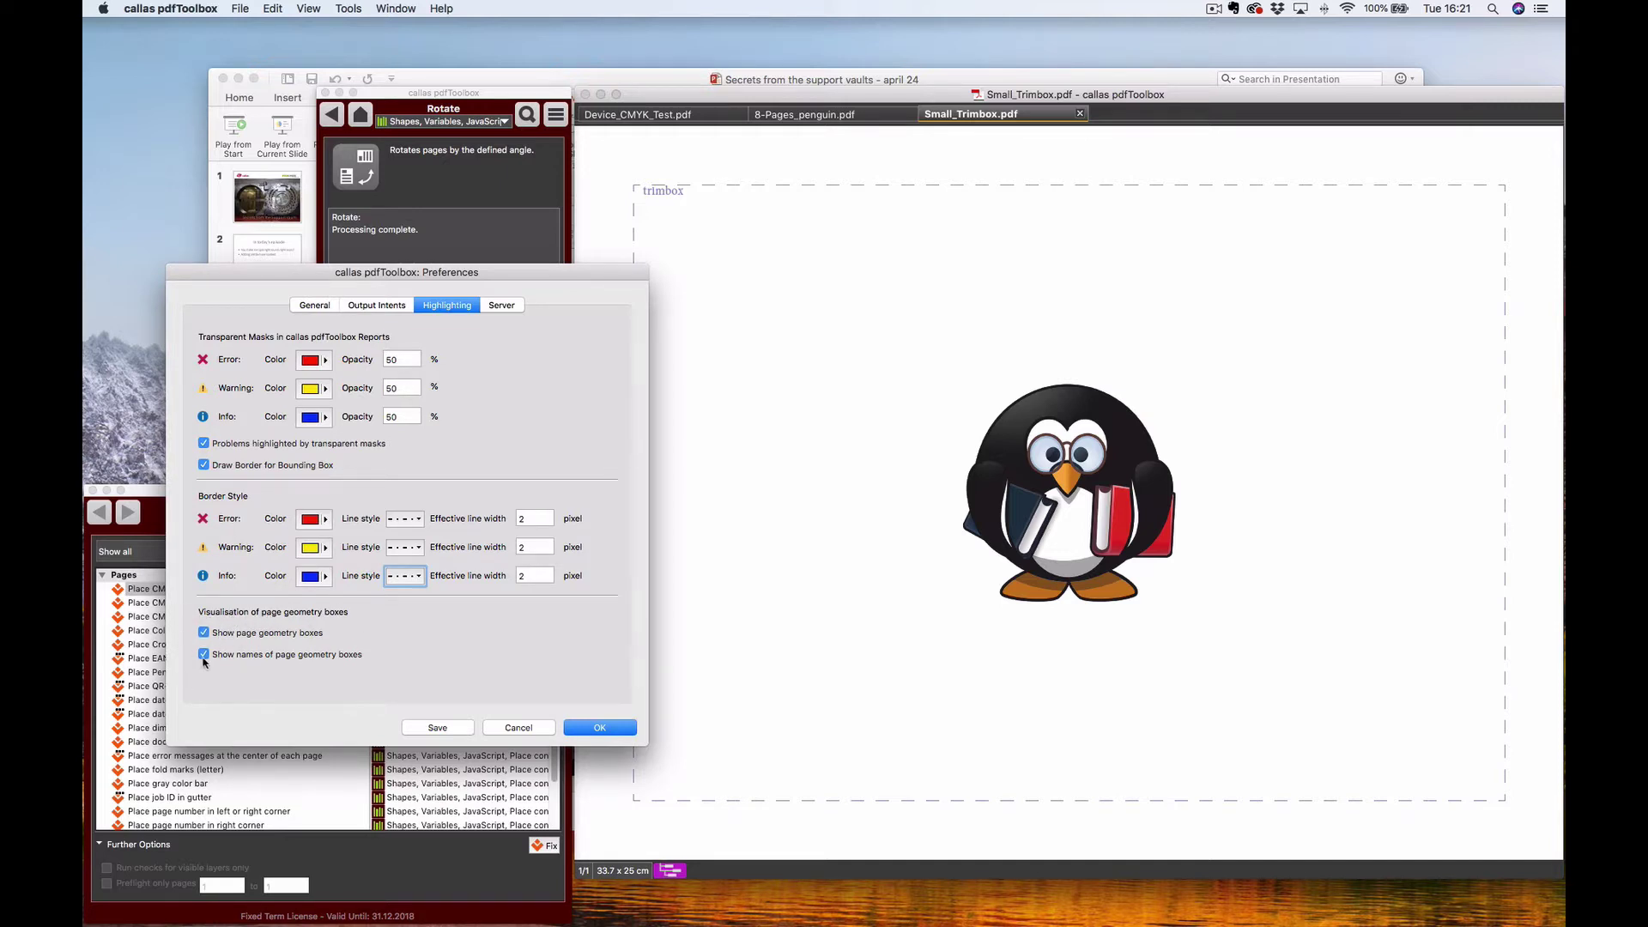
{"action": "left_click", "coordinate": [588, 729]}
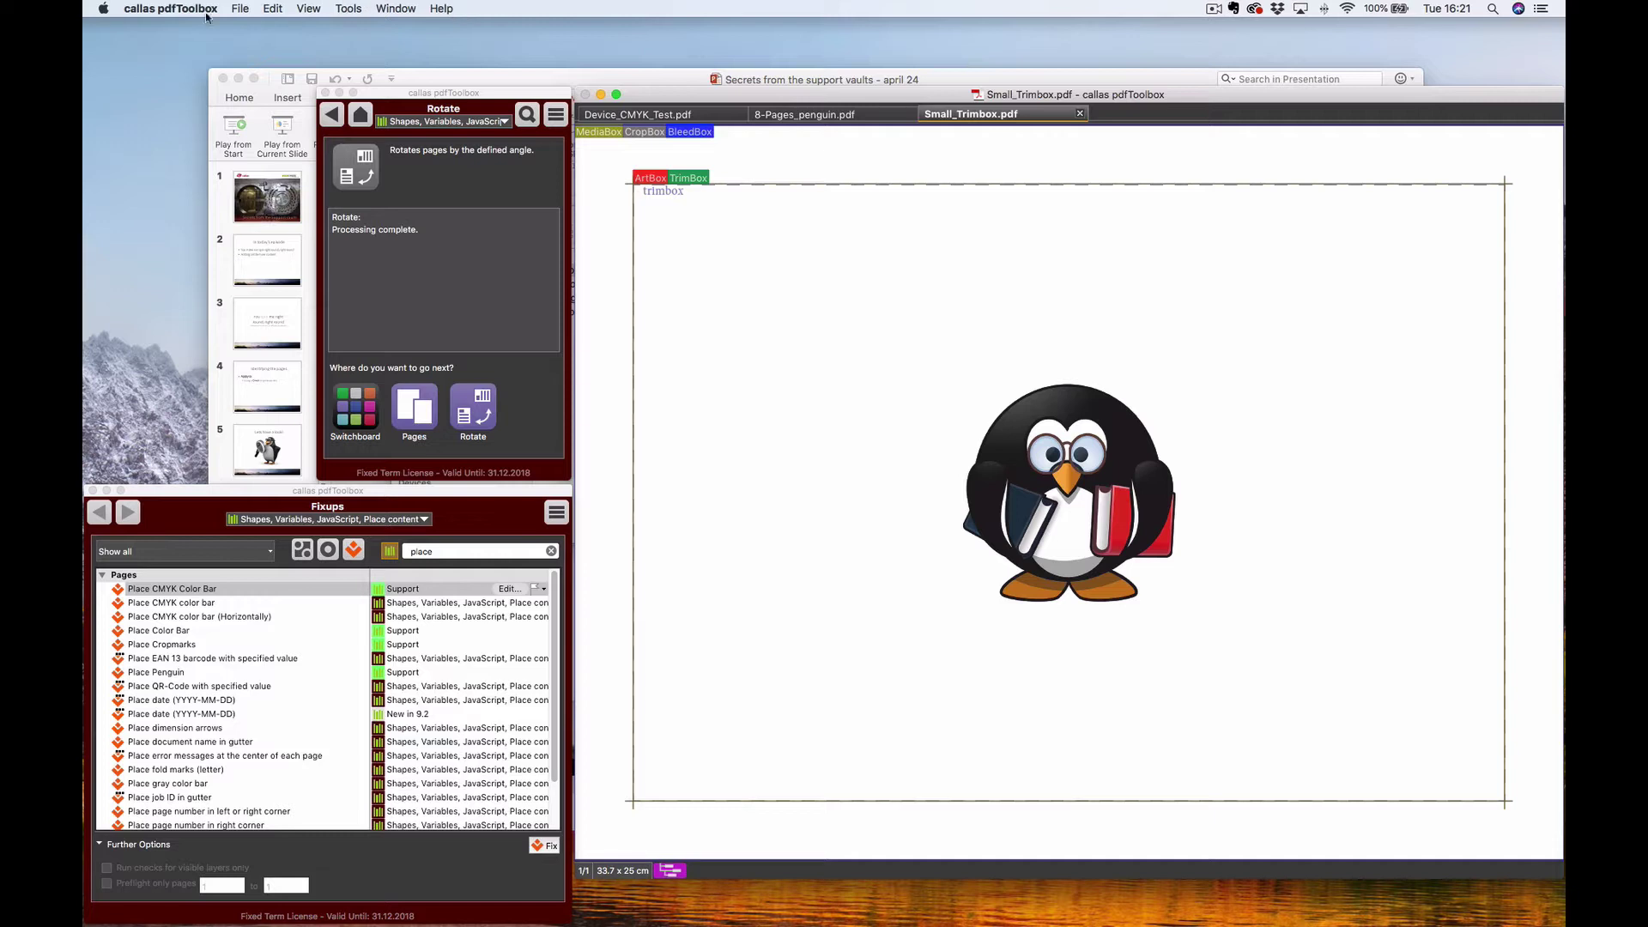
- Turn off the display of page geometry boxes in the Highlighting preferences and apply the change
{"action": "left_click", "coordinate": [171, 8]}
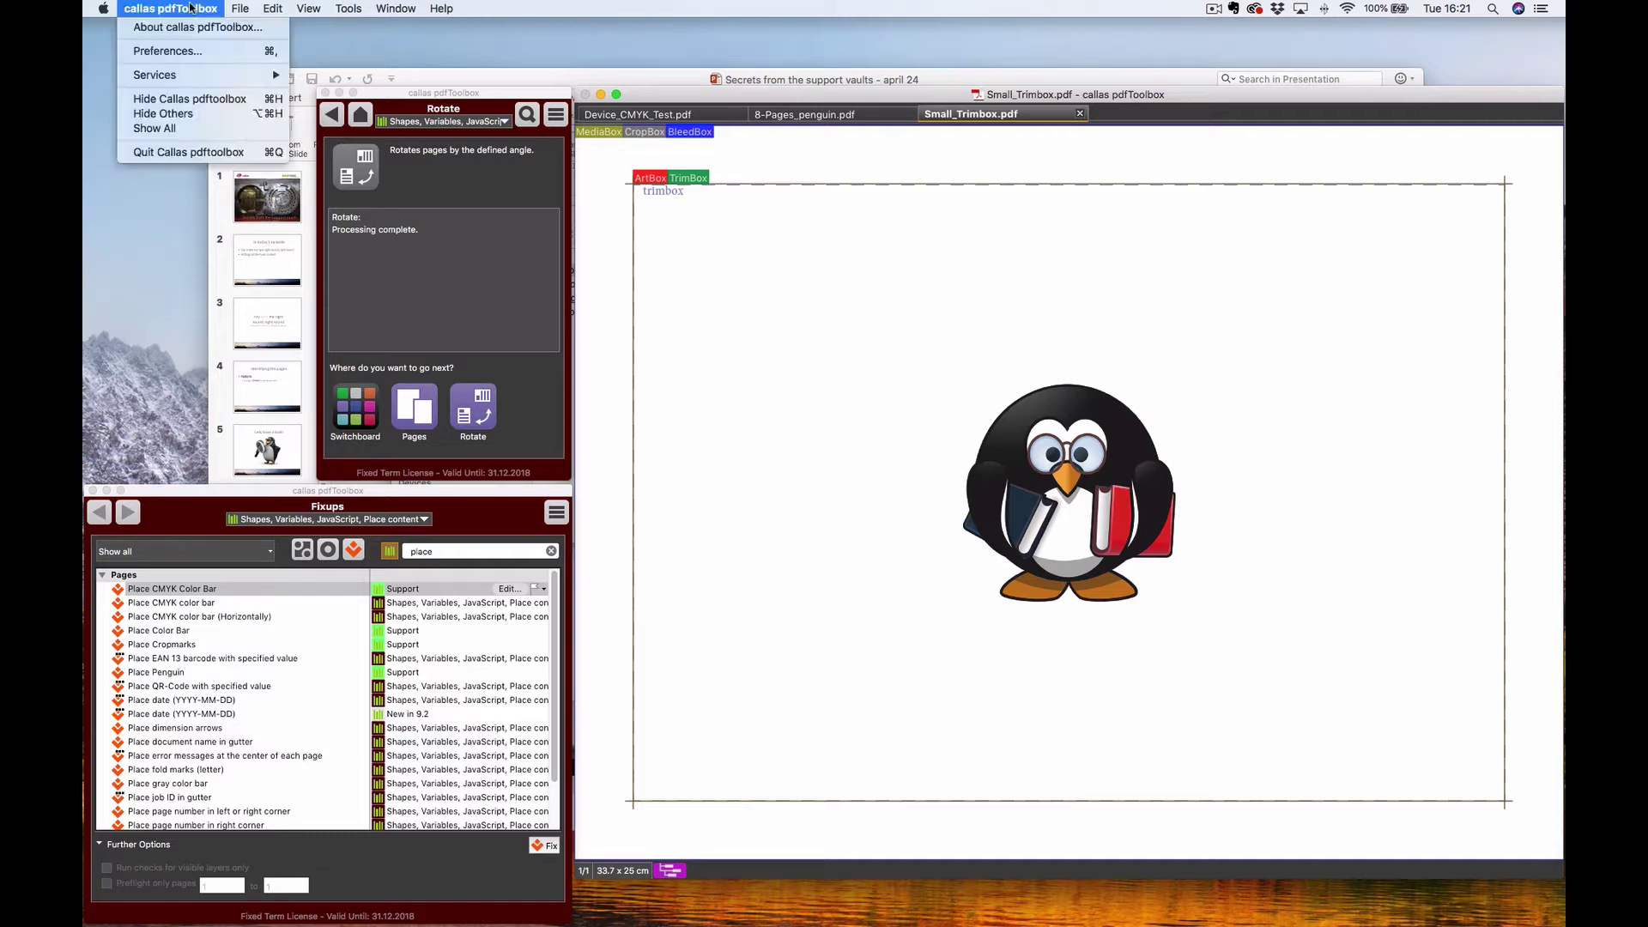
{"action": "left_click", "coordinate": [169, 51]}
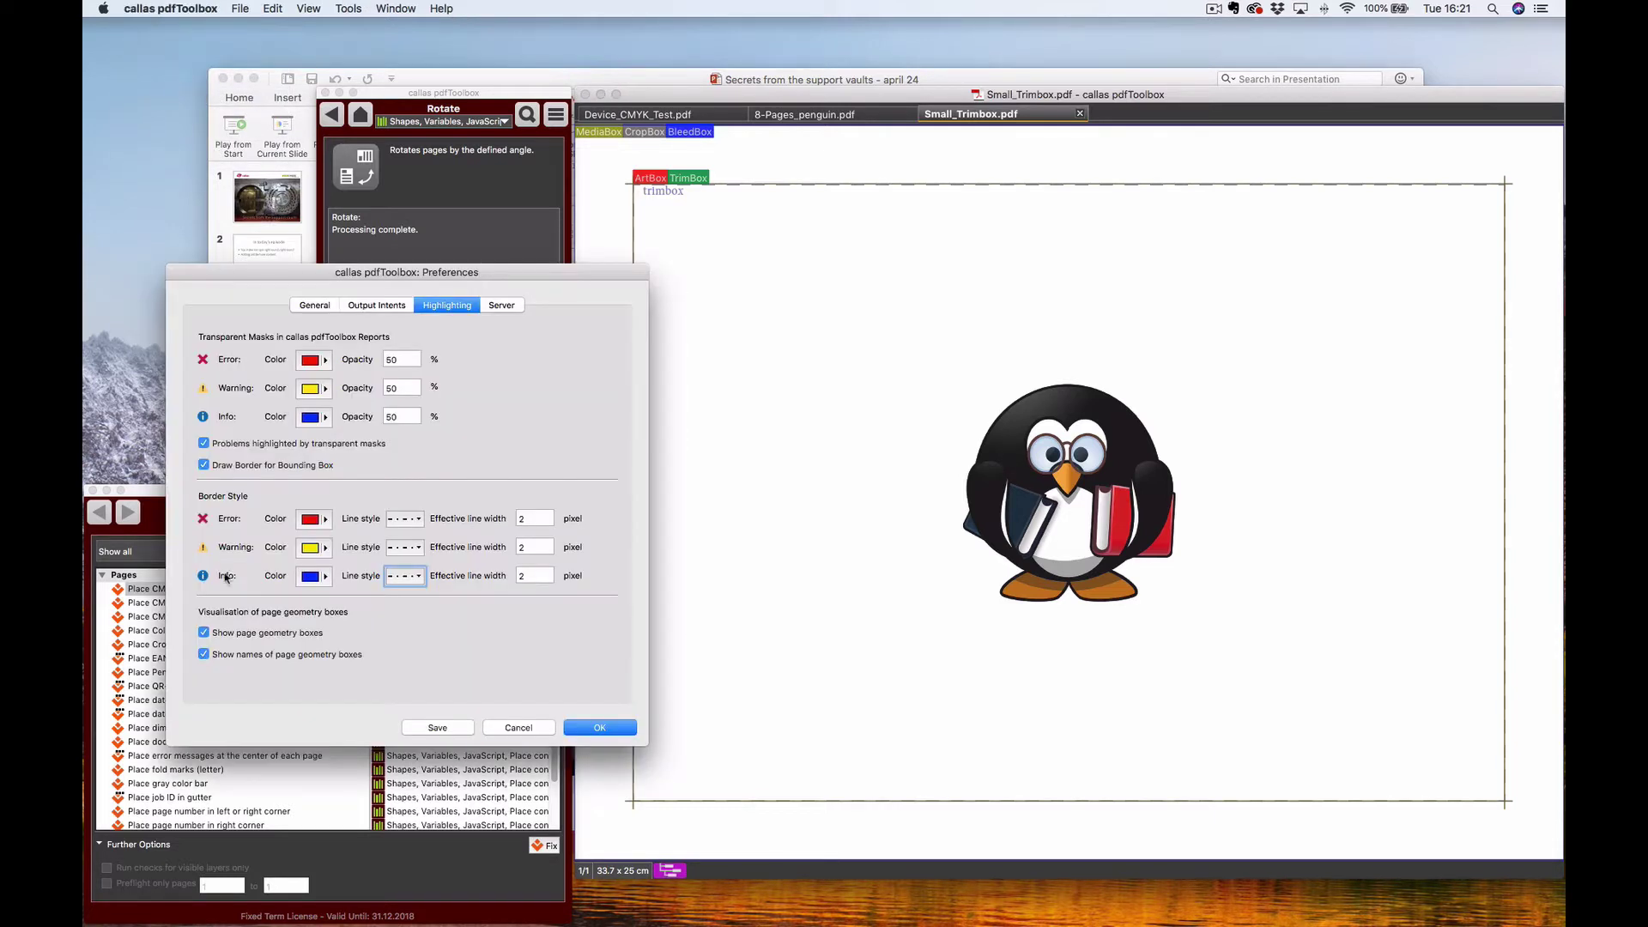
{"action": "left_click", "coordinate": [203, 633]}
{"action": "left_click", "coordinate": [600, 727]}
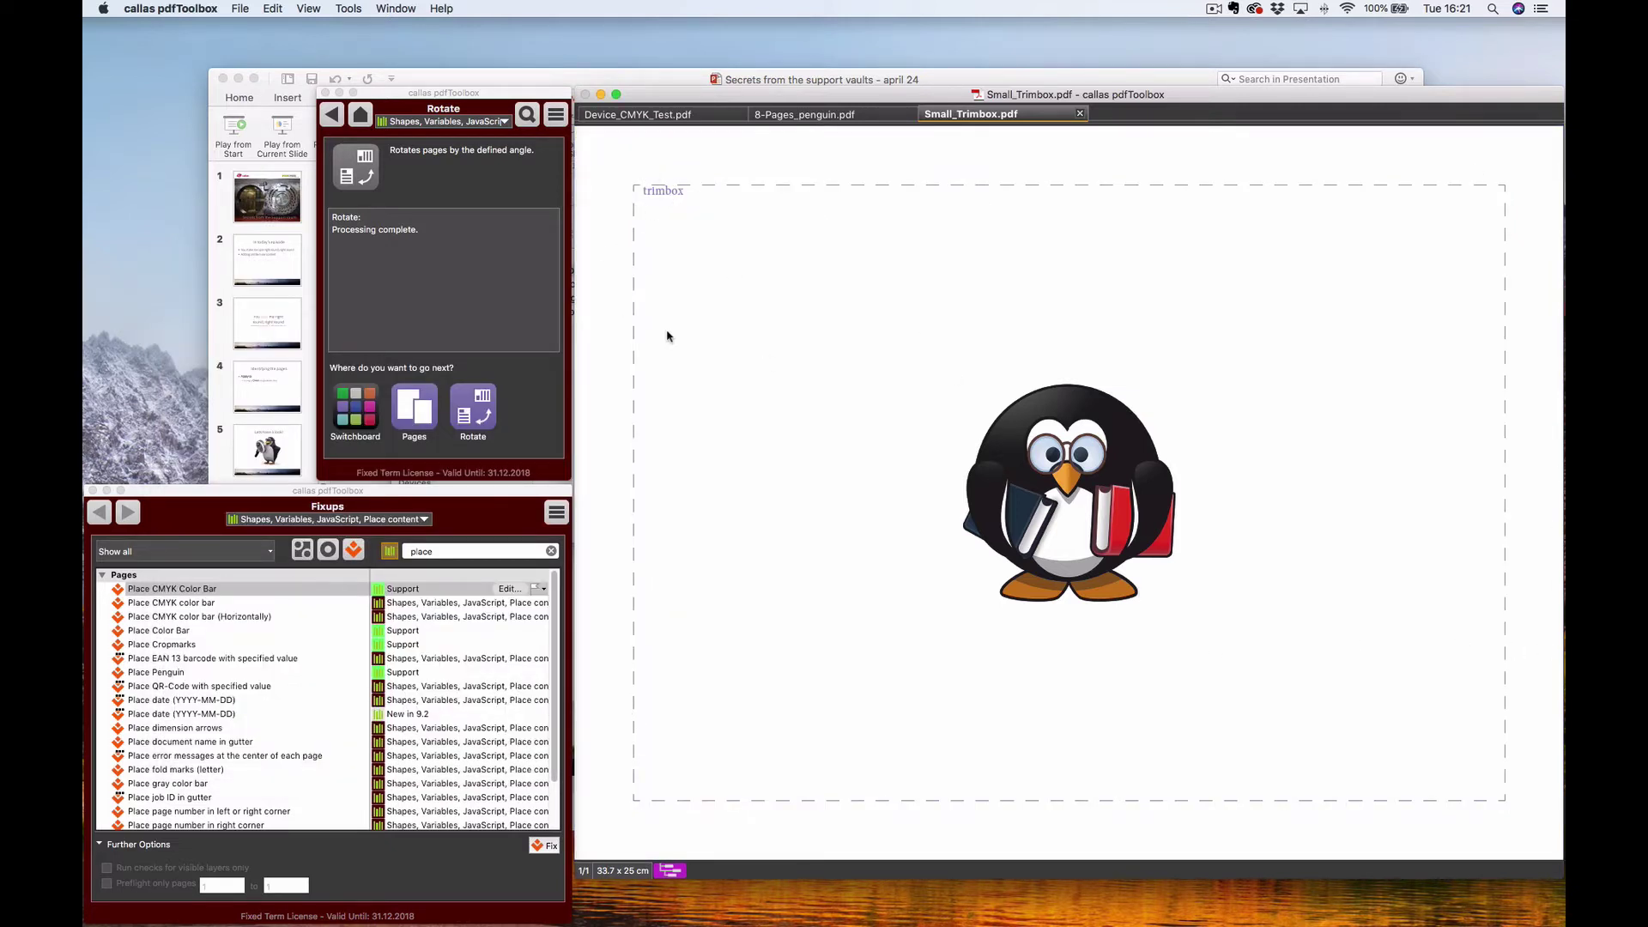
- Look over the Place Cropmarks fixup without saving, and open cropmark_2pt.pdf from Finder alongside Small_Trimbox.pdf
{"action": "left_click", "coordinate": [195, 645]}
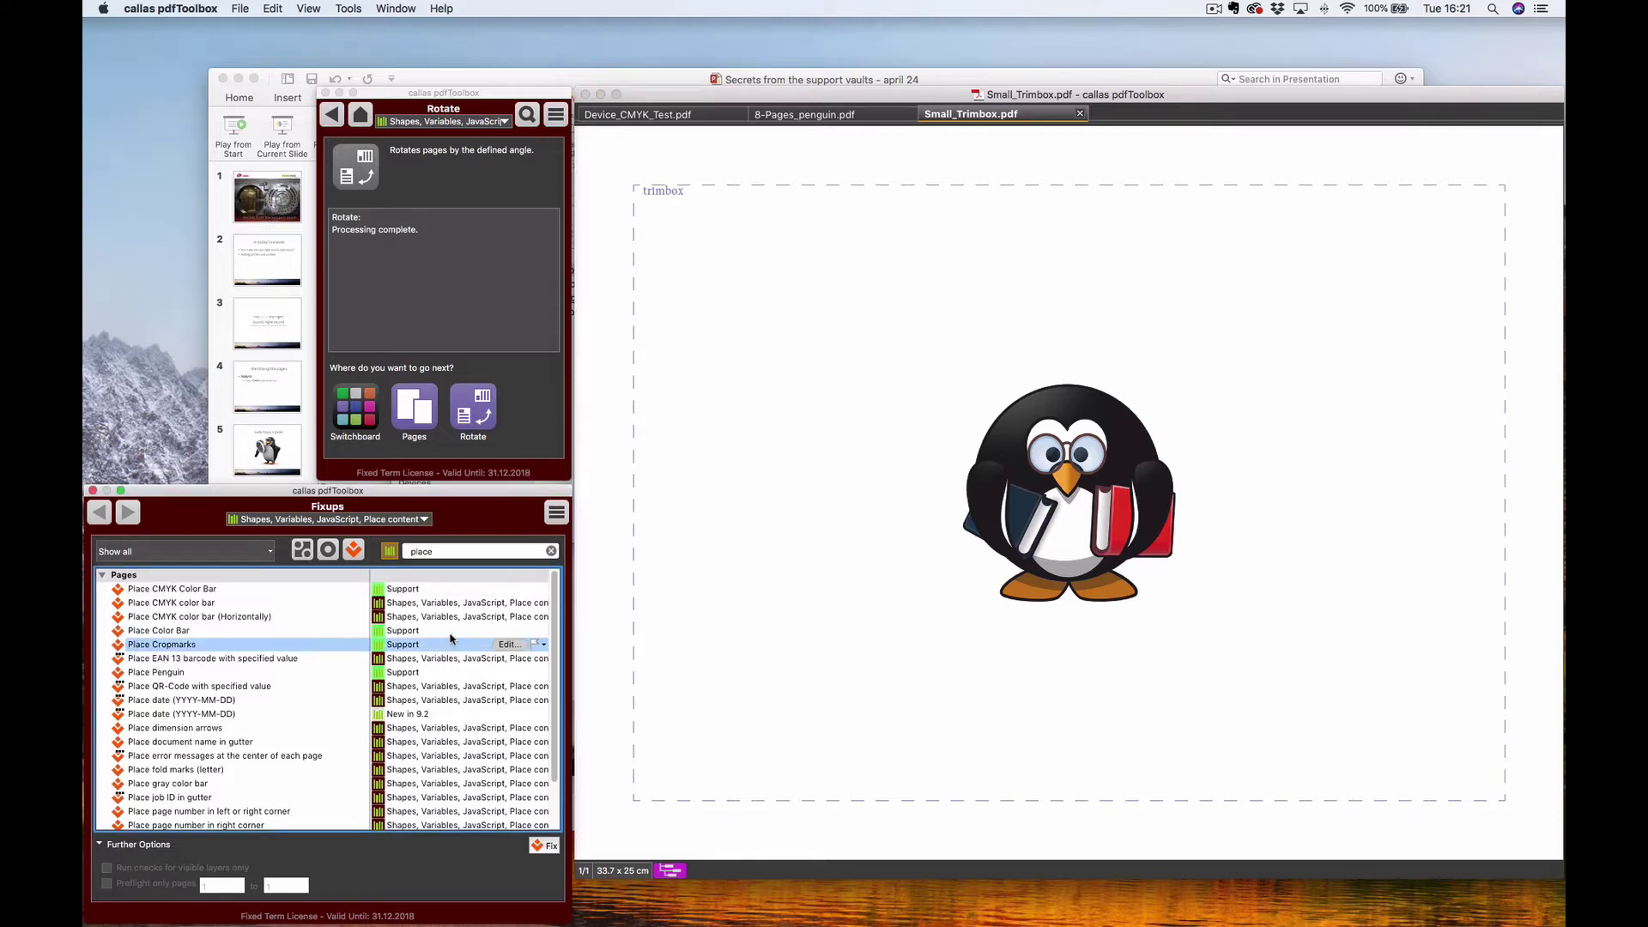
{"action": "left_click", "coordinate": [509, 645]}
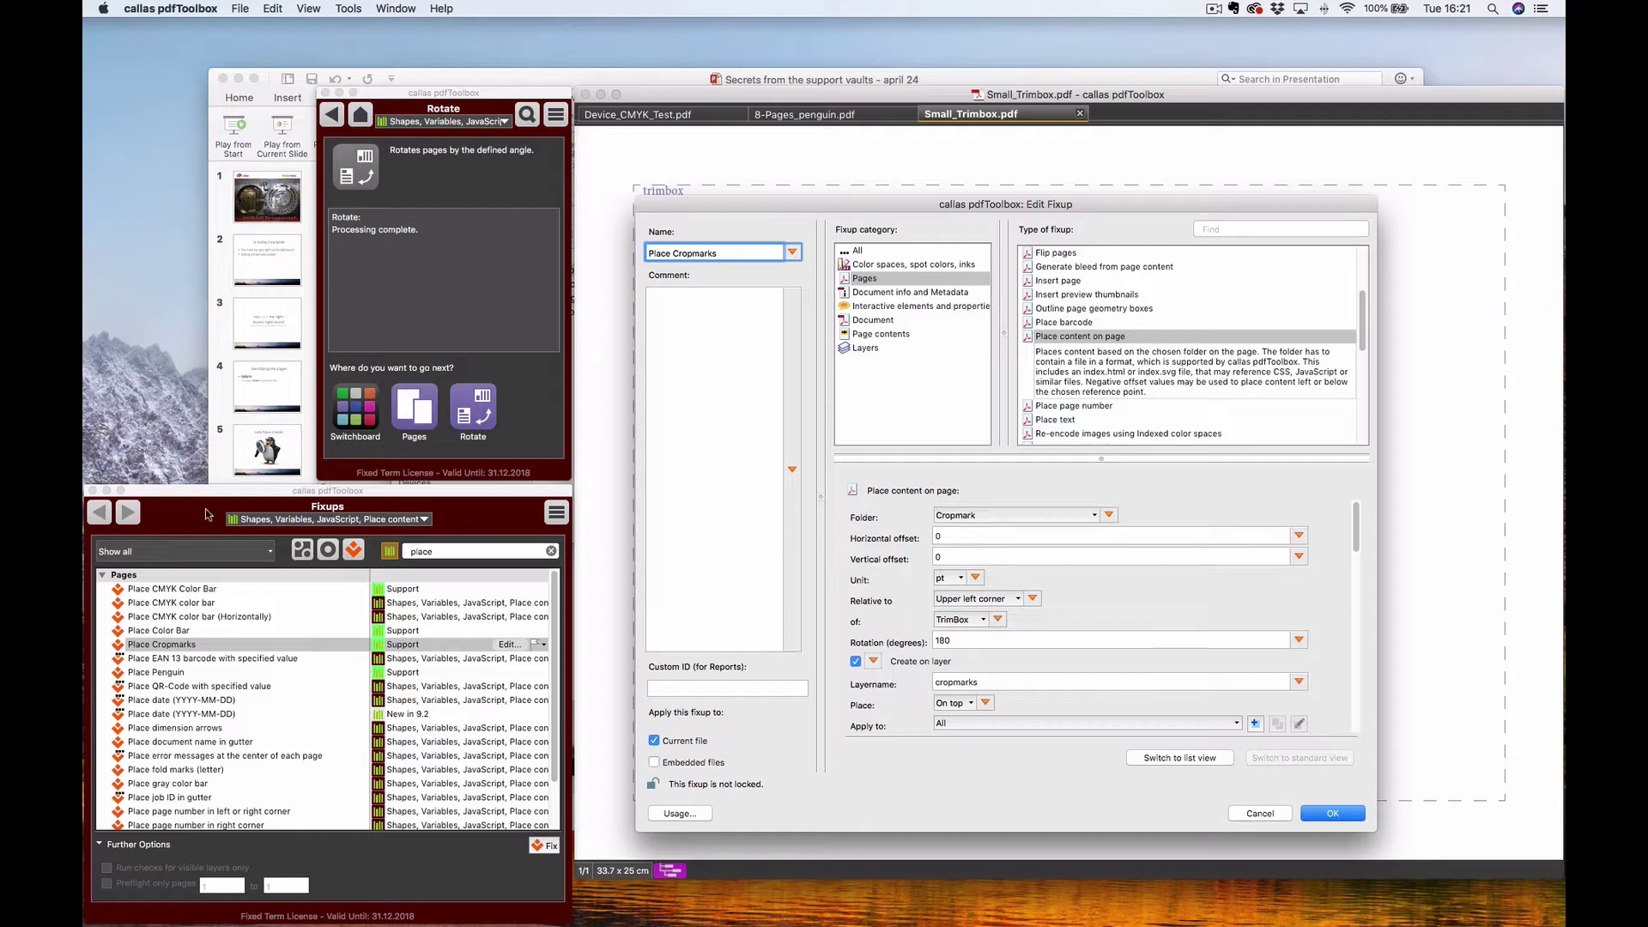
{"action": "key", "text": "super+Tab"}
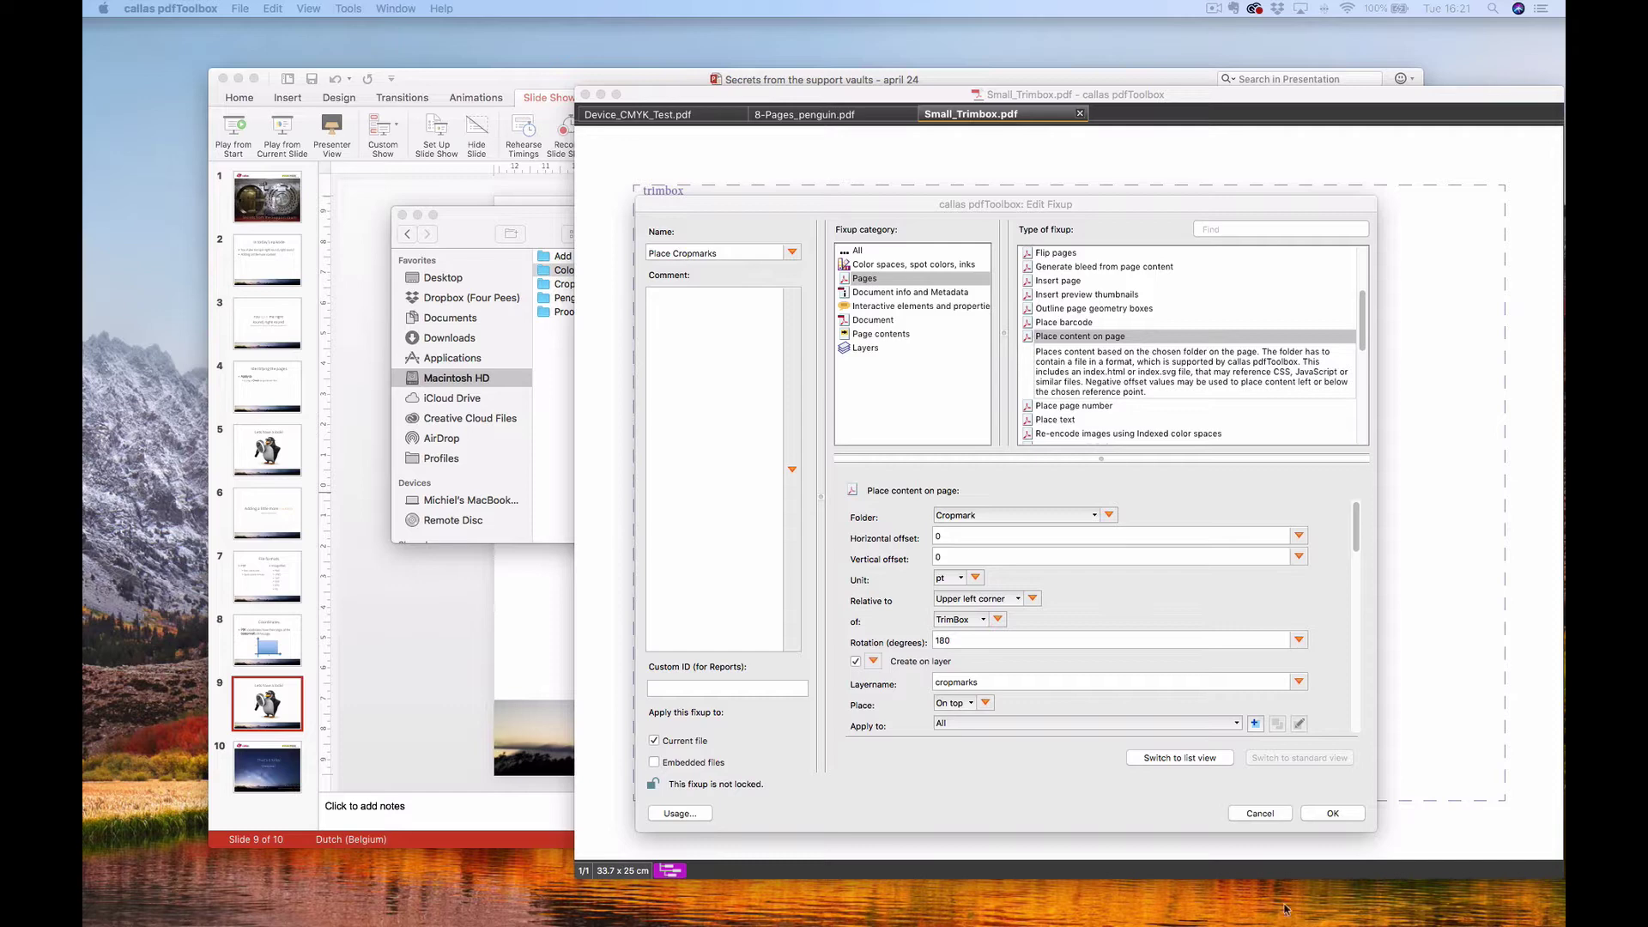
{"action": "left_click", "coordinate": [1265, 813]}
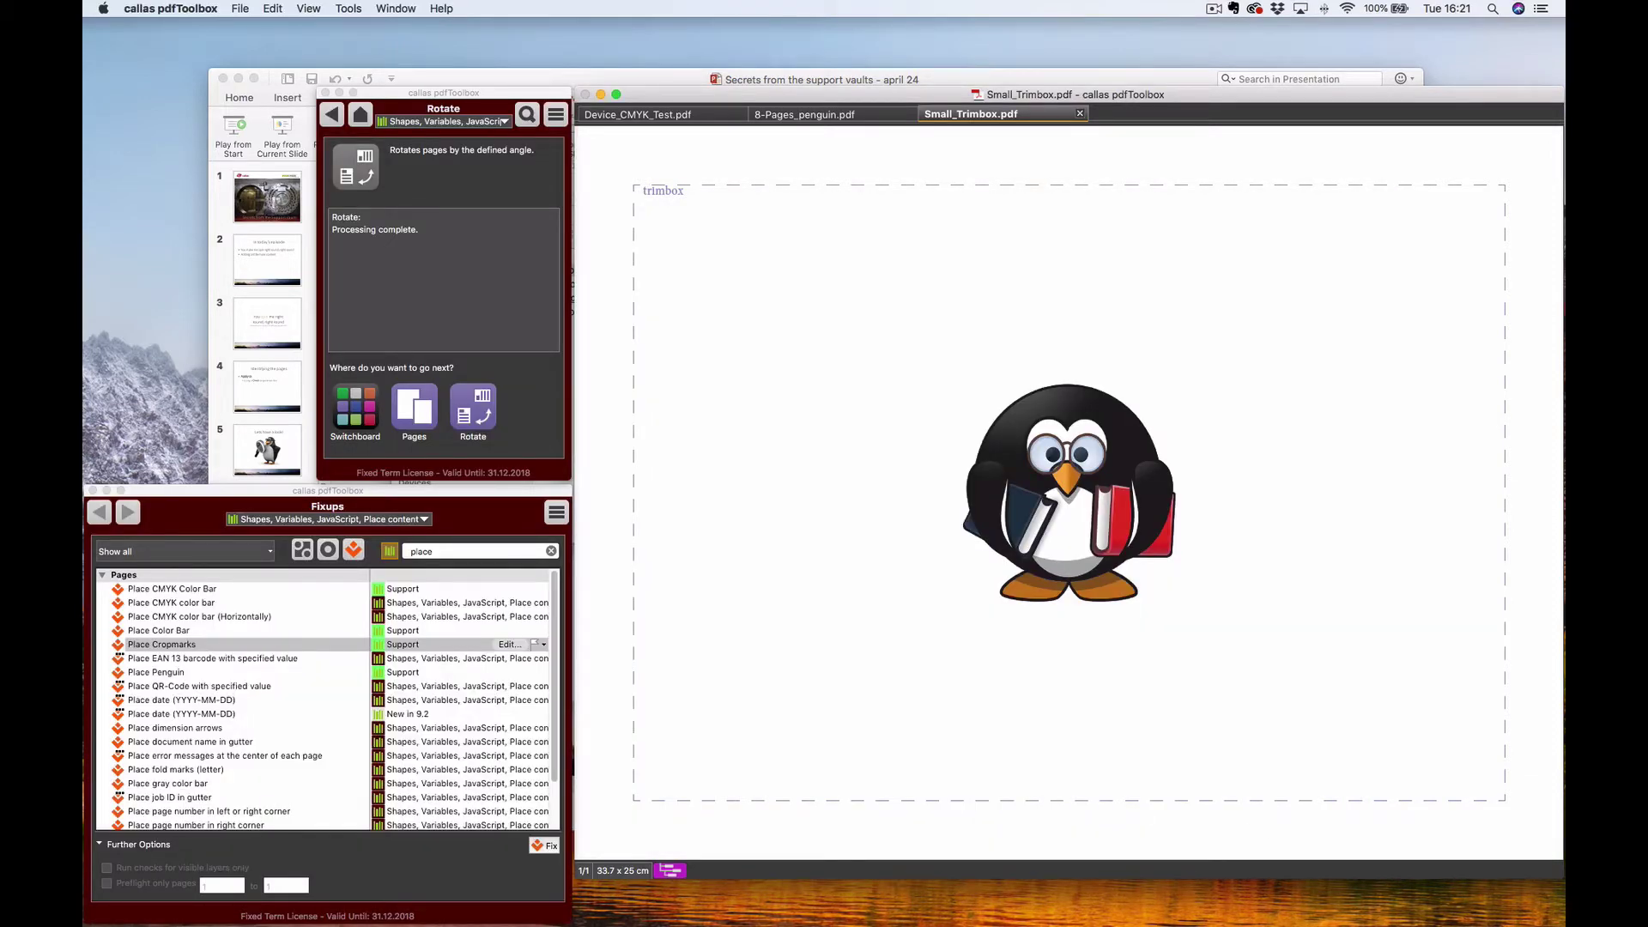
{"action": "left_click_drag", "start_coordinate": [407, 246], "coordinate": [678, 296]}
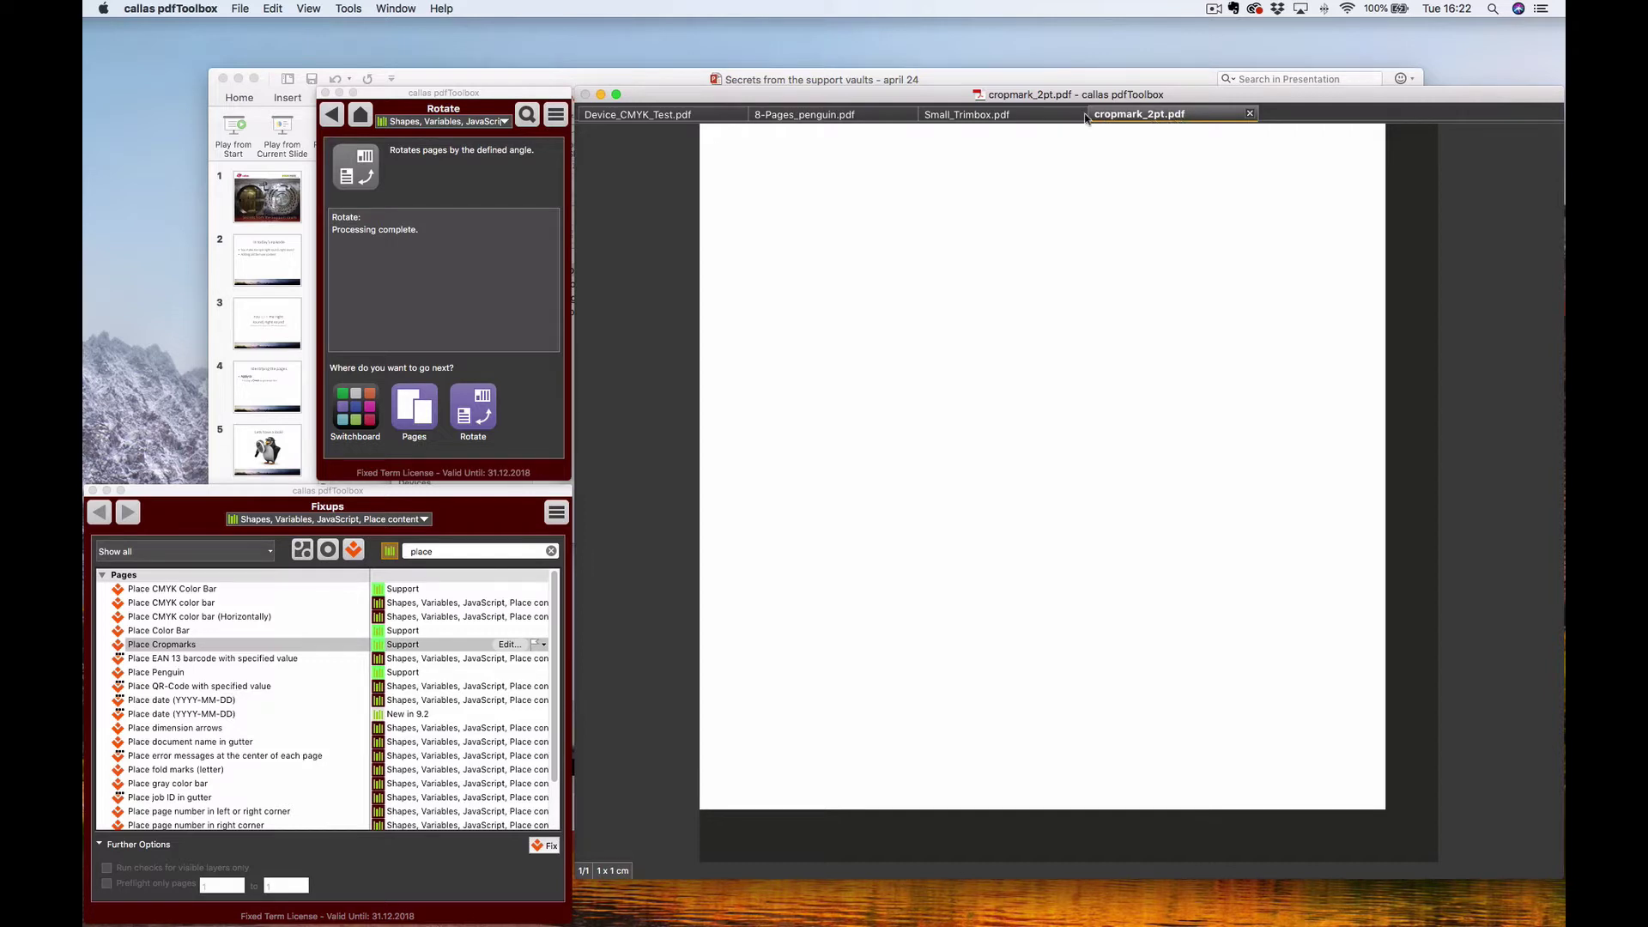
{"action": "left_click", "coordinate": [983, 118]}
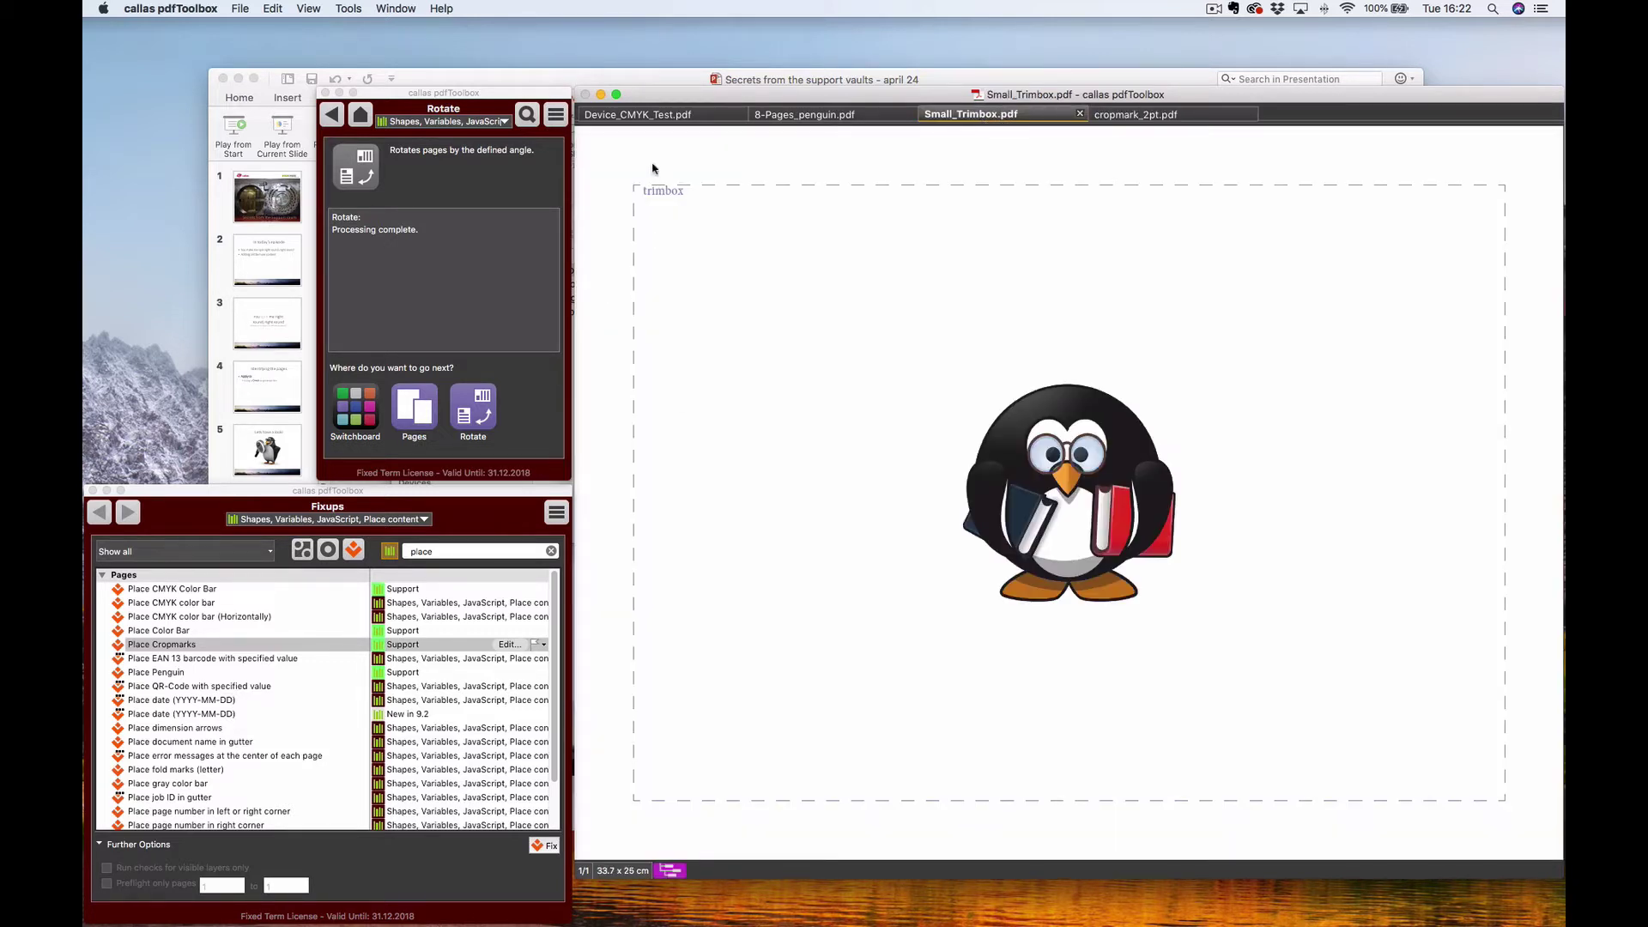
- Review the folder, reference corner, TrimBox and rotation settings of each placement in the Place Cropmarks fixup, and close it without saving
{"action": "left_click", "coordinate": [510, 644]}
{"action": "left_click", "coordinate": [1076, 518]}
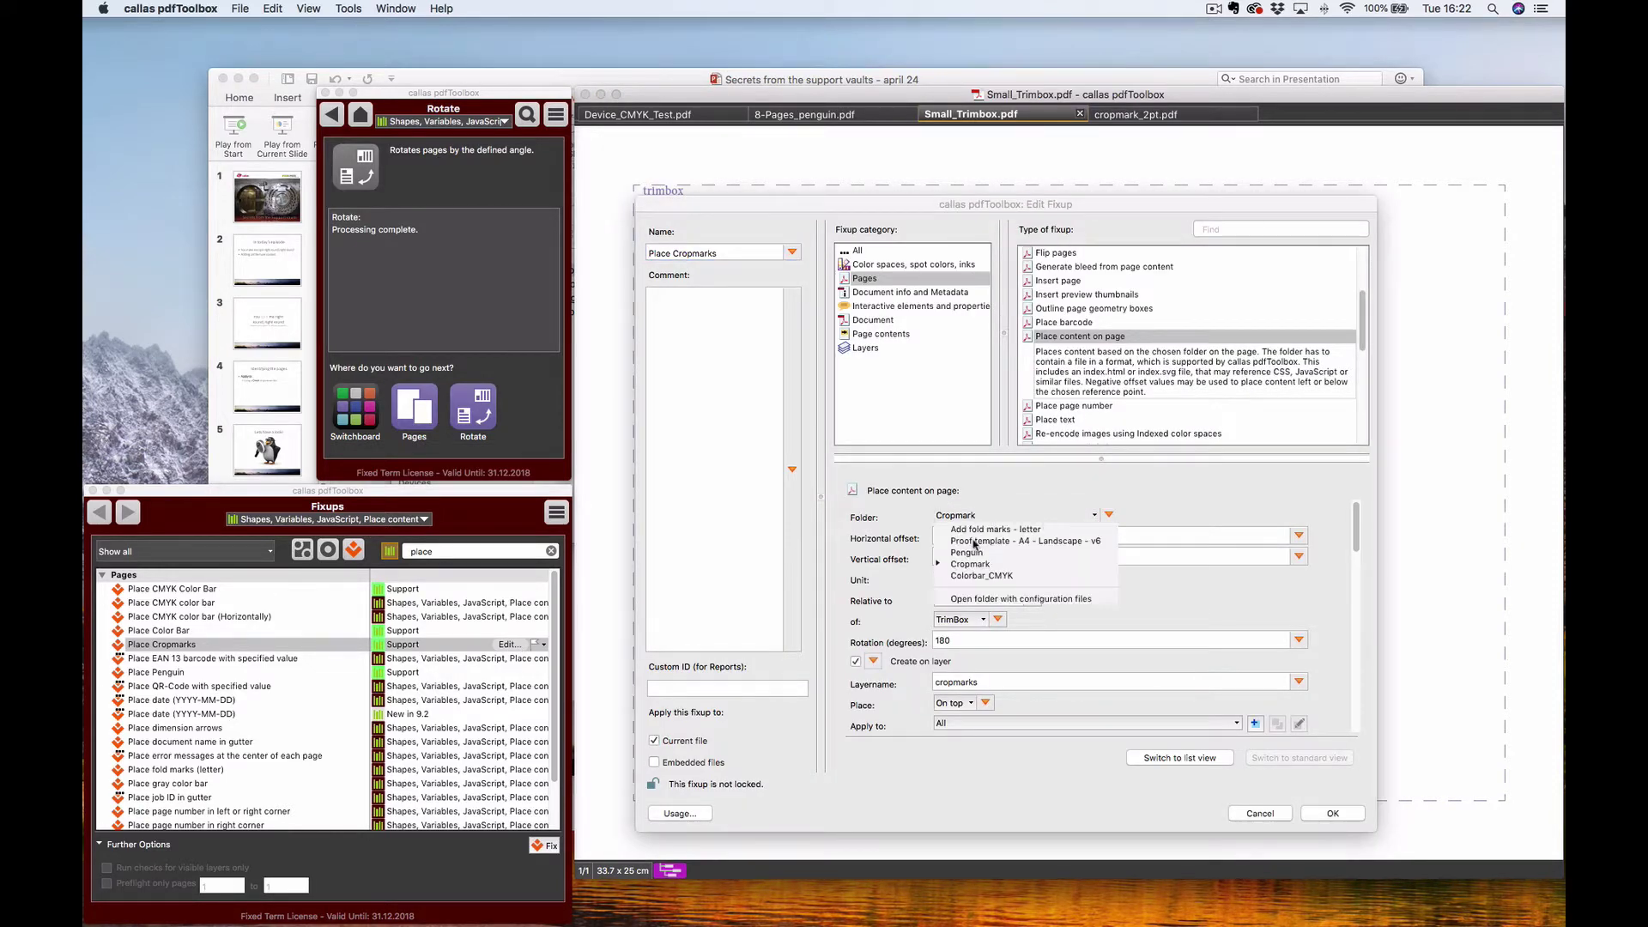
{"action": "left_click", "coordinate": [993, 566]}
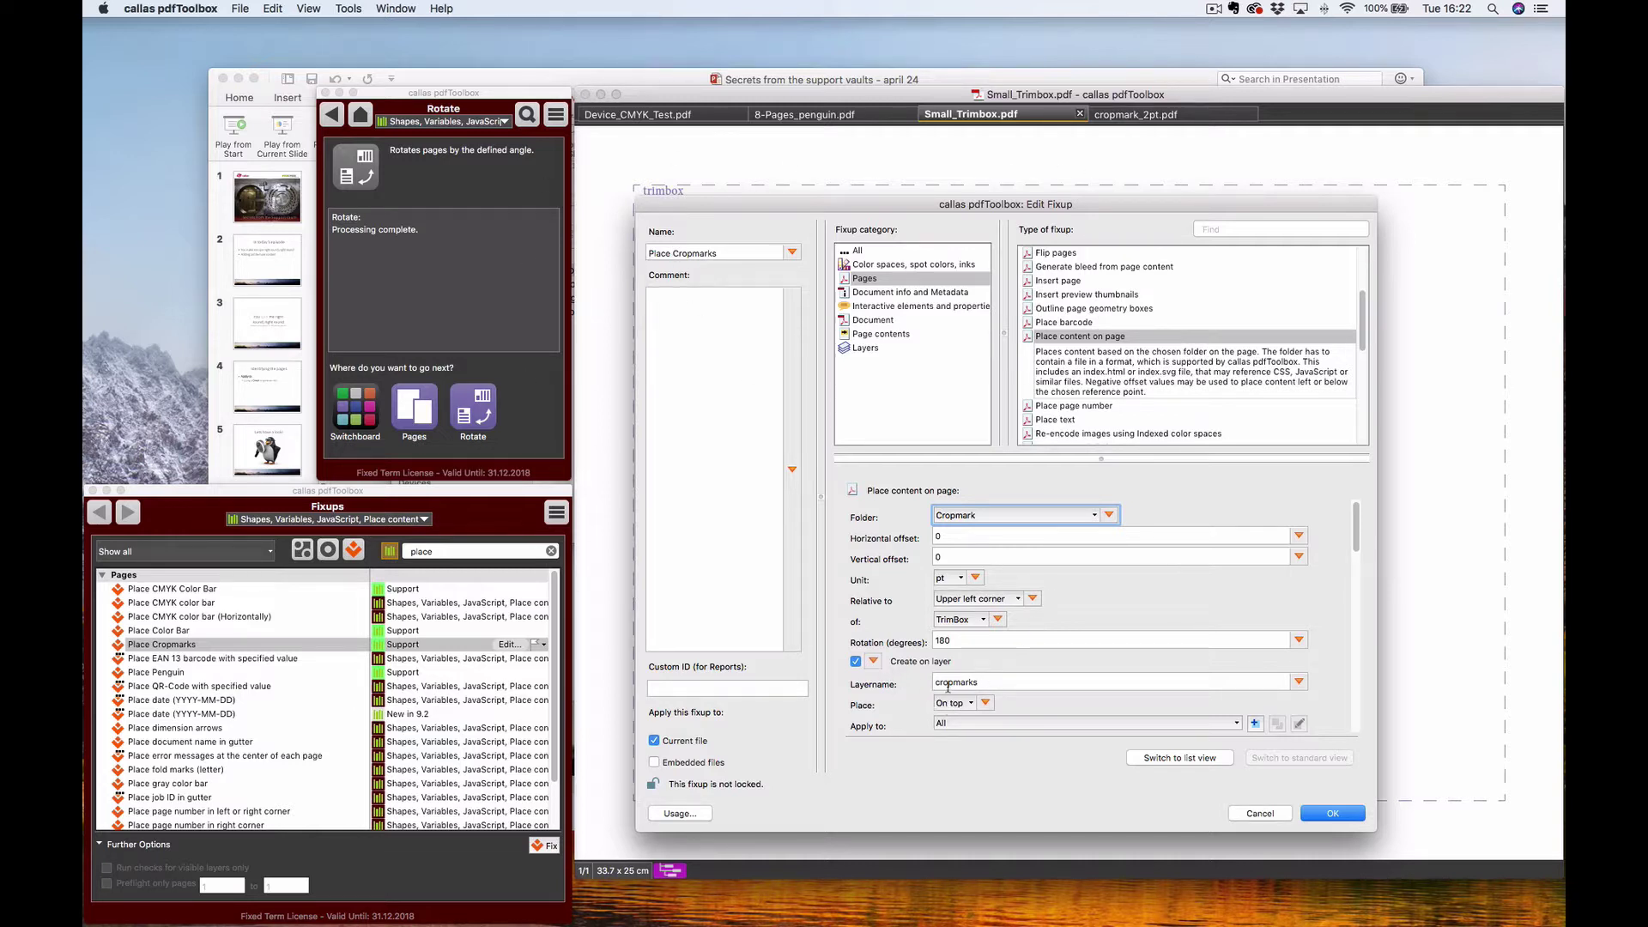
{"action": "scroll", "coordinate": [1356, 545], "scroll_direction": "down", "scroll_amount": 5}
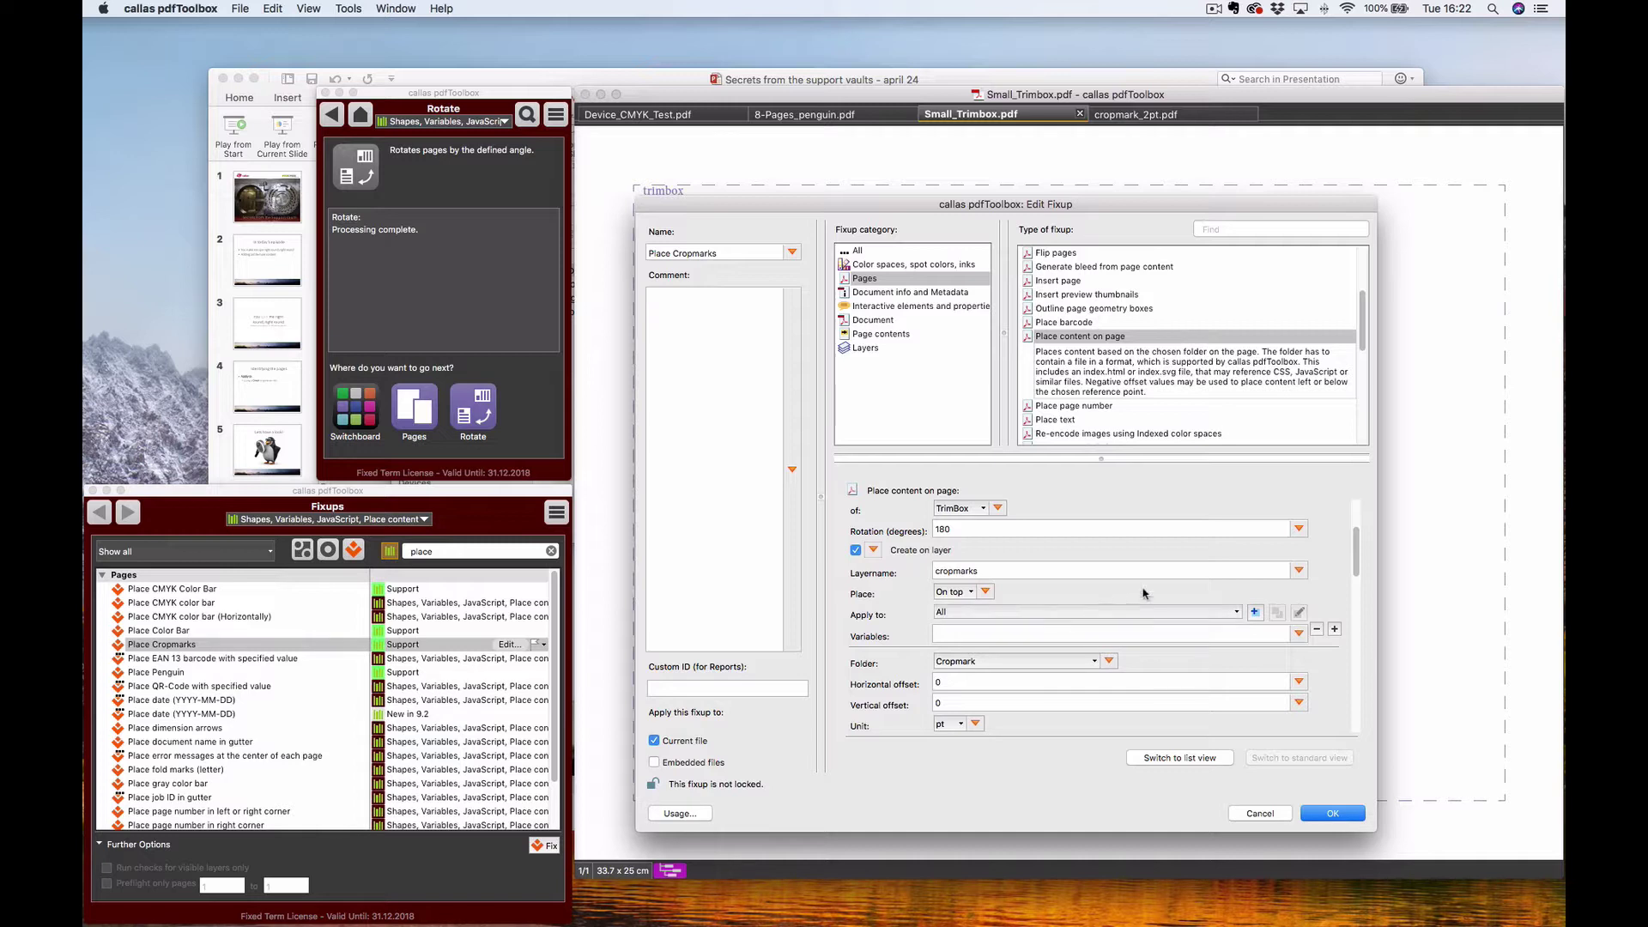
{"action": "scroll", "coordinate": [1356, 548], "scroll_direction": "down", "scroll_amount": 1}
{"action": "scroll", "coordinate": [1356, 548], "scroll_direction": "down", "scroll_amount": 3}
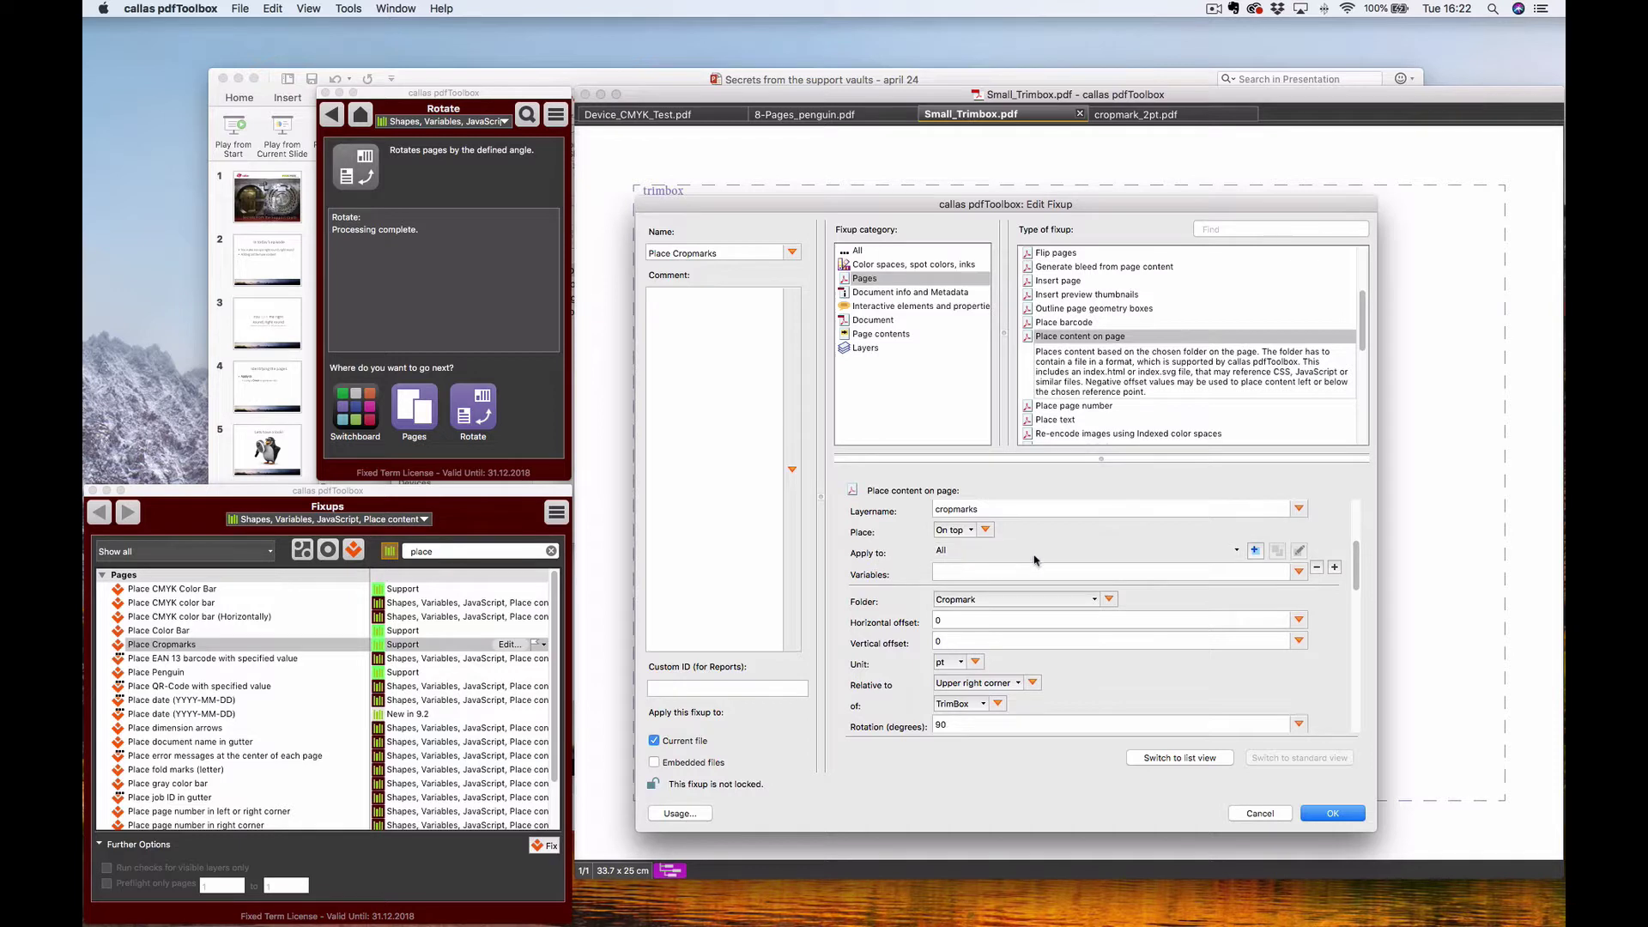
{"action": "scroll", "coordinate": [1356, 565], "scroll_direction": "down", "scroll_amount": 3}
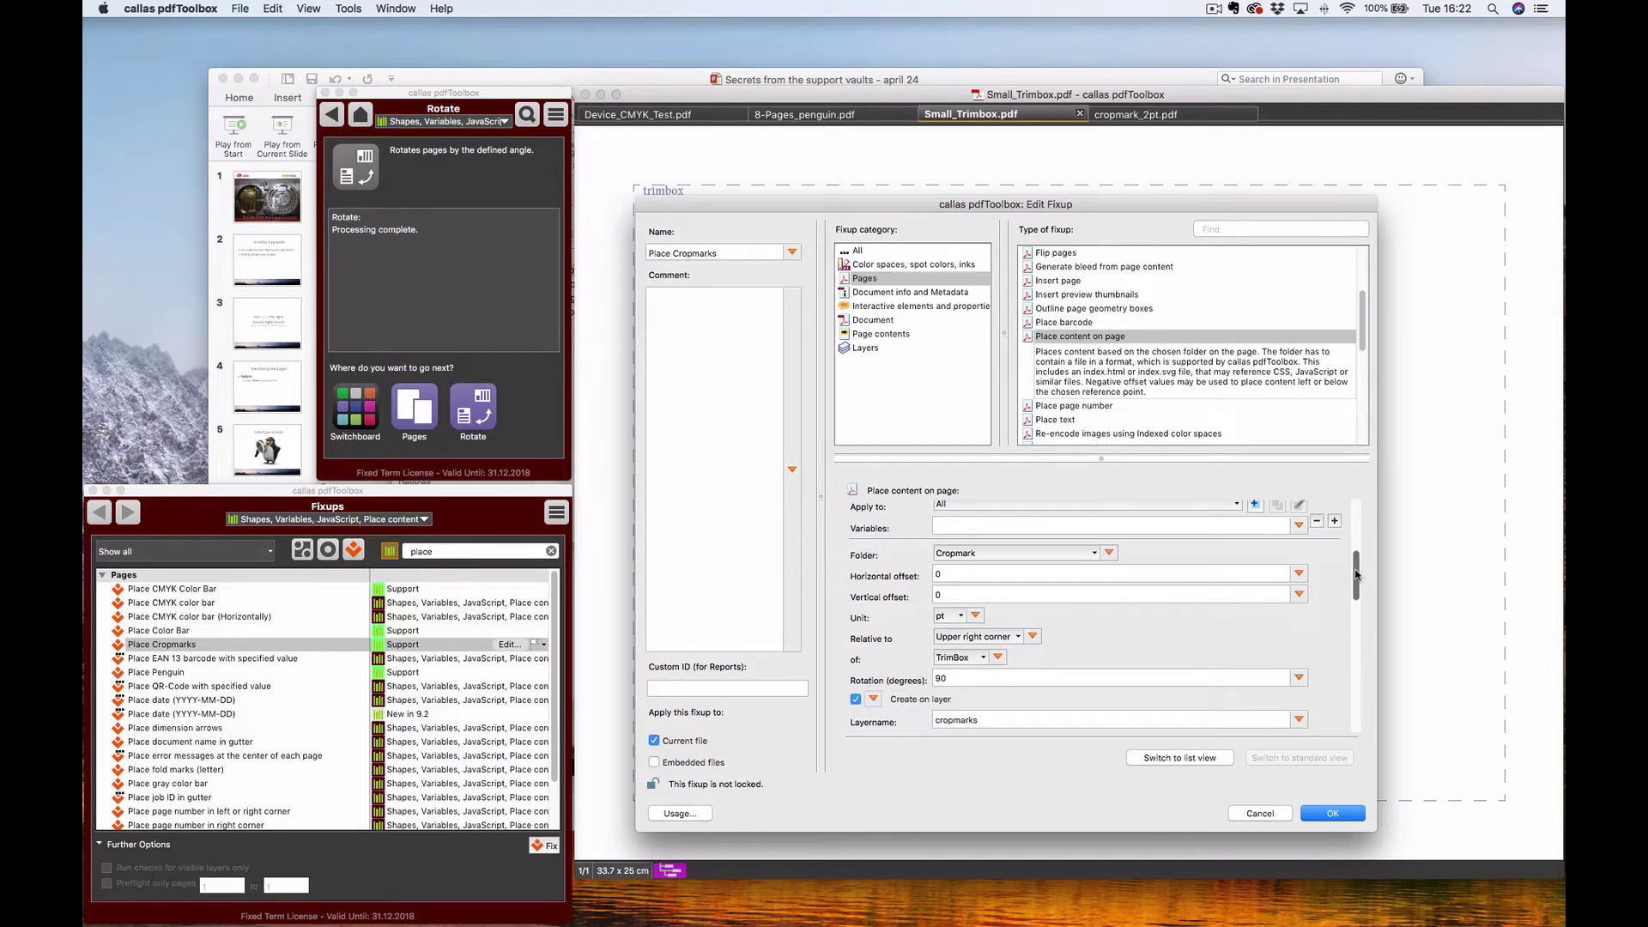
{"action": "scroll", "coordinate": [1354, 568], "scroll_direction": "up", "scroll_amount": 3}
{"action": "left_click_drag", "start_coordinate": [1354, 569], "coordinate": [1354, 583]}
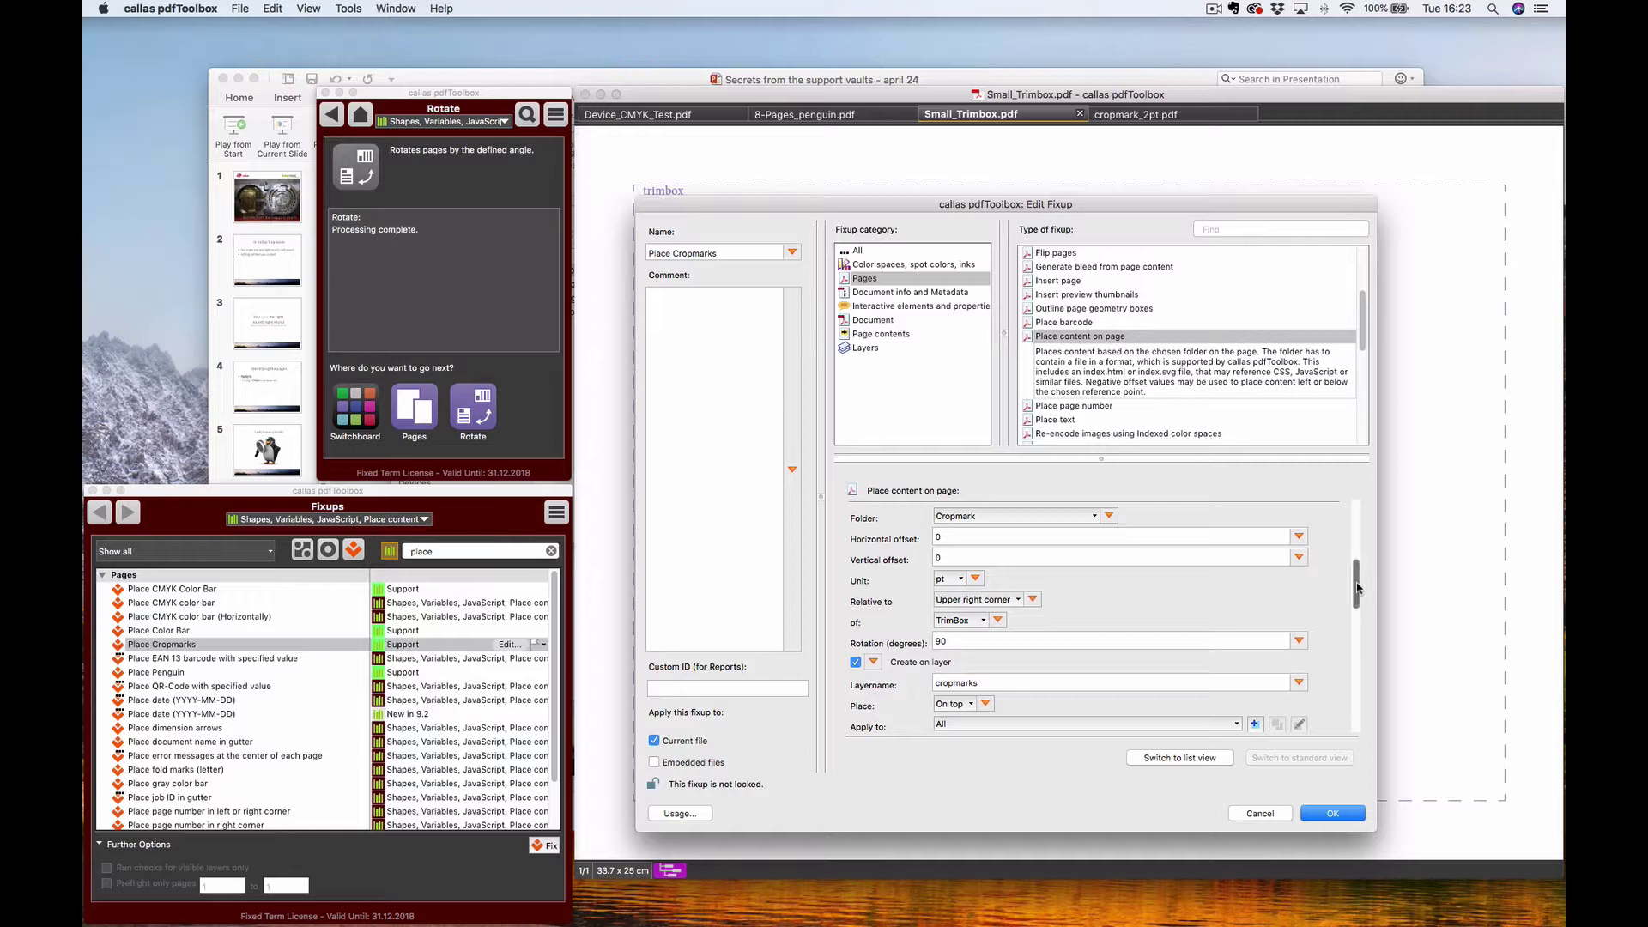
{"action": "left_click_drag", "start_coordinate": [1360, 582], "coordinate": [1368, 723]}
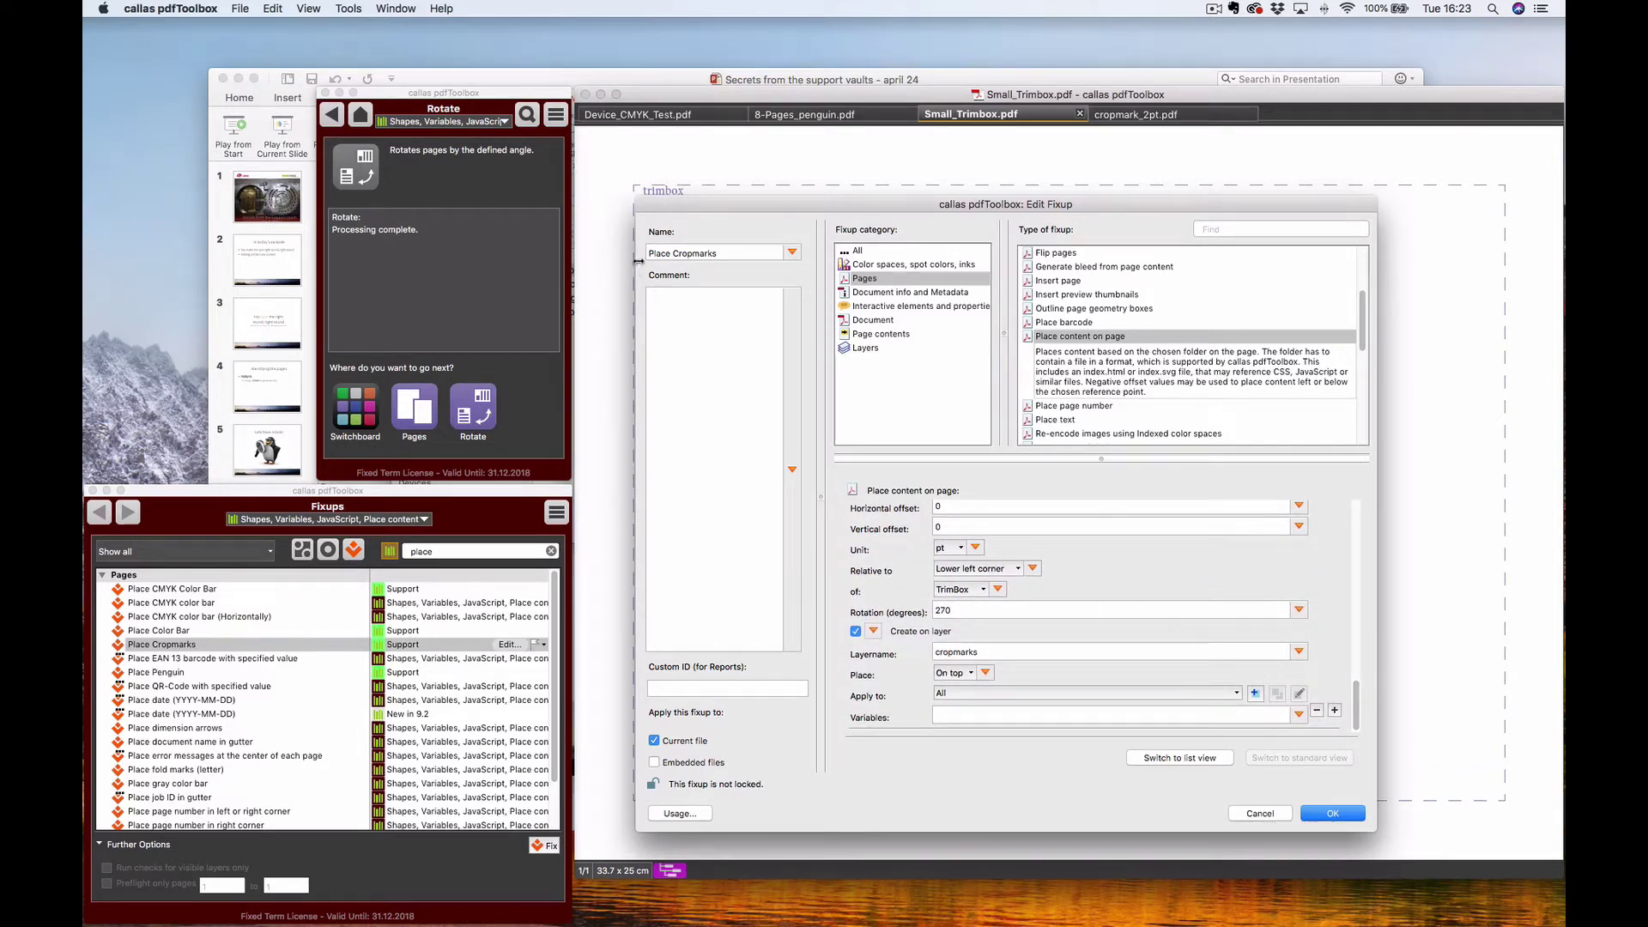
{"action": "left_click", "coordinate": [1279, 814]}
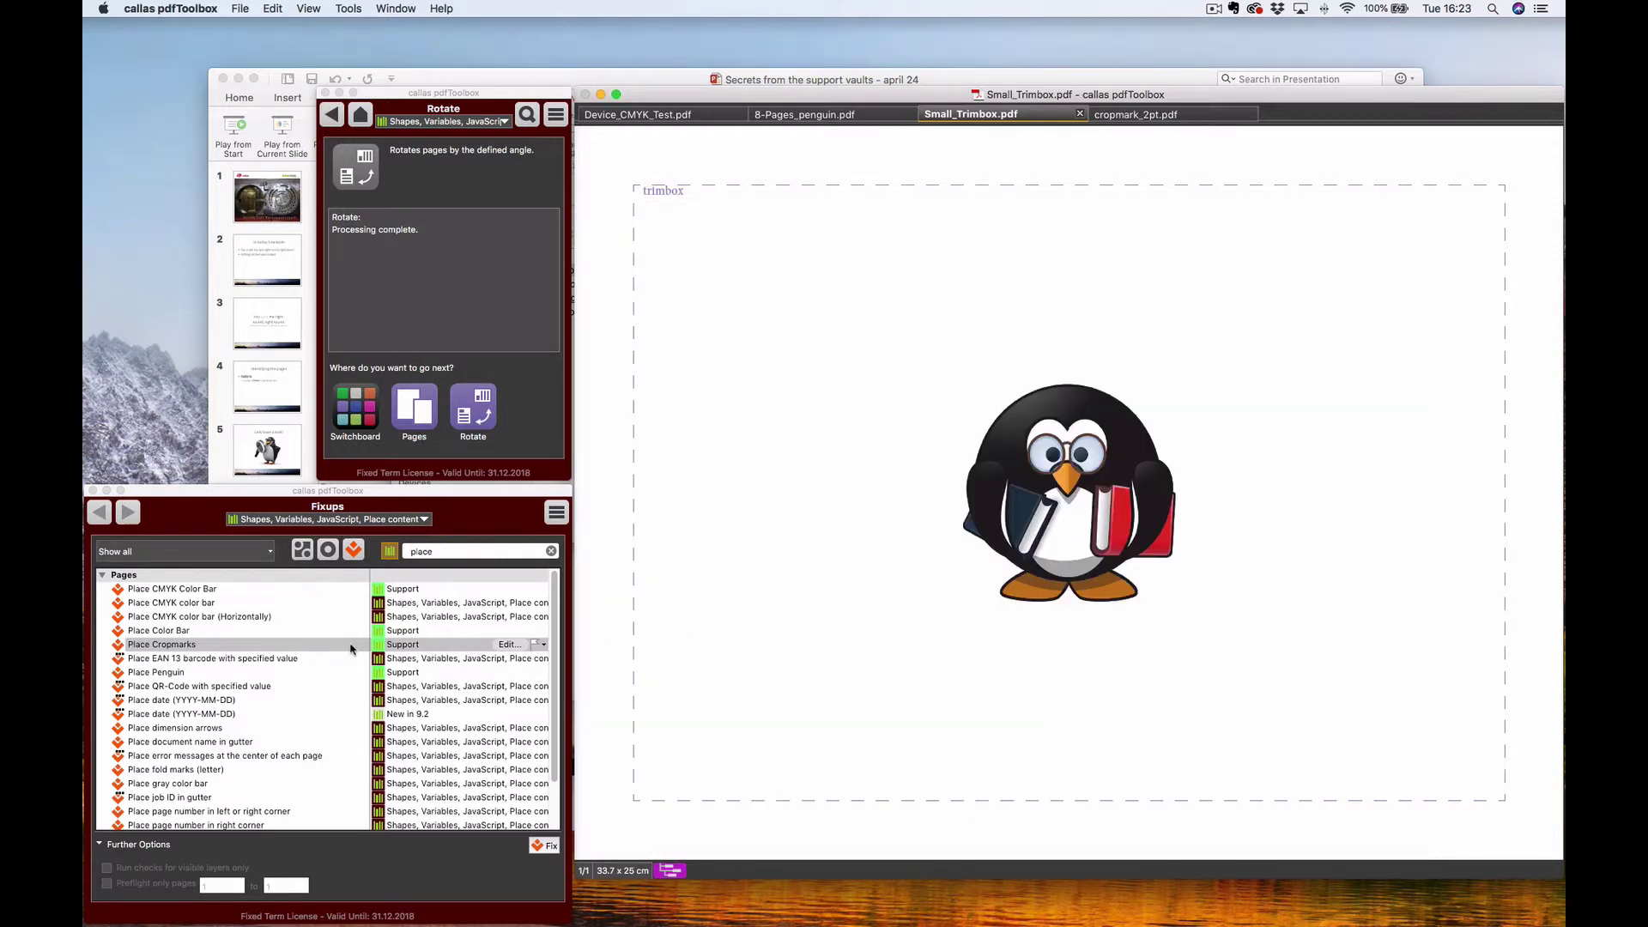
- Run the Place Cropmarks fixup on Small_Trimbox.pdf and save the result in a folder on the Desktop
{"action": "left_click", "coordinate": [548, 845]}
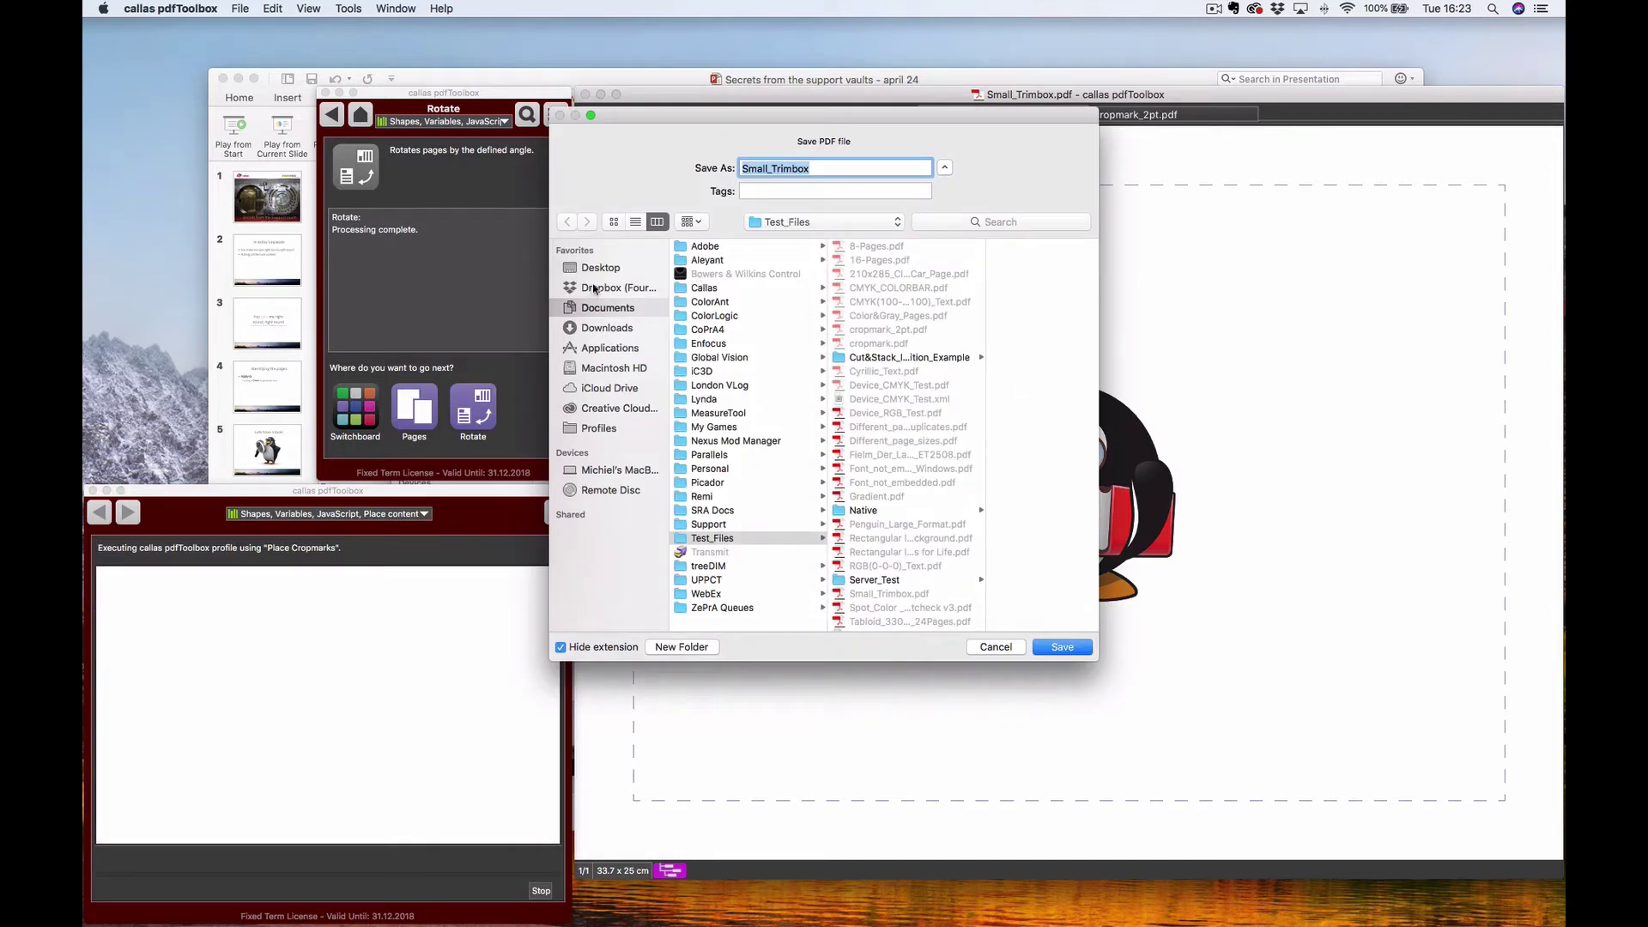
{"action": "left_click", "coordinate": [599, 270]}
{"action": "left_click", "coordinate": [736, 275]}
{"action": "left_click", "coordinate": [845, 246]}
{"action": "left_click", "coordinate": [1078, 655]}
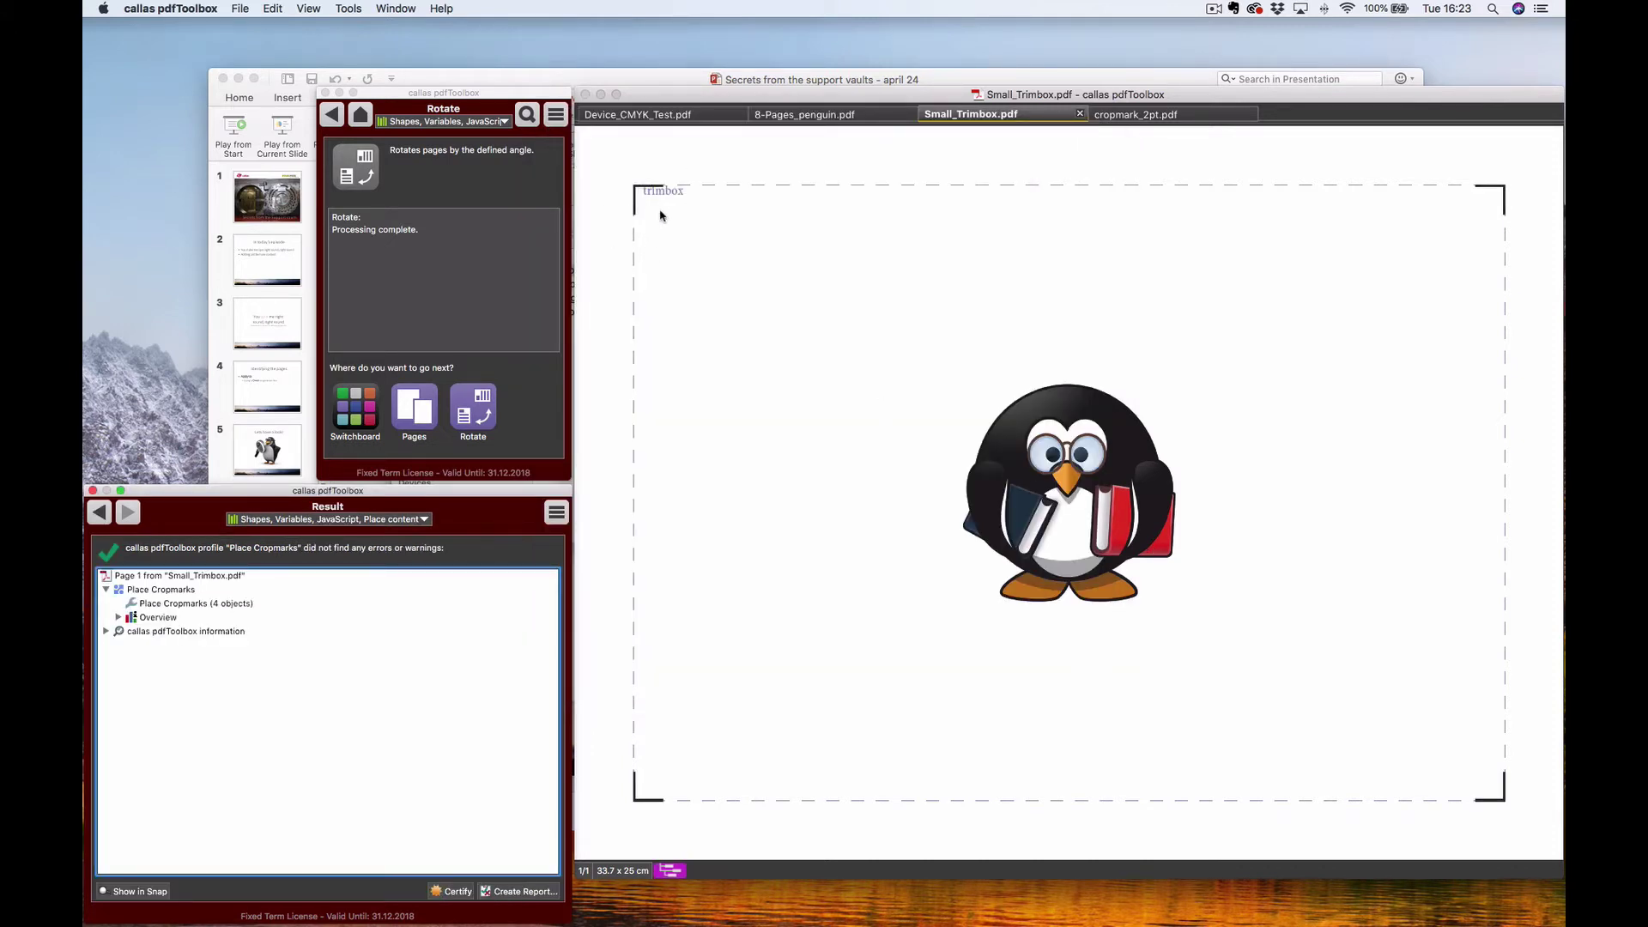
- Compare the cropmark_2pt.pdf template with the crop marks placed in Small_Trimbox.pdf, and look through the available Place fixups
{"action": "left_click", "coordinate": [1140, 117]}
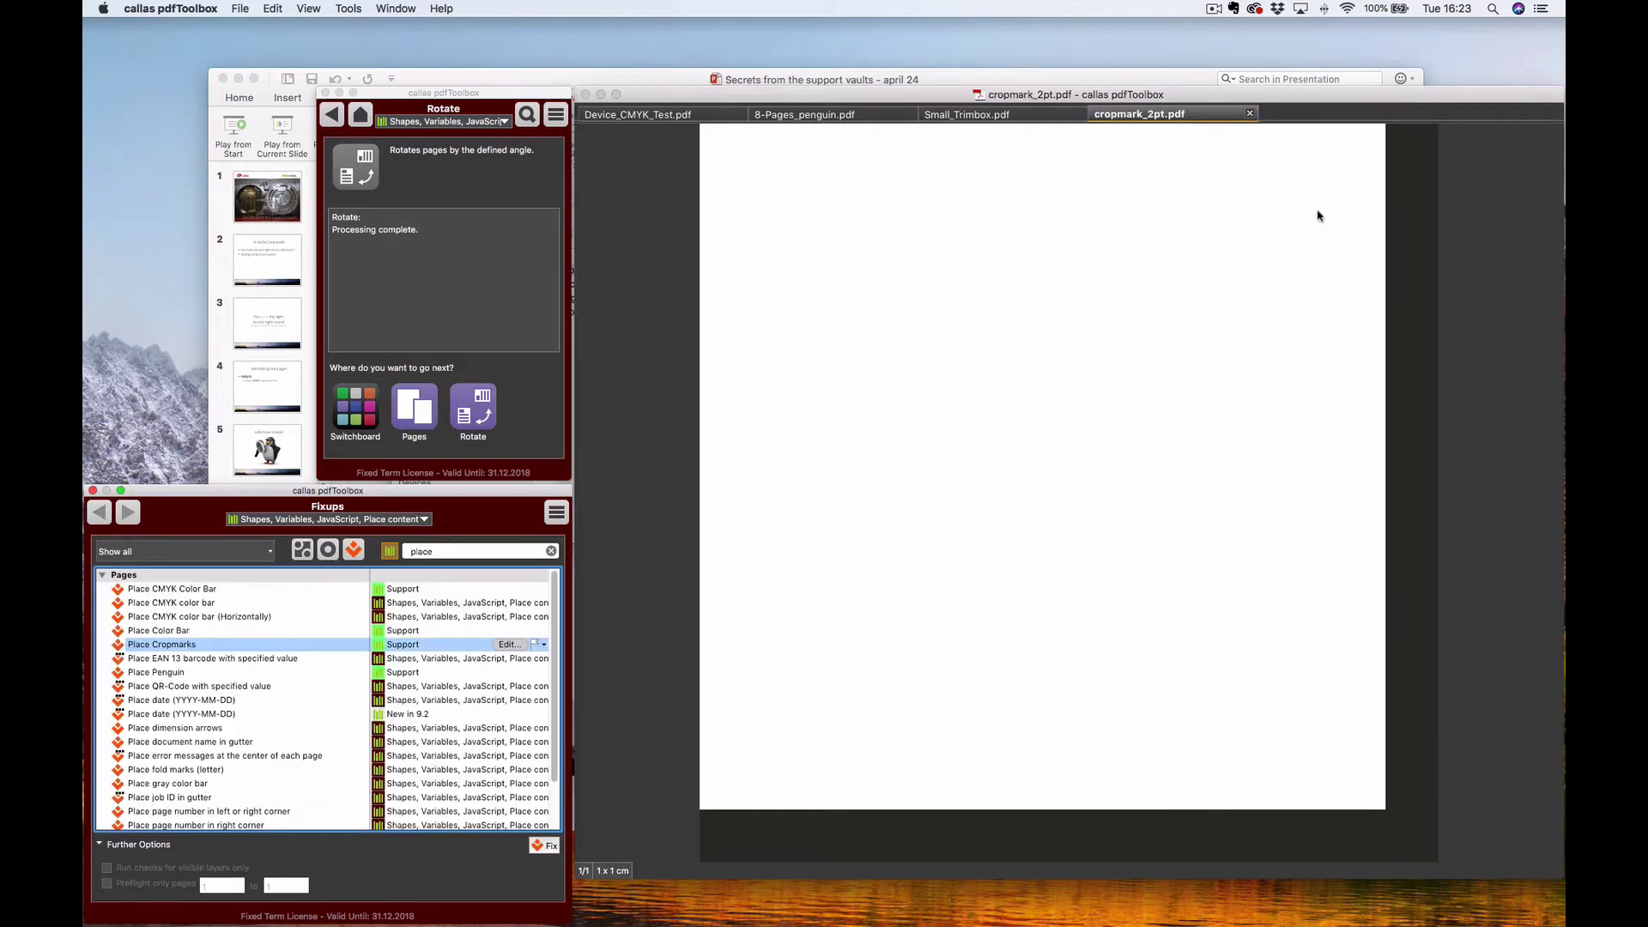
{"action": "left_click", "coordinate": [990, 119]}
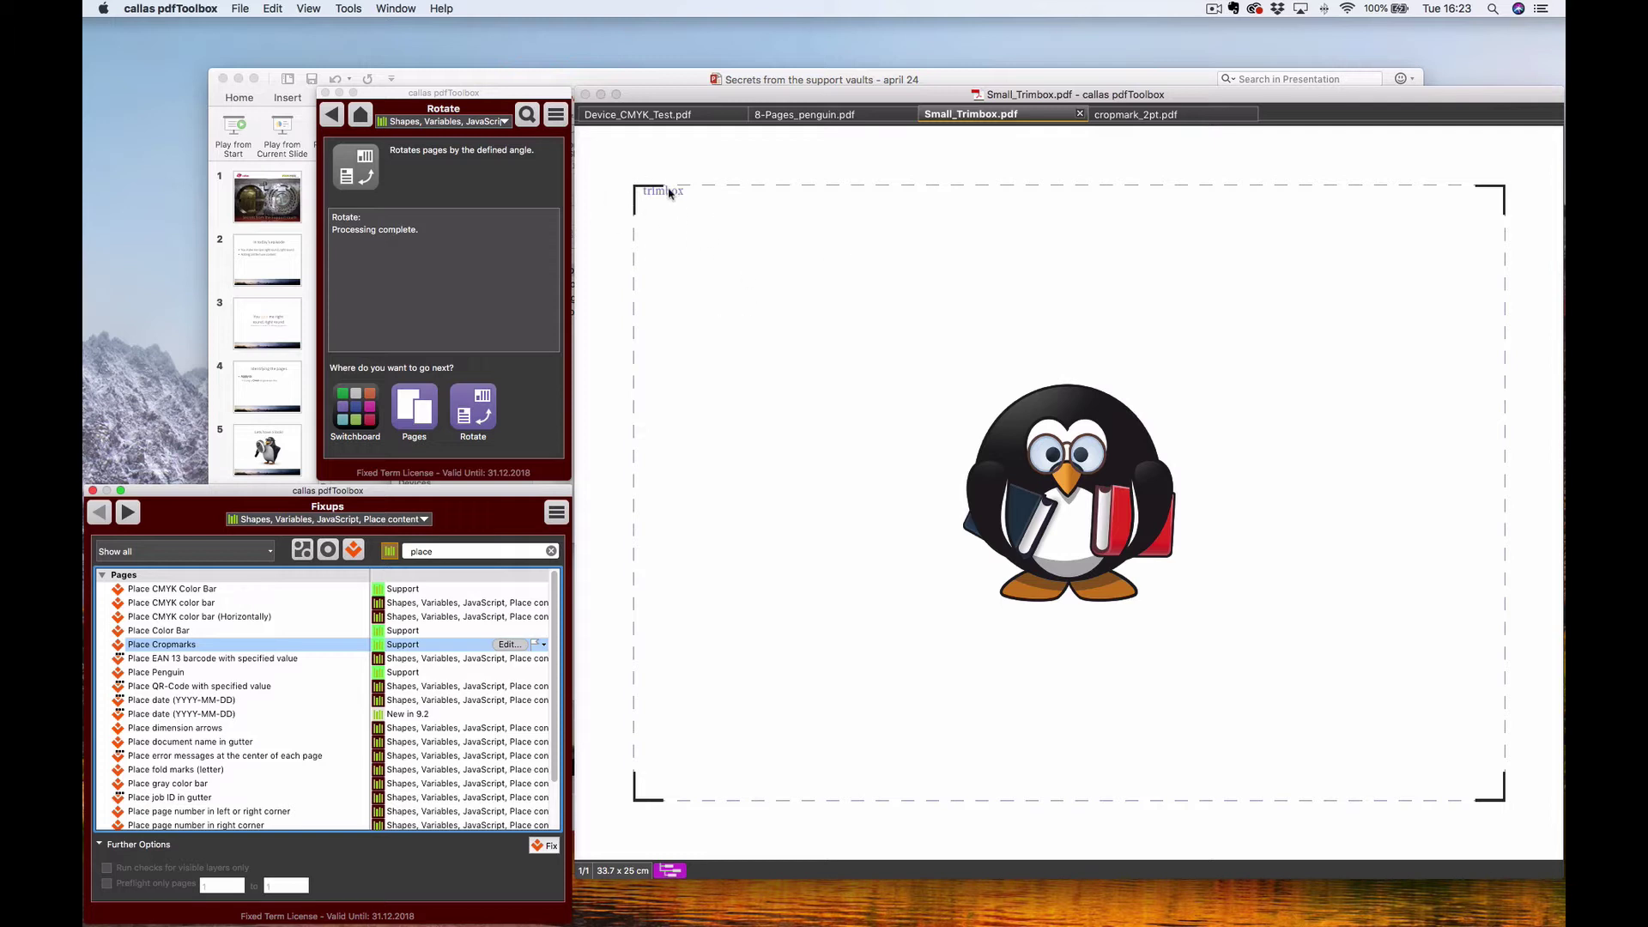
{"action": "left_click", "coordinate": [1188, 113]}
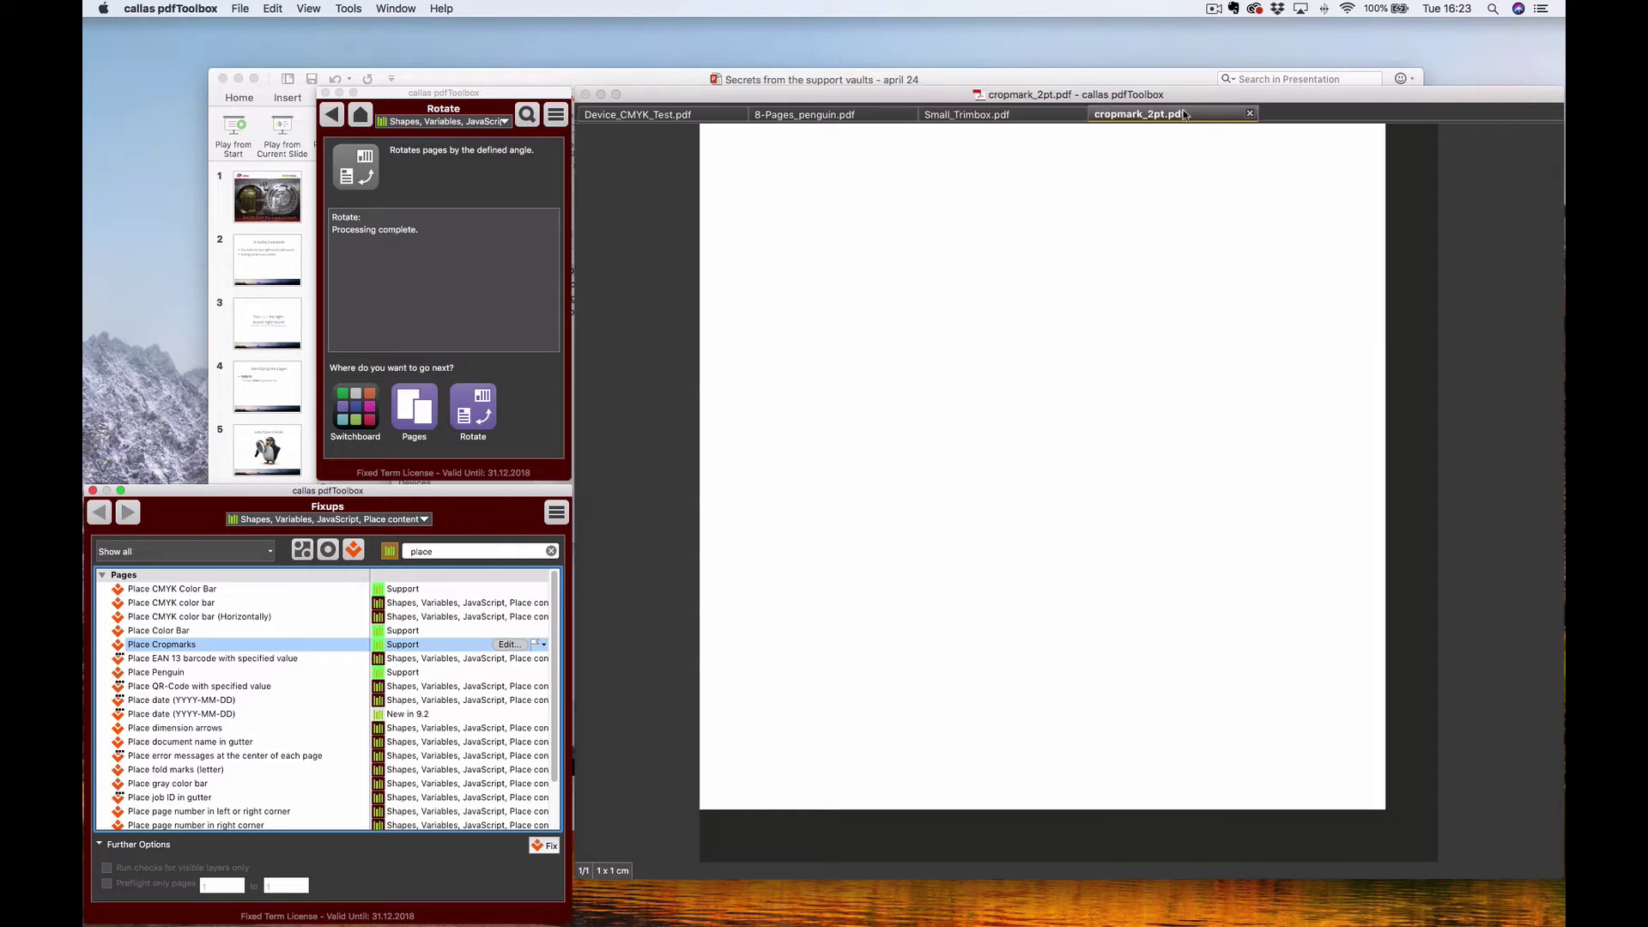
{"action": "left_click", "coordinate": [994, 115]}
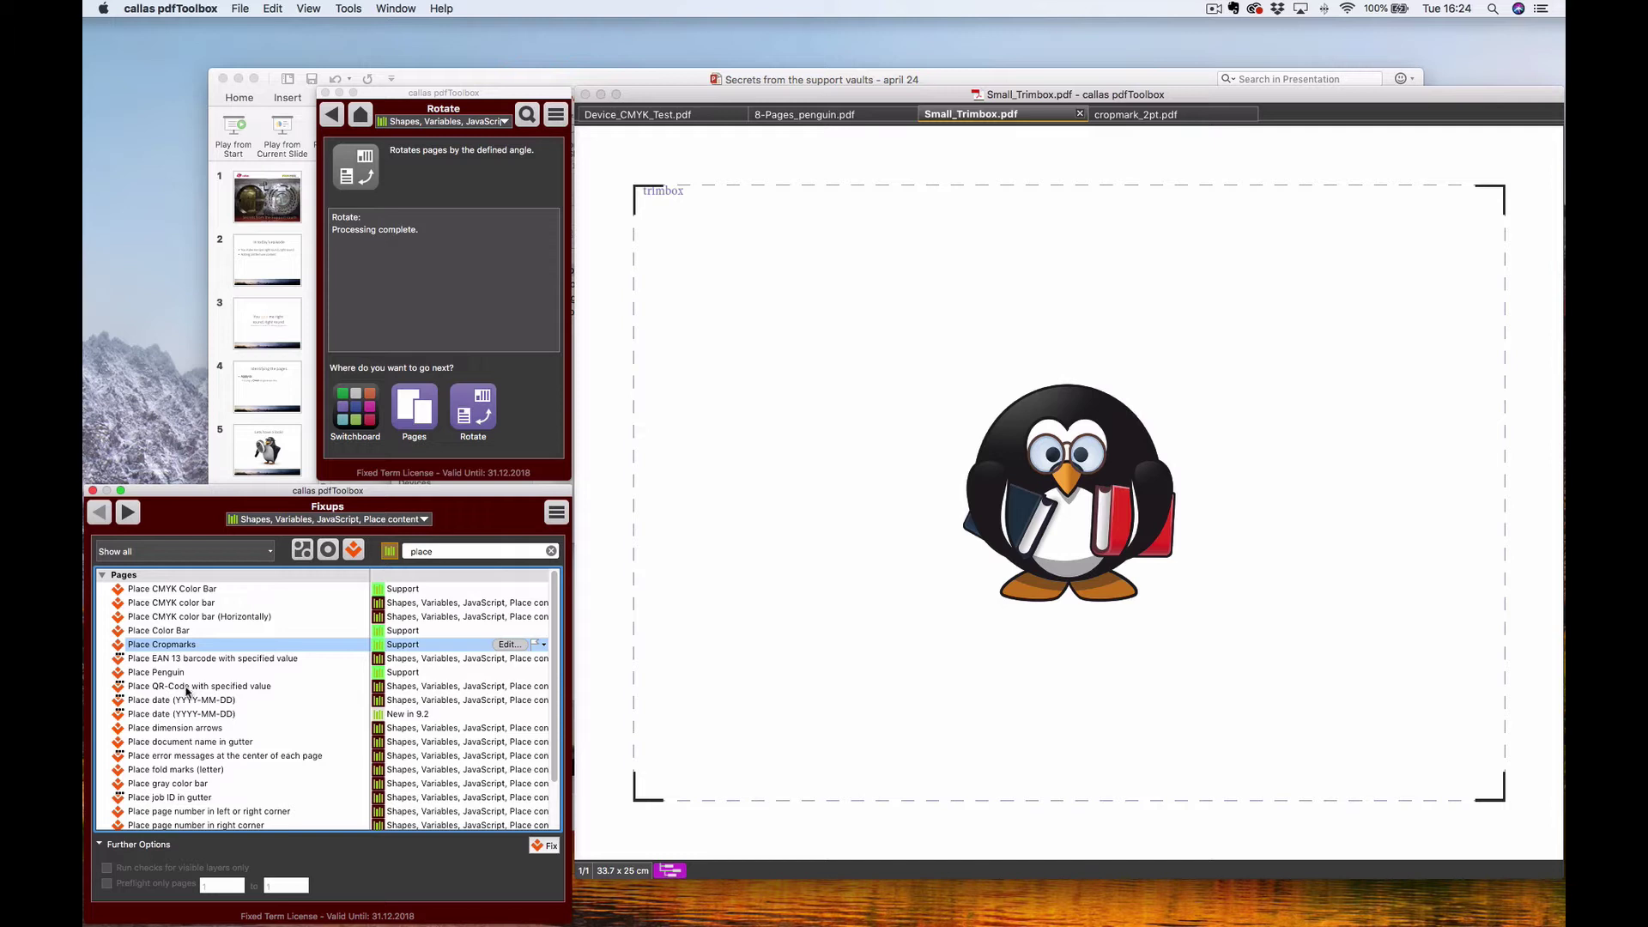
{"action": "scroll", "coordinate": [185, 708], "scroll_direction": "down", "scroll_amount": 3}
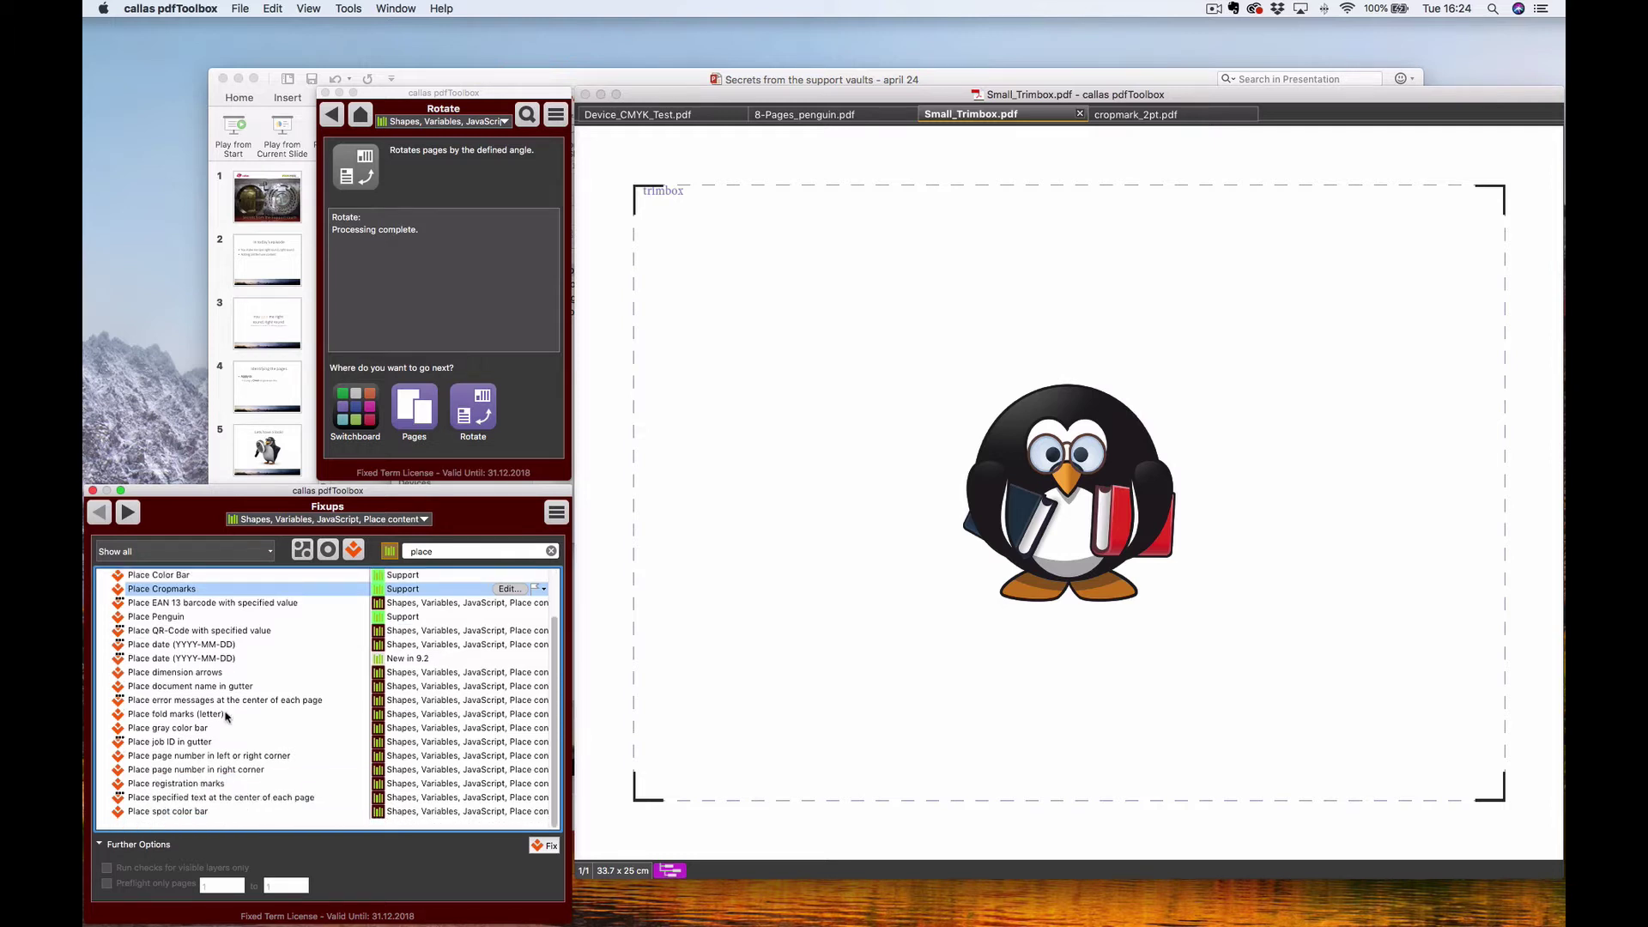
{"action": "scroll", "coordinate": [183, 706], "scroll_direction": "up", "scroll_amount": 2}
{"action": "scroll", "coordinate": [194, 734], "scroll_direction": "down", "scroll_amount": 3}
{"action": "left_click", "coordinate": [1174, 114]}
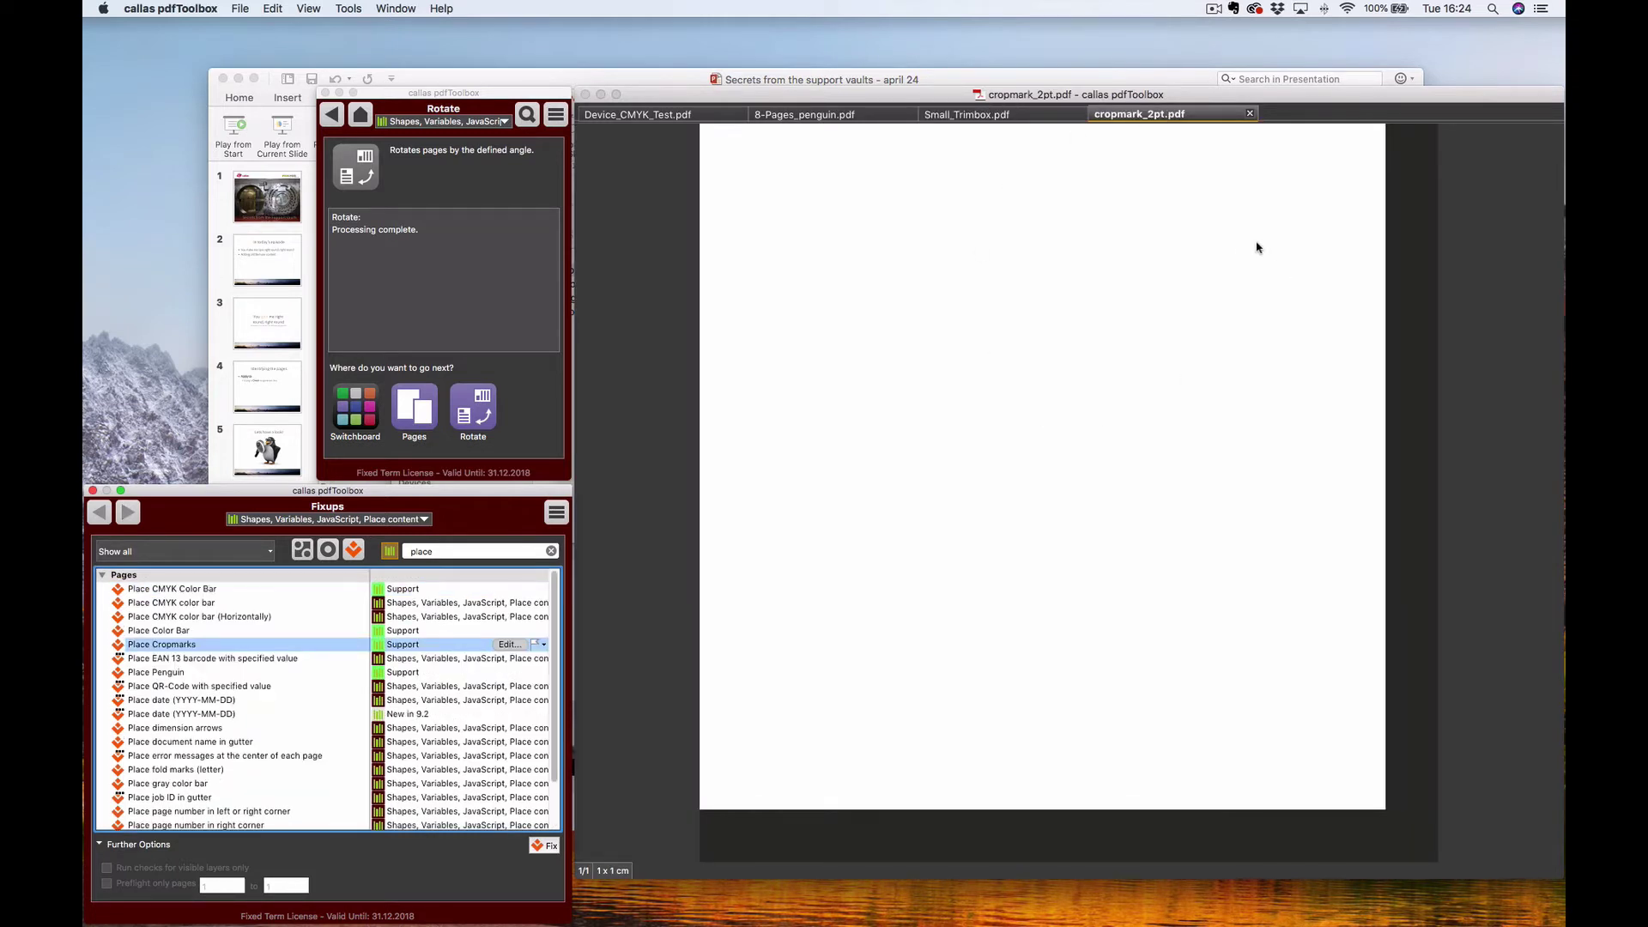
{"action": "left_click", "coordinate": [981, 116]}
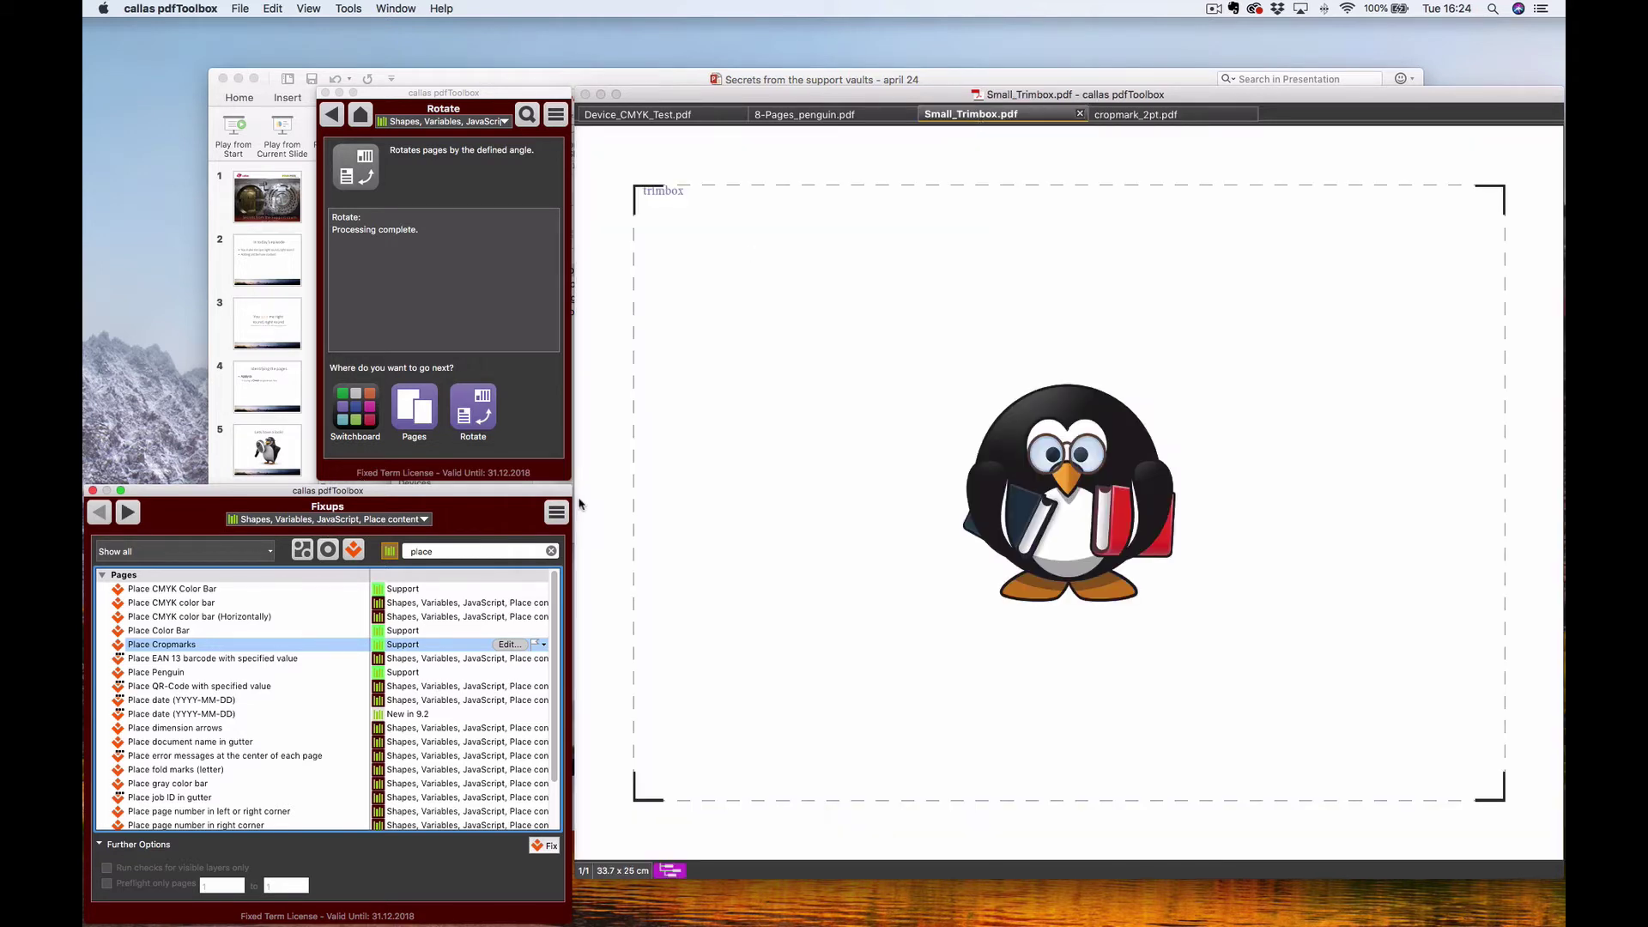
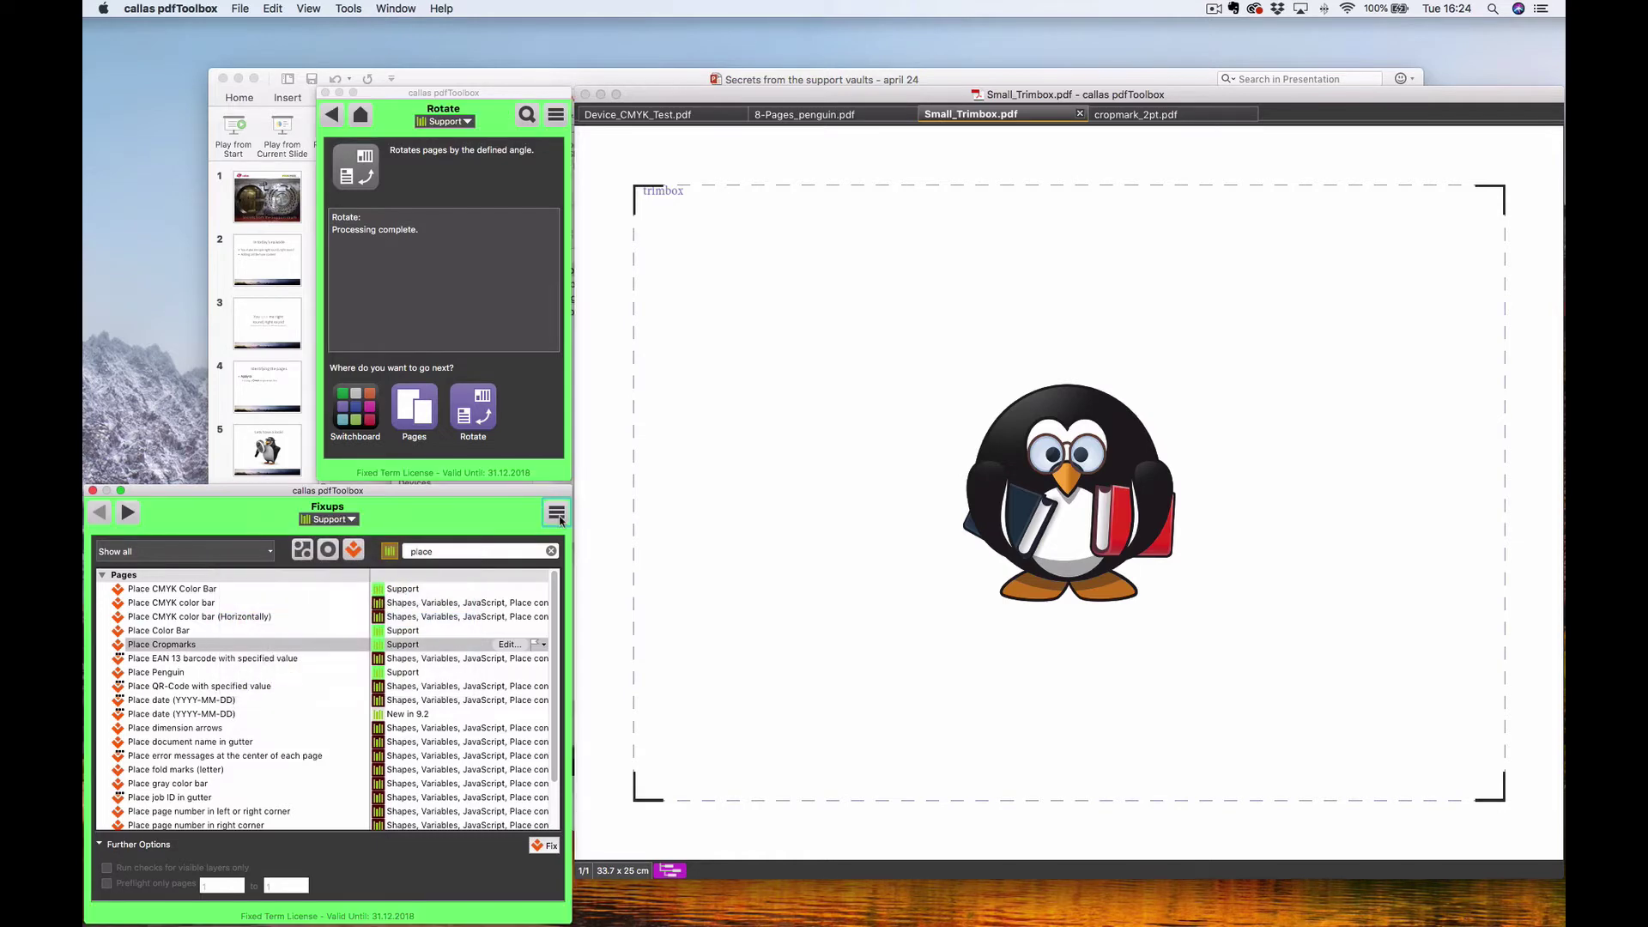
- Create a fixup of type Place content on page in the Support library and name it Place wizard penguin
{"action": "left_click", "coordinate": [556, 512]}
{"action": "left_click", "coordinate": [598, 590]}
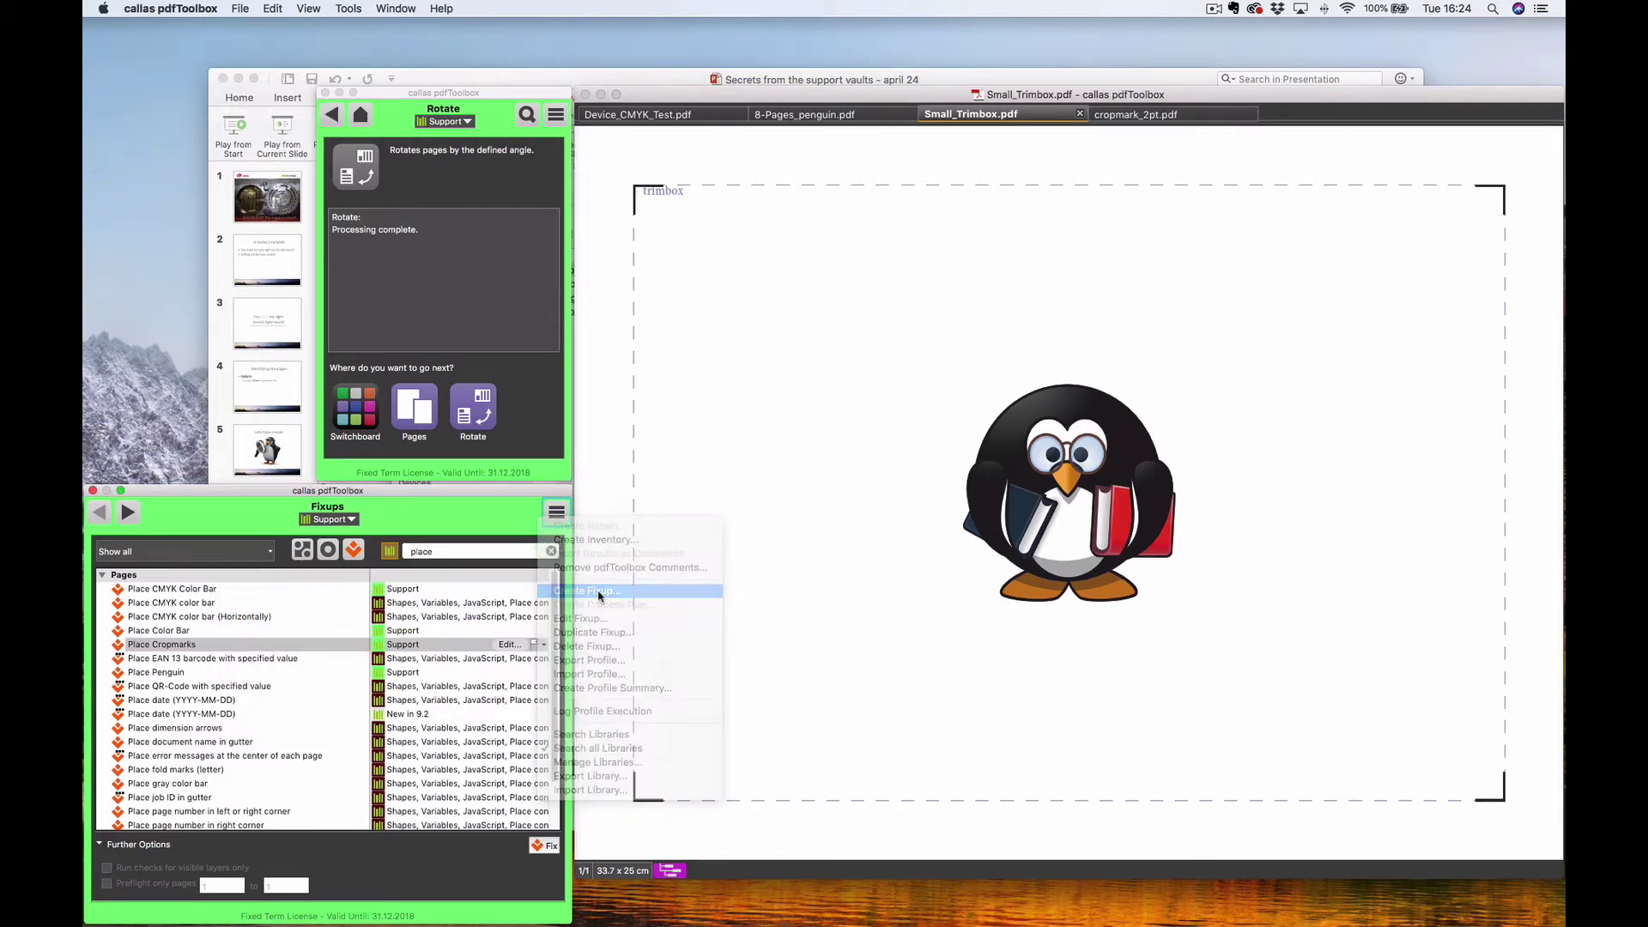
{"action": "left_click", "coordinate": [1247, 228]}
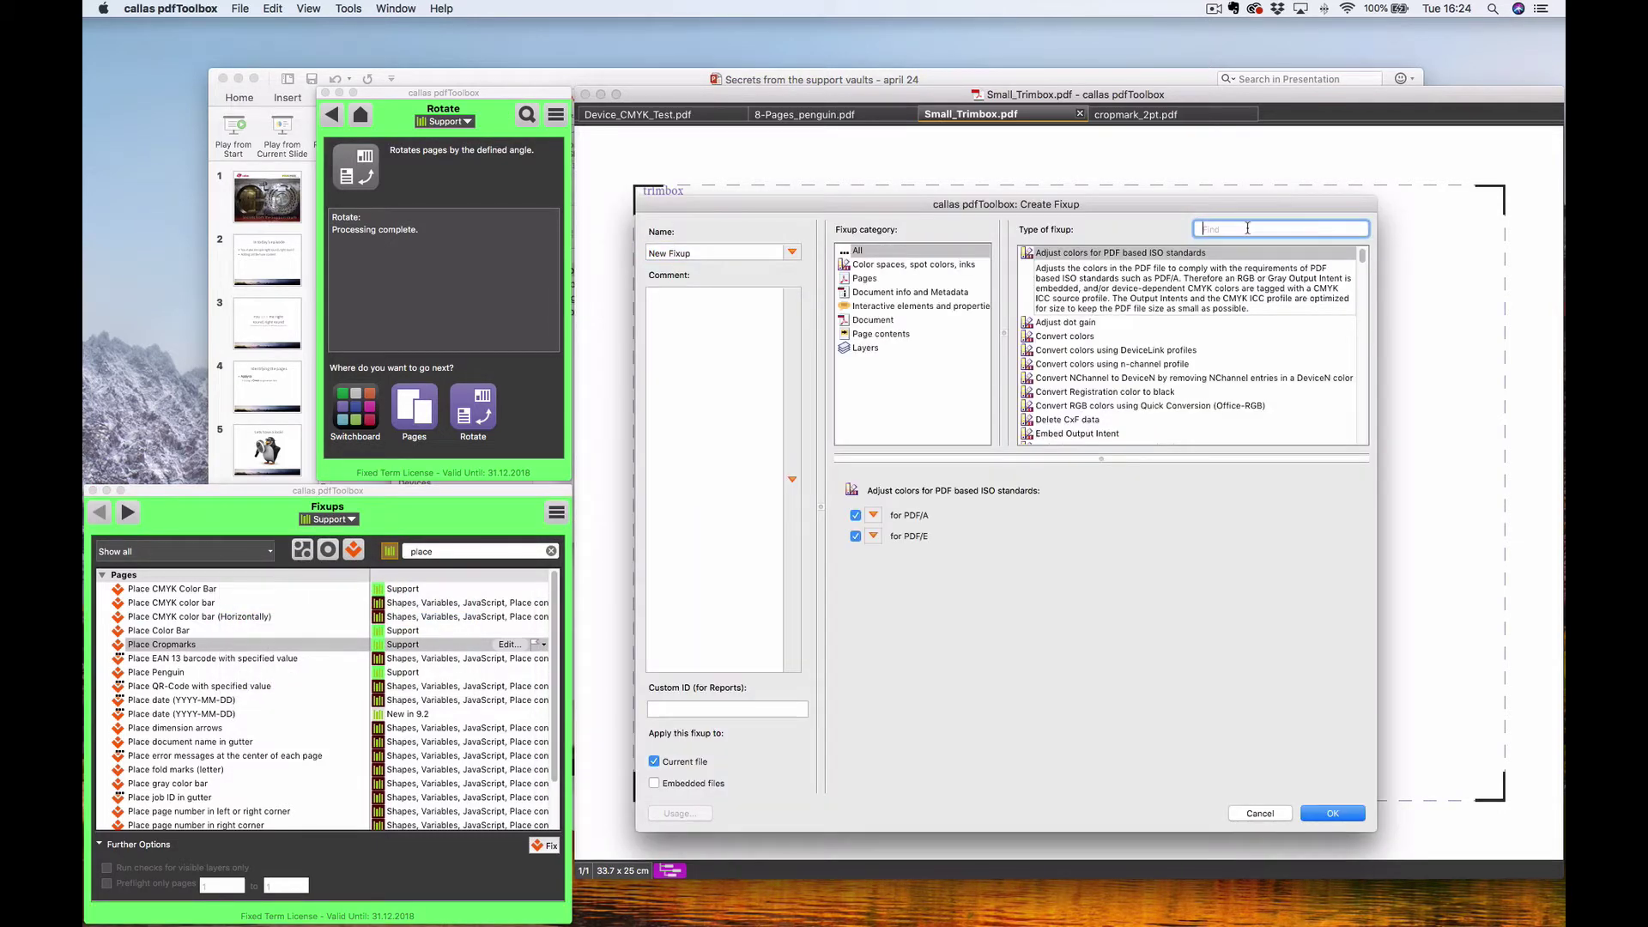
{"action": "type", "text": "place"}
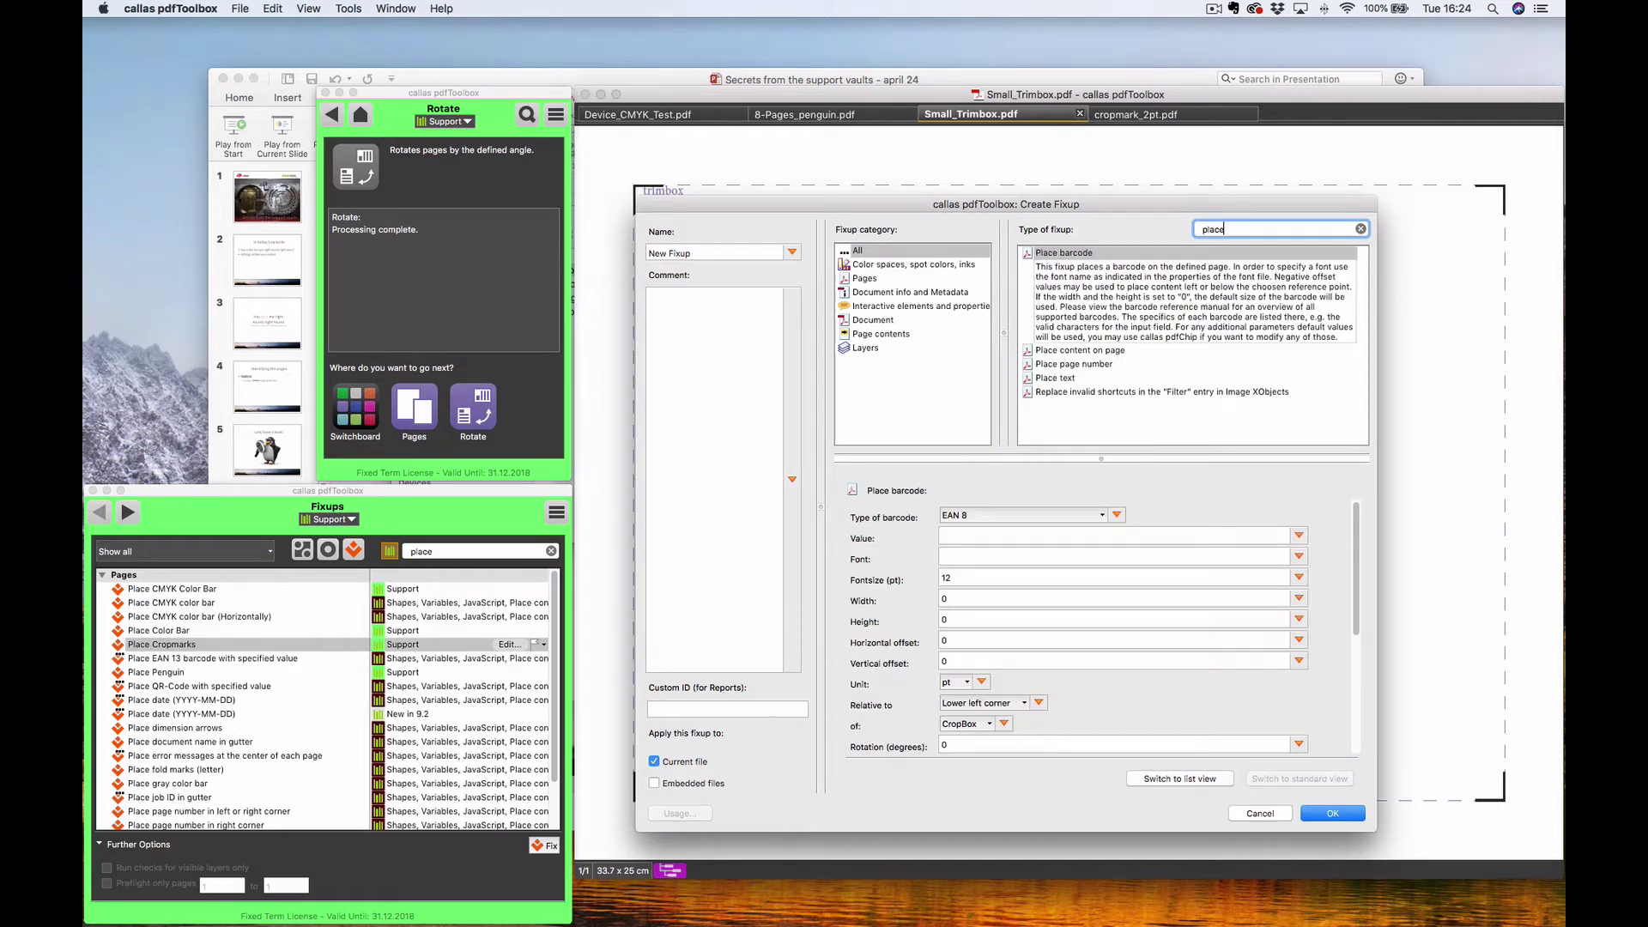
{"action": "left_click", "coordinate": [1105, 352]}
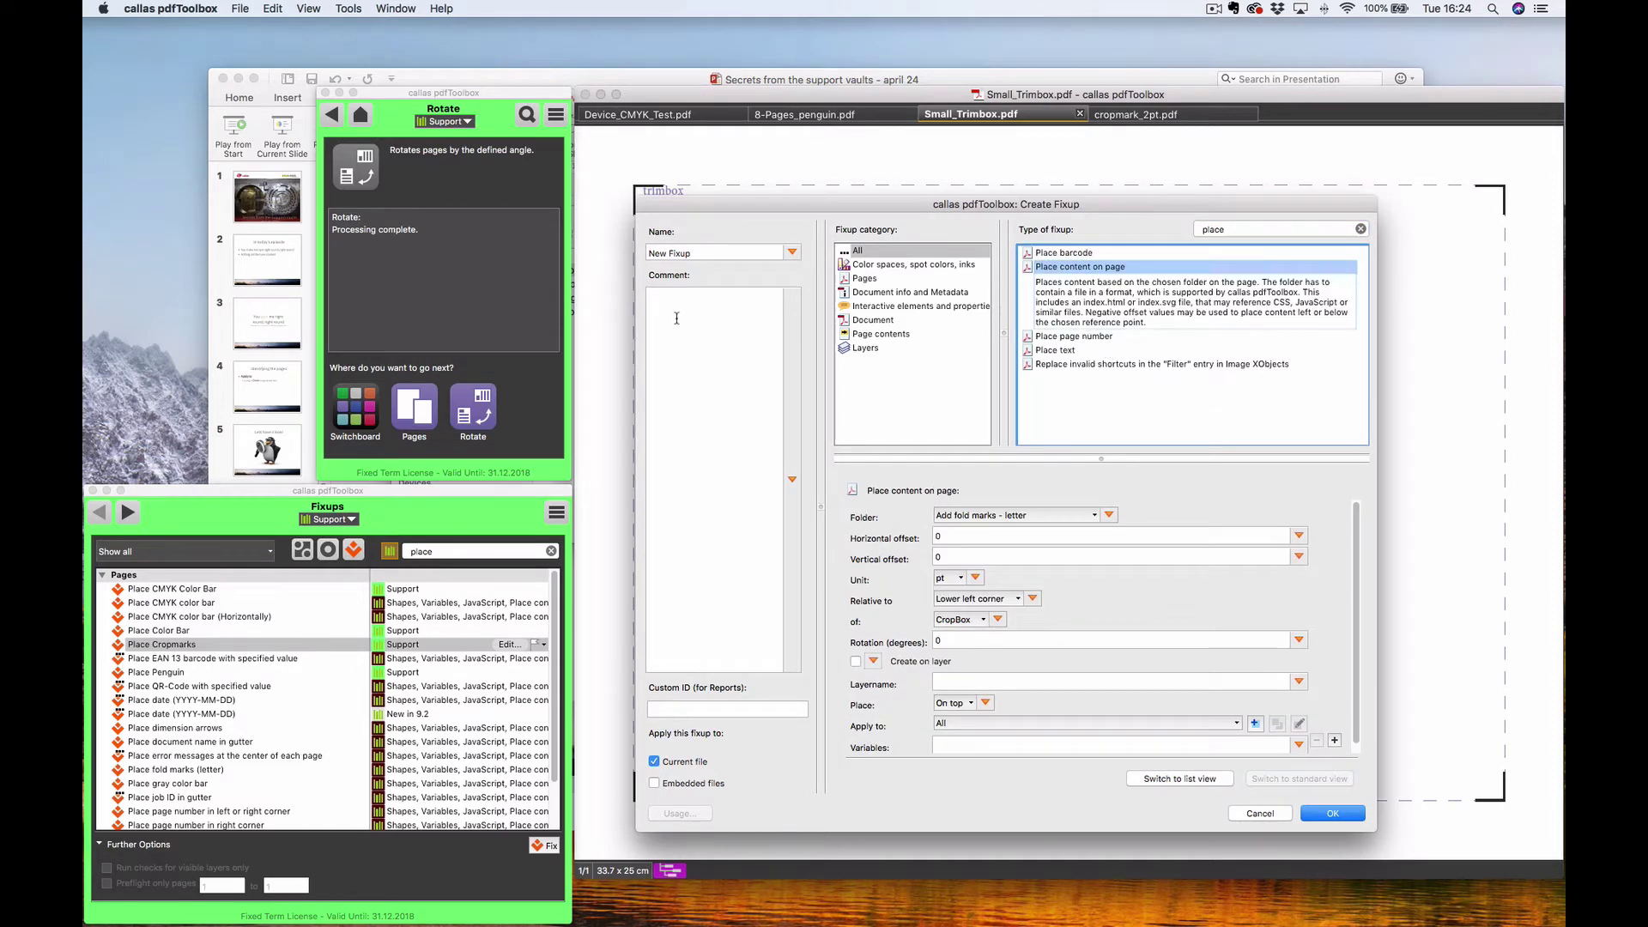
{"action": "triple_click", "coordinate": [650, 254]}
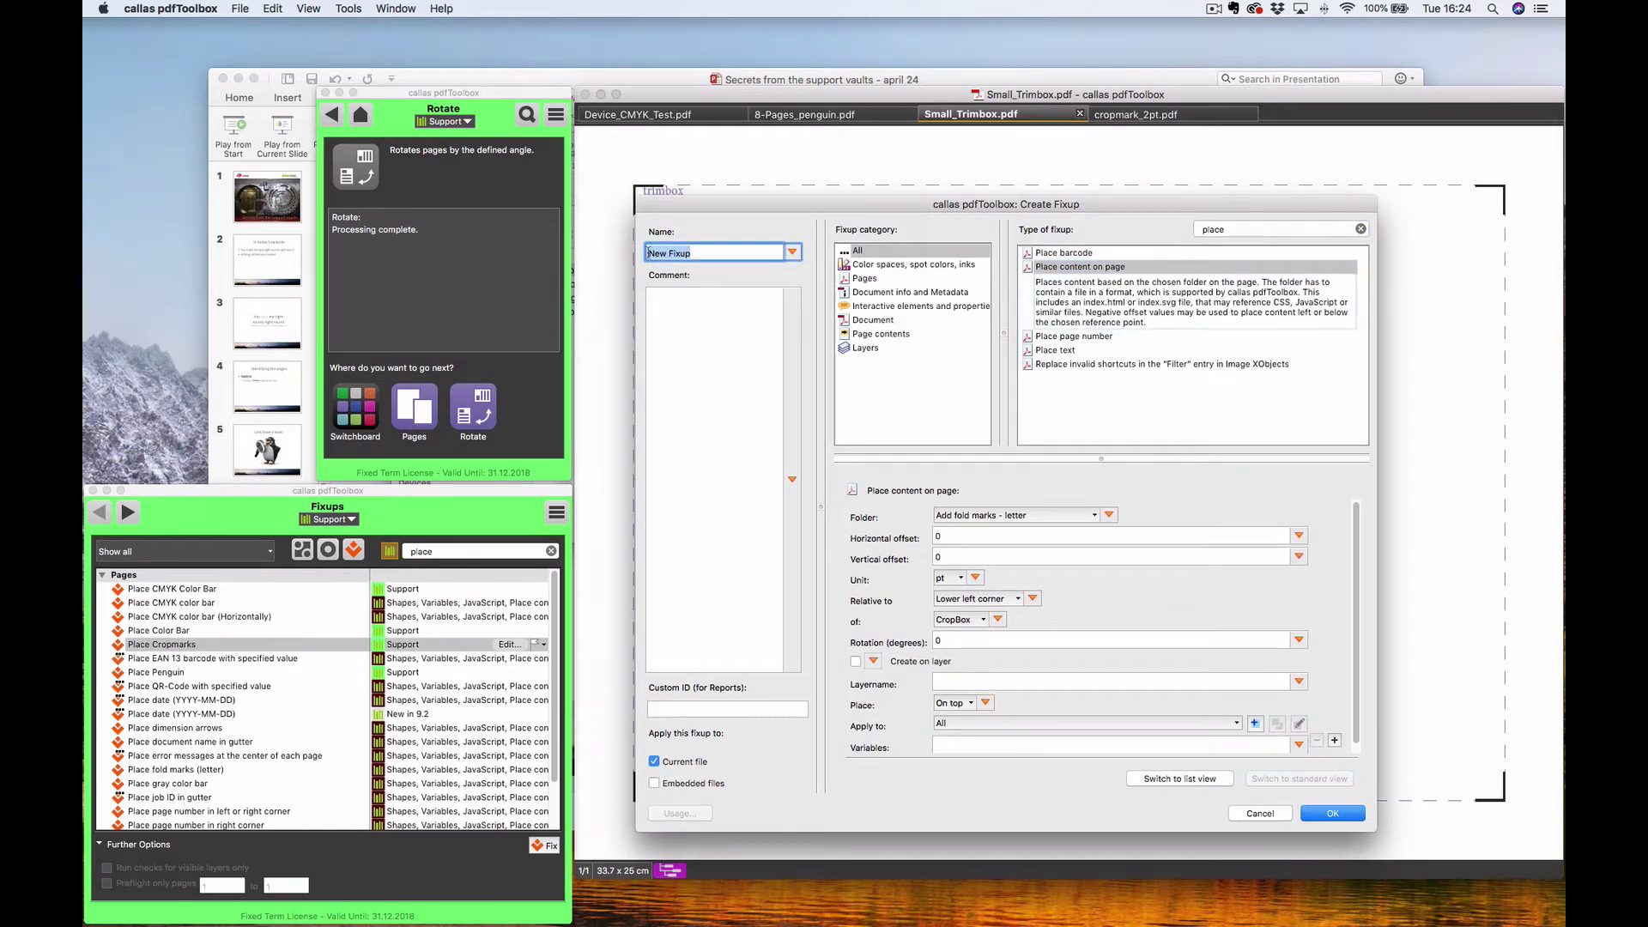
{"action": "type", "text": "Place wizard penguin"}
- Create a folder named wizard penguin inside the HTMLTemplates configuration folder and put Penguin_Wizard.png in it
{"action": "left_click", "coordinate": [1043, 519]}
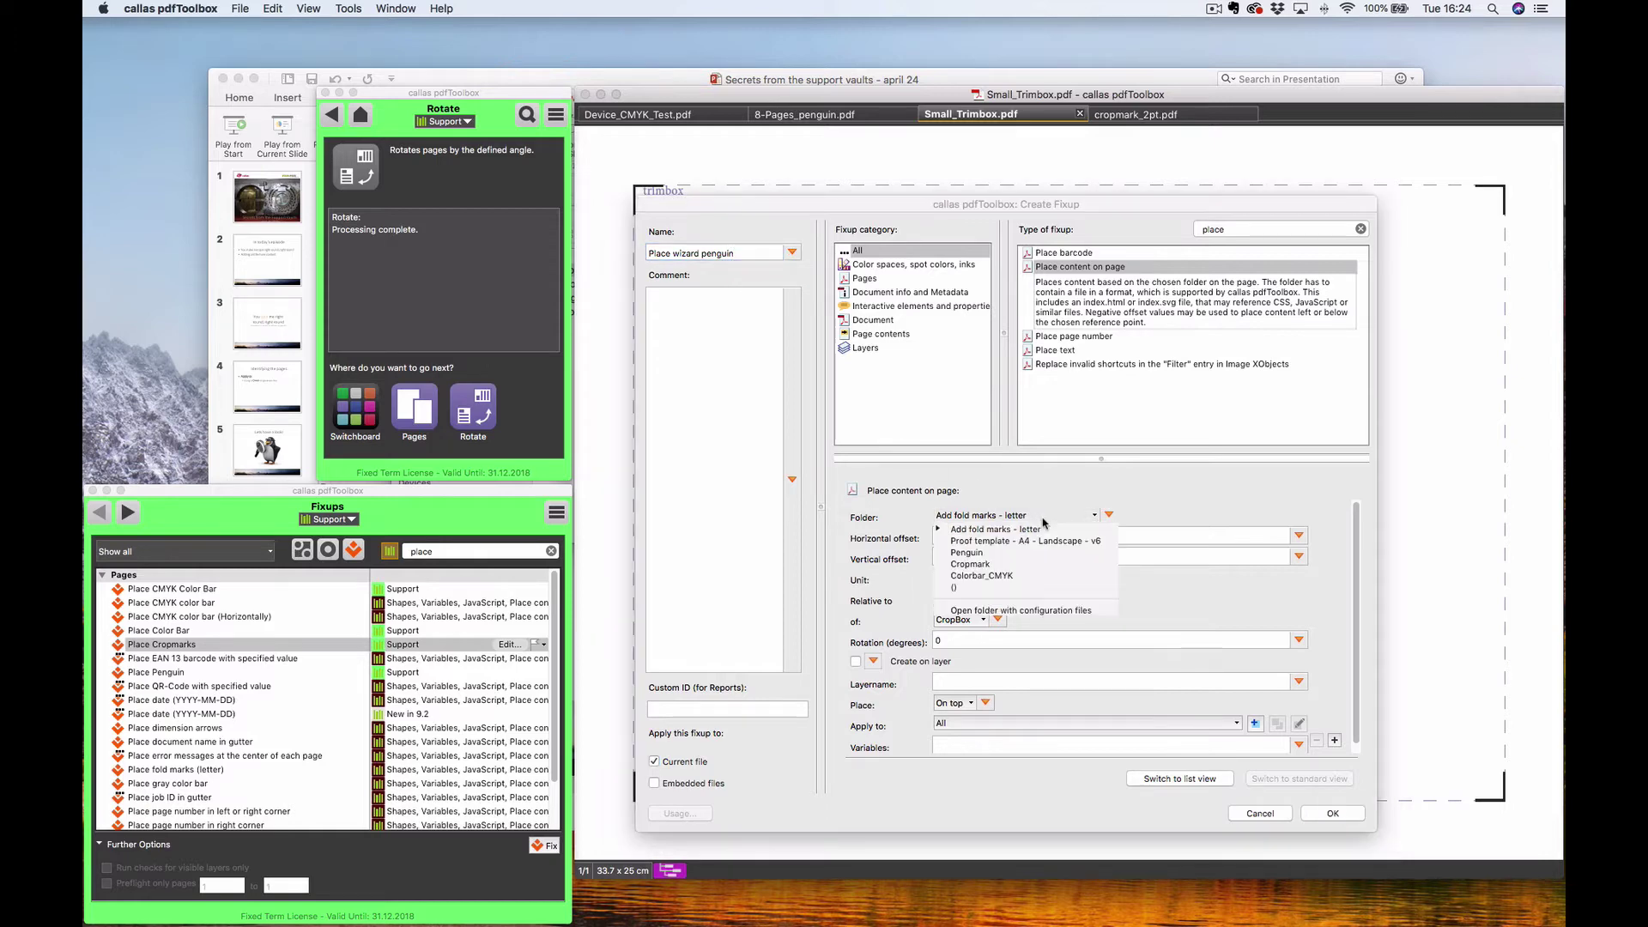
{"action": "left_click", "coordinate": [1023, 610]}
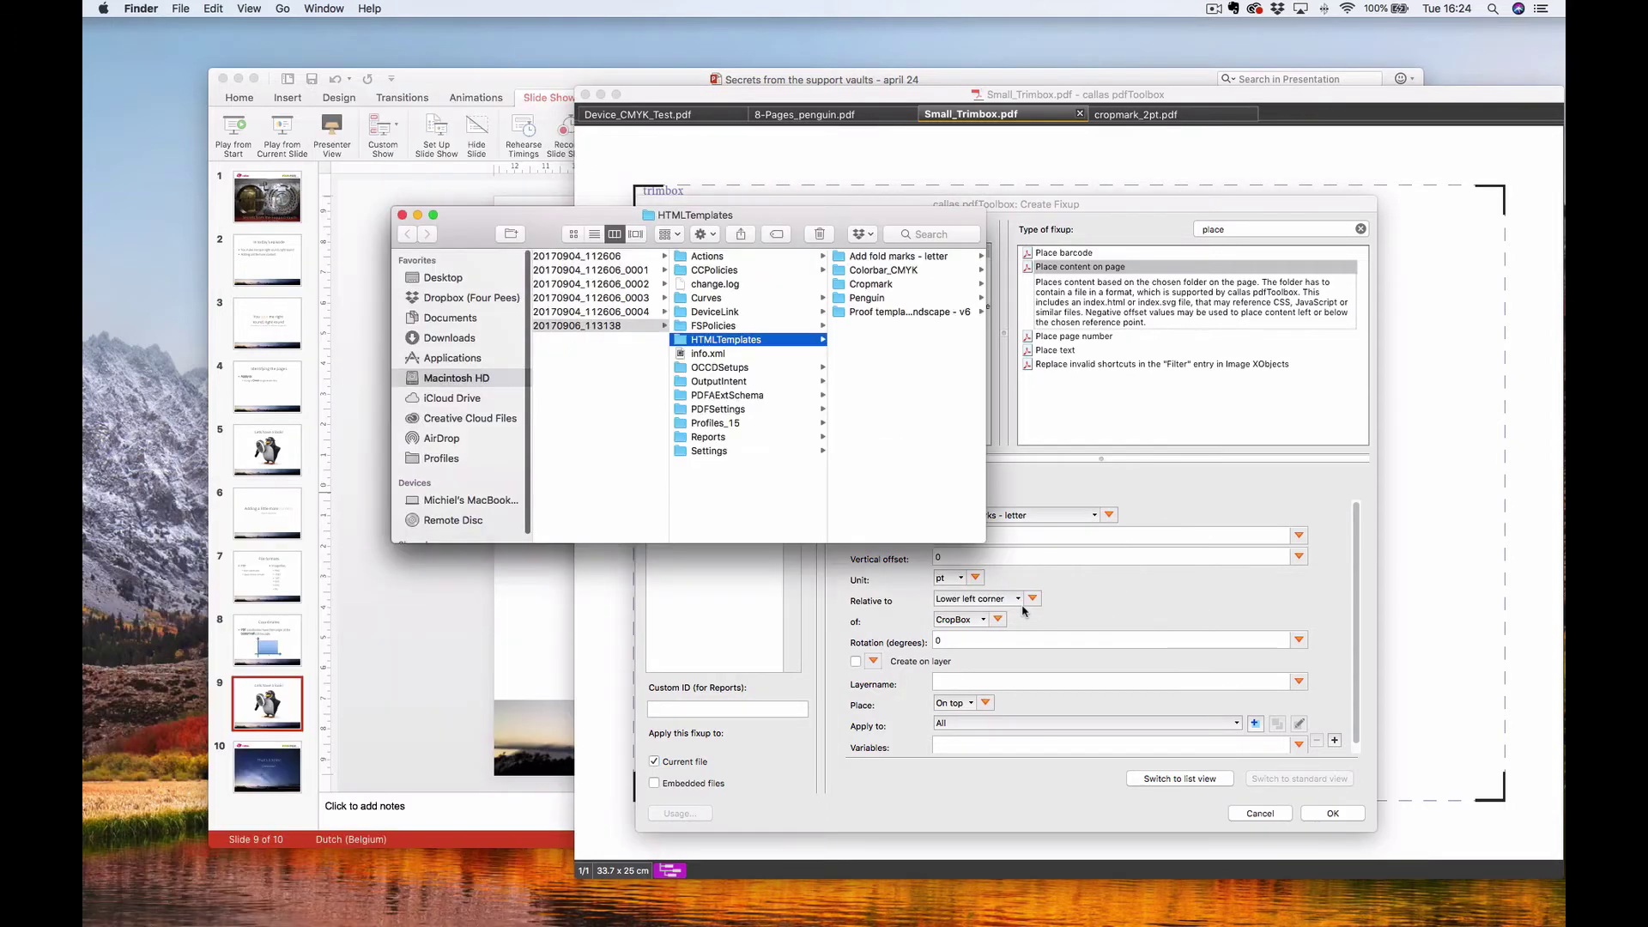
{"action": "right_click", "coordinate": [893, 349]}
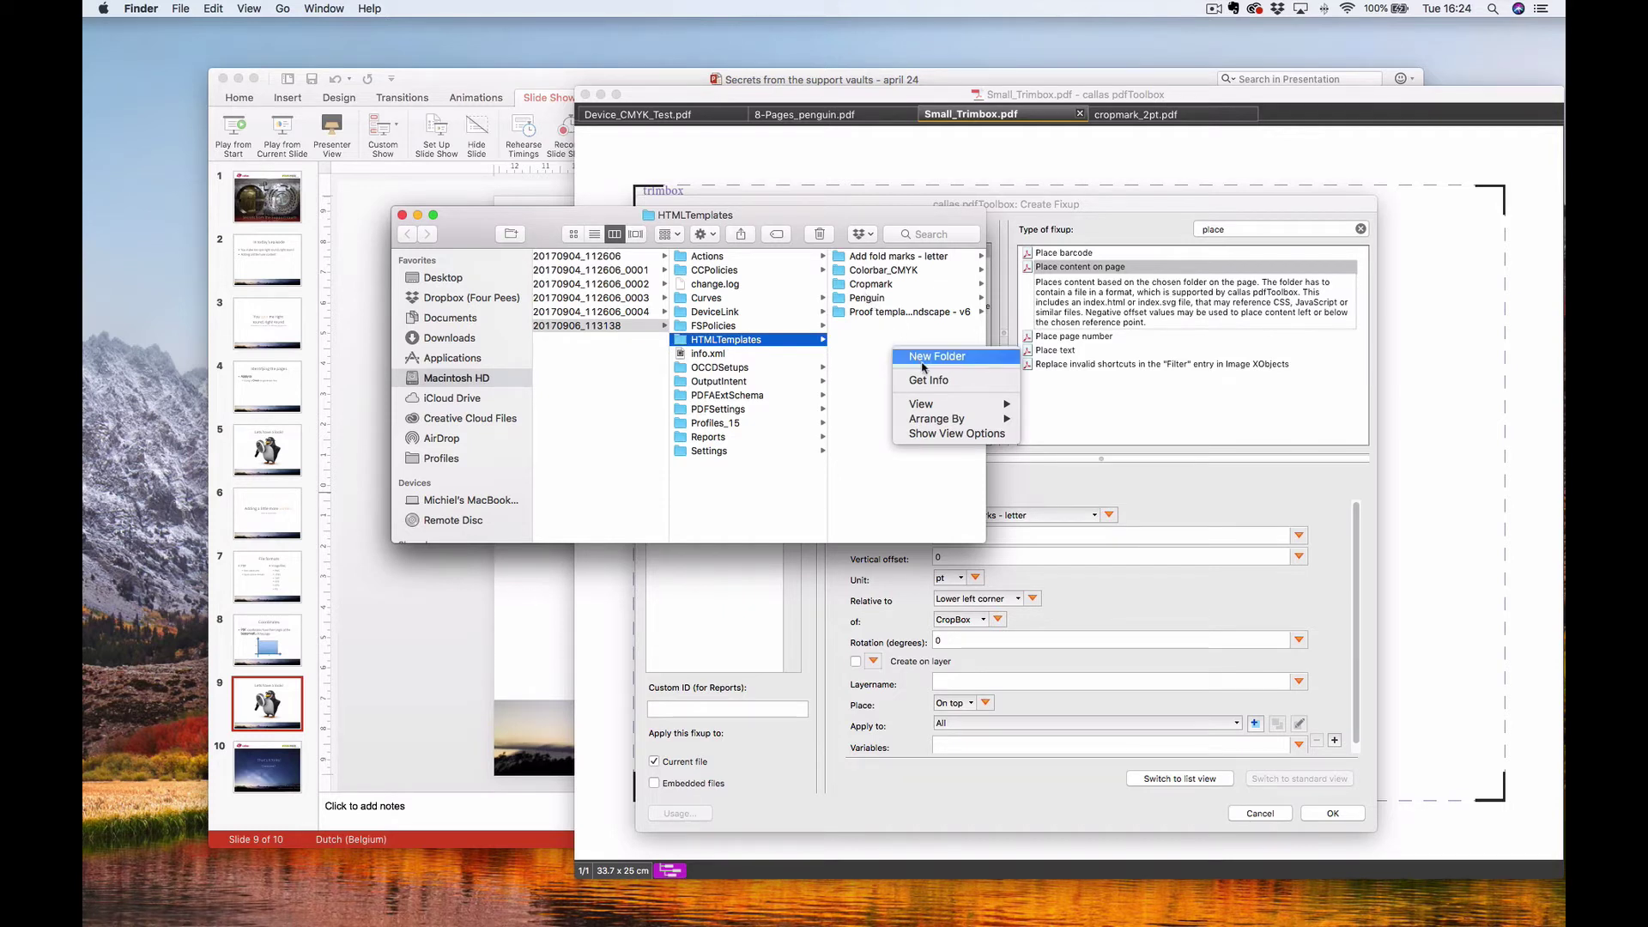
{"action": "left_click", "coordinate": [922, 367]}
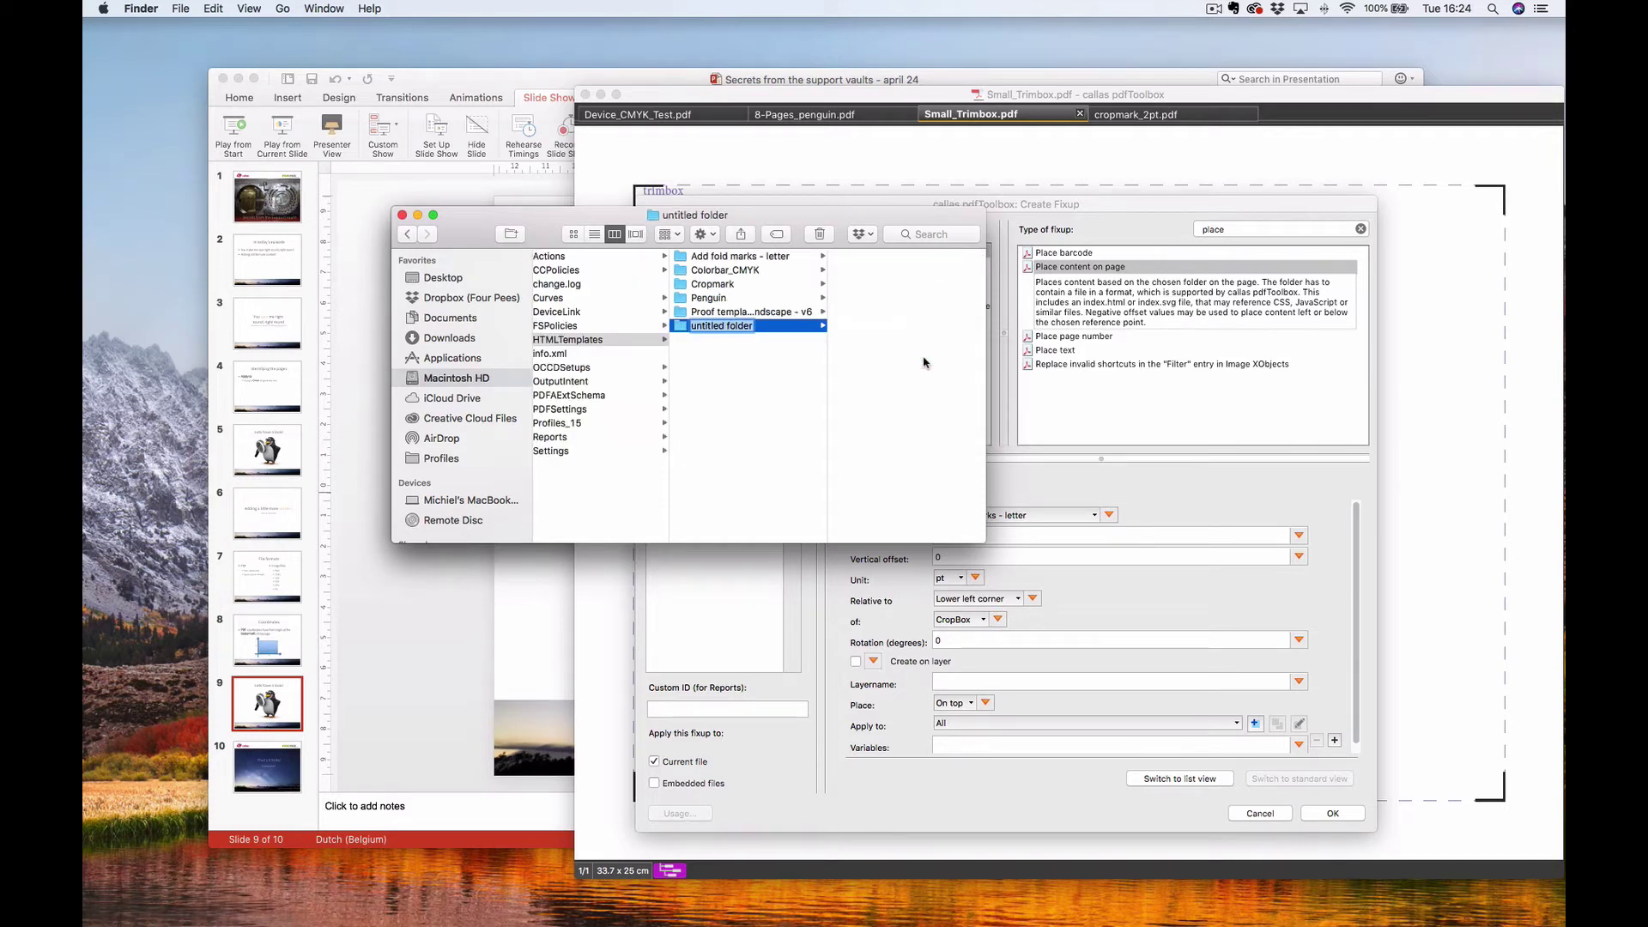
{"action": "type", "text": "wizard penguin"}
{"action": "key", "text": "Return"}
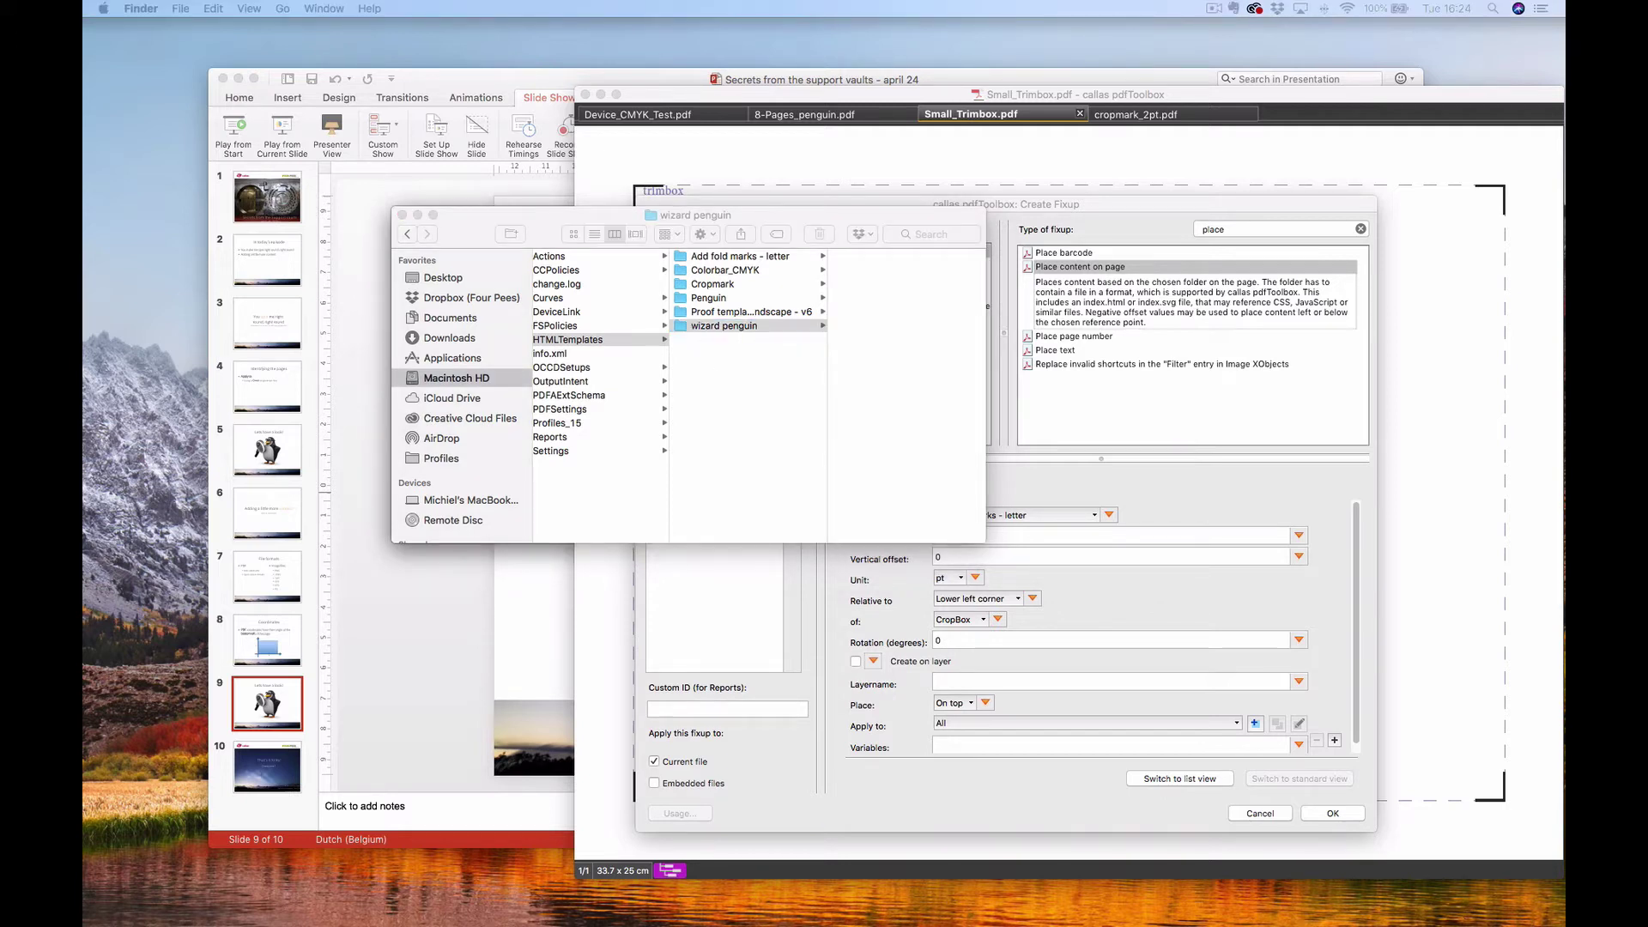
{"action": "left_click_drag", "start_coordinate": [83, 472], "coordinate": [919, 419]}
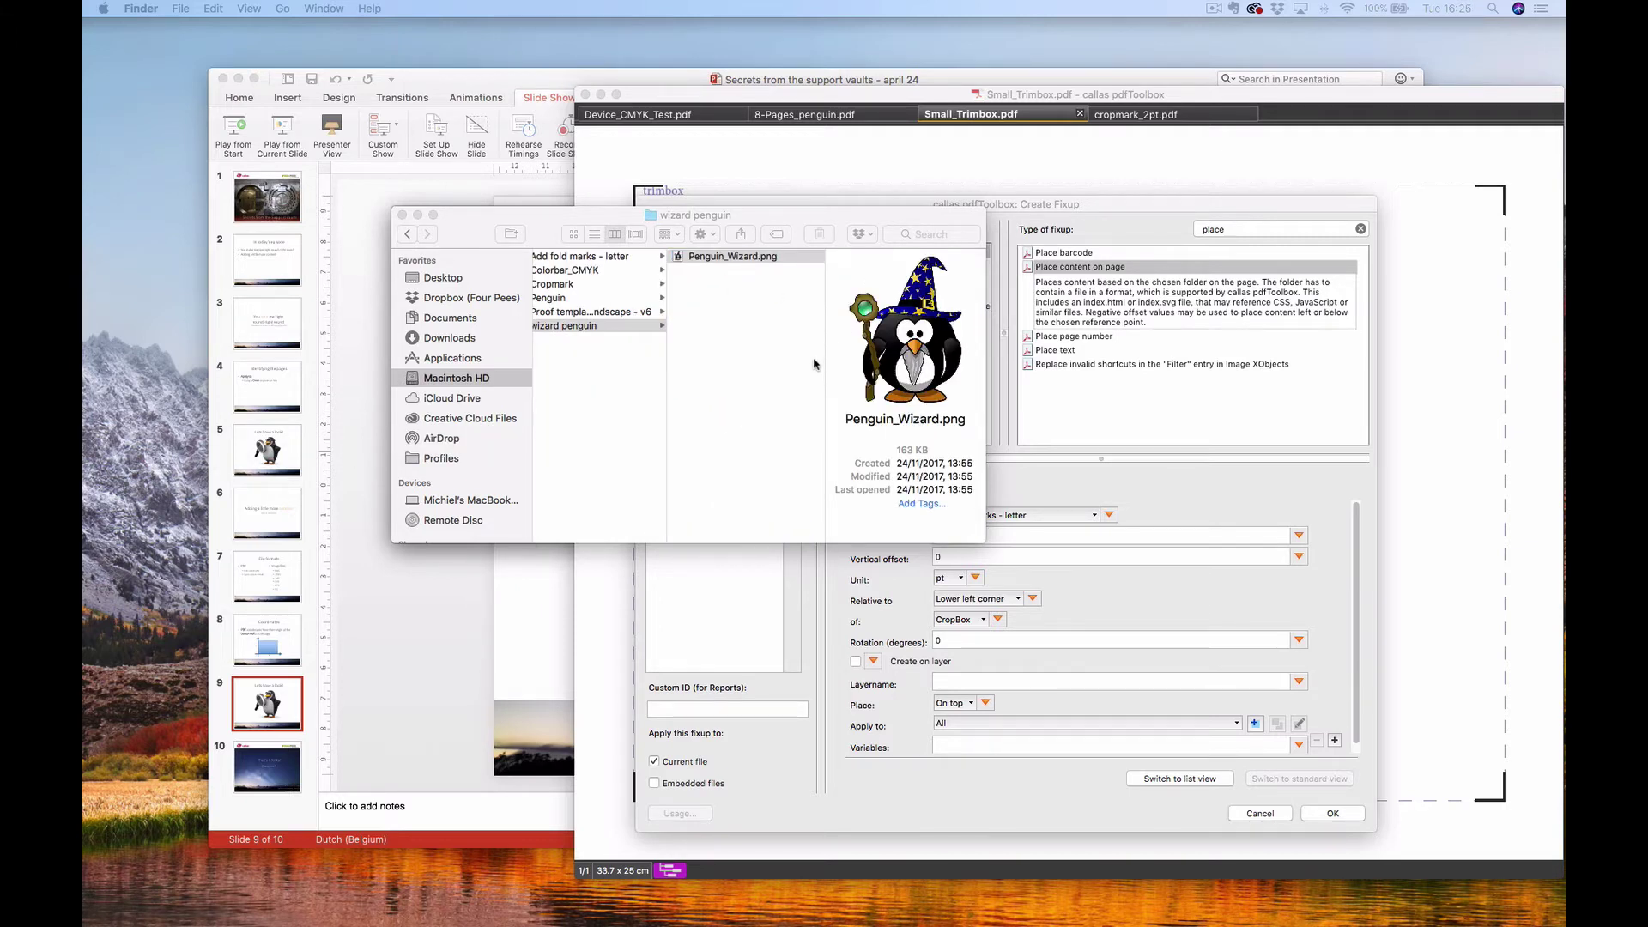
{"action": "left_click", "coordinate": [565, 327]}
- Check the template folder choices in the unfinished fixup and cancel its creation so the folder list can reload
{"action": "left_click", "coordinate": [1179, 518]}
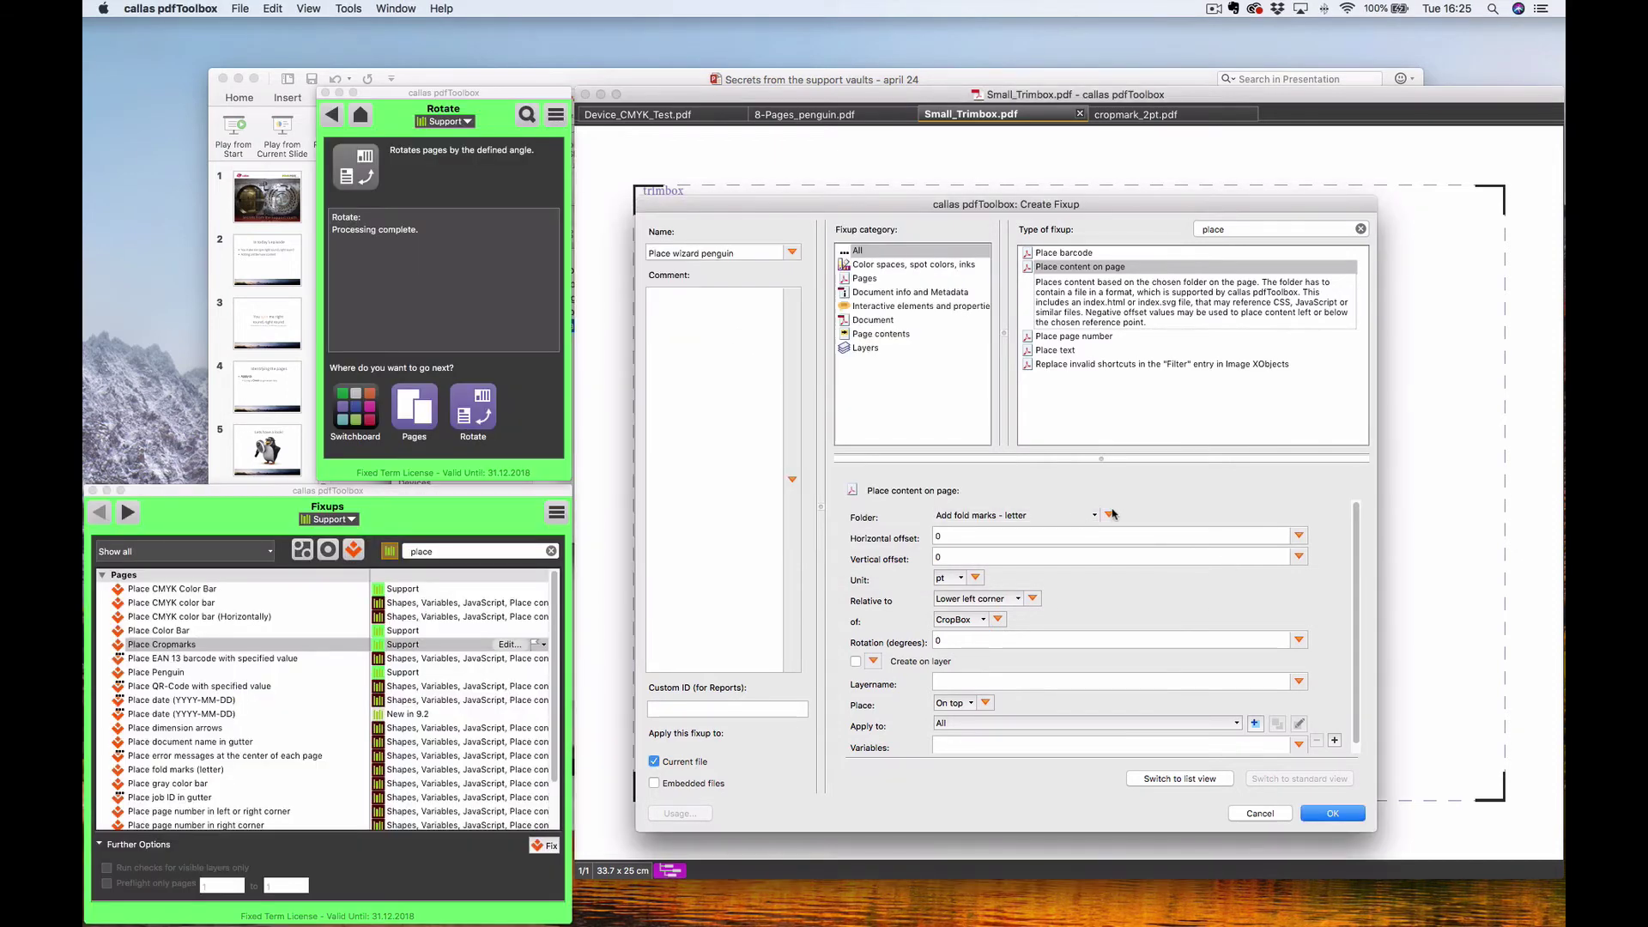
{"action": "left_click", "coordinate": [1099, 515]}
{"action": "left_click", "coordinate": [1201, 584]}
{"action": "left_click", "coordinate": [1285, 812]}
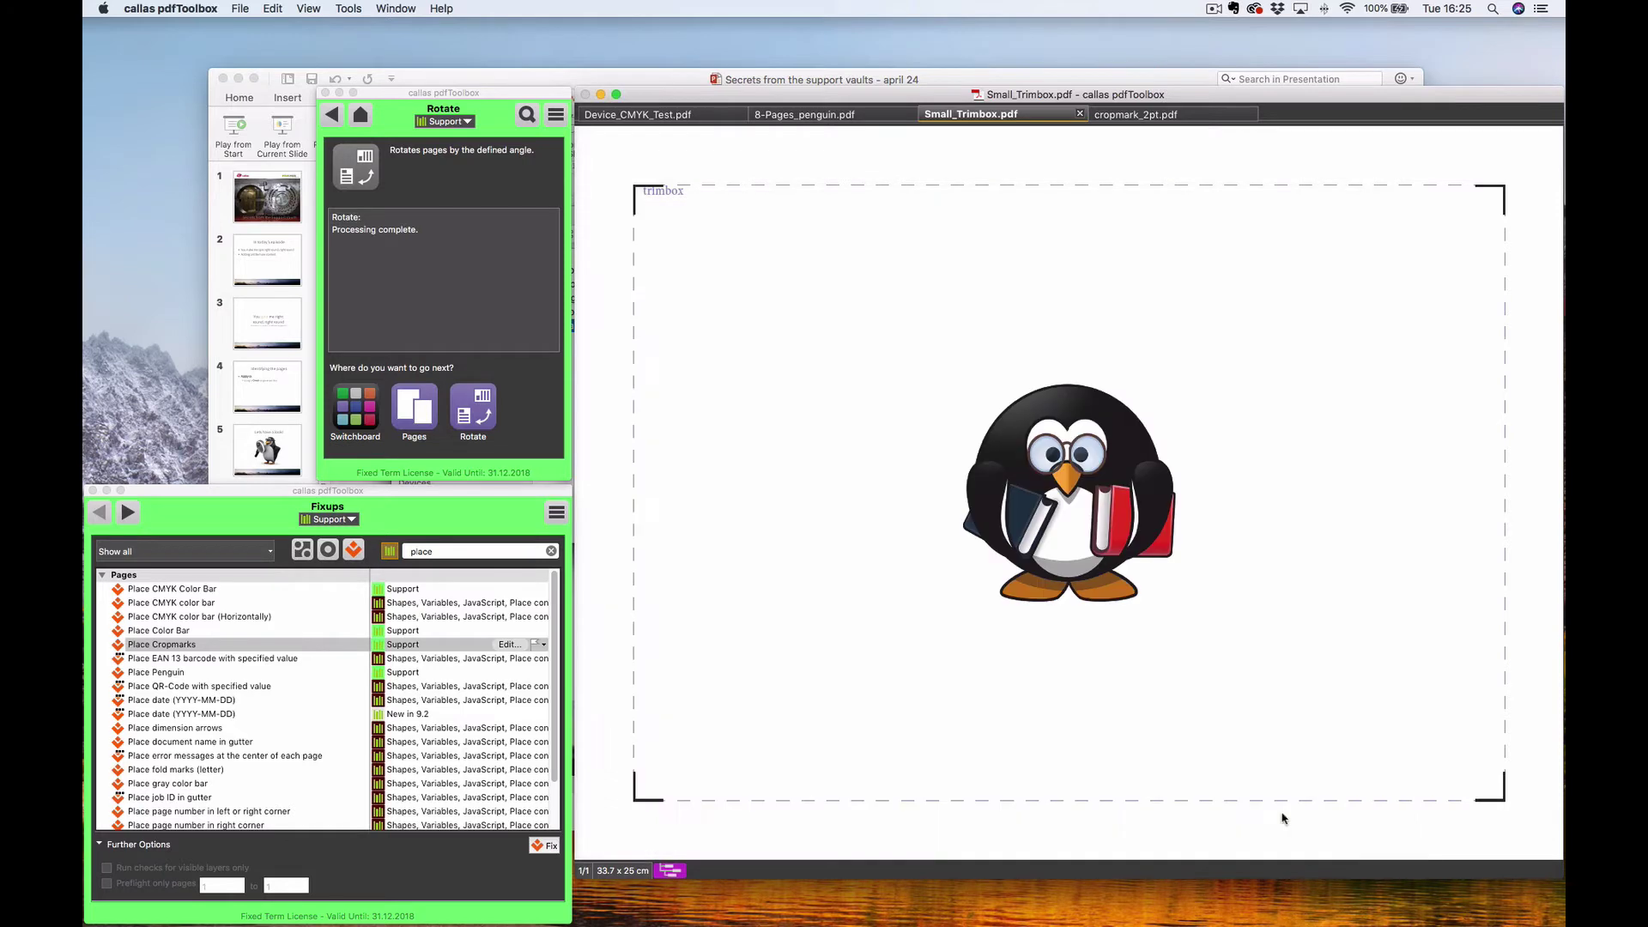
- Create a new fixup of type Place content on page and name it Place wizard penguin
{"action": "left_click", "coordinate": [557, 512]}
{"action": "left_click", "coordinate": [571, 591]}
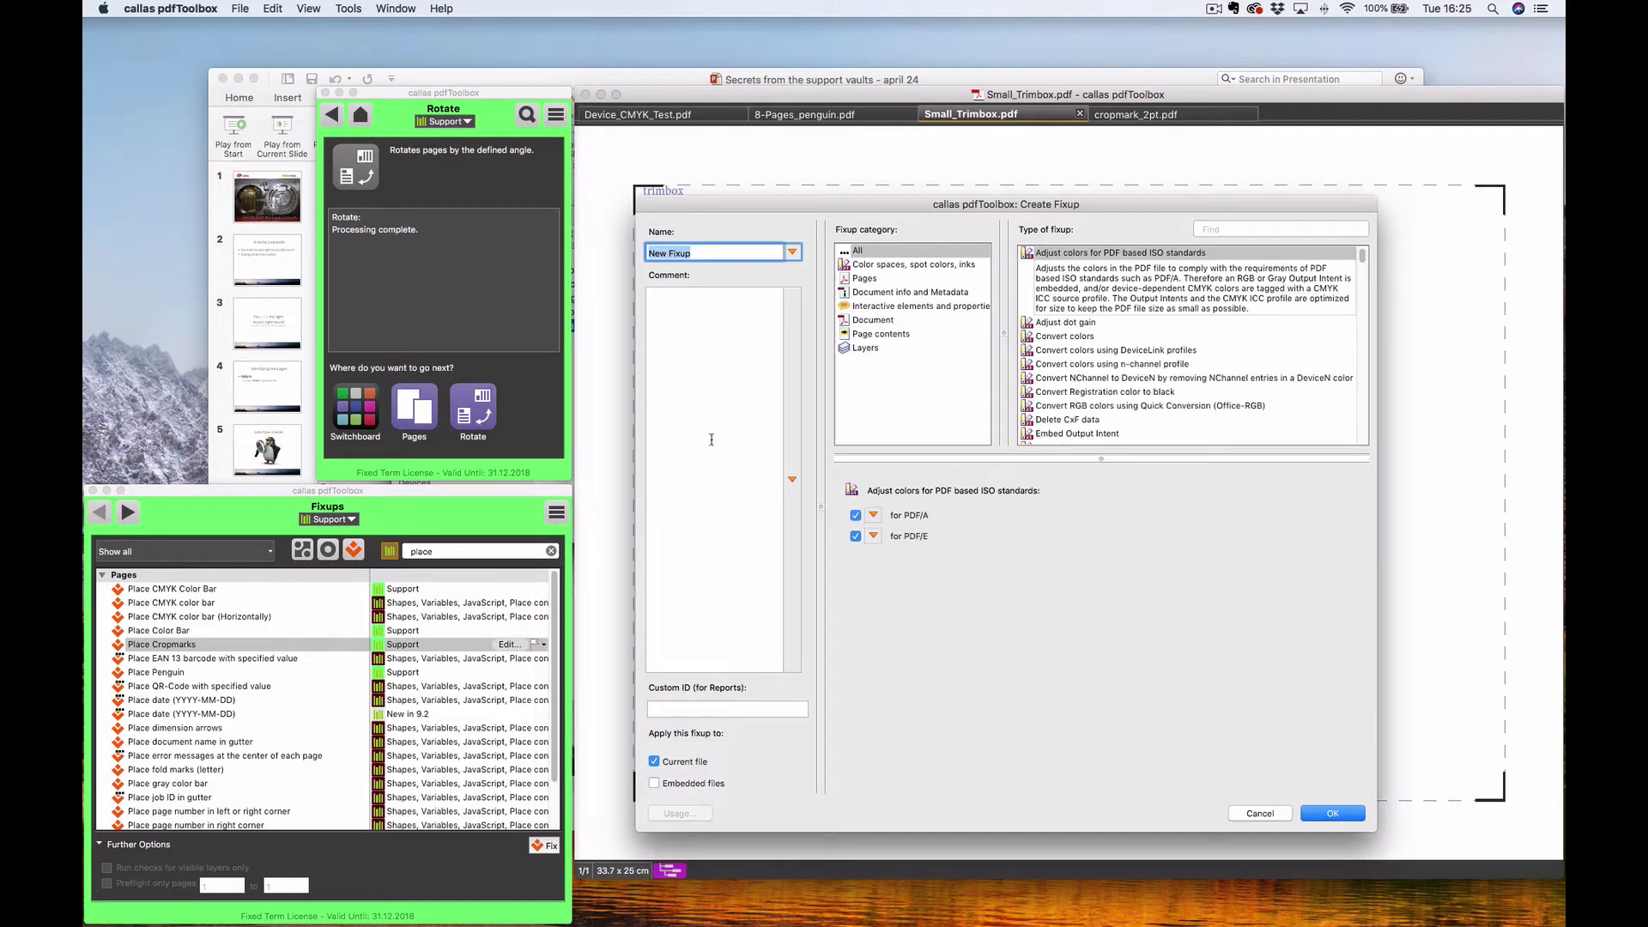
{"action": "type", "text": "Place wizard penguin"}
{"action": "left_click", "coordinate": [1267, 230]}
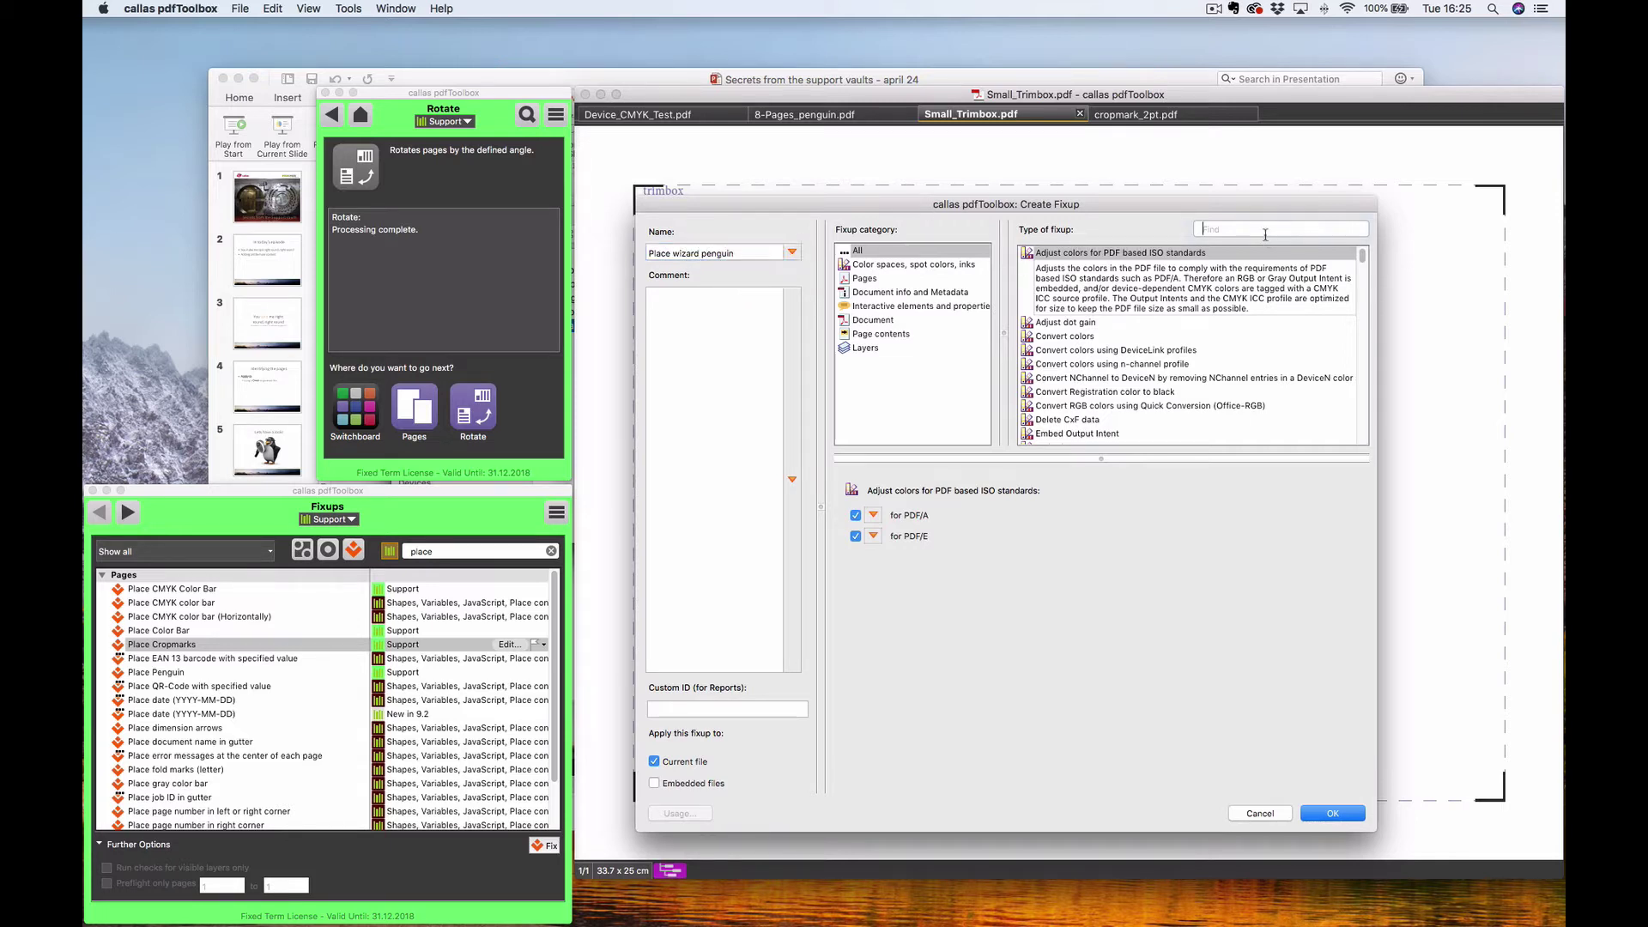
{"action": "type", "text": "place"}
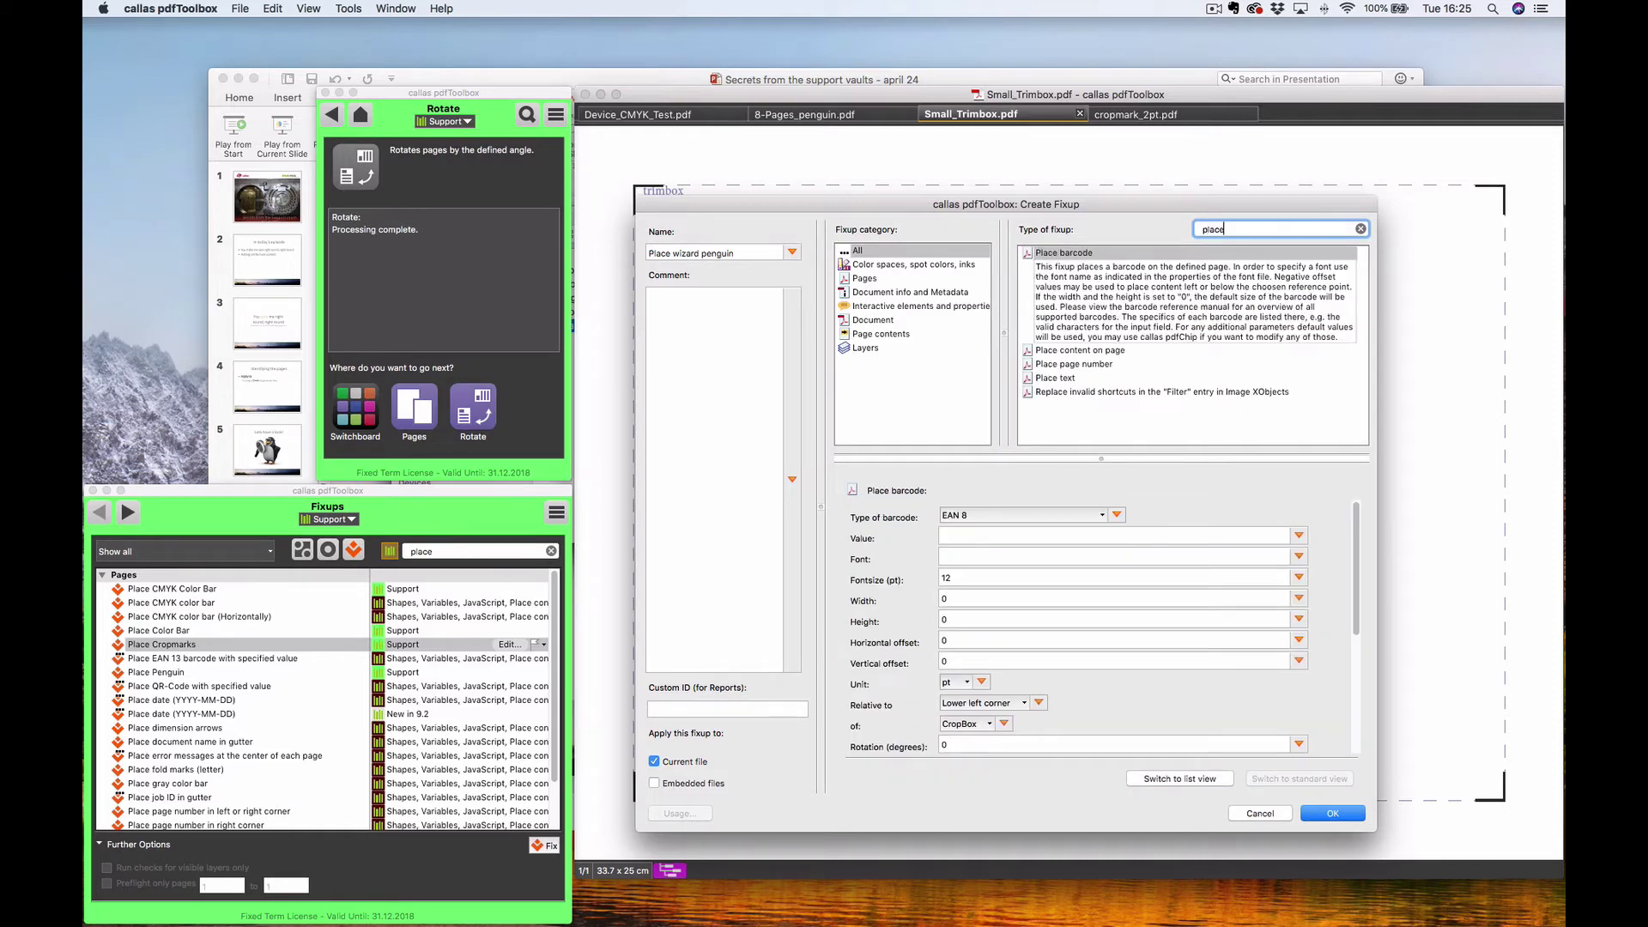
{"action": "left_click", "coordinate": [1107, 352]}
- Set the fixup to use the wizard penguin folder, placed relative to Center of page of the MediaBox, and save it
{"action": "left_click", "coordinate": [1025, 515]}
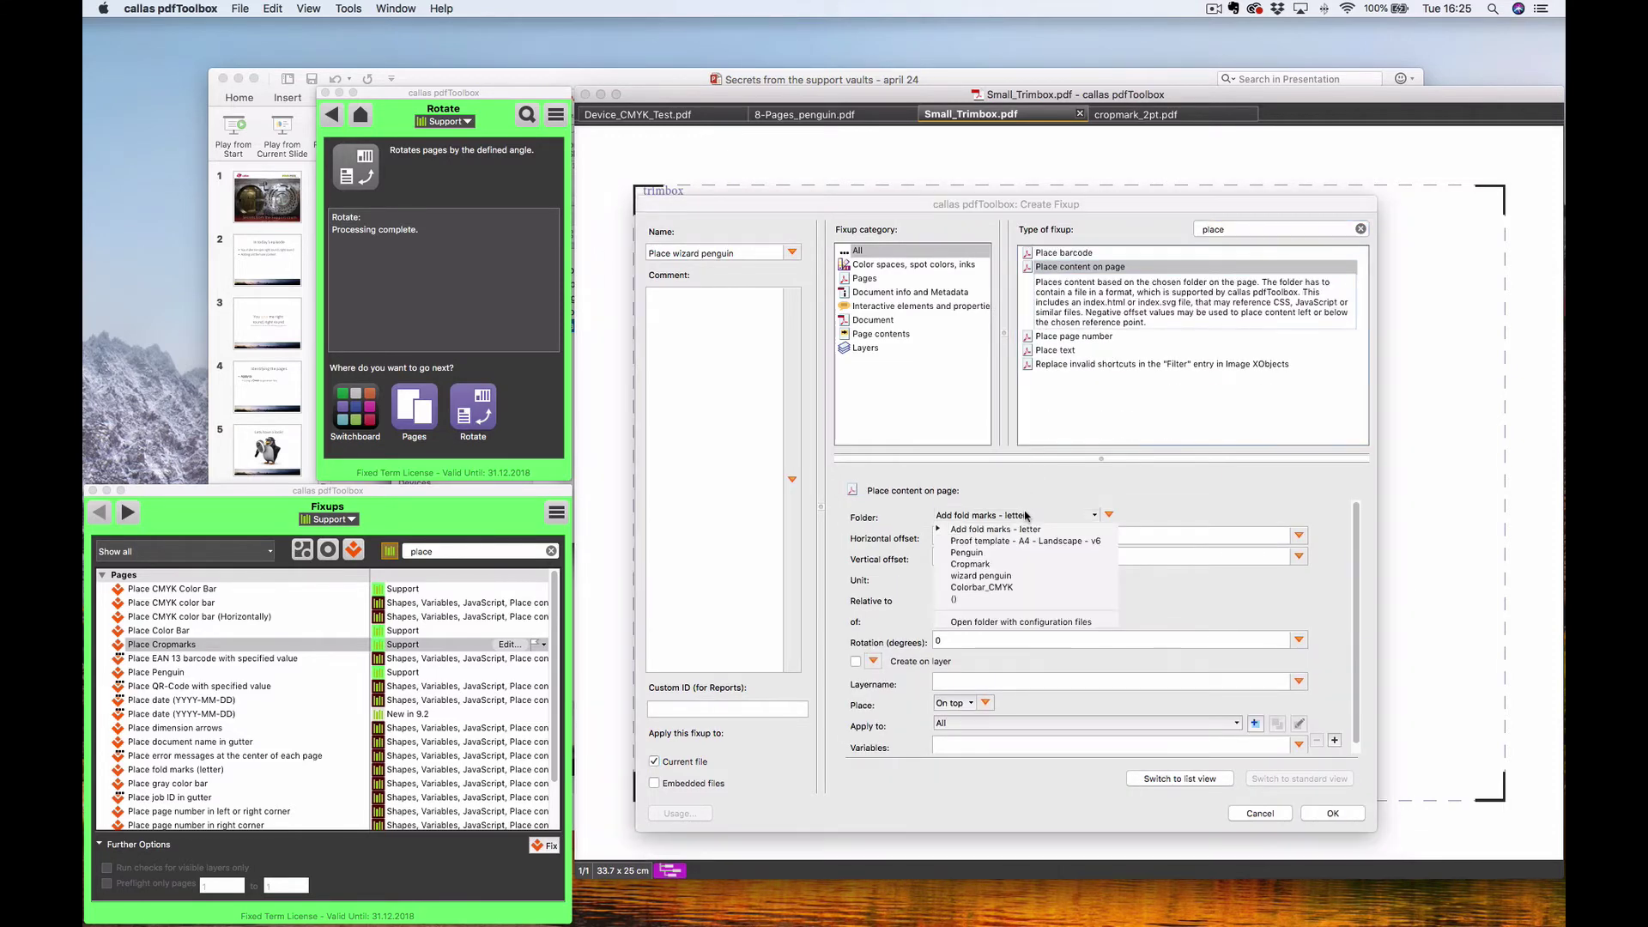
{"action": "left_click", "coordinate": [1001, 577]}
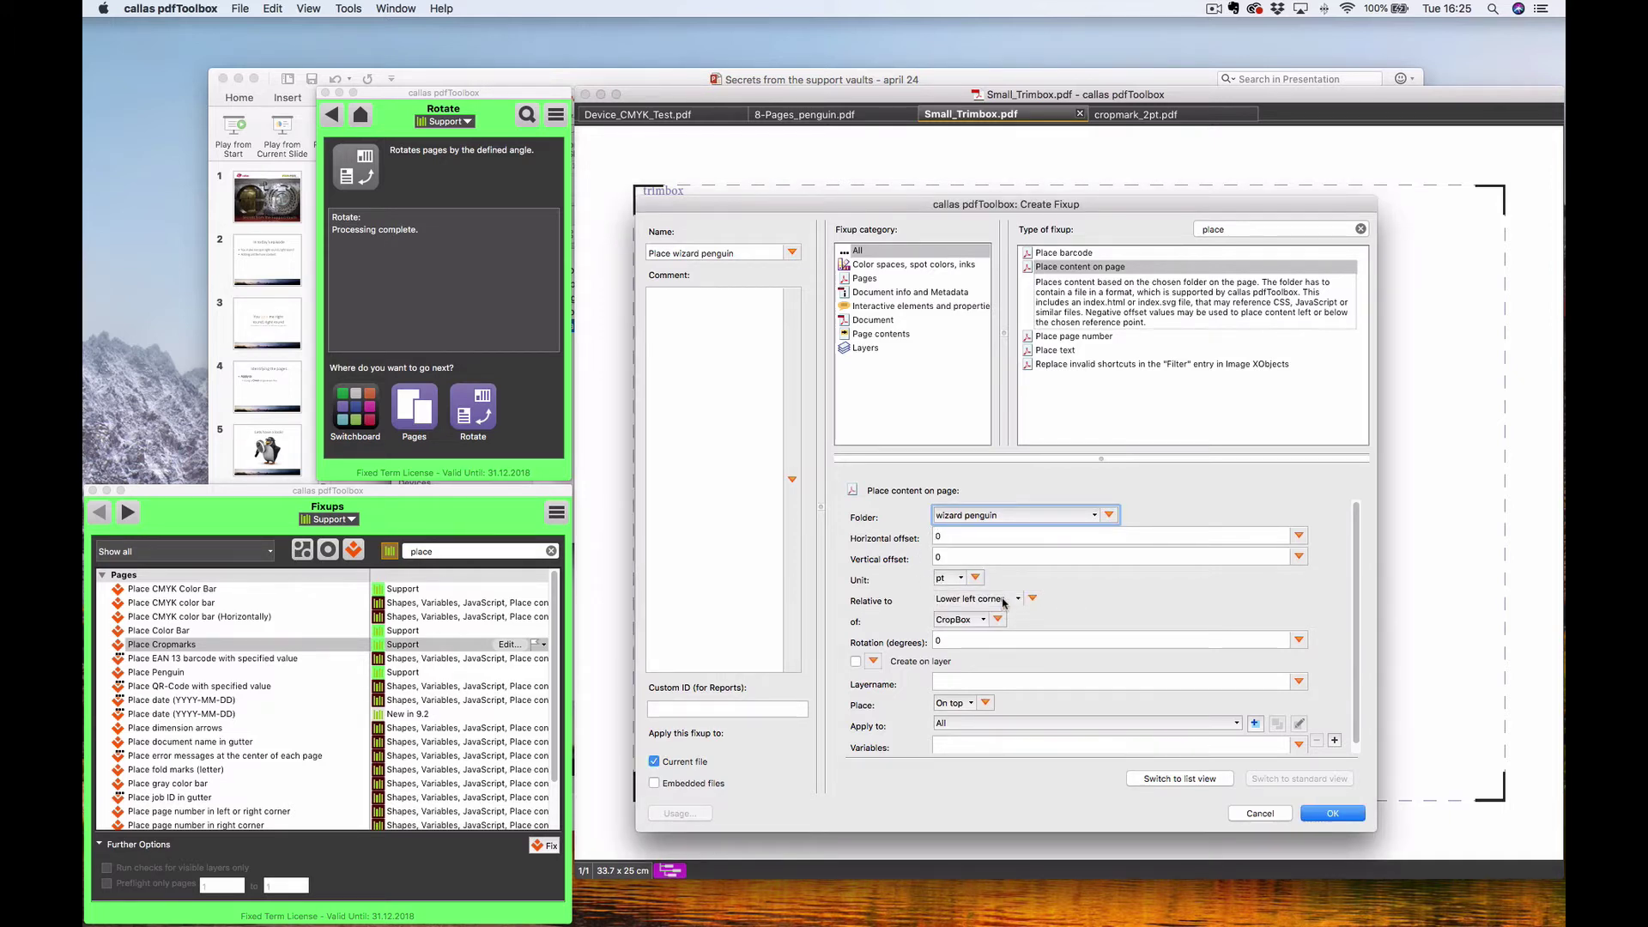
{"action": "left_click", "coordinate": [1002, 600]}
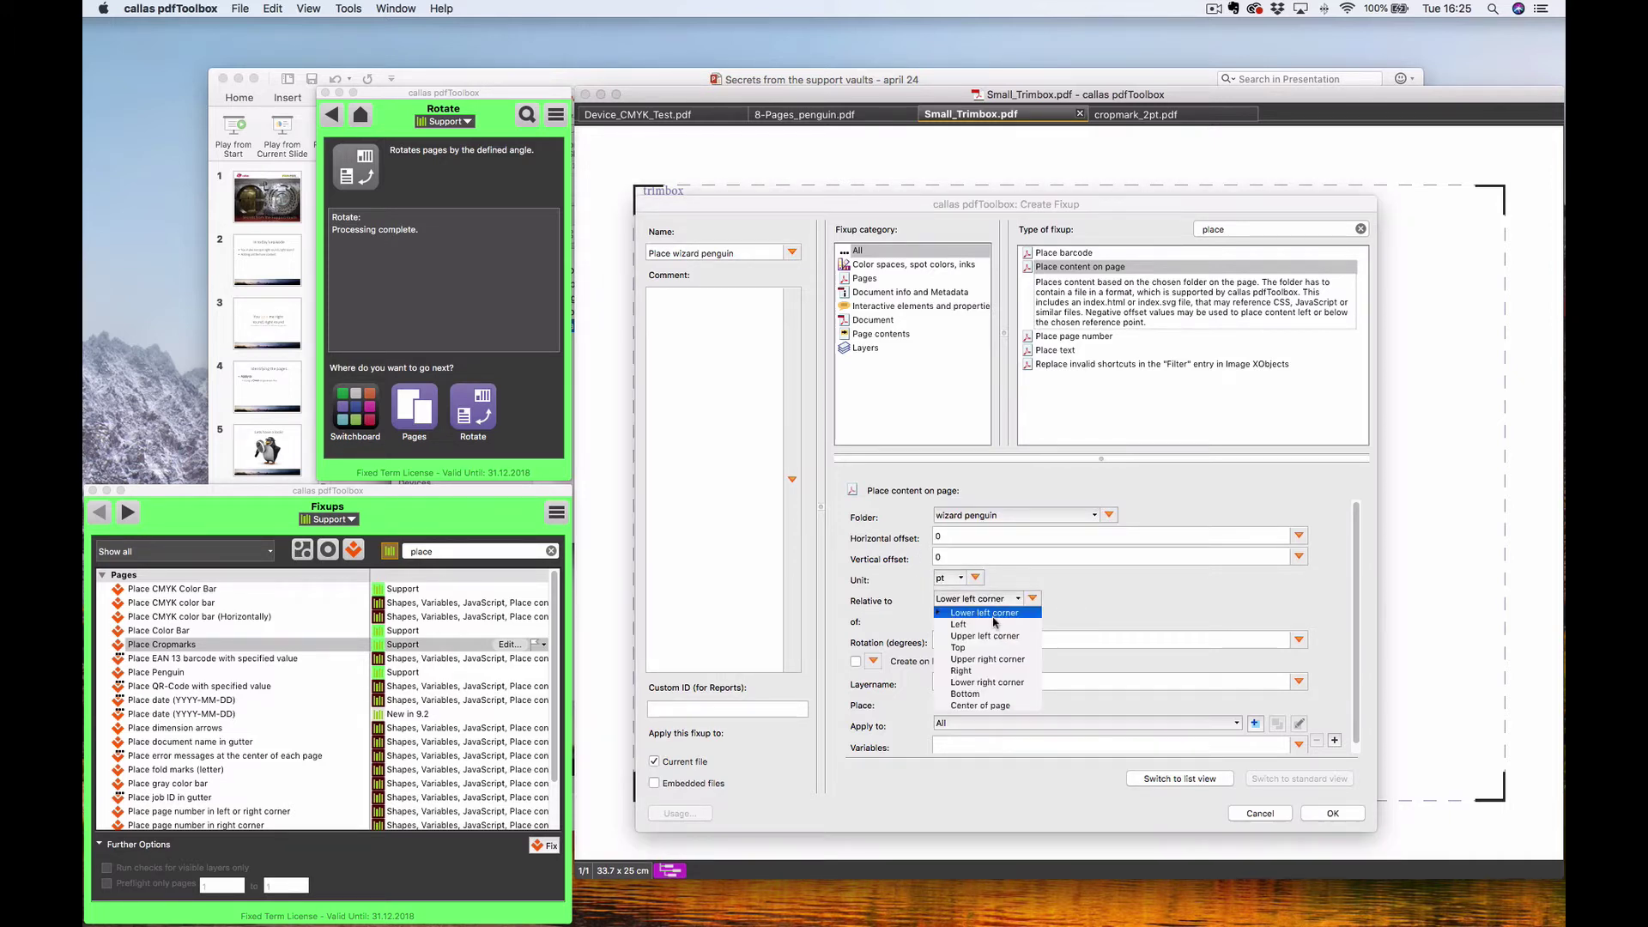
{"action": "left_click", "coordinate": [986, 706]}
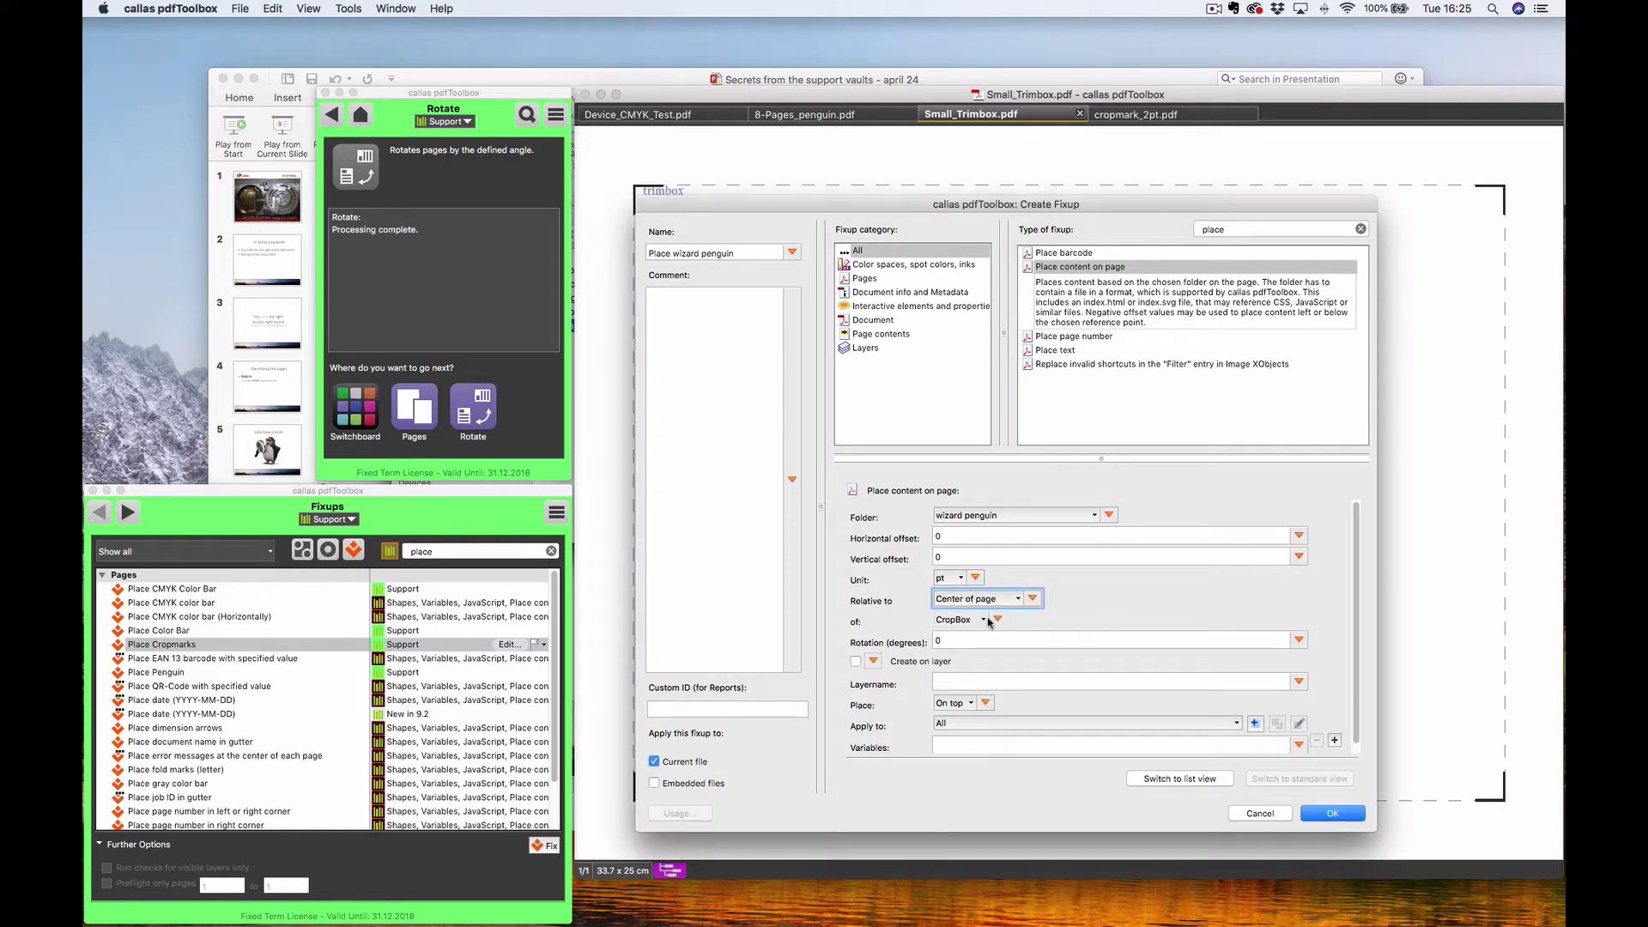
{"action": "left_click", "coordinate": [984, 621]}
{"action": "left_click", "coordinate": [989, 662]}
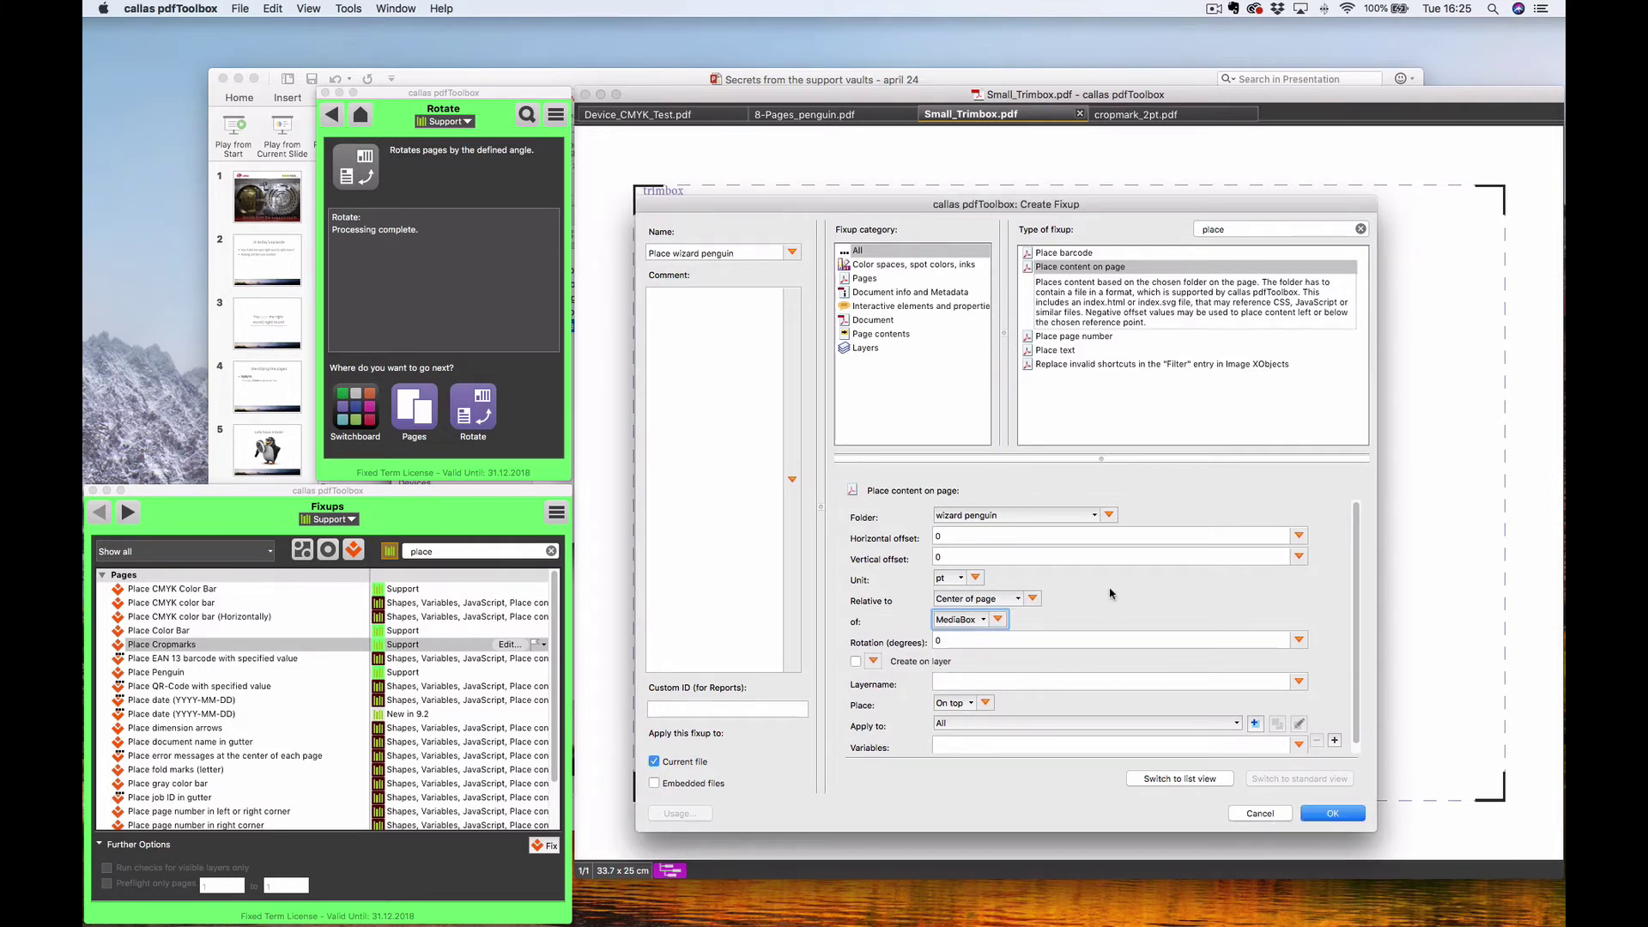
{"action": "scroll", "coordinate": [1110, 593], "scroll_direction": "down", "scroll_amount": 1}
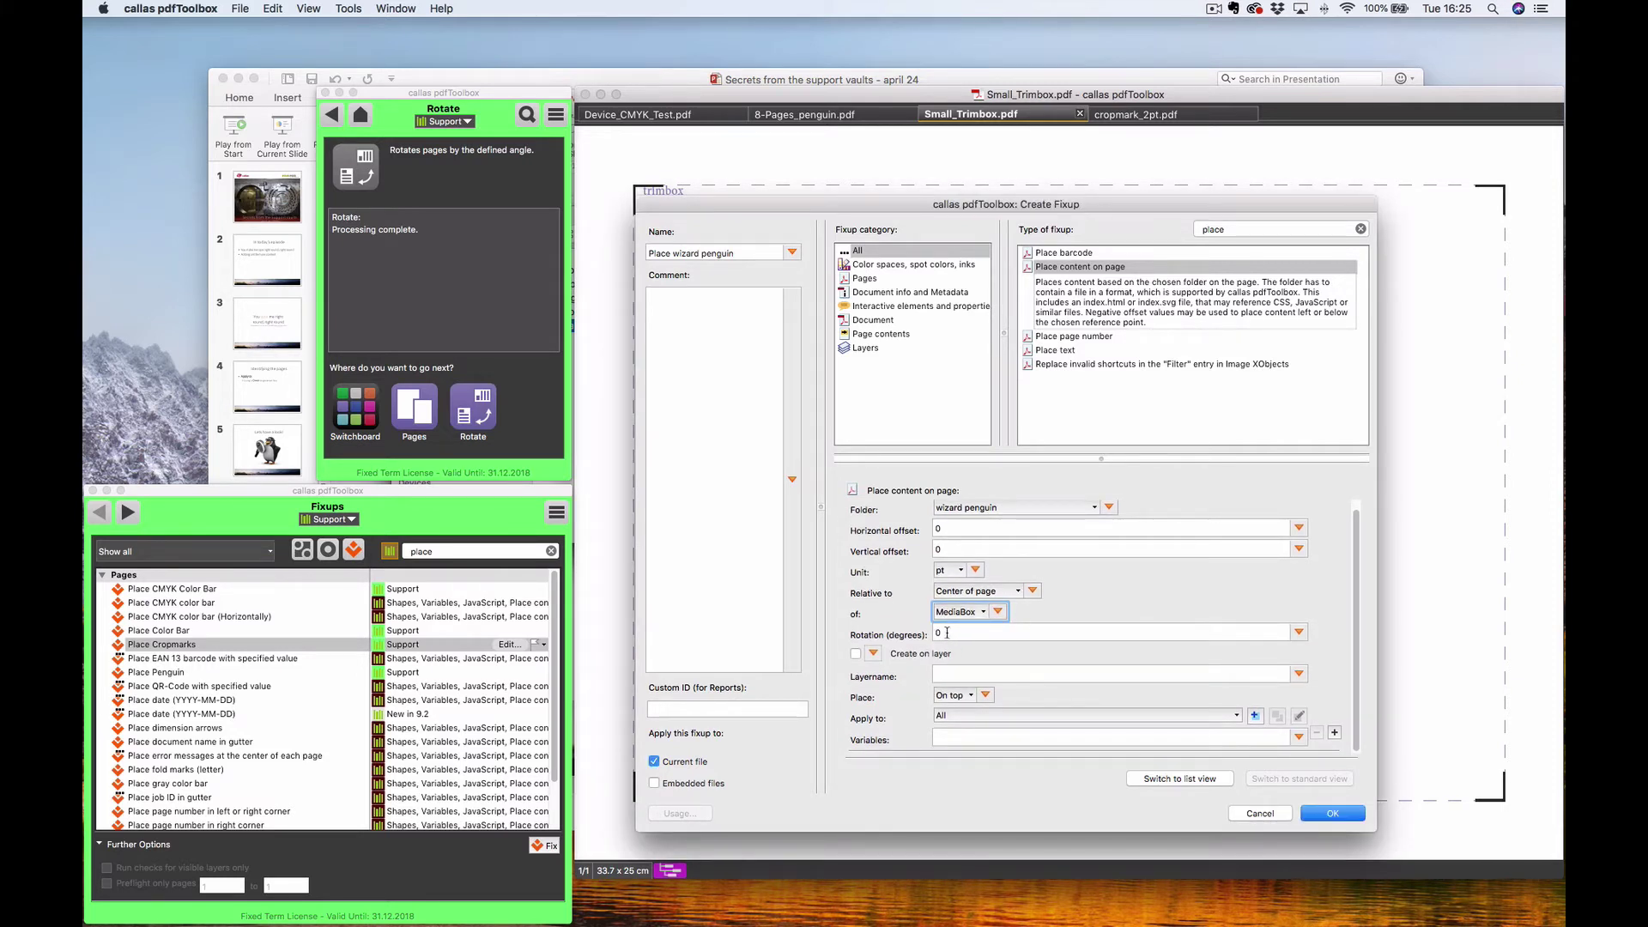
{"action": "left_click", "coordinate": [1001, 634]}
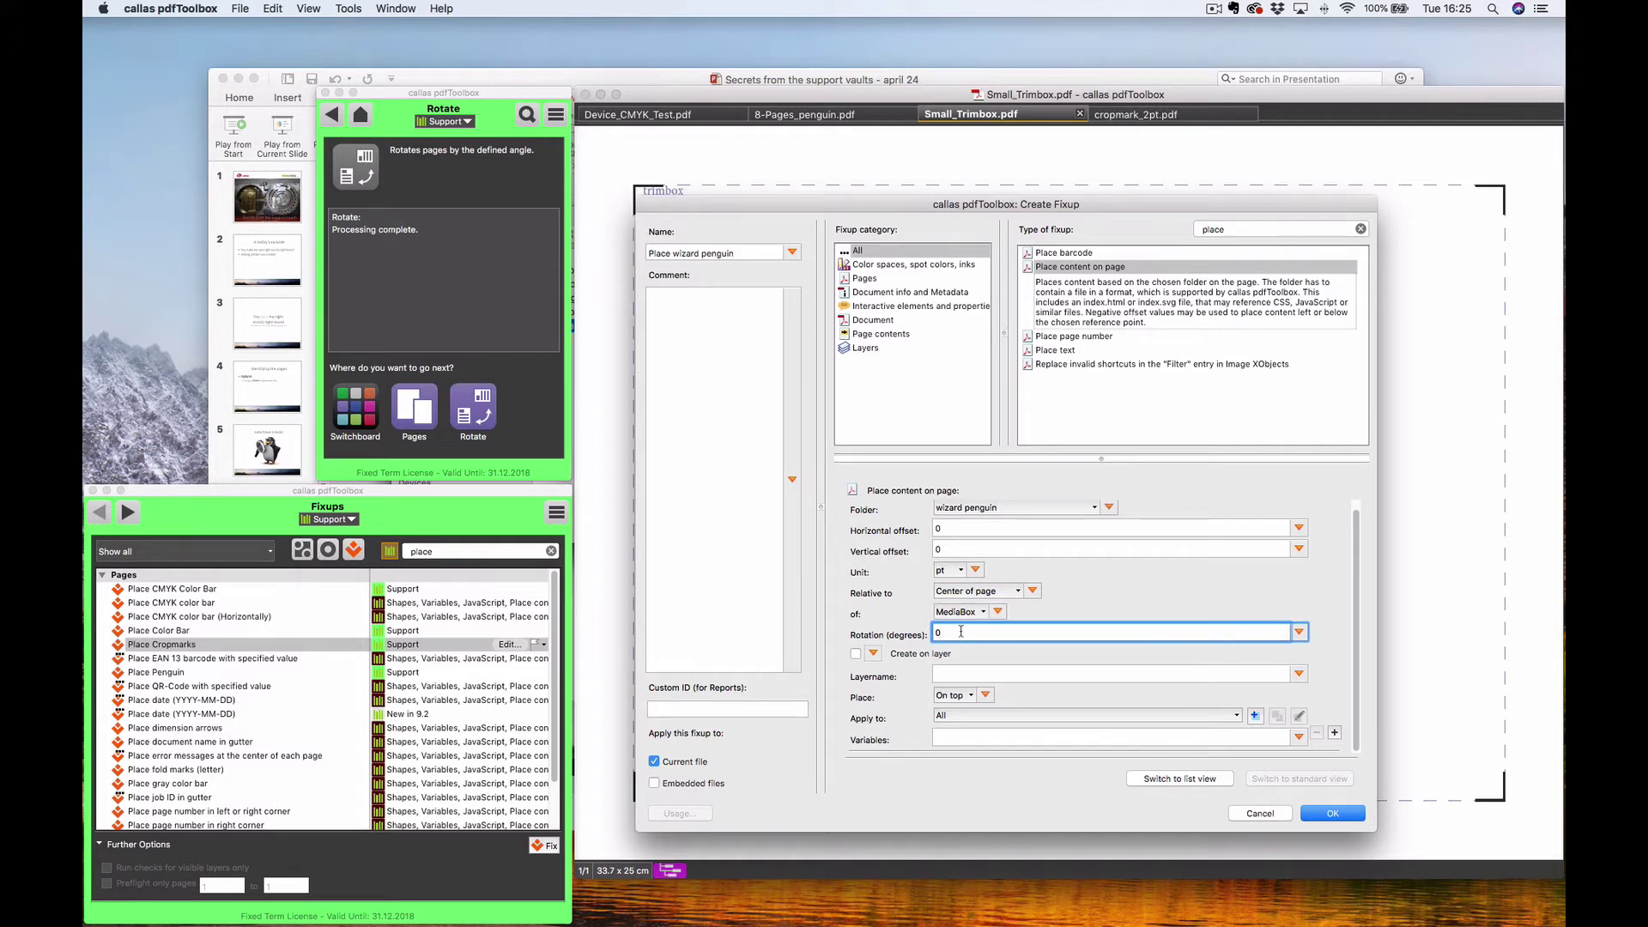
{"action": "left_click_drag", "start_coordinate": [961, 632], "coordinate": [923, 634]}
{"action": "left_click", "coordinate": [1322, 815]}
- Run the Place wizard penguin fixup on Small_Trimbox.pdf and save the result as Small_Trimbox_wizard in the Processed folder
{"action": "left_click", "coordinate": [214, 813]}
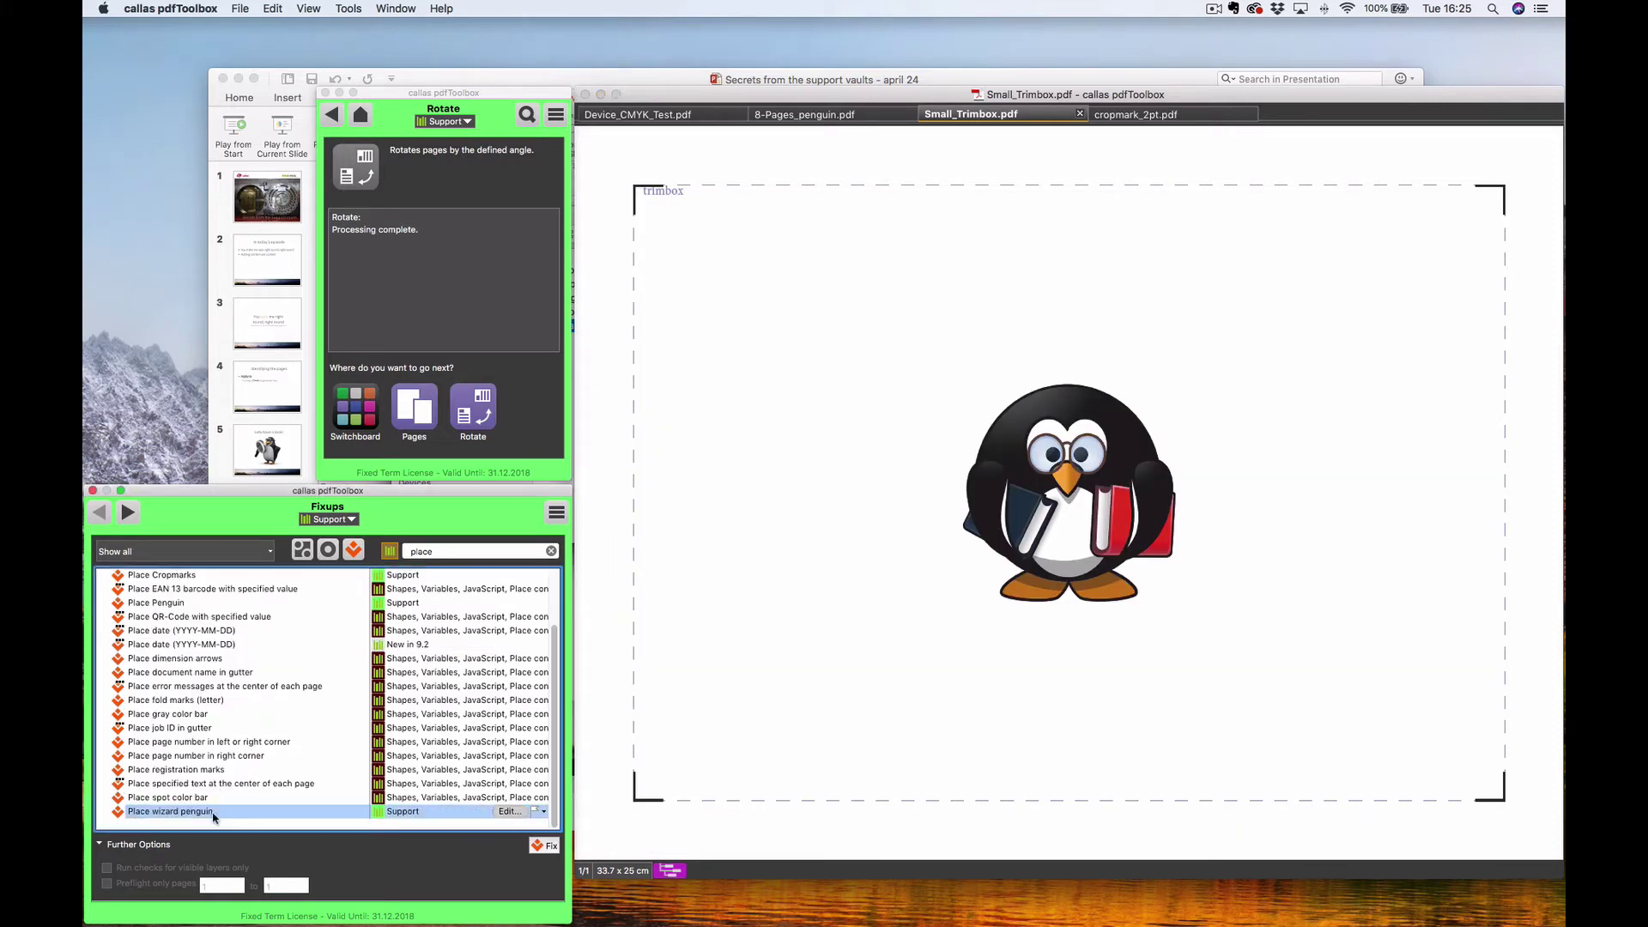
{"action": "left_click", "coordinate": [546, 845]}
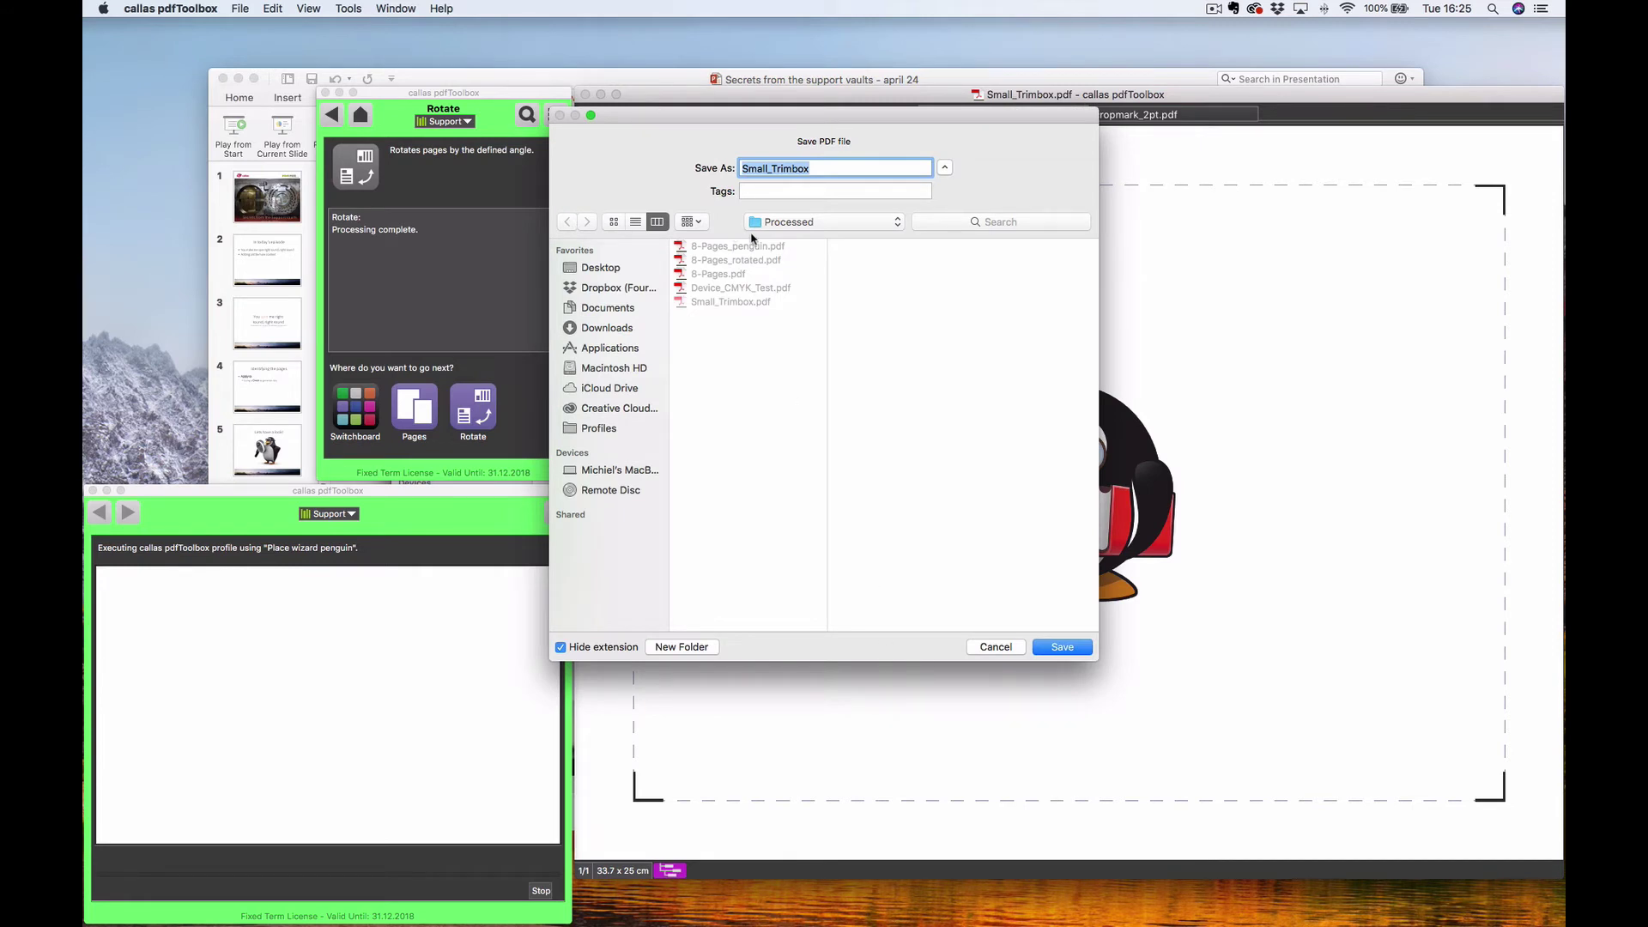
{"action": "left_click", "coordinate": [844, 165]}
{"action": "type", "text": "_wizard"}
{"action": "key", "text": "Return"}
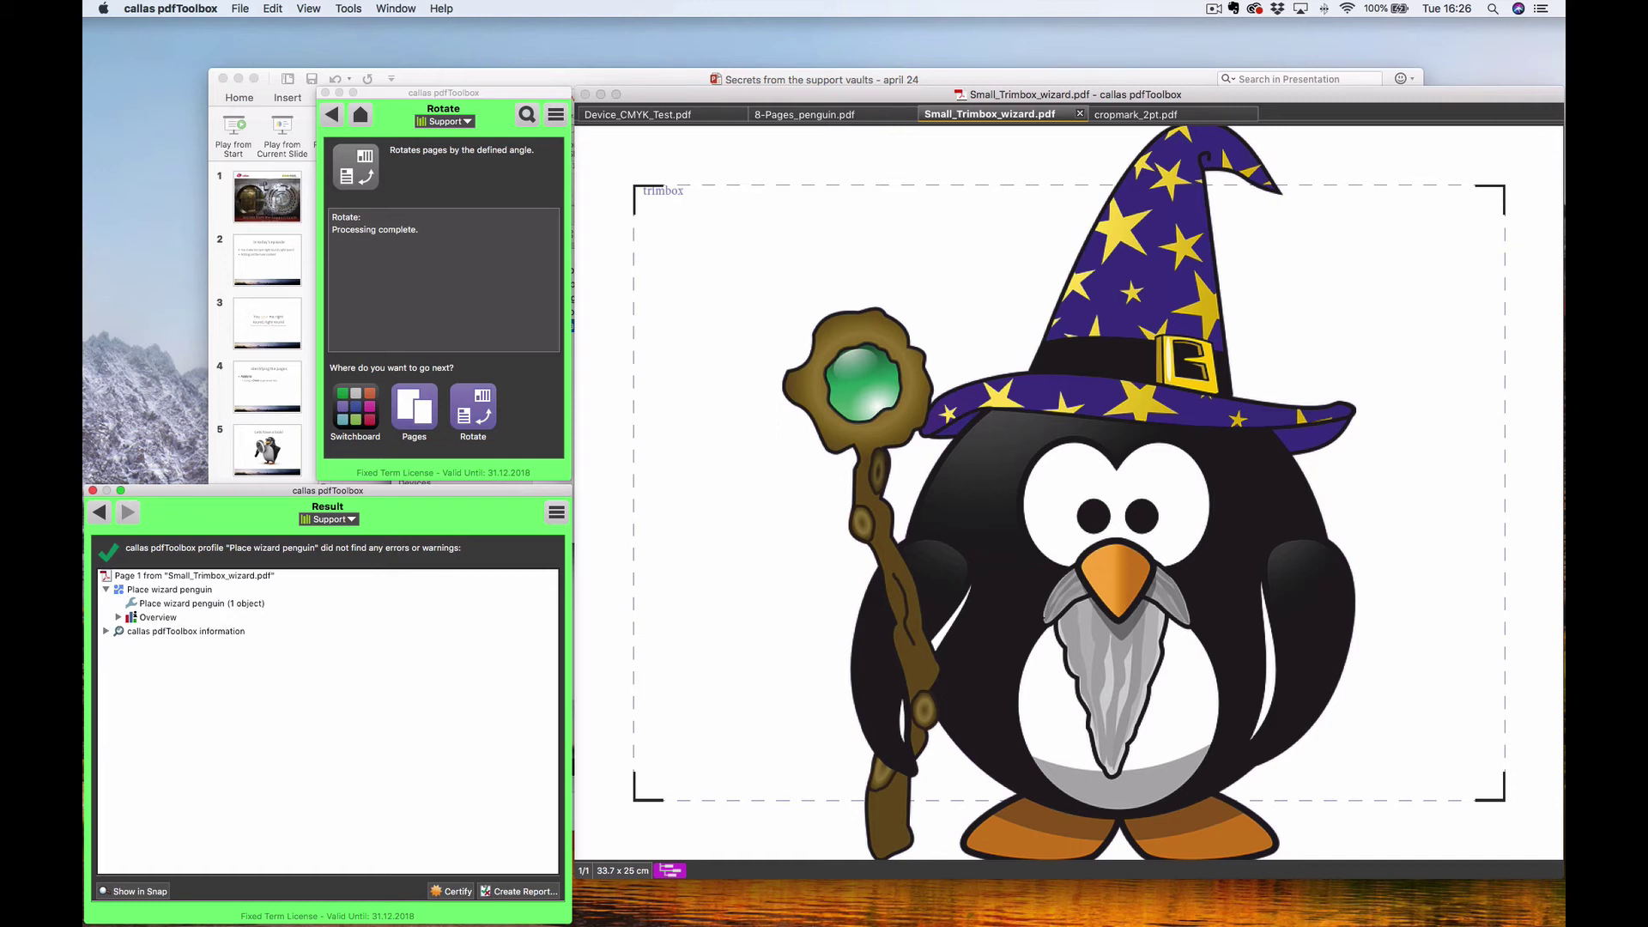
- Switch to the PowerPoint presentation and start the slide show from slide 9
{"action": "left_click", "coordinate": [949, 75]}
{"action": "left_click", "coordinate": [297, 138]}
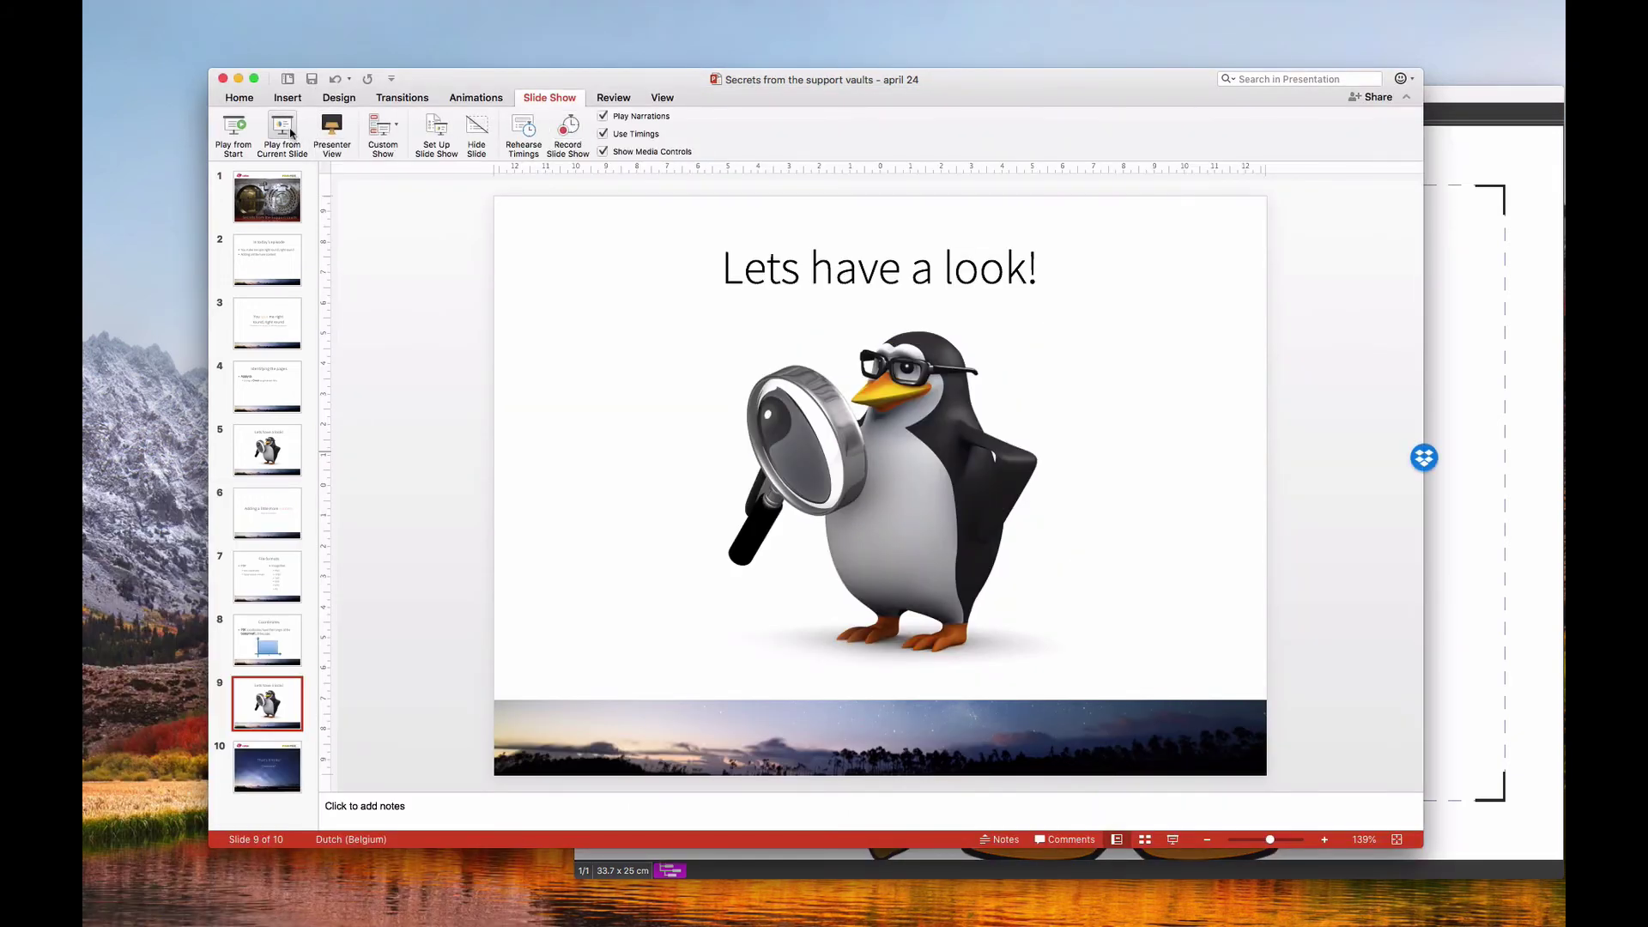